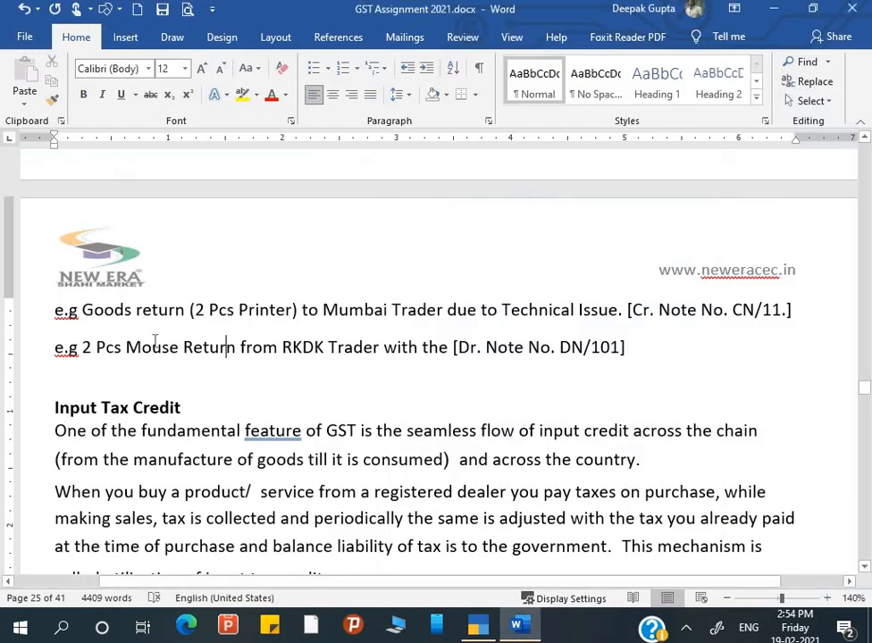
Review the credit-note and debit-note goods-return examples in the GST Assignment document, then switch to TallyPrime.
scroll(155, 321, down, 1)
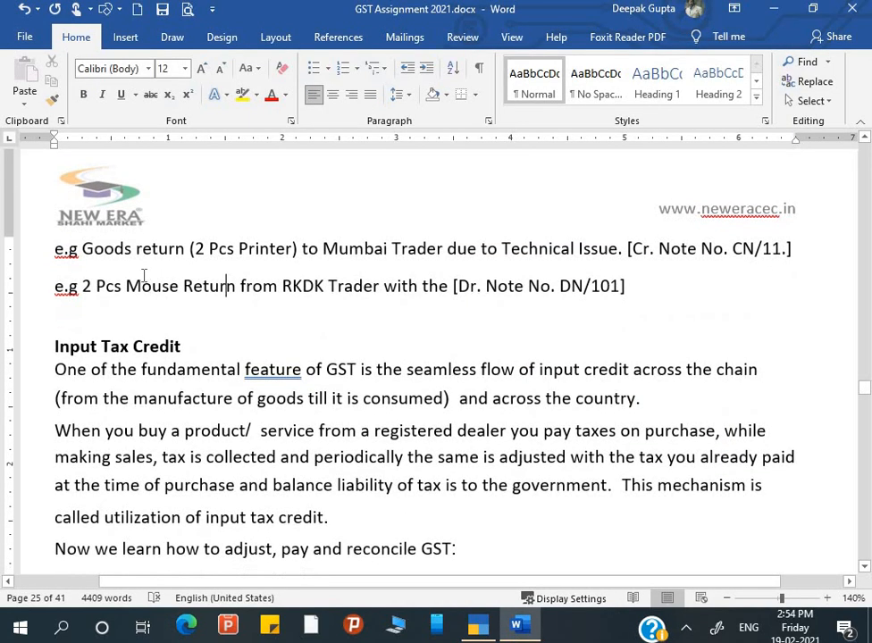
scroll(199, 268, up, 1)
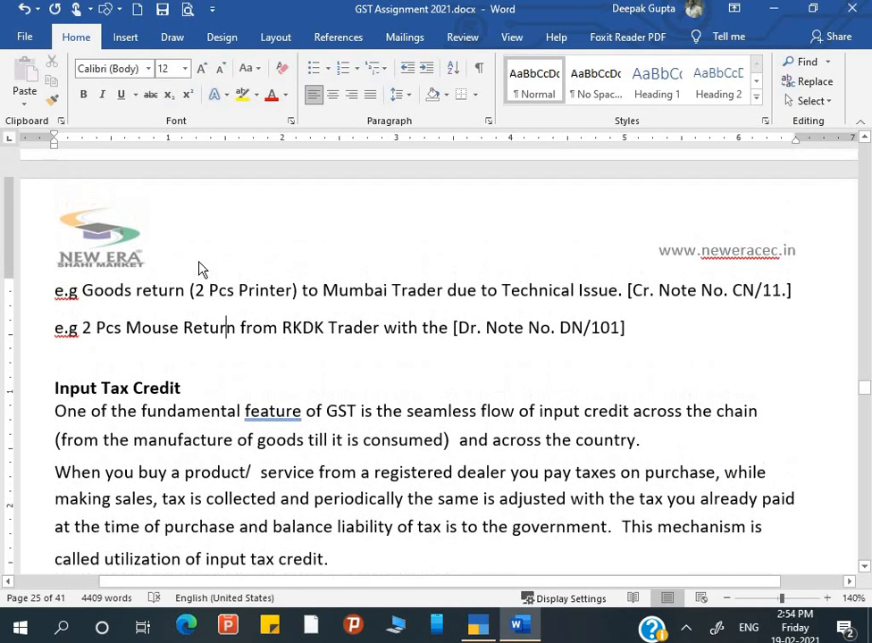
key(alt+Tab)
Open the Day Book from Display More Reports for the default period.
key(d)
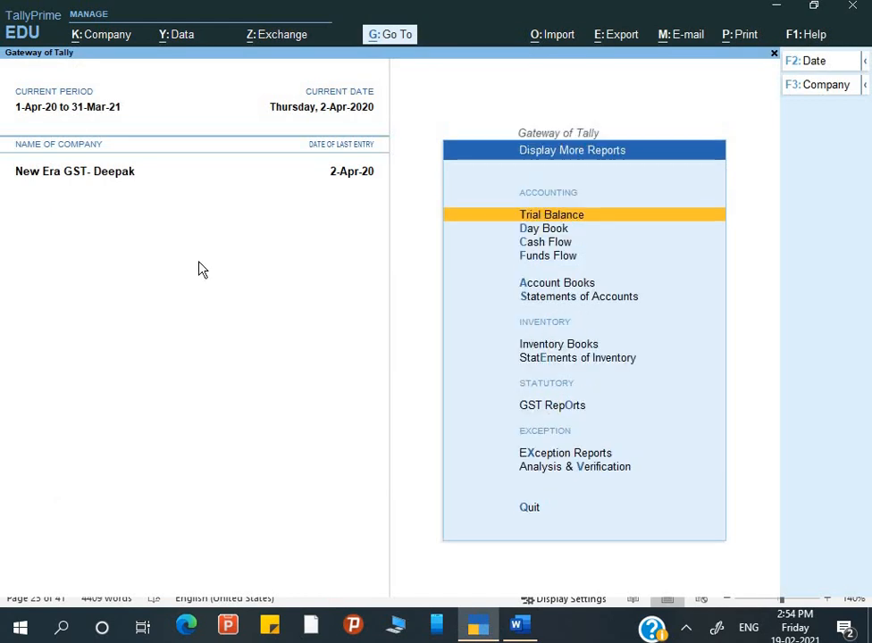
key(d)
key(alt+F2)
key(Return)
key(Return)
Open the RKDK Company Ltd sales voucher NE/003/20-21 and bring up its print options.
key(Down)
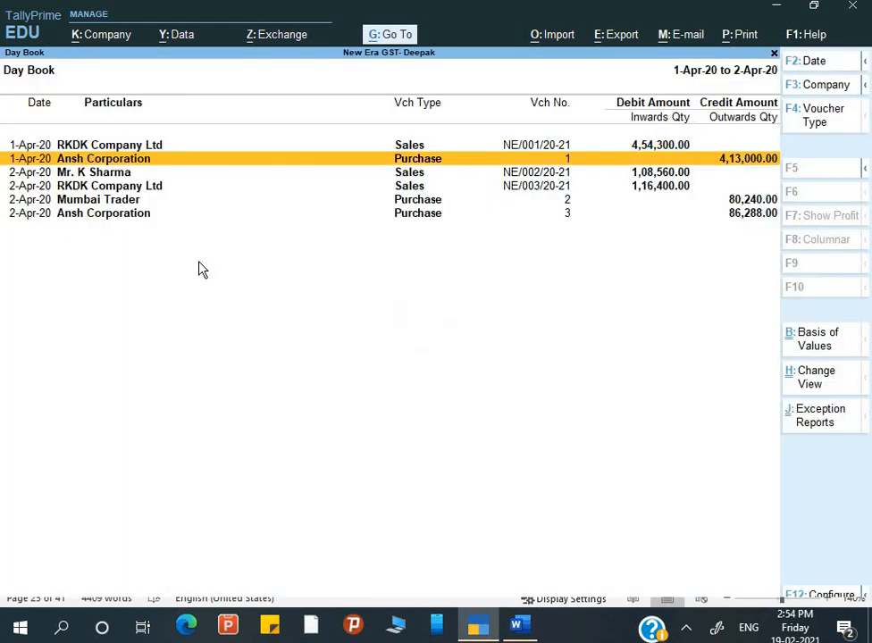
key(Down)
key(Up)
key(Up)
key(Down)
key(Down)
key(Down)
key(Down)
key(Down)
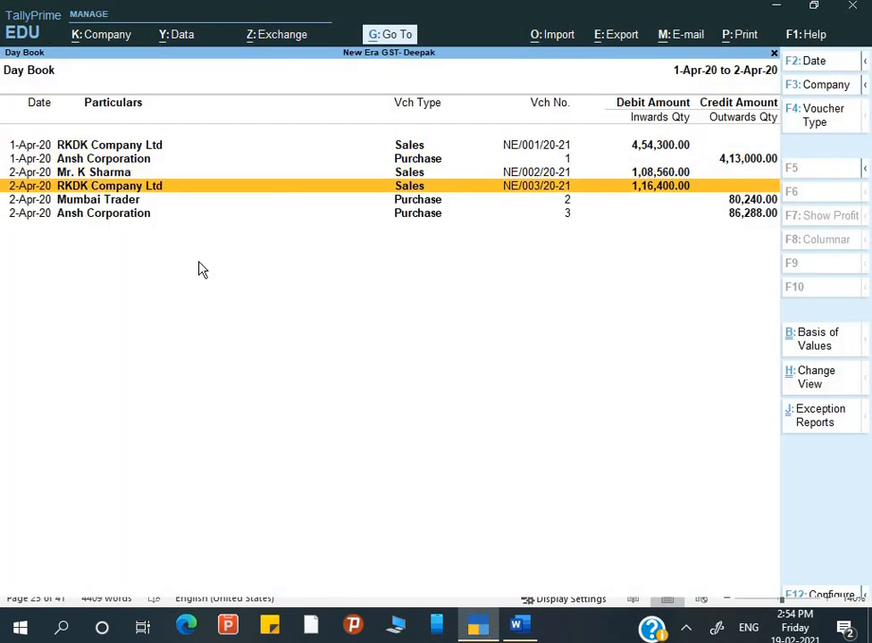
key(Up)
key(Up)
key(Up)
key(Up)
key(Up)
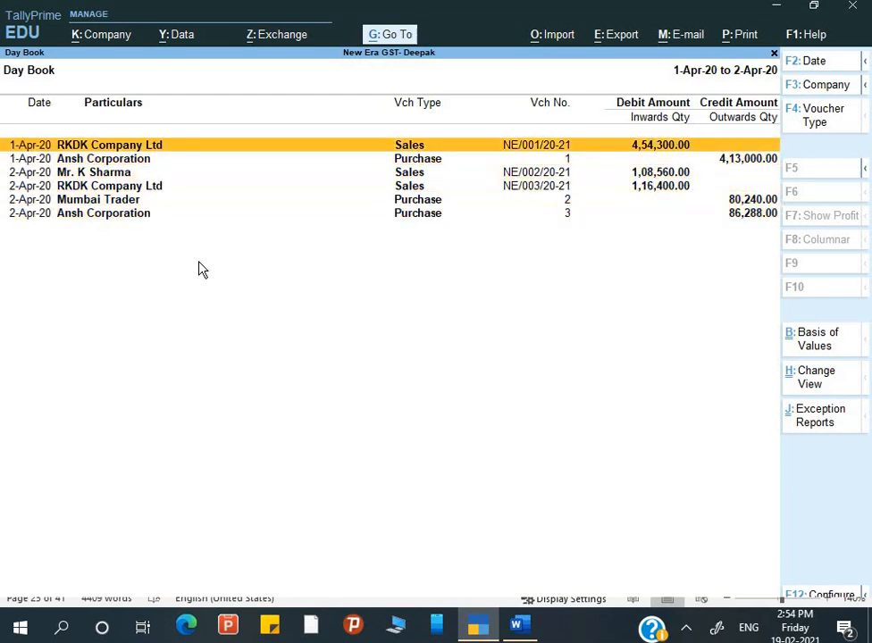
key(Down)
key(Down)
key(Down)
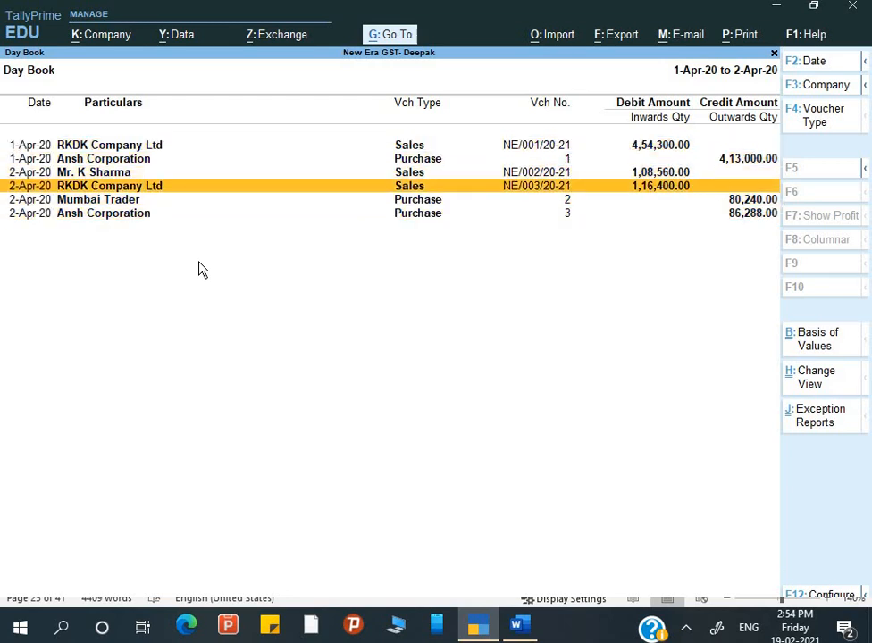
key(Return)
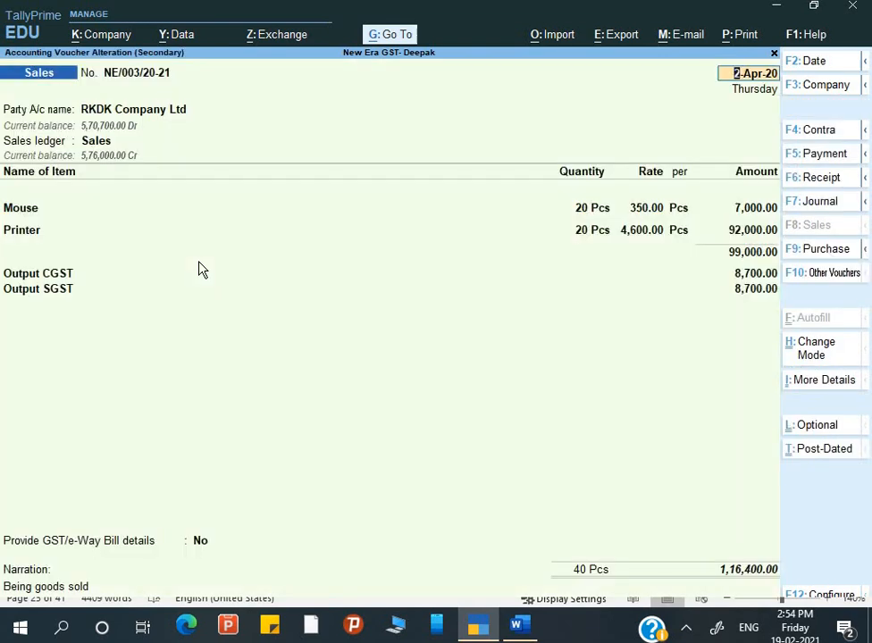
key(alt+p)
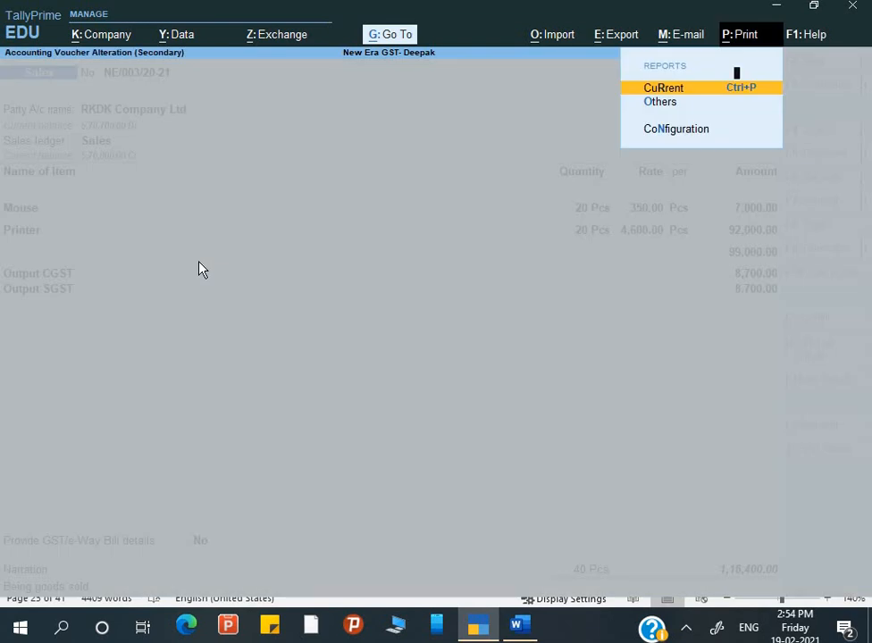
Preview the Tax Invoice for the current voucher.
key(Return)
key(Left)
key(Left)
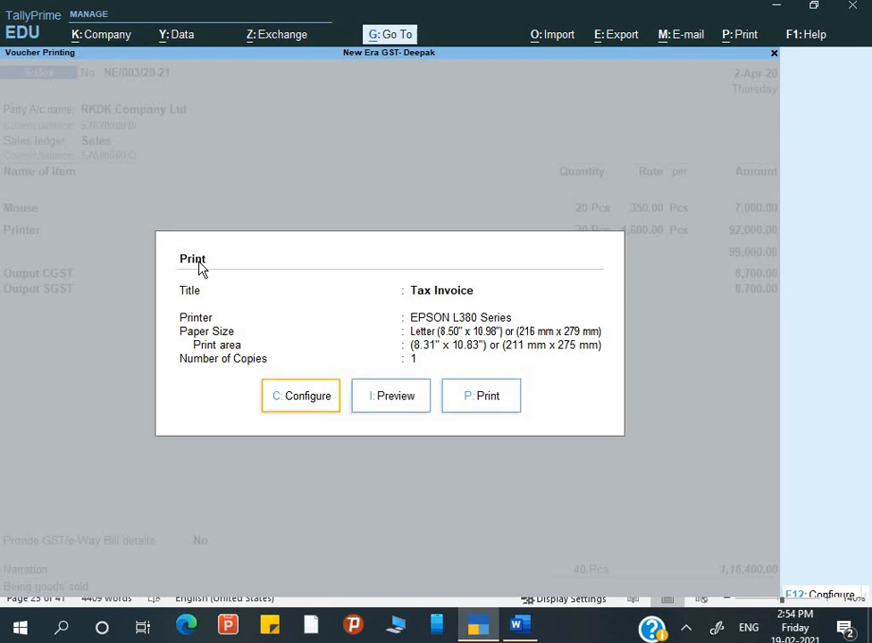
key(Right)
key(Return)
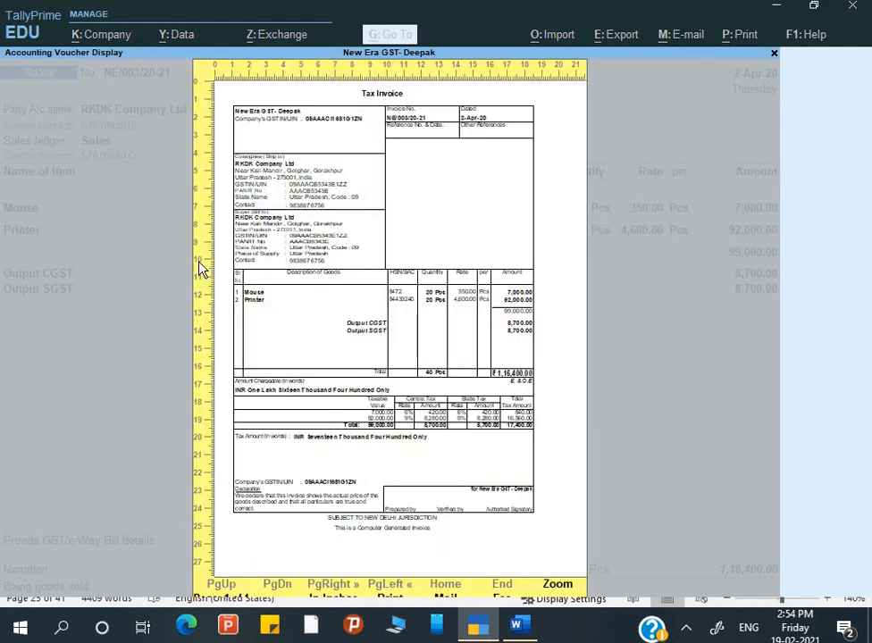
Zoom in and review the invoice's item table, State Tax columns and tax summary, then return to print settings.
key(alt+z)
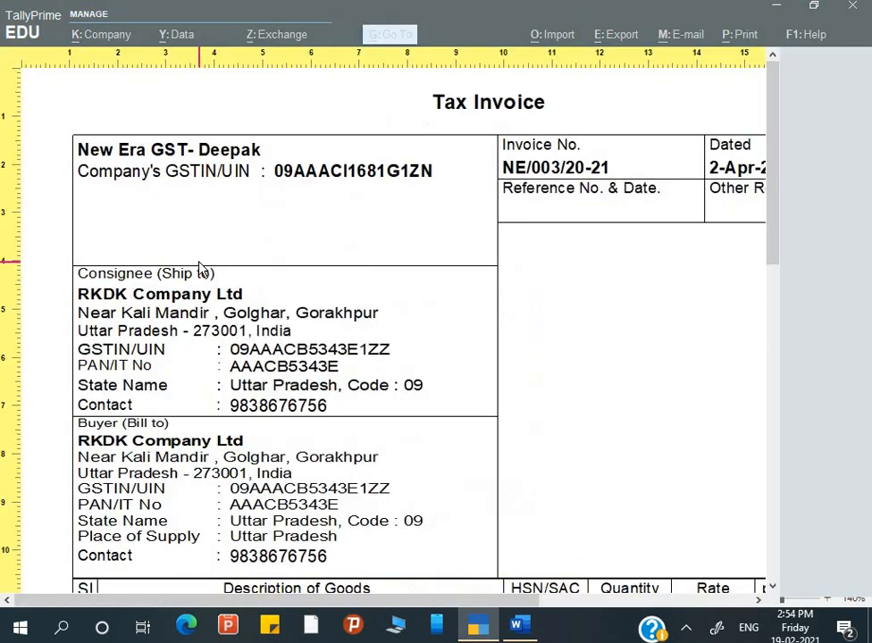
key(Down)
key(Down)
key(Down)
key(Down)
key(Down)
key(Down)
key(Down)
key(Down)
key(Down)
key(Down)
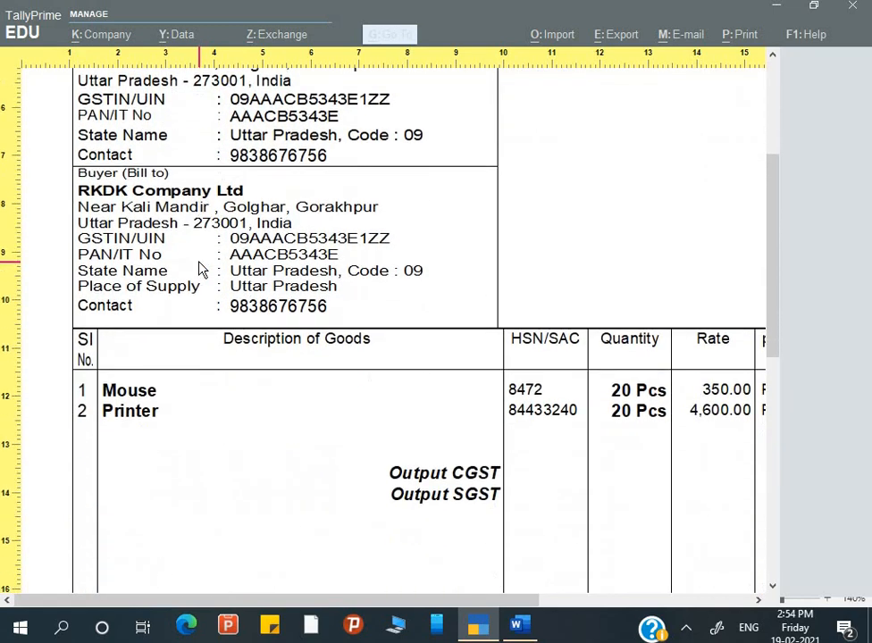
key(Right)
key(Right)
key(Right)
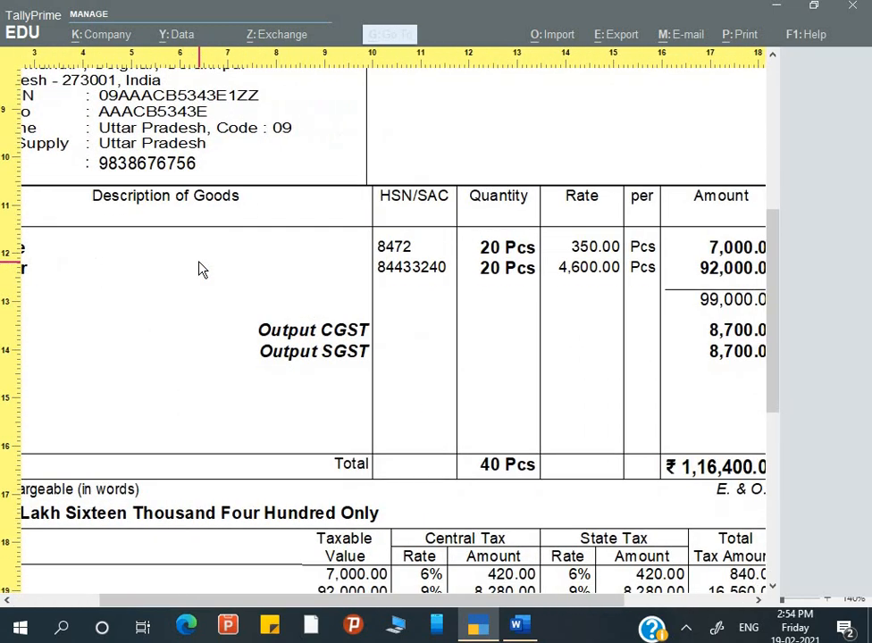
key(Down)
key(Down)
key(Down)
key(Down)
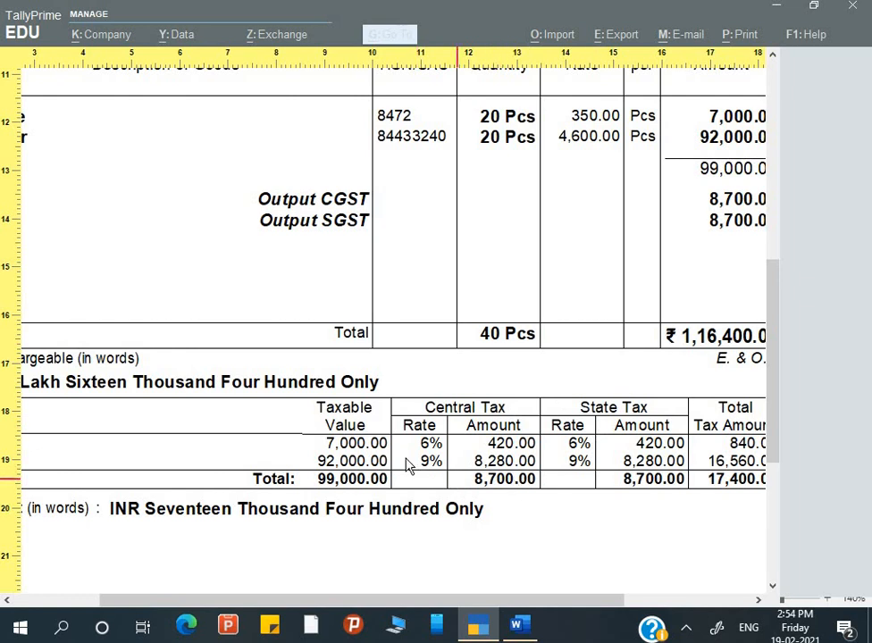
key(Left)
key(Left)
key(Left)
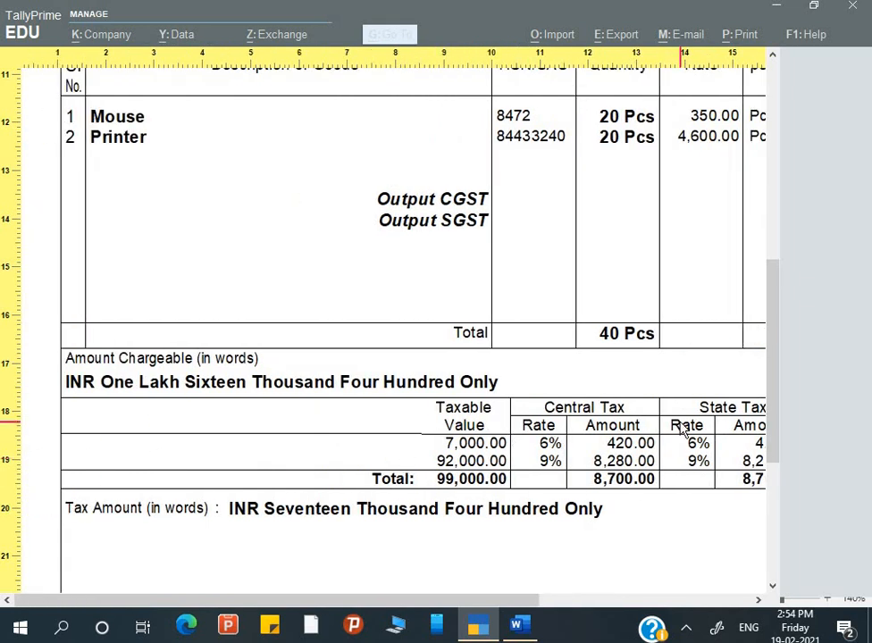
key(Right)
key(Right)
key(Up)
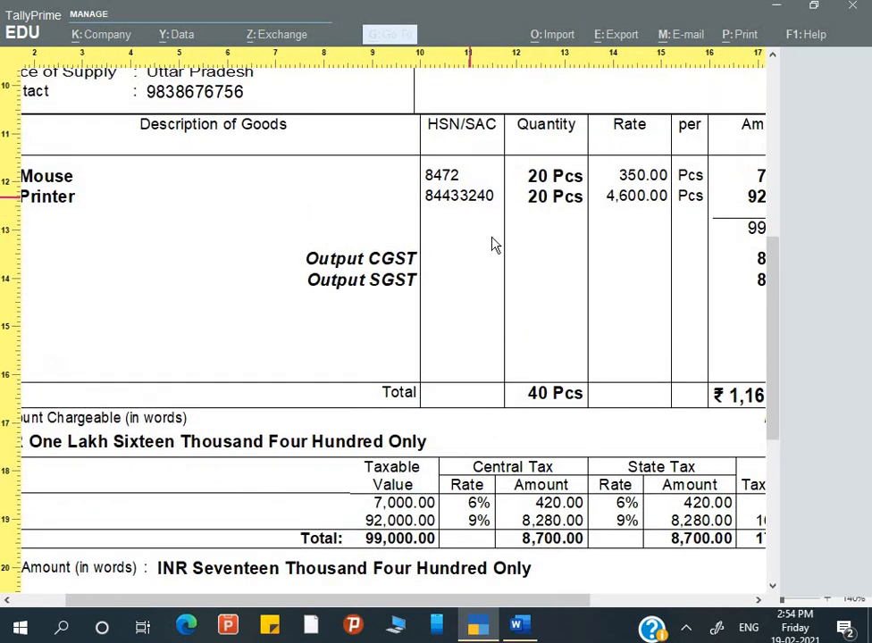
key(Down)
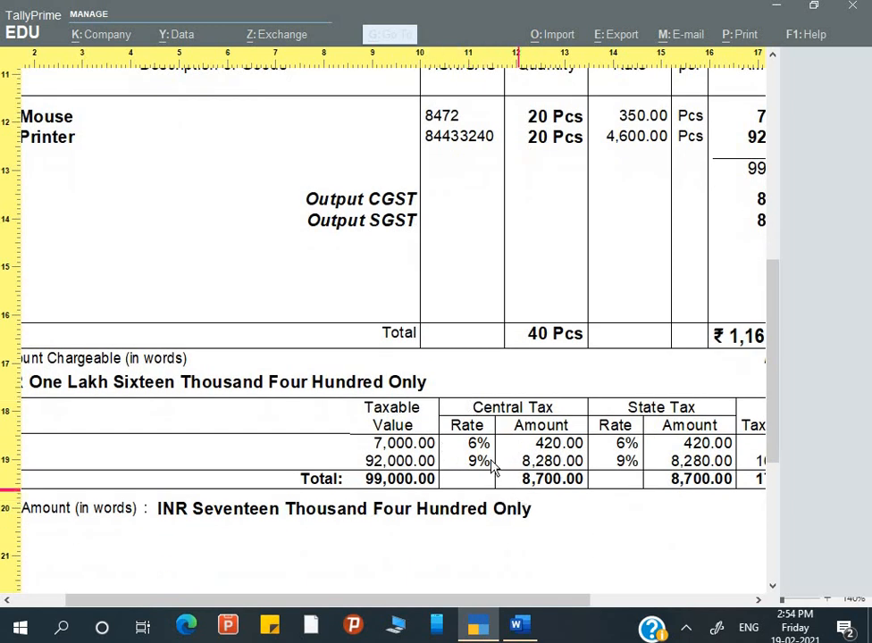
key(Up)
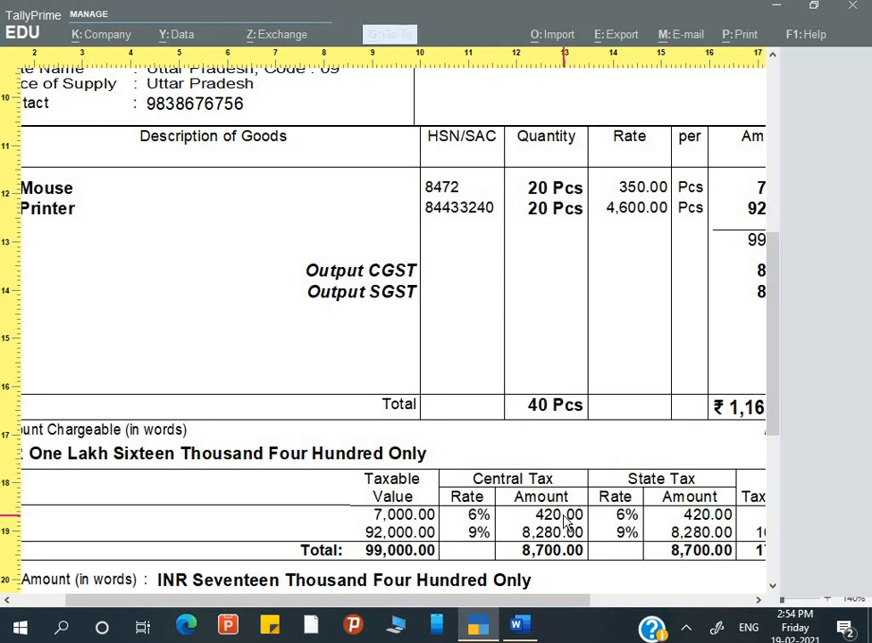
key(Escape)
key(Escape)
key(Left)
key(Left)
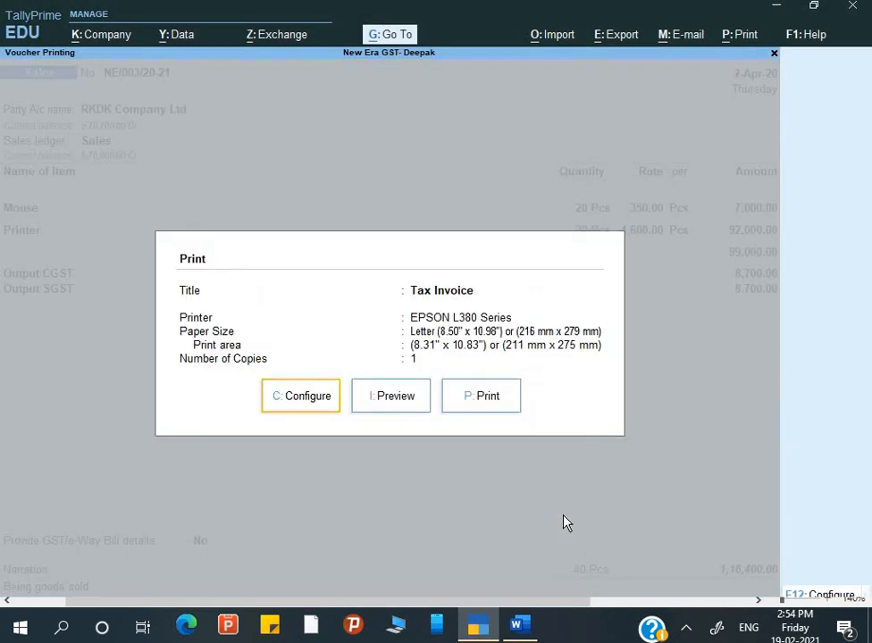
Set Show Item-wise GST details to Yes in the Tax Invoice print configuration.
key(Return)
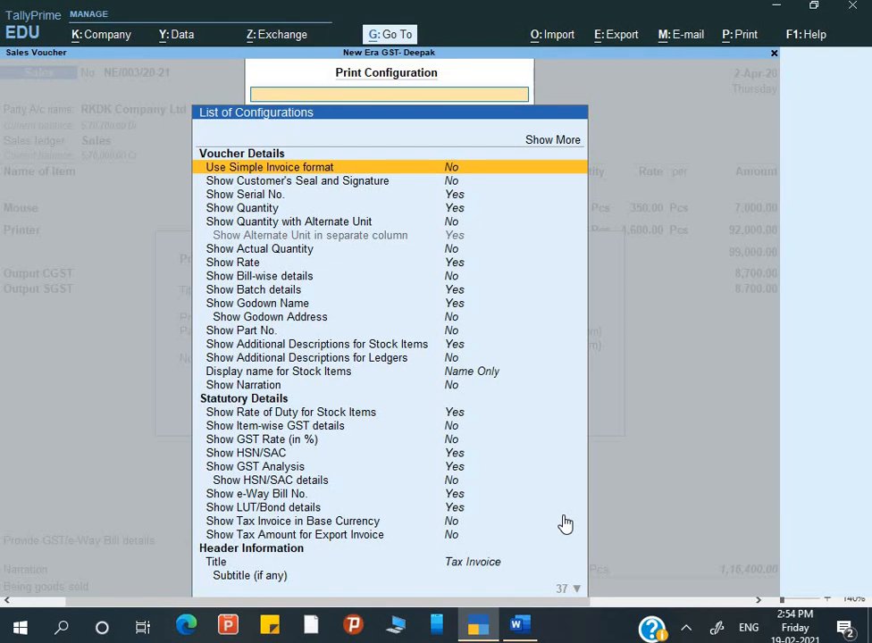
key(Down)
key(Down)
key(Down)
key(Down)
key(Down)
key(Down)
key(Down)
key(Down)
key(Down)
key(Down)
key(Down)
key(Down)
key(Down)
key(Down)
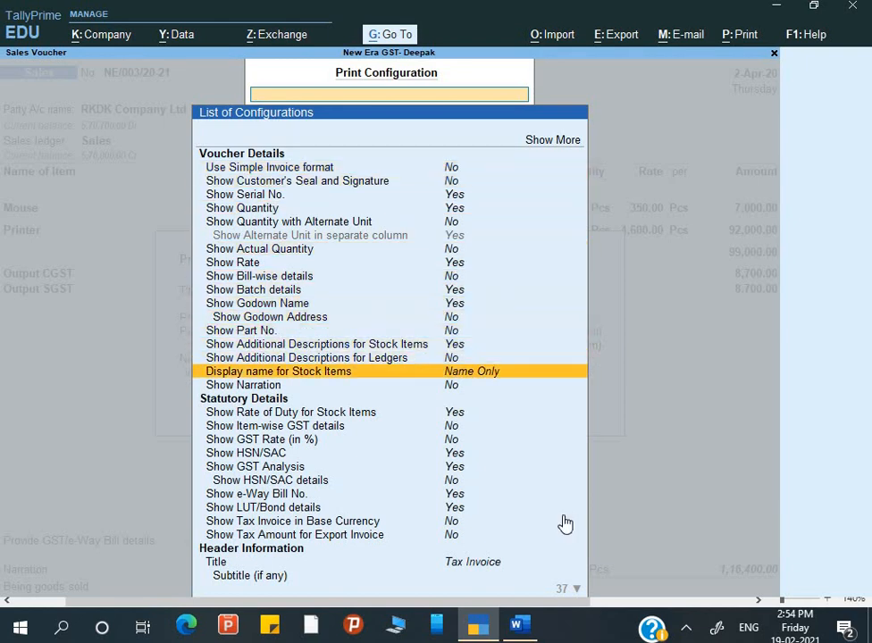
key(Down)
key(Down)
key(Down)
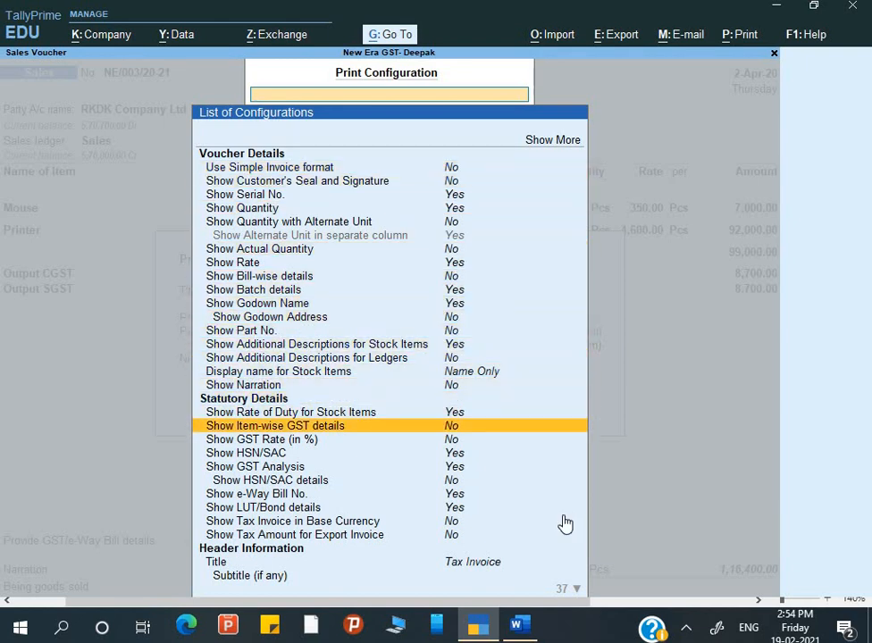
text(Y)
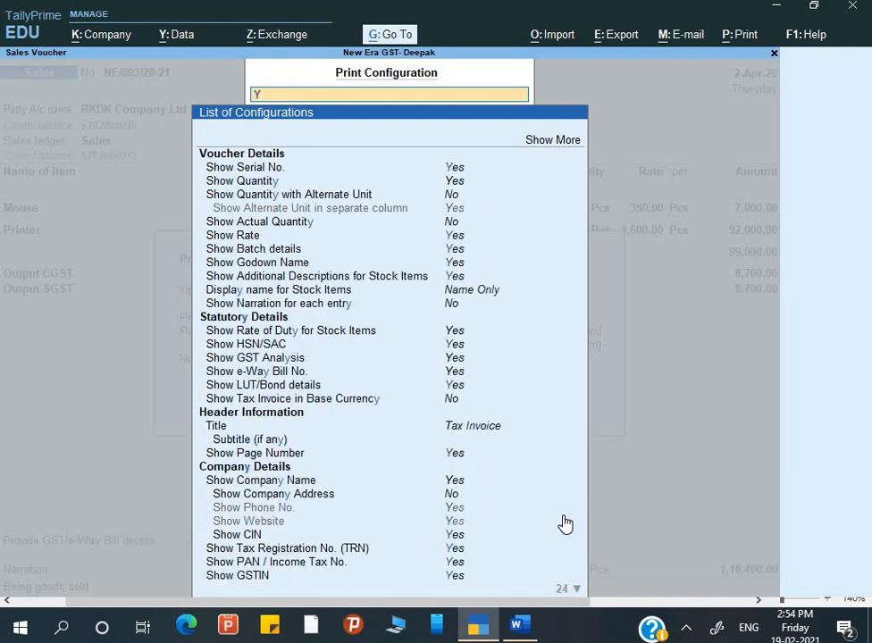
key(BackSpace)
key(Down)
key(Down)
key(Down)
key(Down)
key(Down)
key(Down)
key(Down)
key(Down)
key(Down)
key(Down)
key(Down)
key(Down)
key(Down)
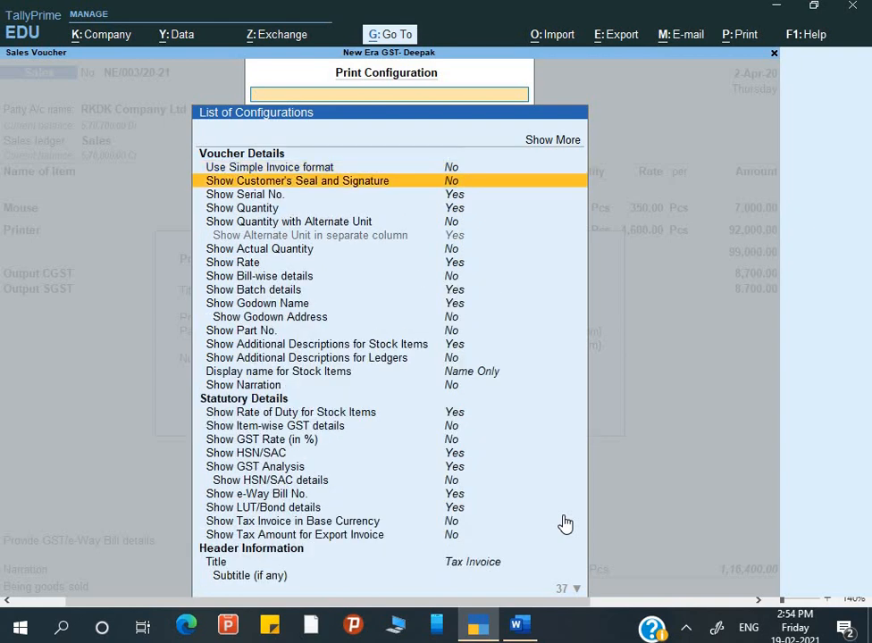
key(Down)
key(Down)
key(Down)
key(Down)
key(Down)
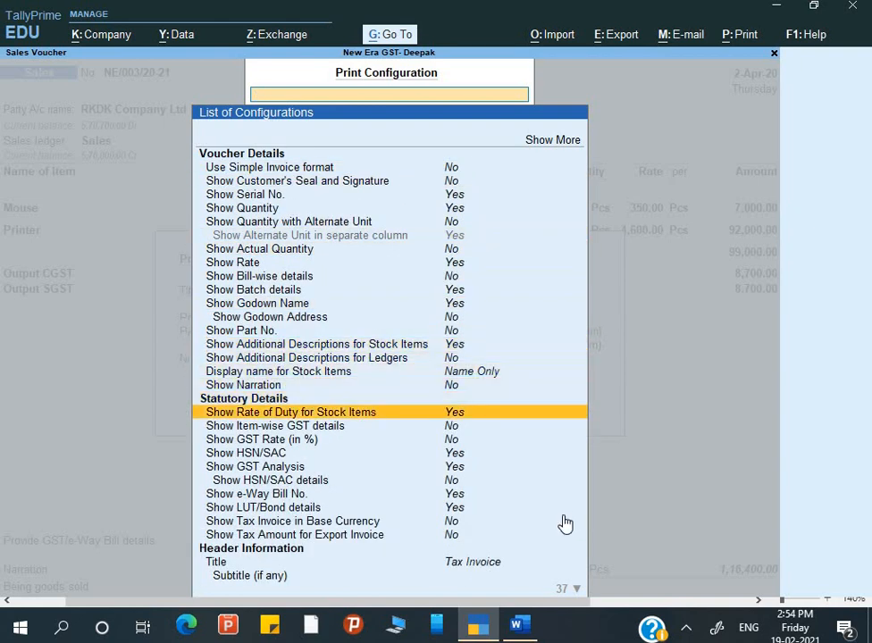
key(Return)
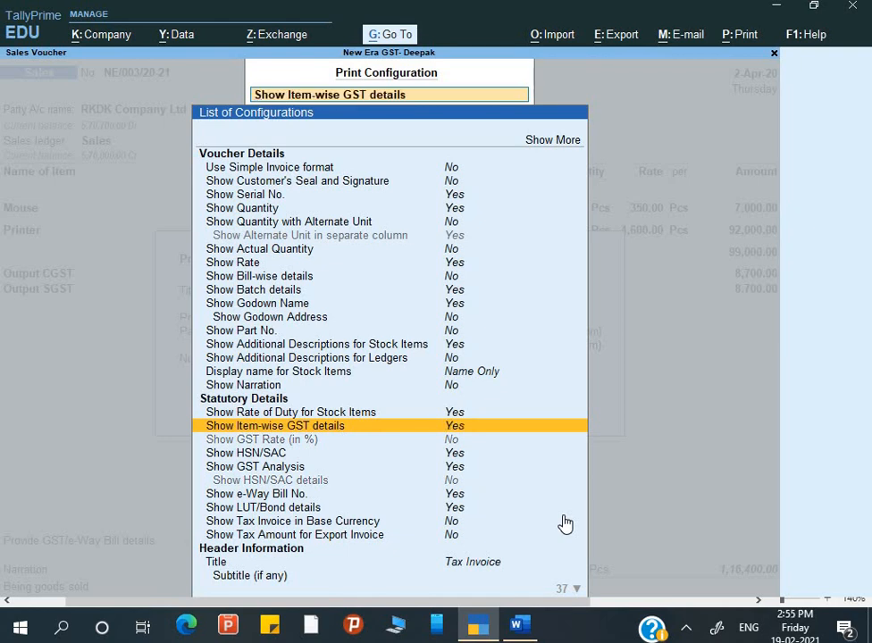
key(Escape)
Preview the invoice again, check its Central Tax, State Tax and Total Amount columns, then view the full page.
key(i)
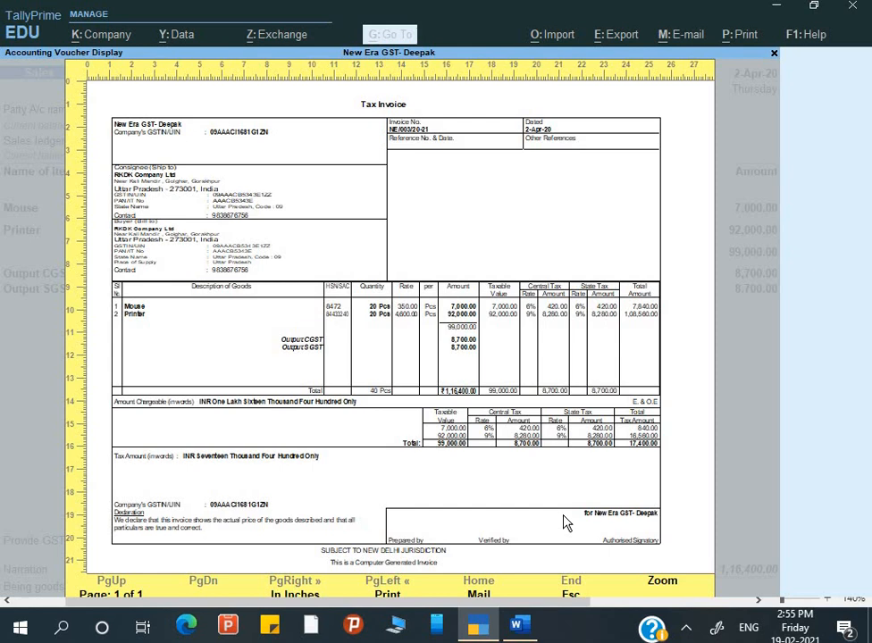
click(565, 523)
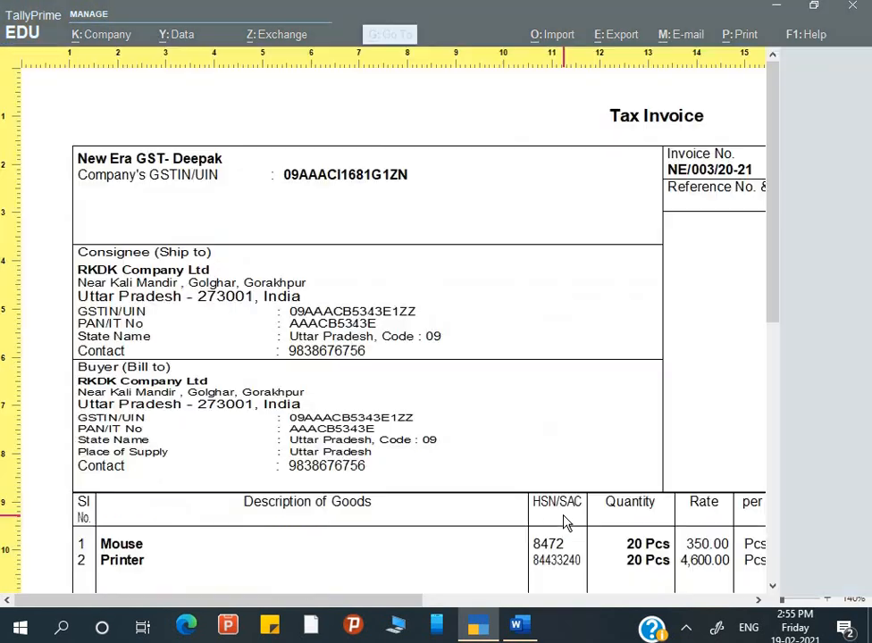
scroll(604, 424, down, 3)
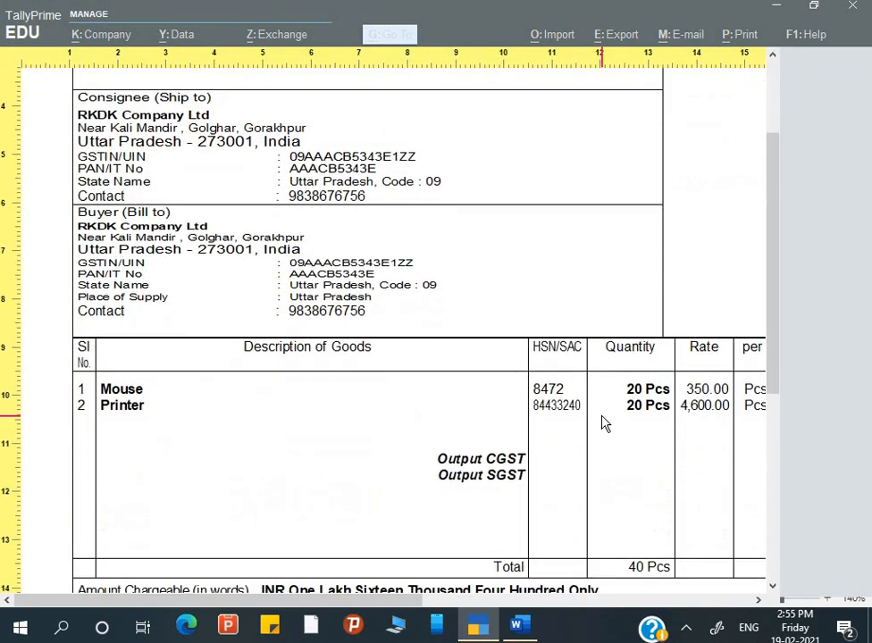
scroll(604, 423, down, 1)
scroll(736, 388, right, 4)
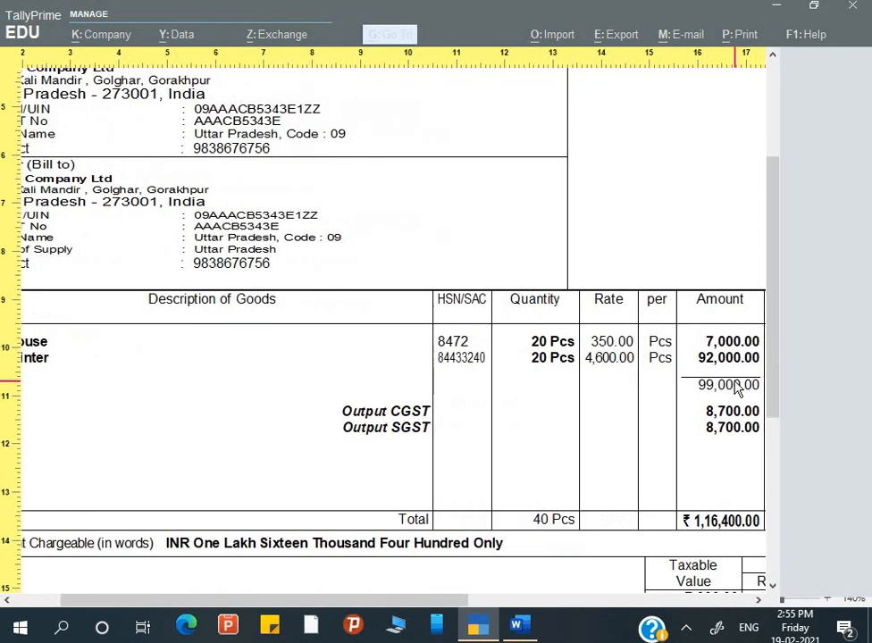
scroll(735, 389, right, 5)
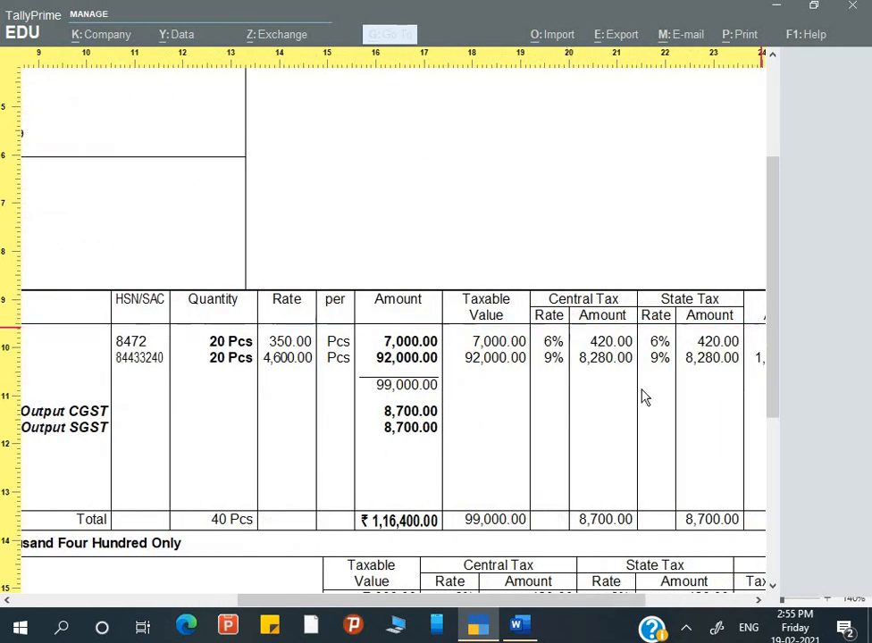
scroll(644, 396, right, 2)
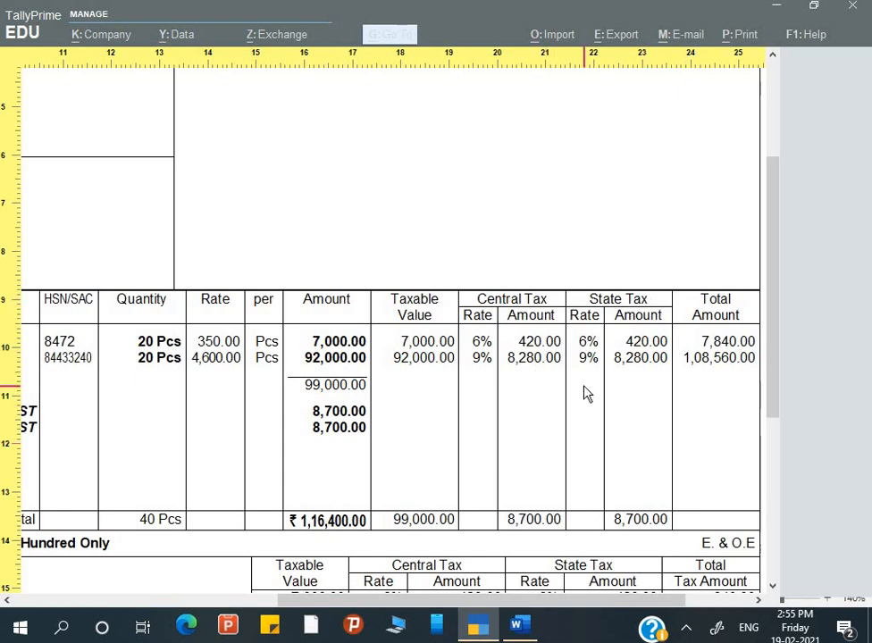
click(536, 447)
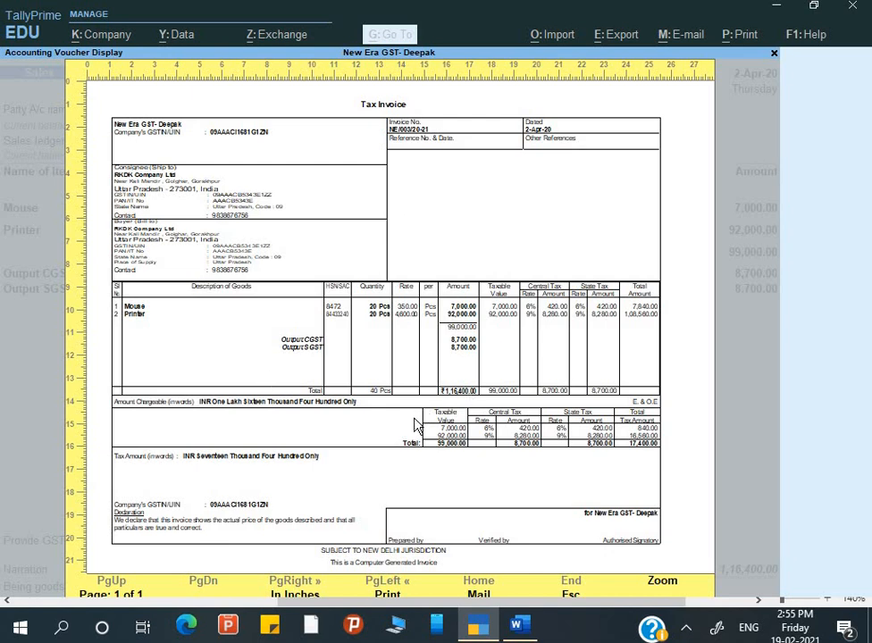
Close the invoice preview and sales voucher, start a blank Sales voucher, and return to the Word assignment.
key(Escape)
key(Escape)
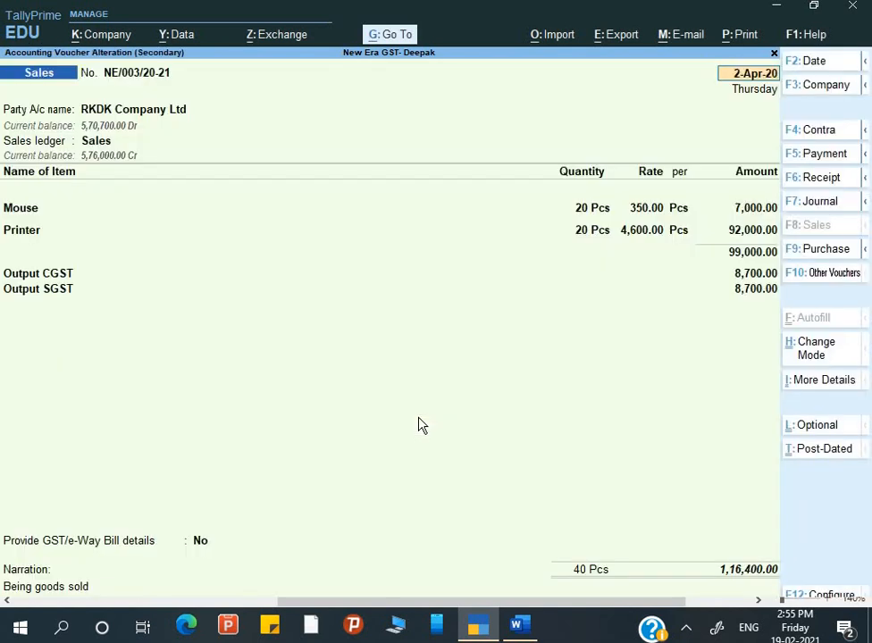
key(Escape)
key(Escape)
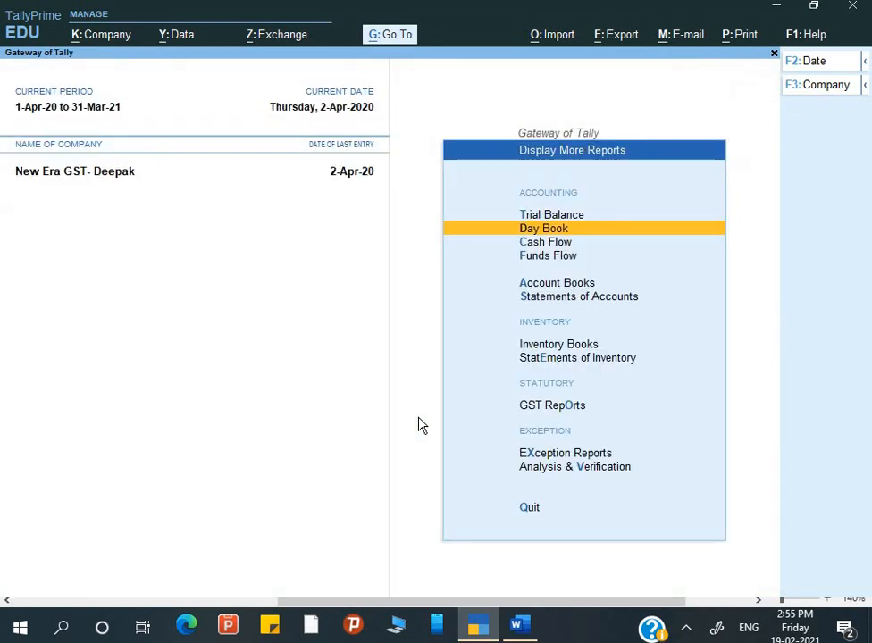
key(Escape)
key(Escape)
key(Escape)
key(Down)
key(Down)
key(Down)
key(Return)
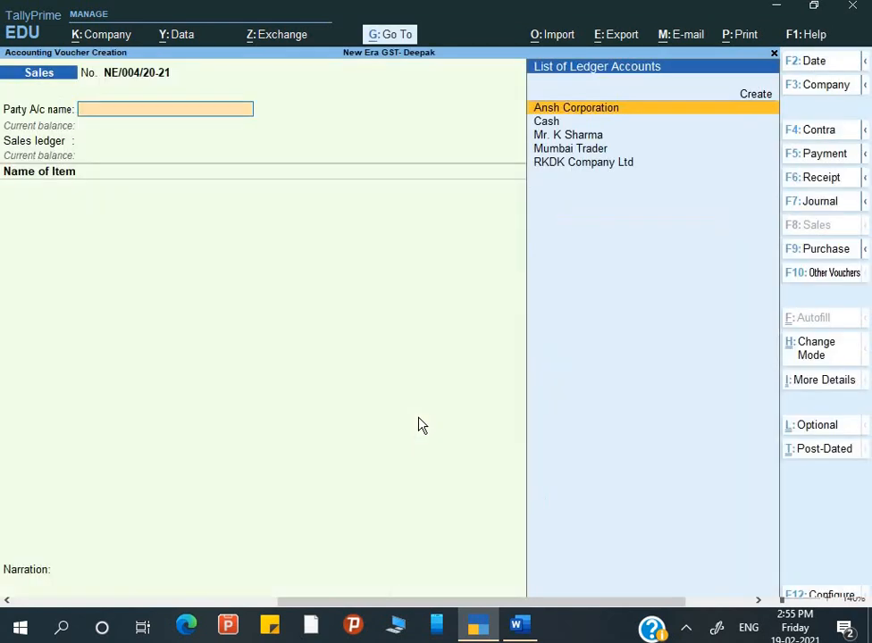
key(alt+Tab)
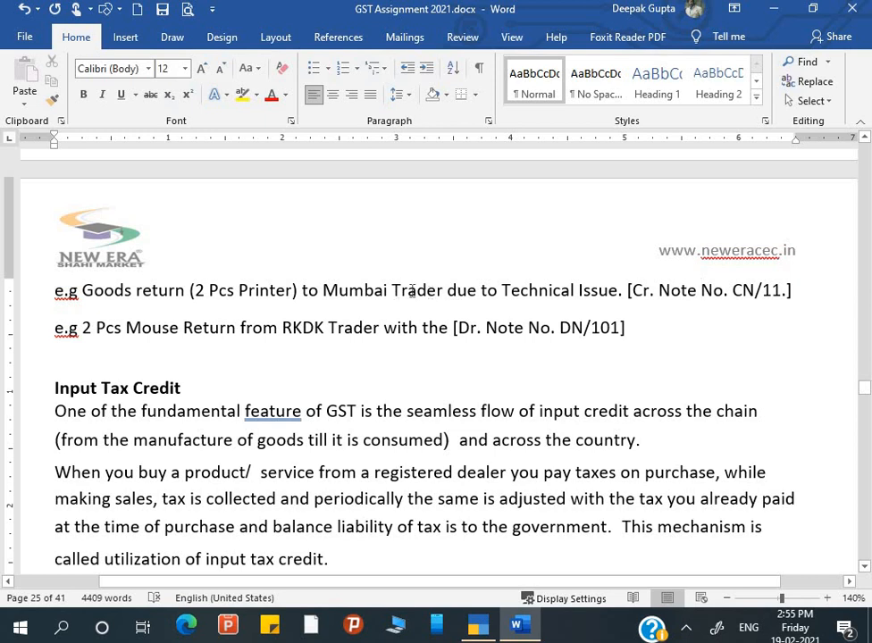
click(741, 291)
Discard the blank Sales voucher, start a Debit Note voucher instead, and go back to Word.
key(alt+Tab)
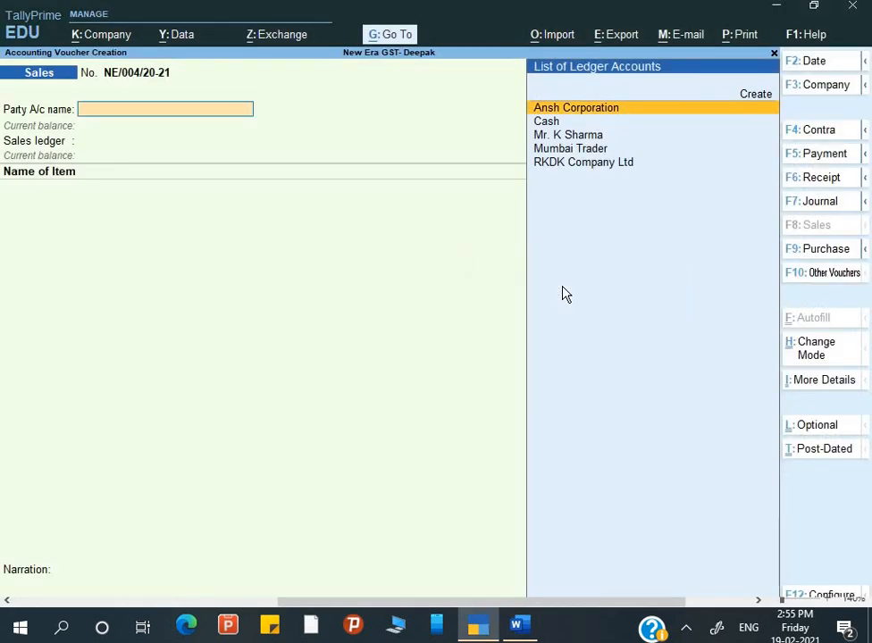
key(Escape)
key(y)
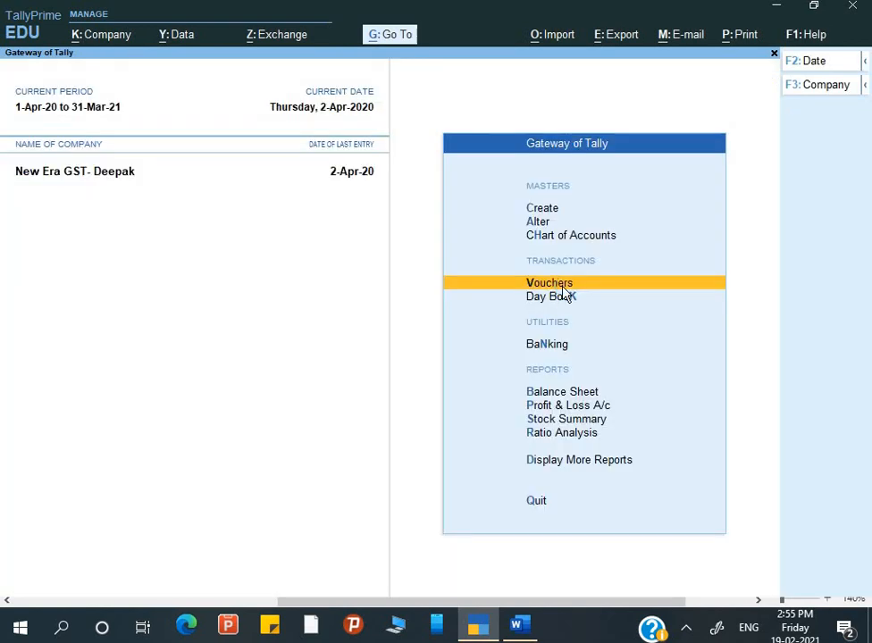
key(Return)
click(829, 274)
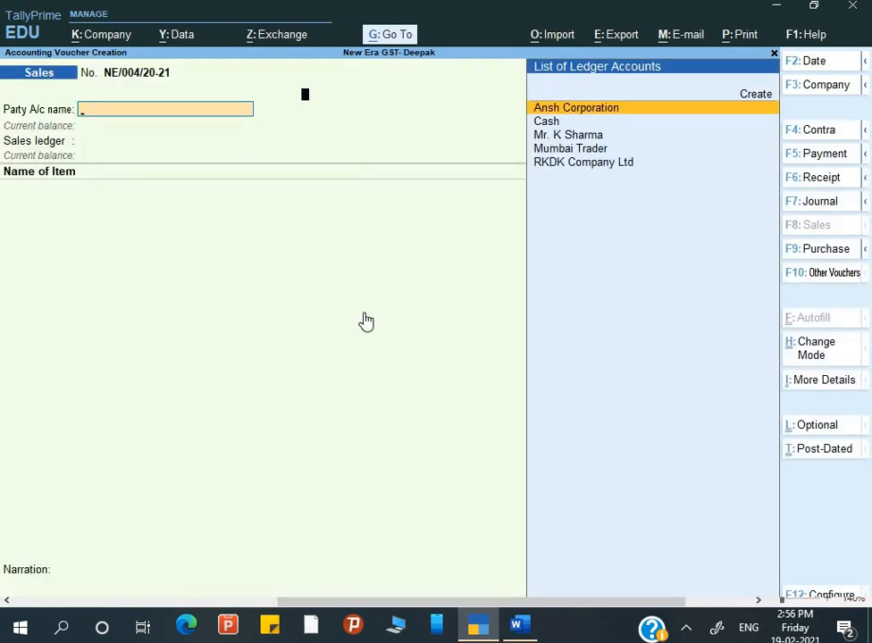
key(Up)
key(Up)
key(Up)
key(Up)
key(Up)
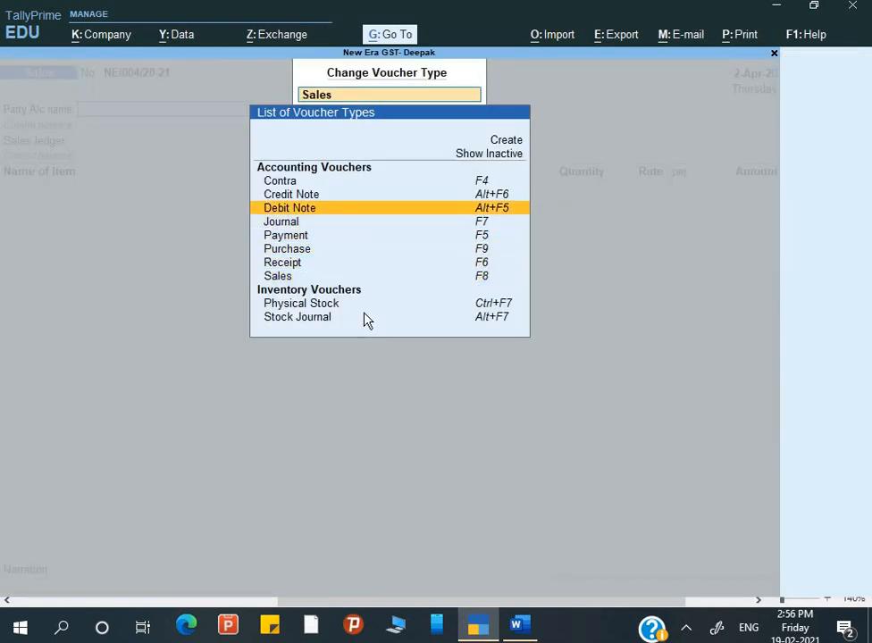
key(Return)
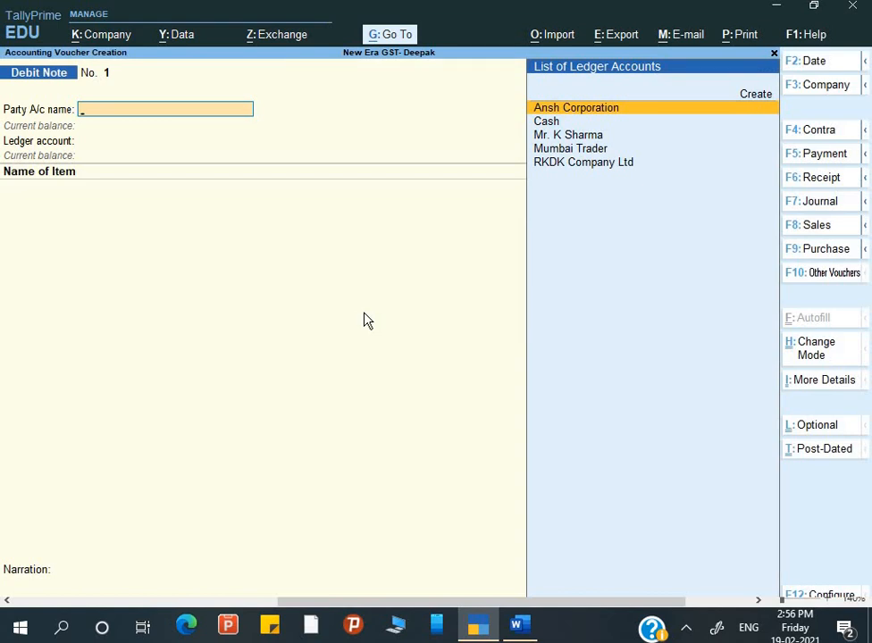
key(alt+Tab)
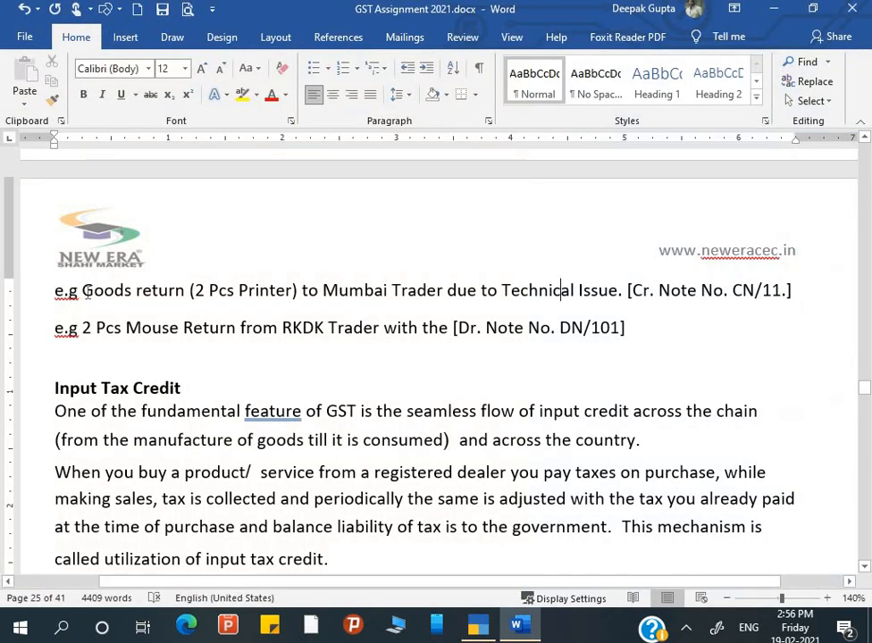
Add the date 2-4-2020 to the printer-return example, then open the Debit Note's voucher date in Tally.
text(2-4)
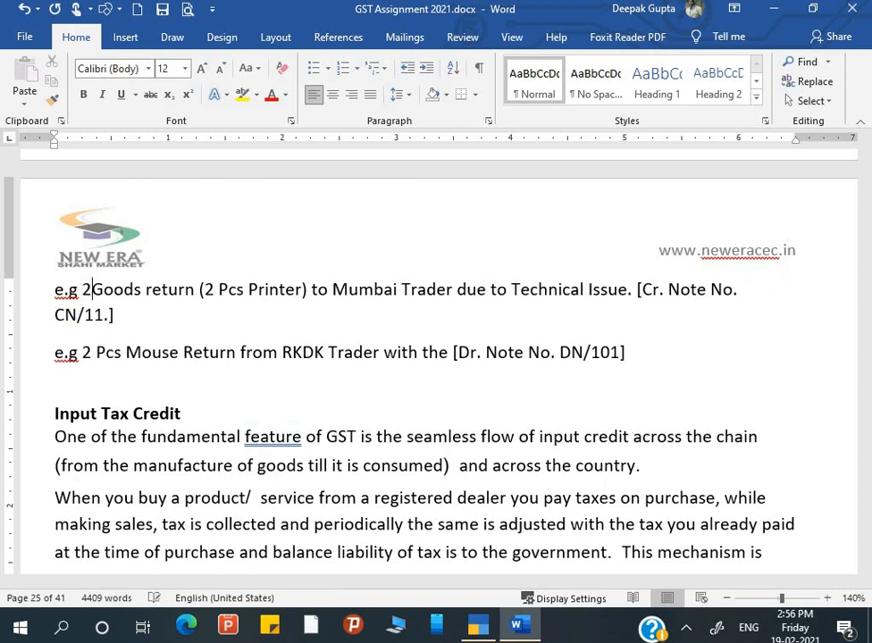
text(-2020)
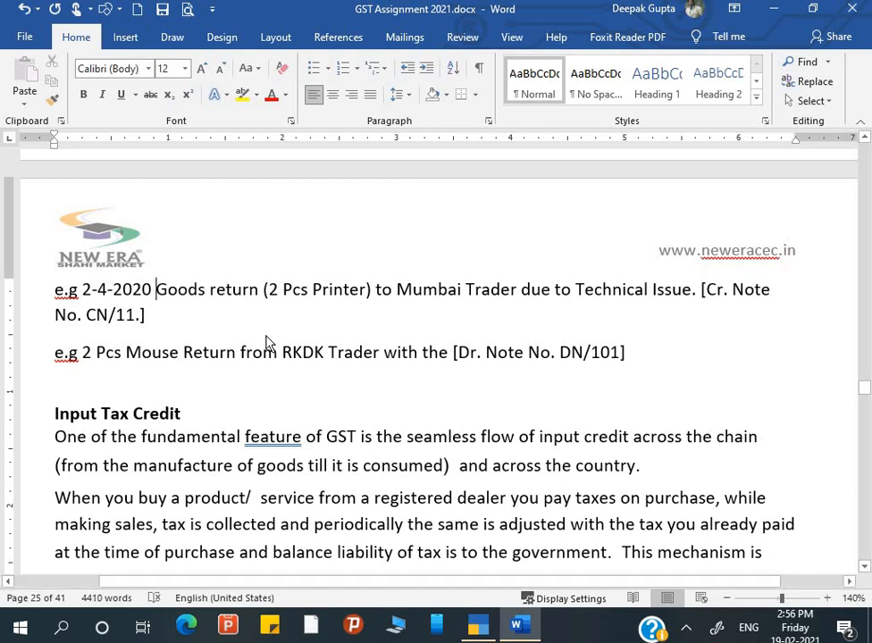
key(alt+Tab)
key(F2)
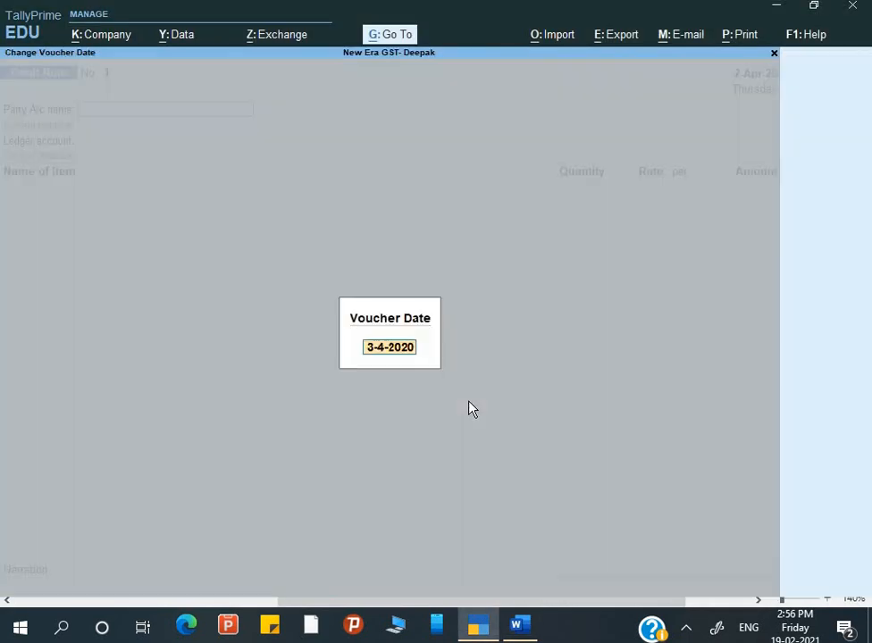
Date the Debit Note 2-Apr-20, select Mumbai Trader as party, and advance to the Original Invoice No. field.
text(2-4)
key(Return)
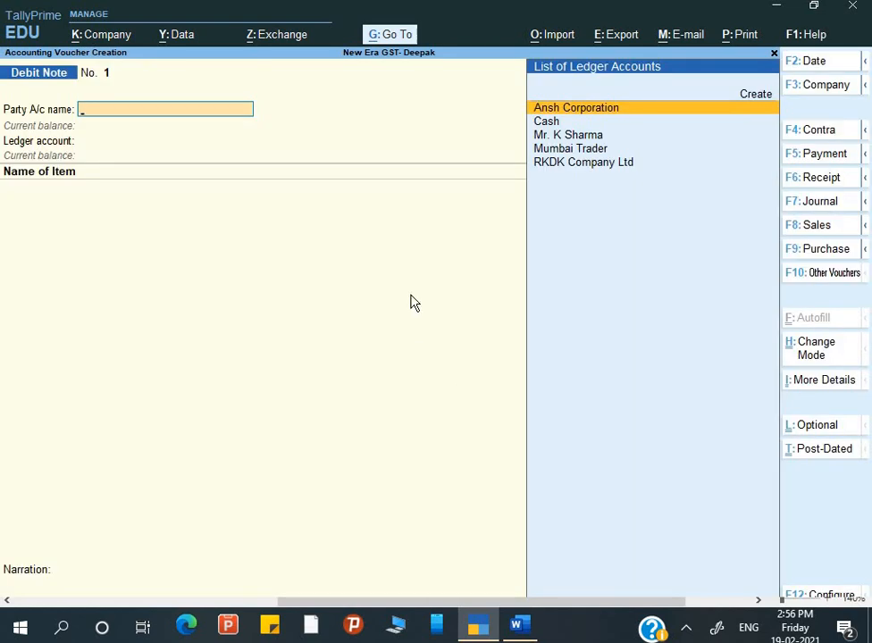
key(Down)
key(Down)
key(Down)
key(Down)
key(Up)
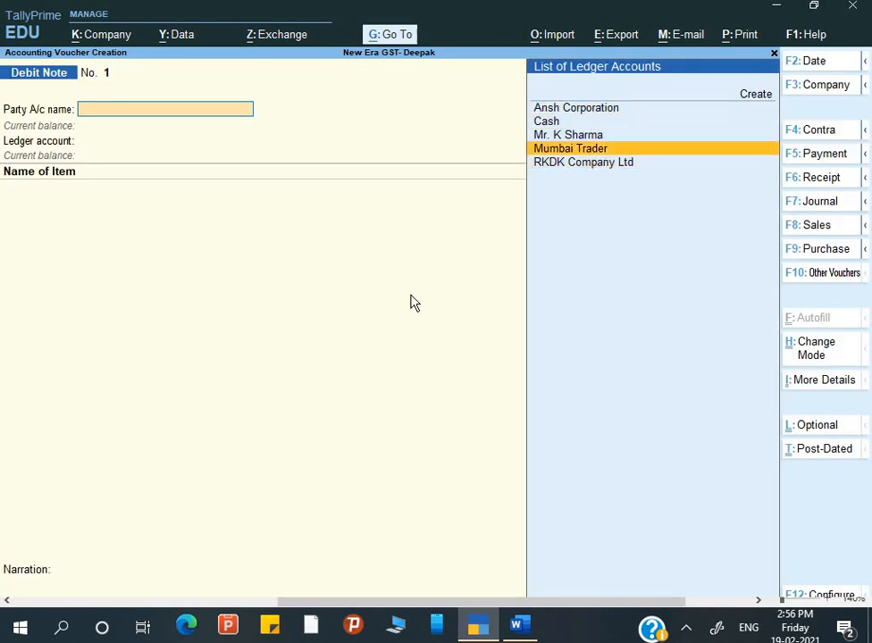
key(Return)
key(Return)
key(Return)
key(Return)
key(Return)
key(Return)
key(Return)
key(Return)
key(Return)
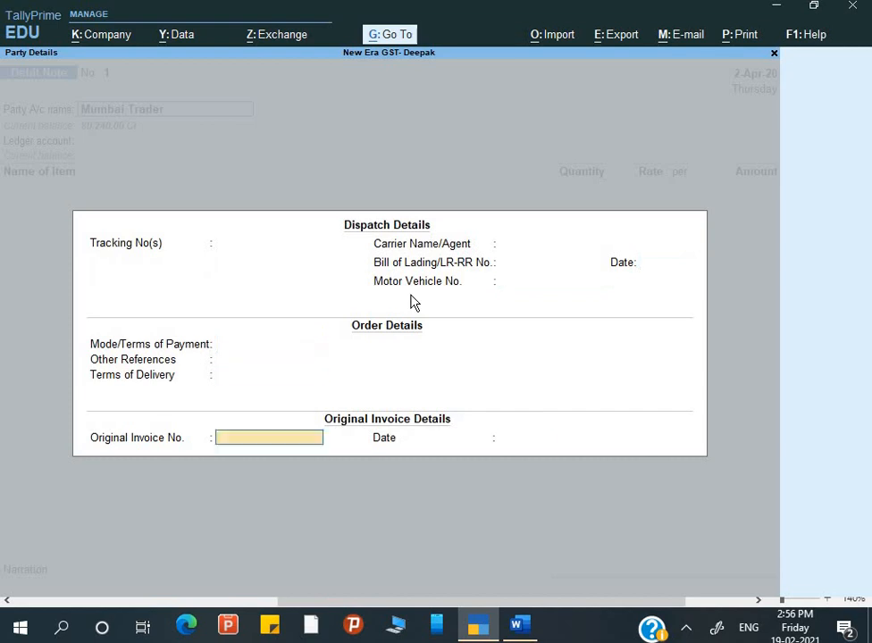
key(Return)
key(Escape)
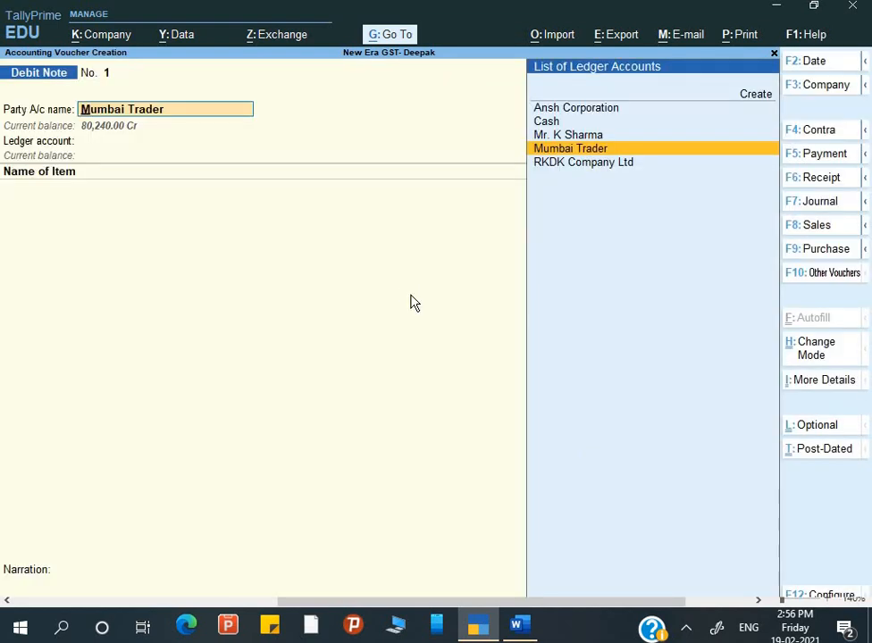
key(Return)
key(Return)
key(Return)
key(Return)
key(Return)
key(Return)
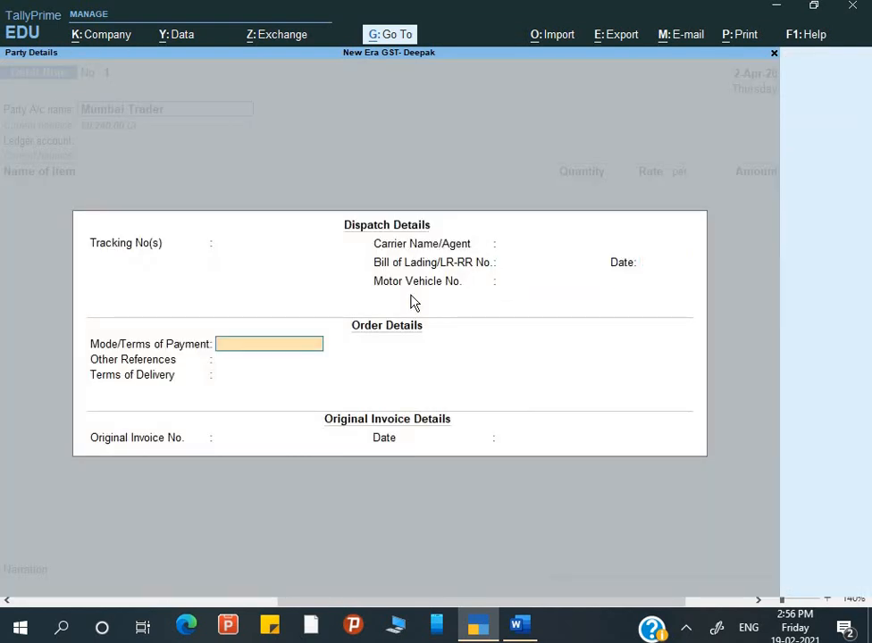
key(Return)
key(Return)
key(Return)
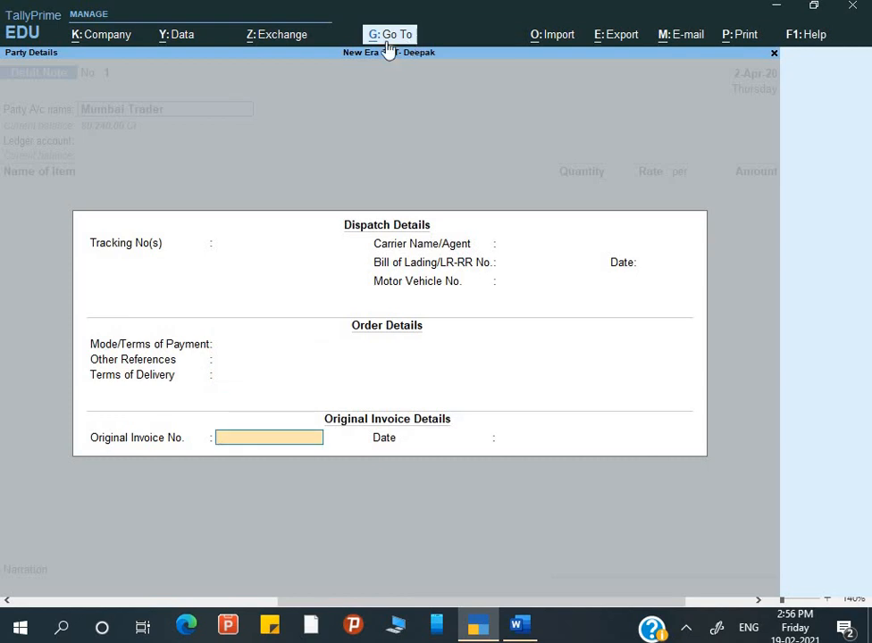
Open the Day Book and set its period to start from 1-Apr-20.
key(alt+g)
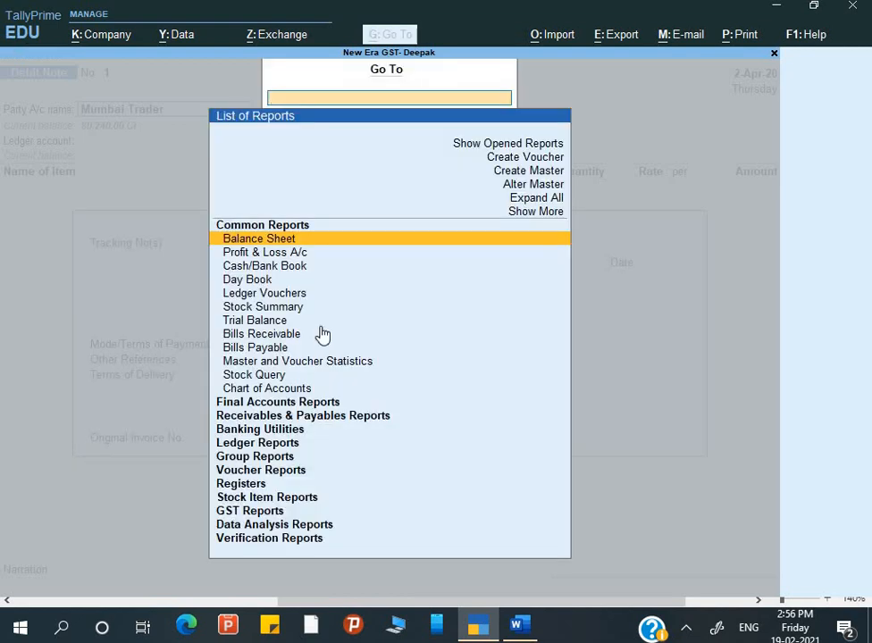
key(Up)
key(Up)
key(Up)
key(Down)
key(Down)
key(Down)
key(Down)
key(Down)
key(Down)
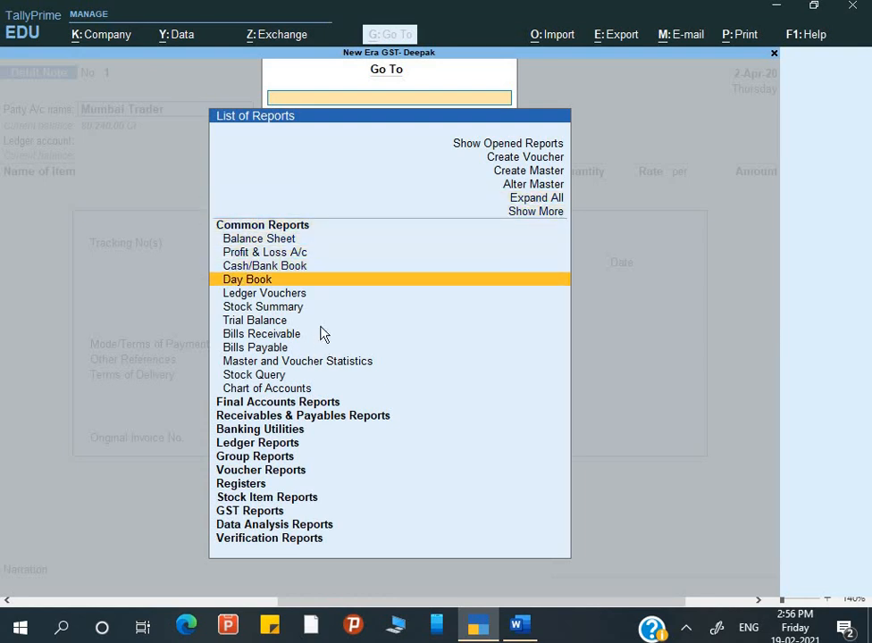
key(Return)
key(Down)
key(Down)
key(Down)
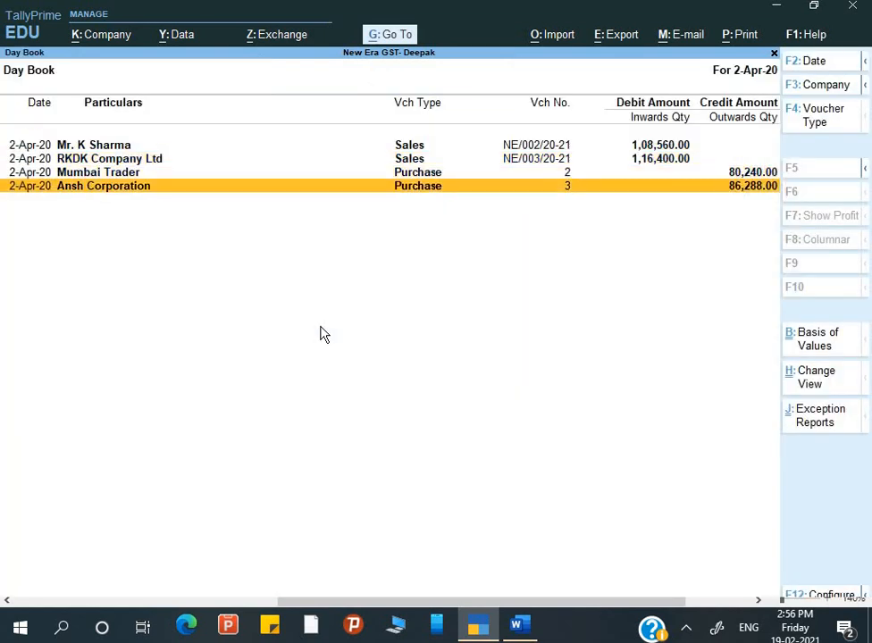
key(Up)
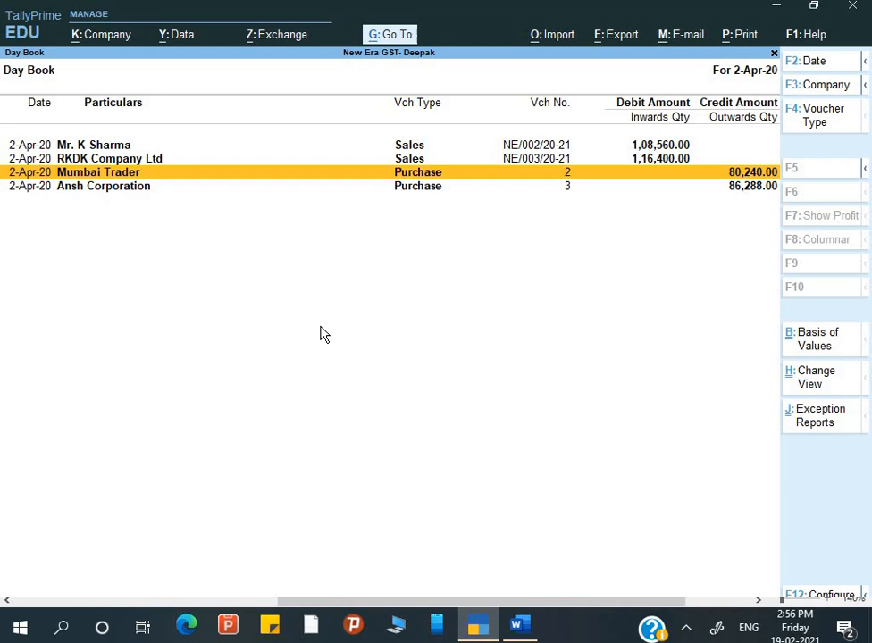
key(F2)
text(1)
key(Return)
key(Return)
key(Down)
key(Down)
key(Down)
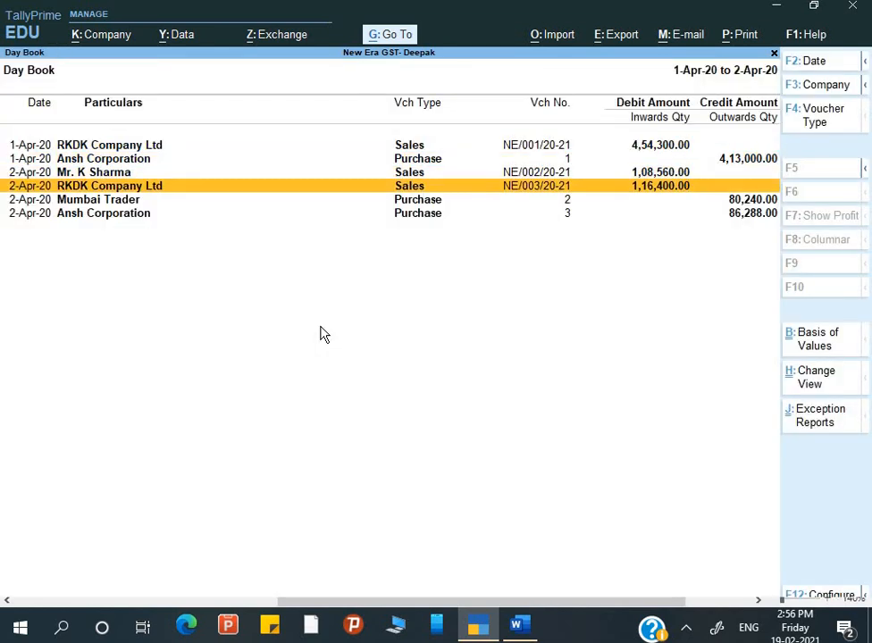
key(Down)
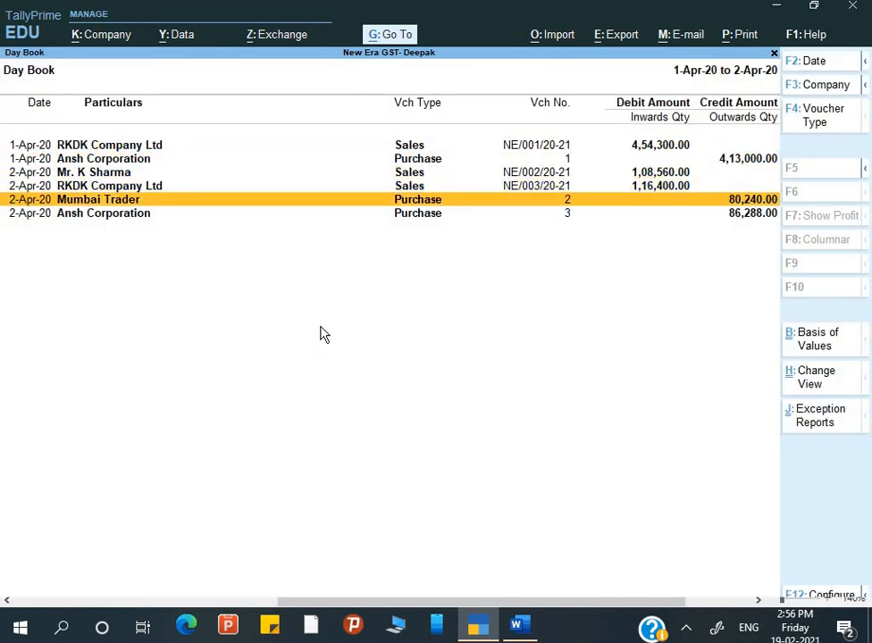
Open Mumbai Trader's purchase voucher No. 2 (20 printers at 3,400) to check it, then close it.
key(Return)
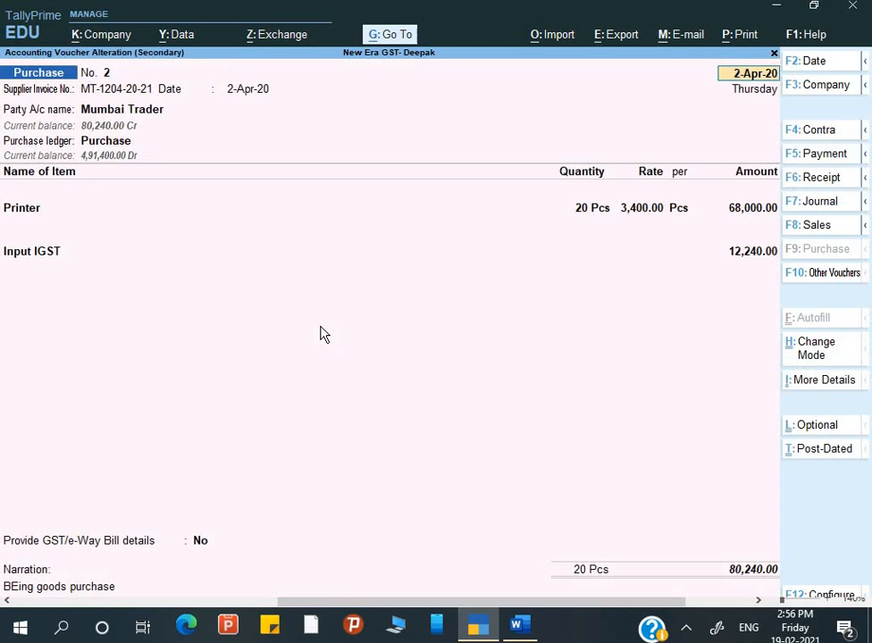
key(Return)
key(ctrl)
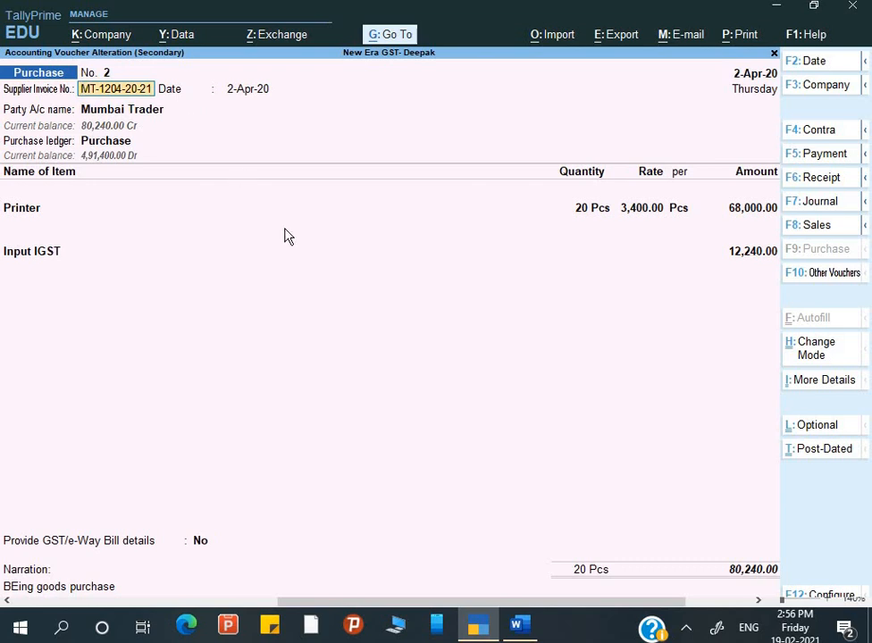
key(BackSpace)
key(Escape)
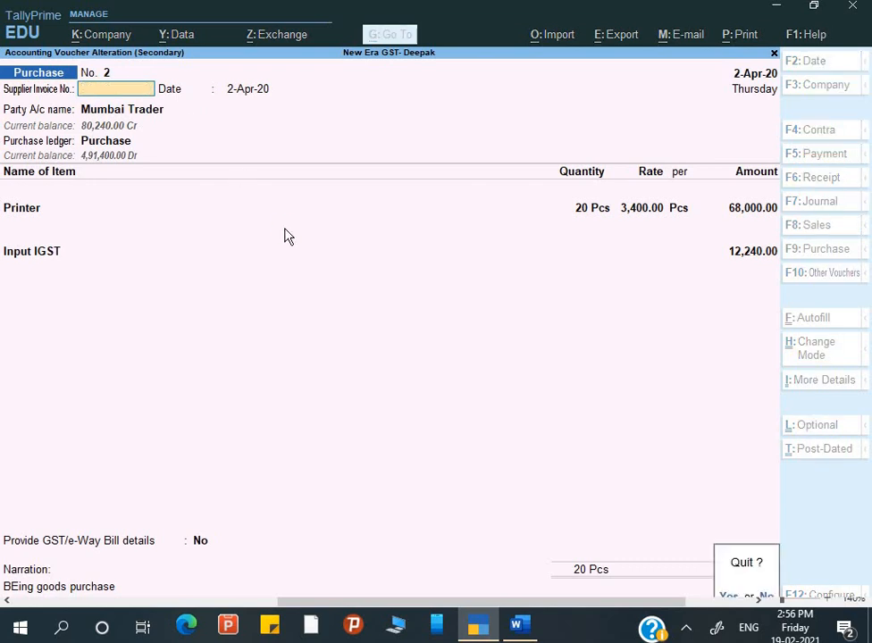
Start a Mumbai Trader debit note citing original invoice MT-1204-20-21 dated 2-Apr-20.
key(Return)
key(Return)
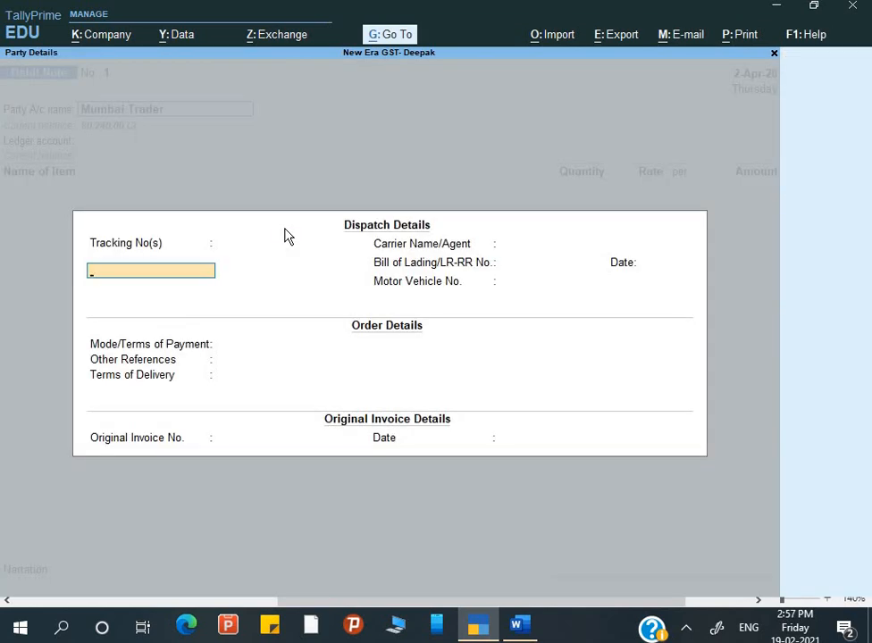
key(Return)
key(Return)
key(Return)
key(Return)
key(Return)
key(Return)
key(Return)
key(Return)
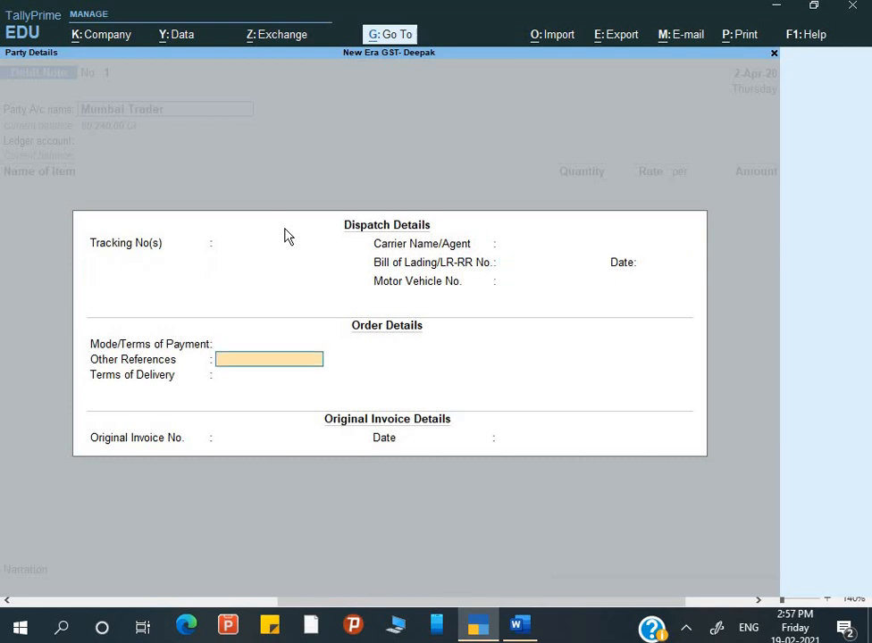
text(MT-1204-20-21)
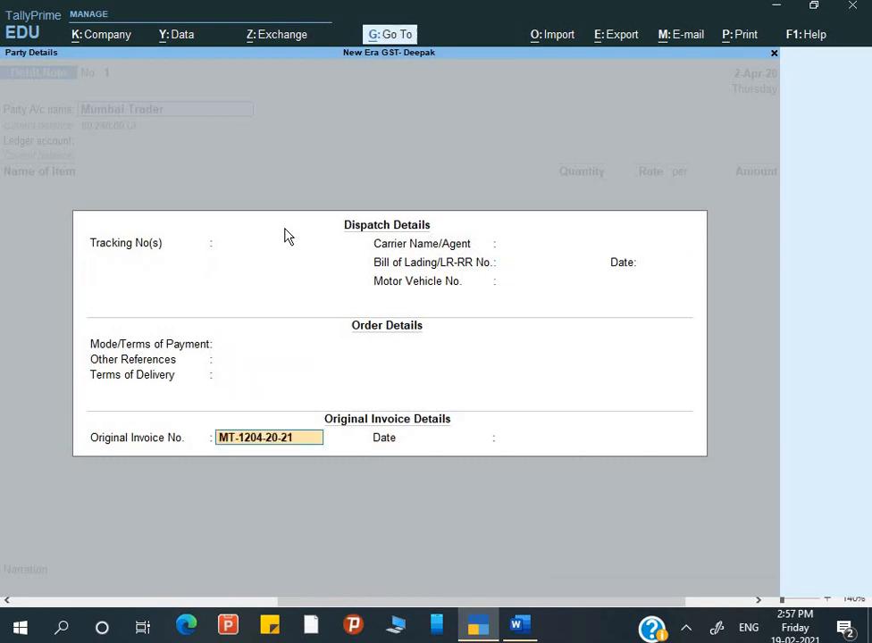
key(Return)
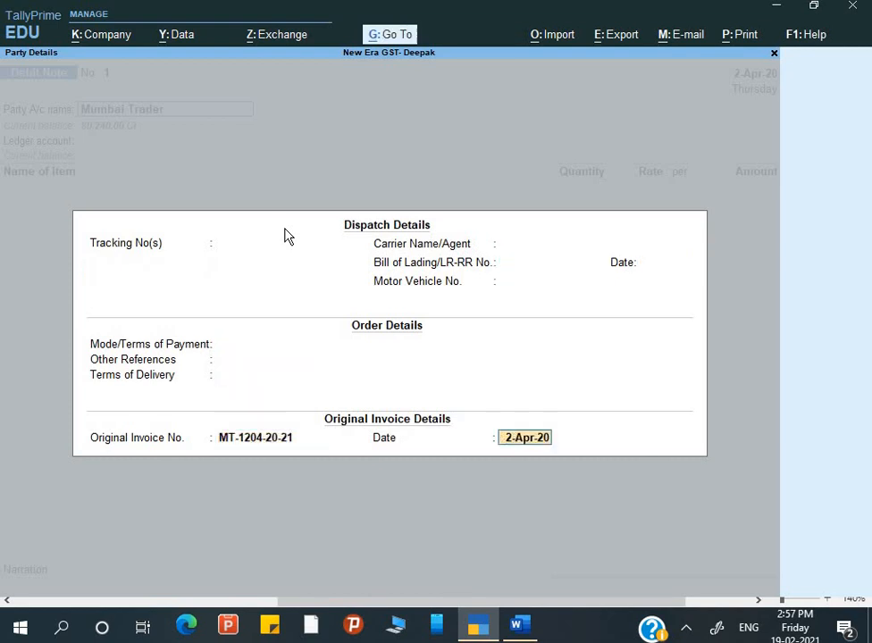
key(Return)
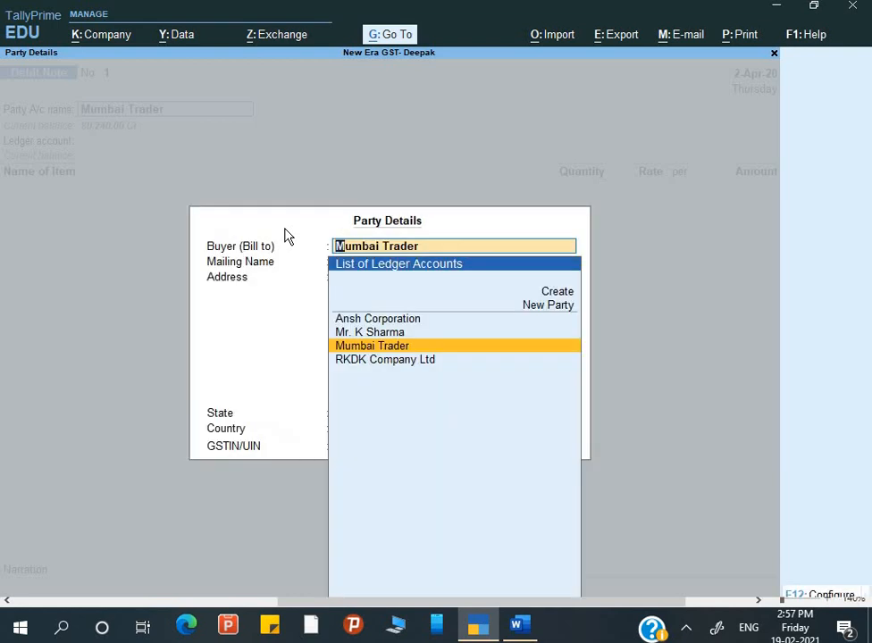
key(Return)
key(Return)
key(Return)
key(Return)
key(Return)
key(Return)
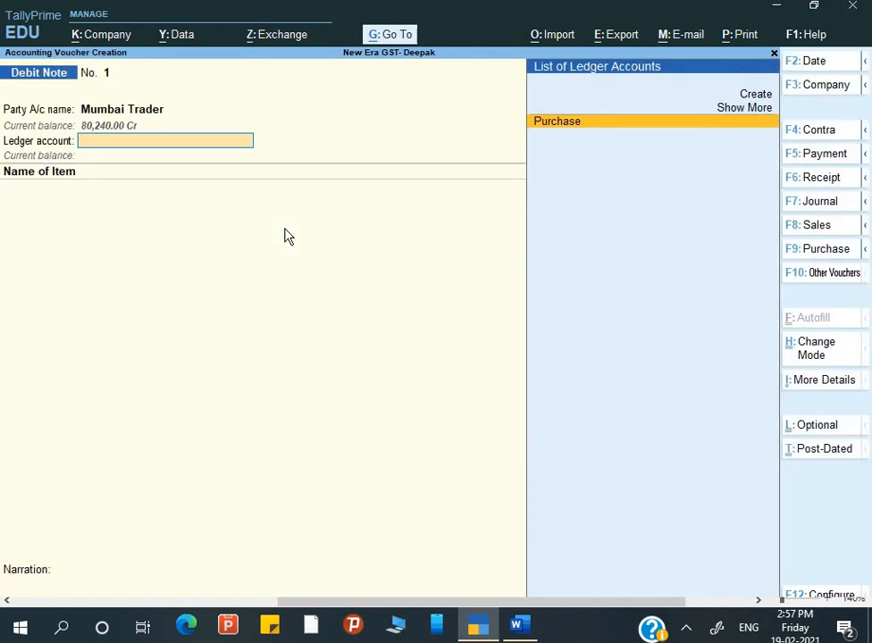
key(Return)
Post the debit note to Purchase with a Printer line of 2 Pcs at 3,400.00 (6,800.00).
key(Escape)
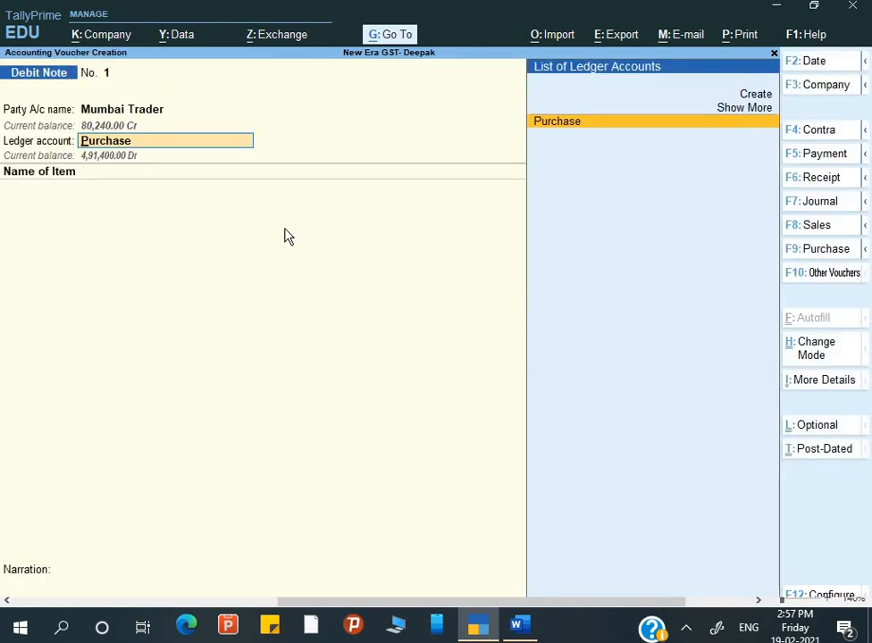
key(Return)
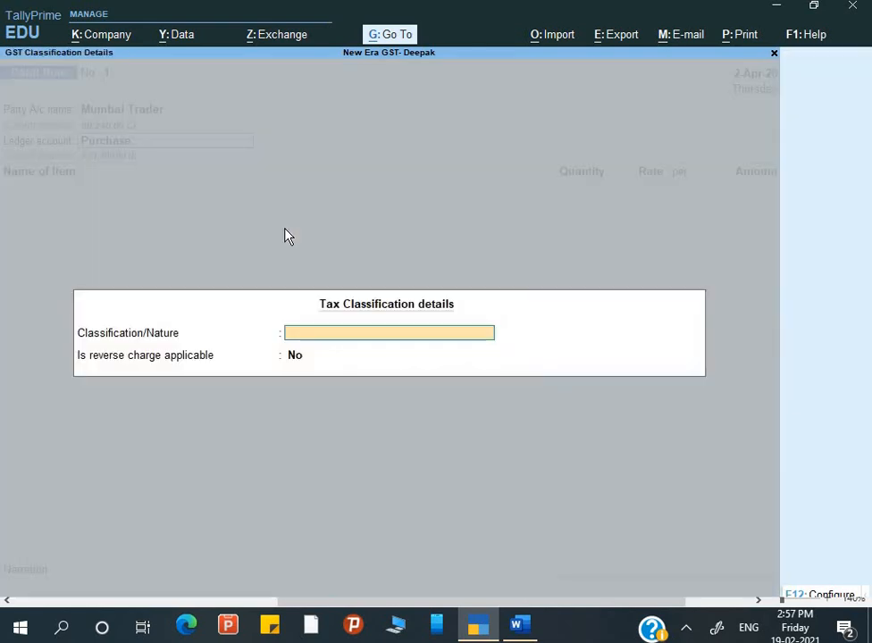
key(Return)
key(Return)
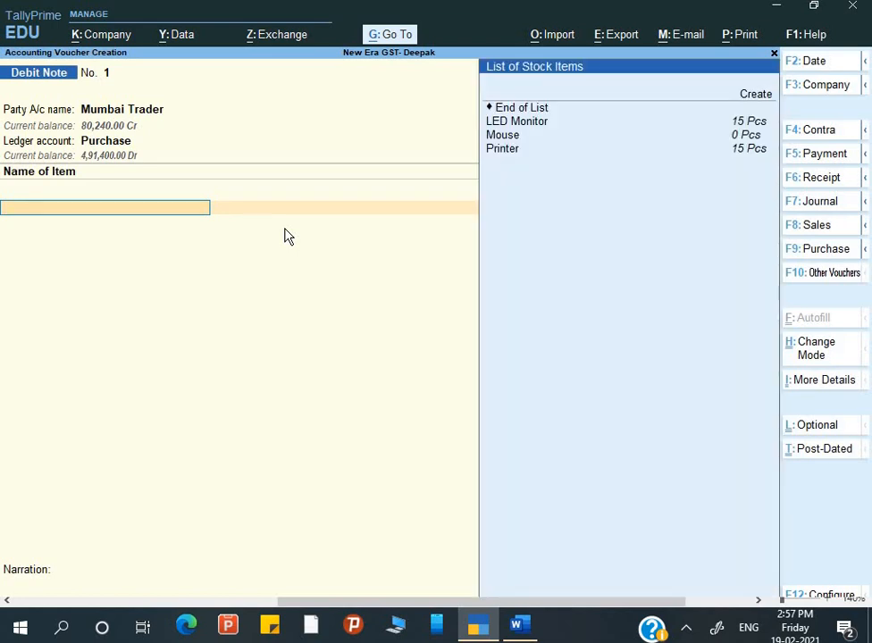
key(Down)
key(Down)
key(Down)
key(Down)
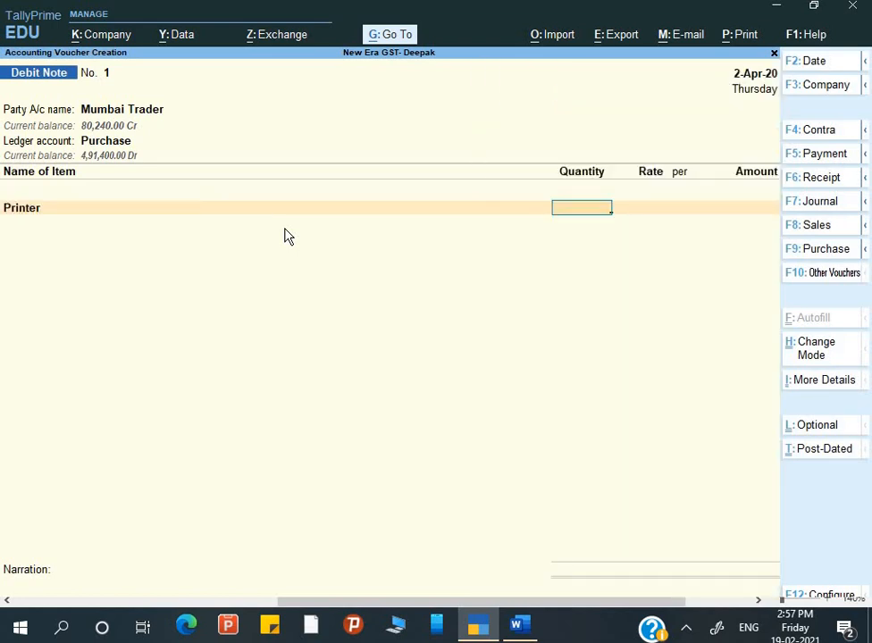
text(2)
key(Return)
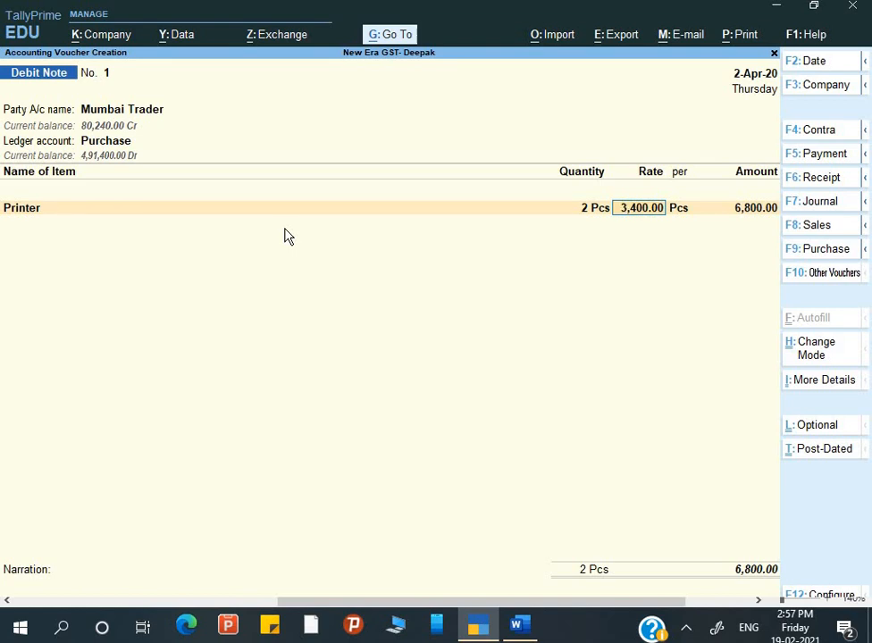
key(Return)
key(Return)
key(Return)
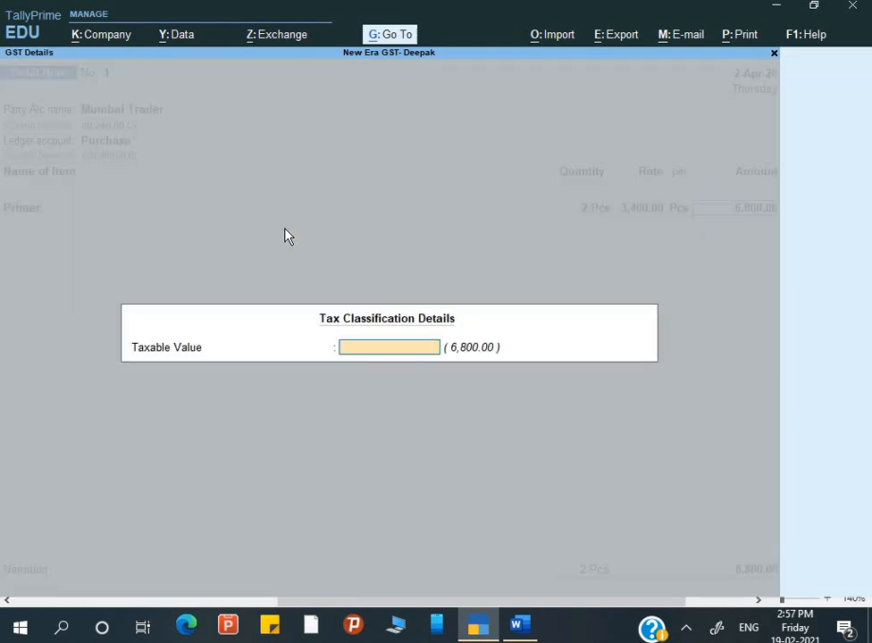
key(Return)
key(Return)
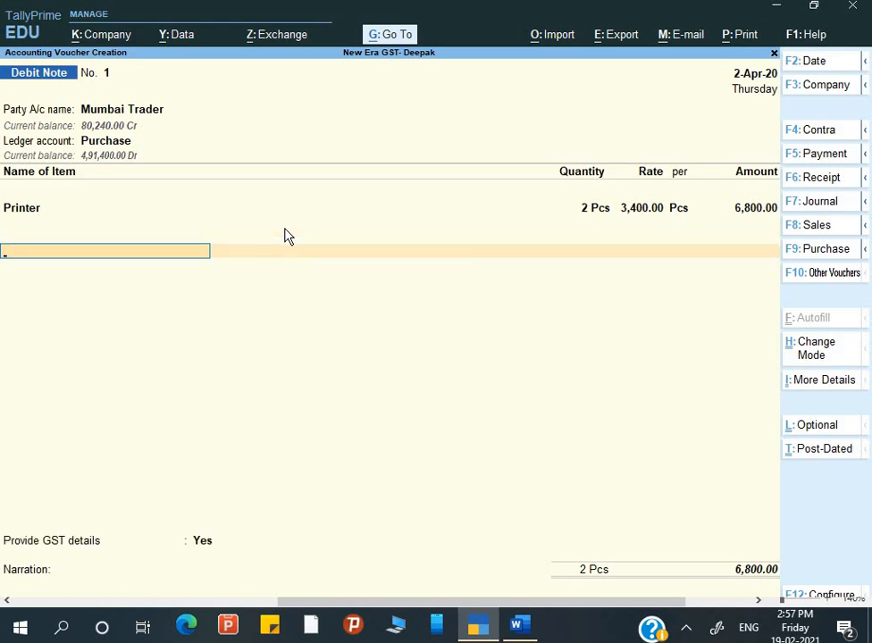
Add the Input IGST ledger with its 1,224.00 amount.
text(I)
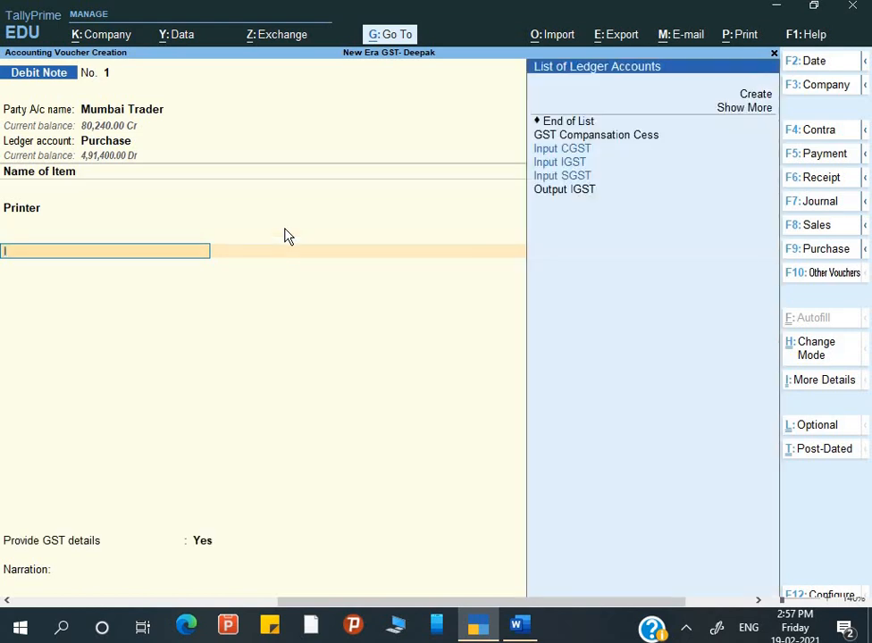
key(Up)
key(Up)
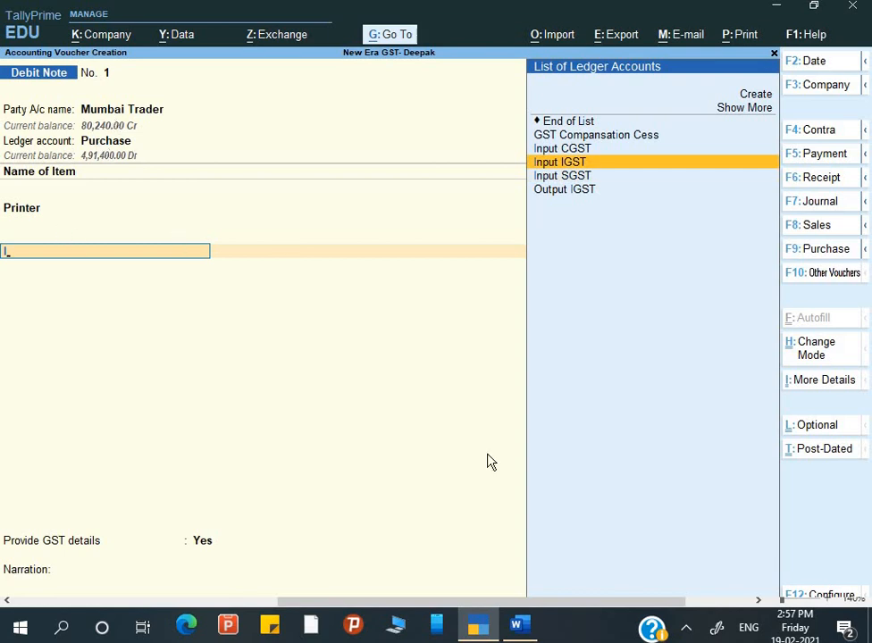
key(Up)
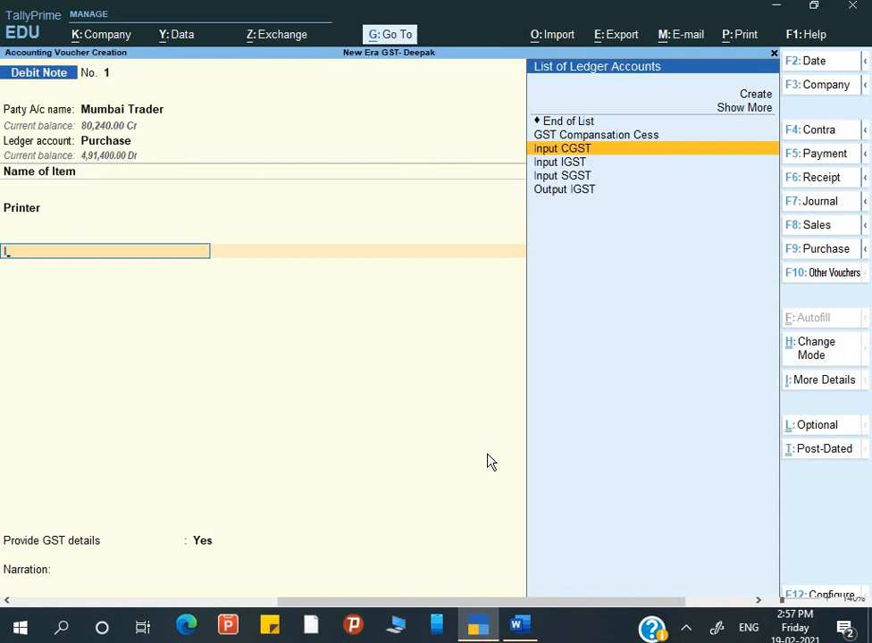
key(Down)
key(Down)
key(Down)
key(Up)
key(Up)
key(Up)
key(Down)
key(Return)
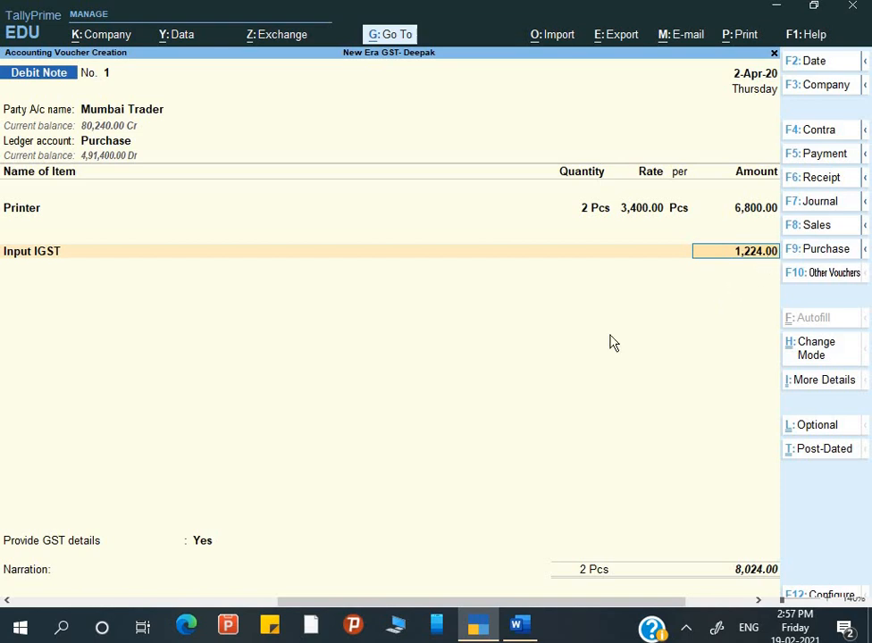
key(Return)
key(Return)
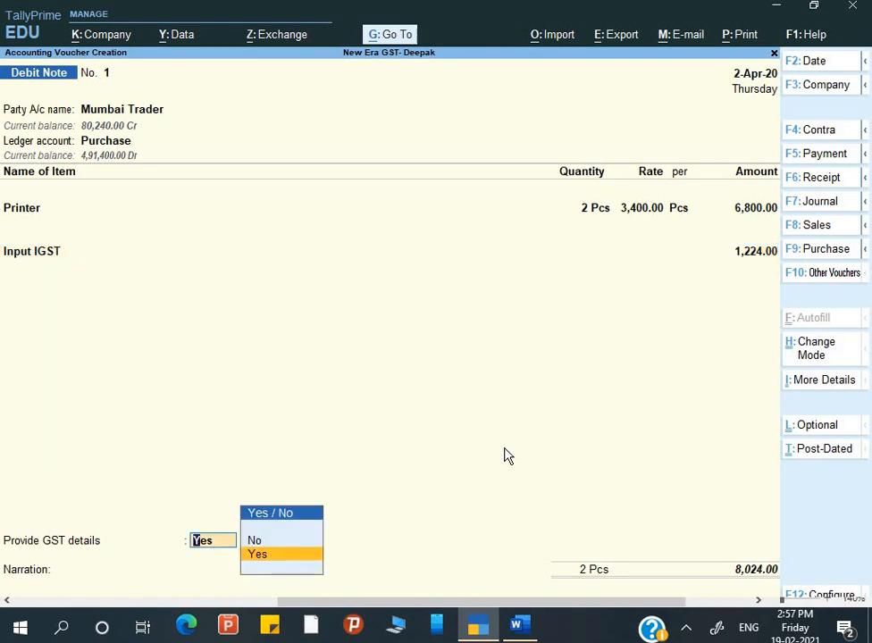
Set Provide GST details to Yes with reason 01-Sales Return.
key(Up)
key(Down)
key(Return)
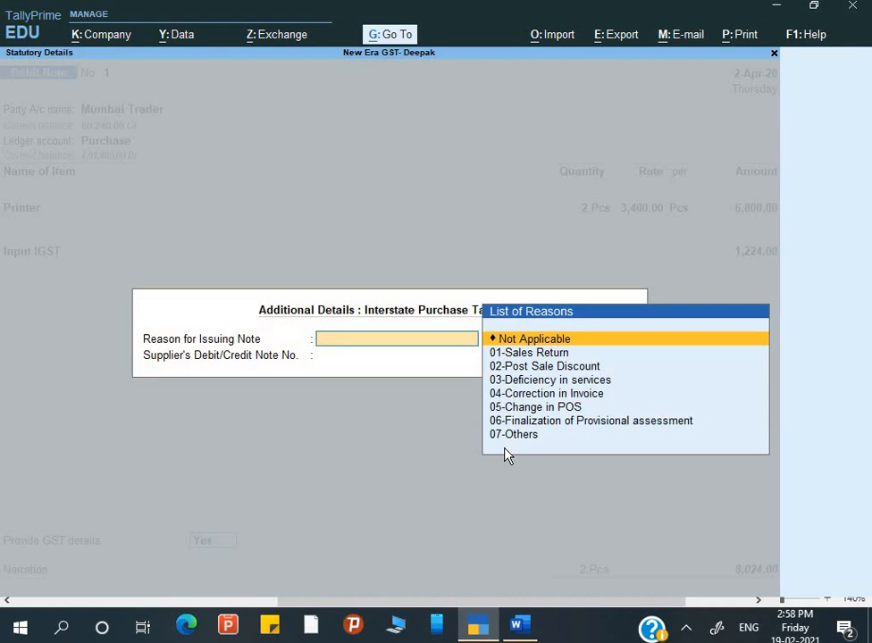
key(Down)
key(Down)
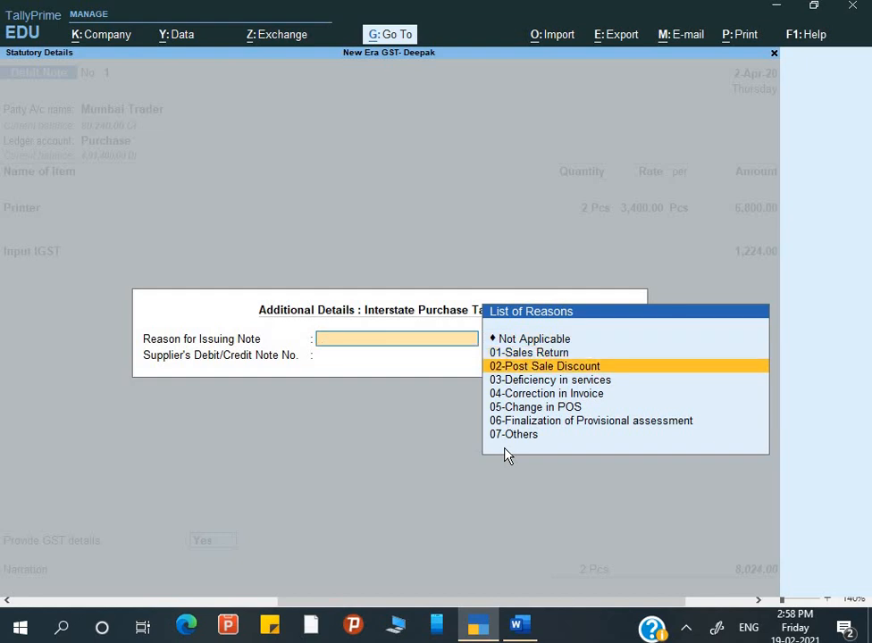
key(Down)
key(Down)
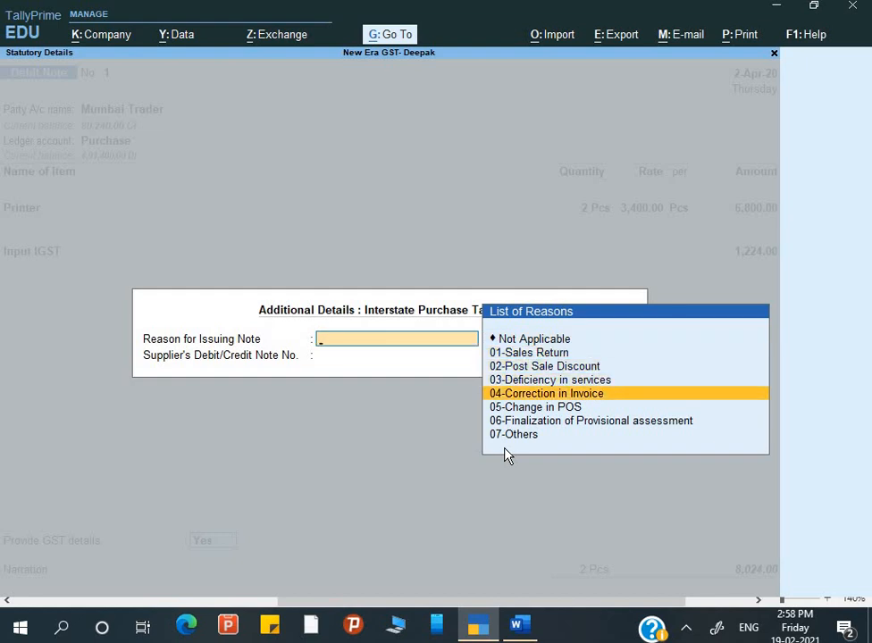
key(Down)
key(Down)
key(Down)
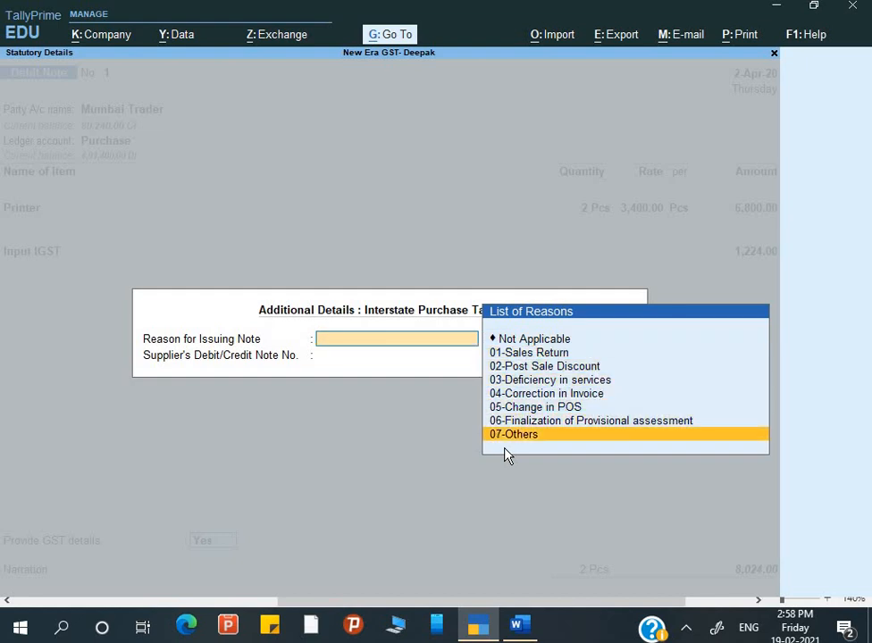
key(Up)
key(Up)
key(Up)
key(Up)
key(Up)
key(Up)
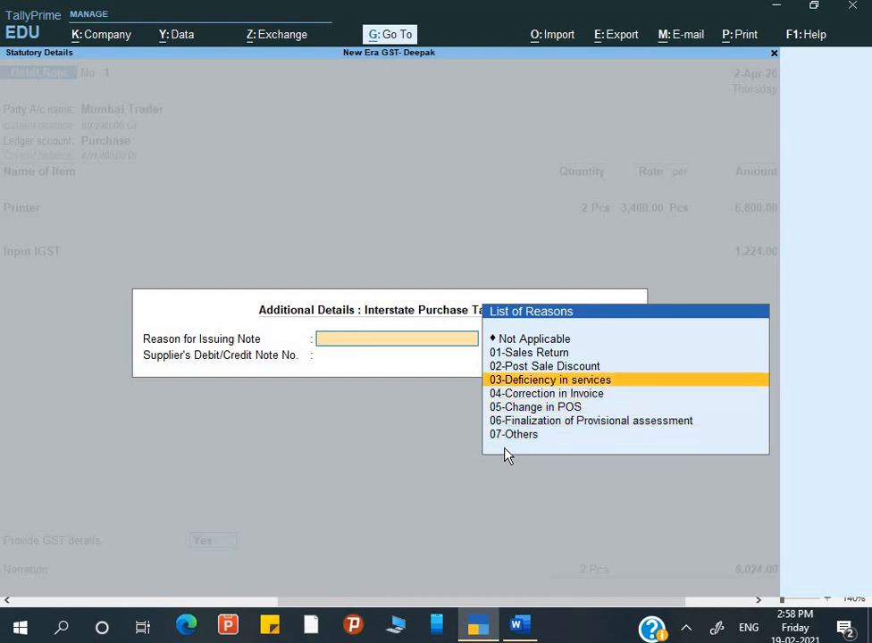
key(Return)
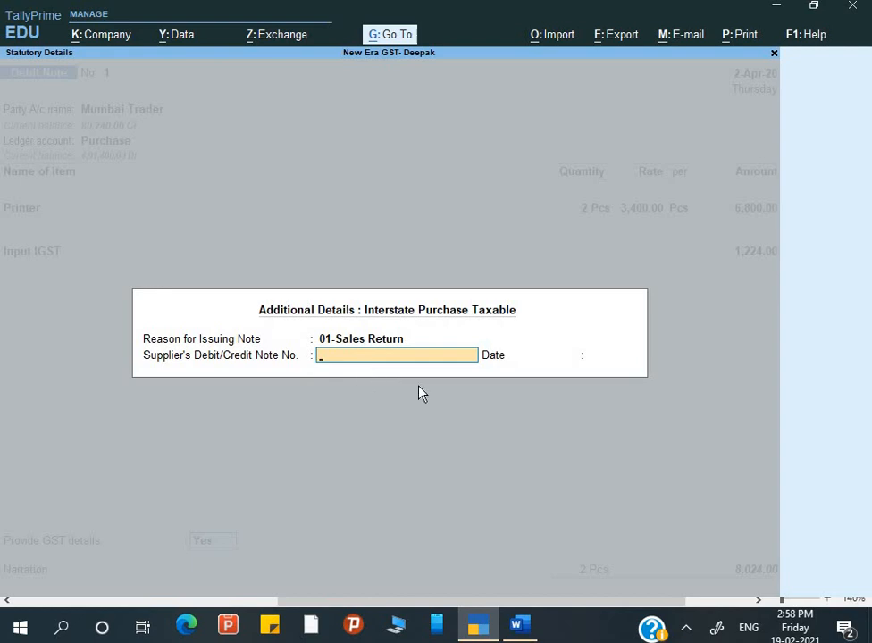
Record supplier's credit note CN/11 dated 2-4, checking the number in Word.
key(alt+Tab)
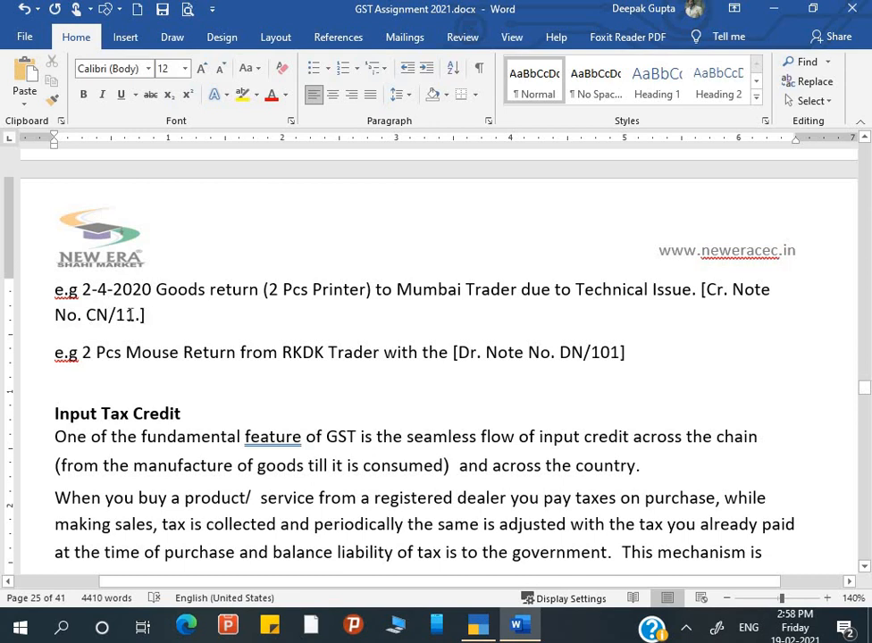
key(alt+Tab)
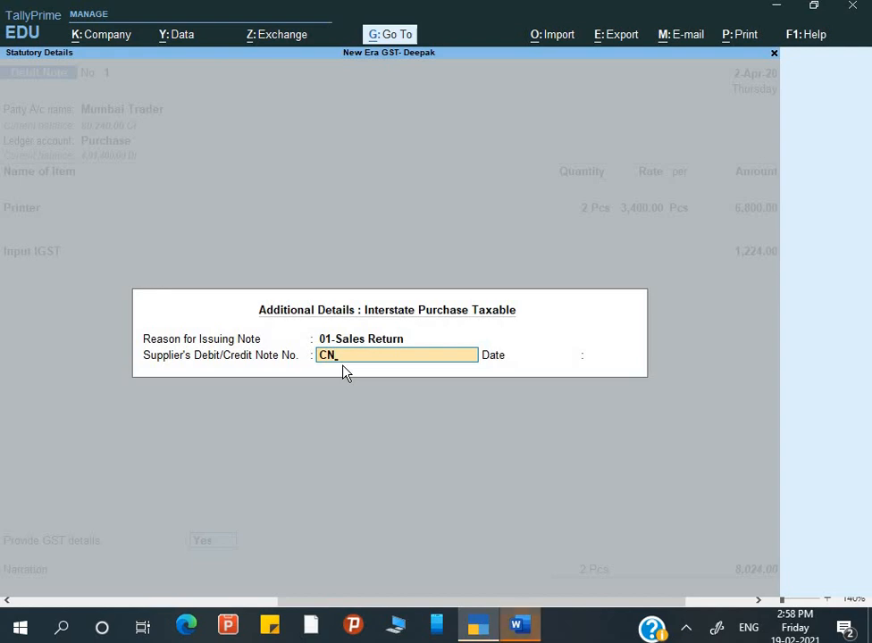
text(/11)
key(Return)
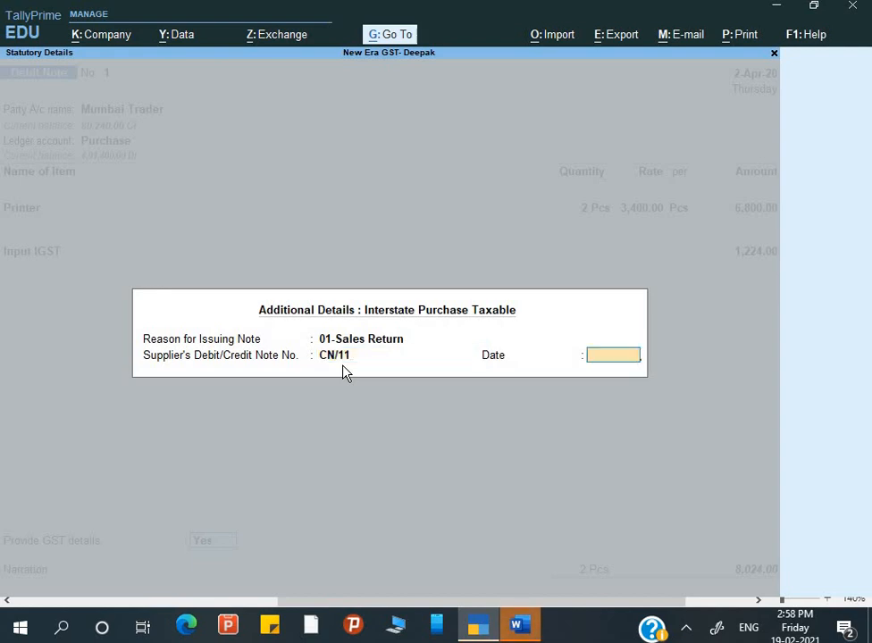
text(2-4)
key(Return)
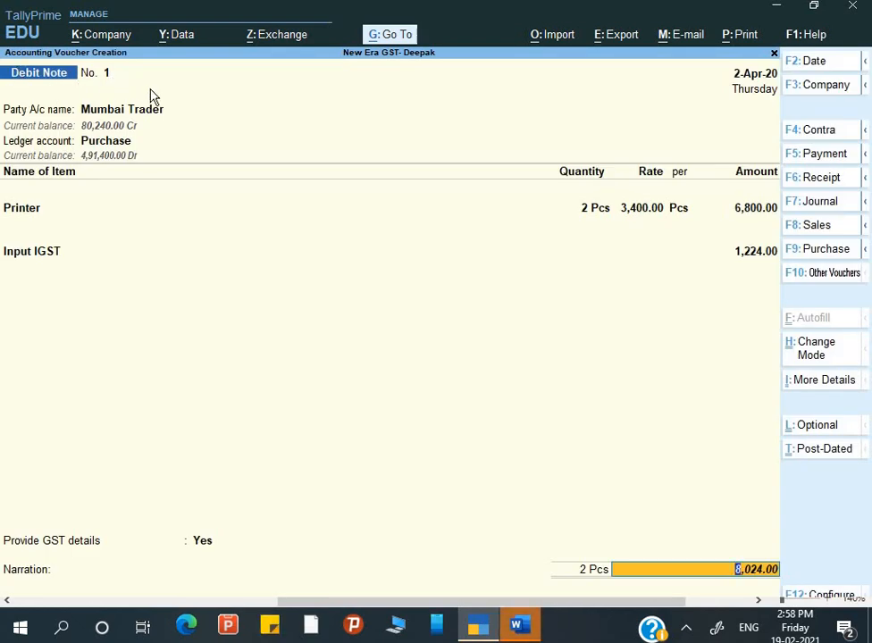
Apply the return against Mumbai Trader's pending bill in the bill-wise details.
key(Return)
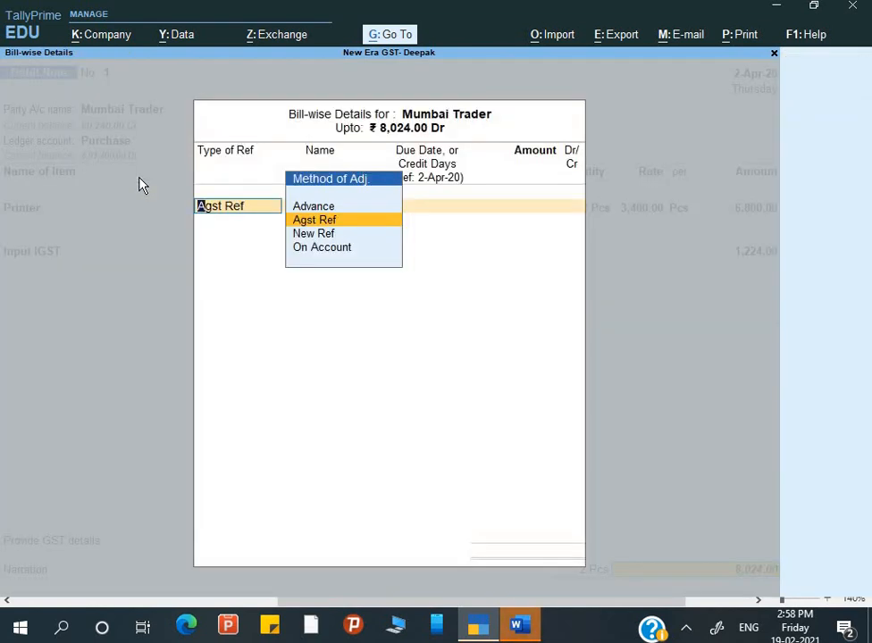
key(Return)
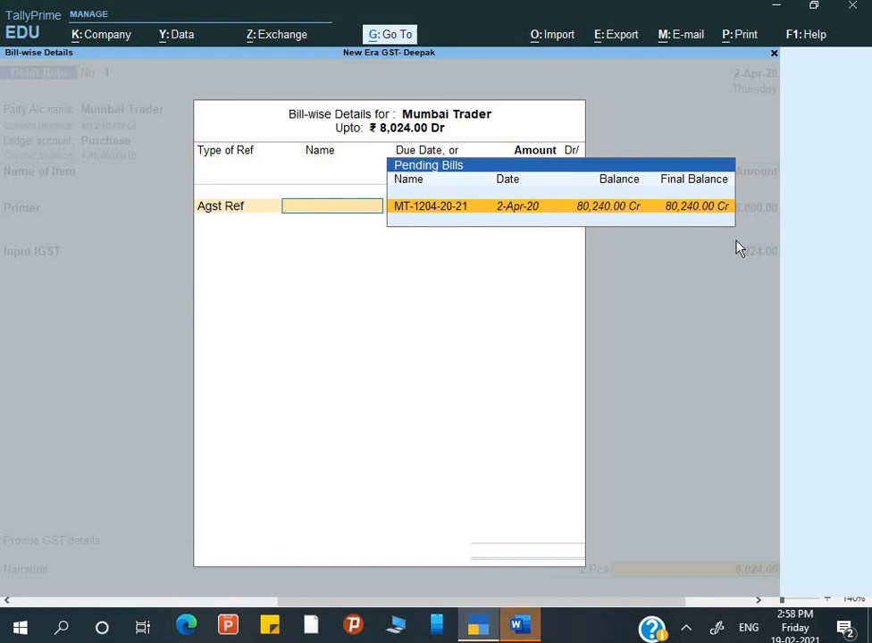
key(Return)
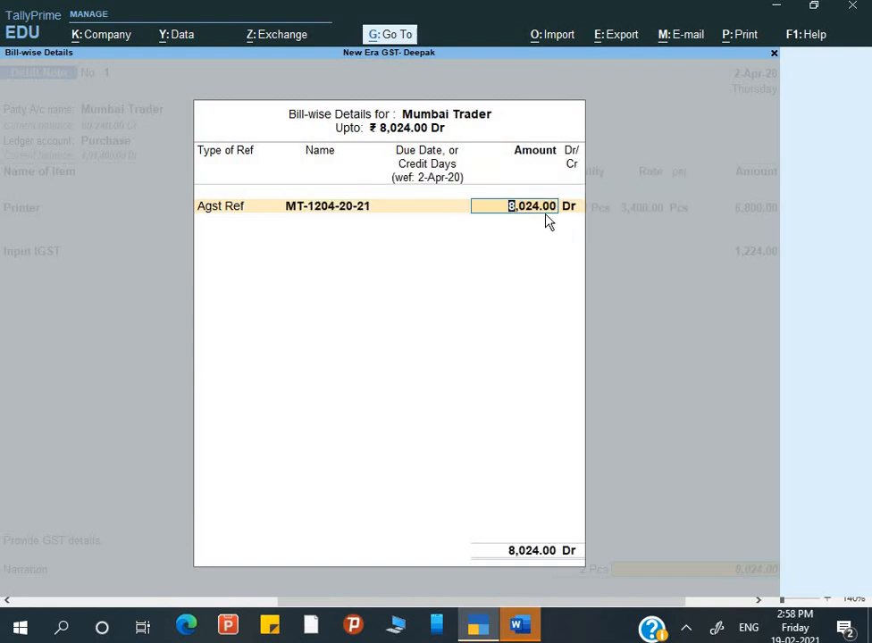
key(Return)
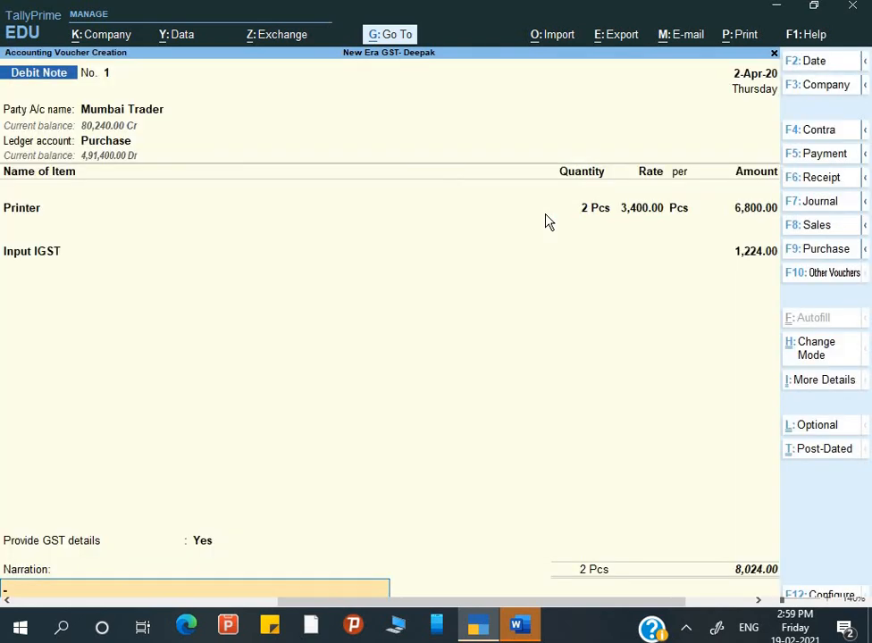
Add narration 'Being goods return due to technical resaon' and save Debit Note No. 1.
text(Being goods return)
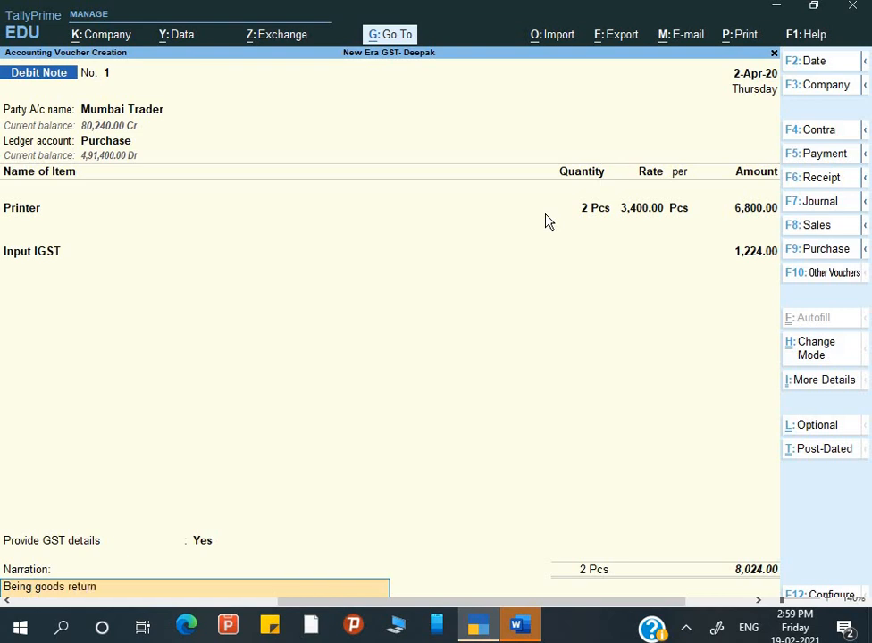
text( due to technical resas)
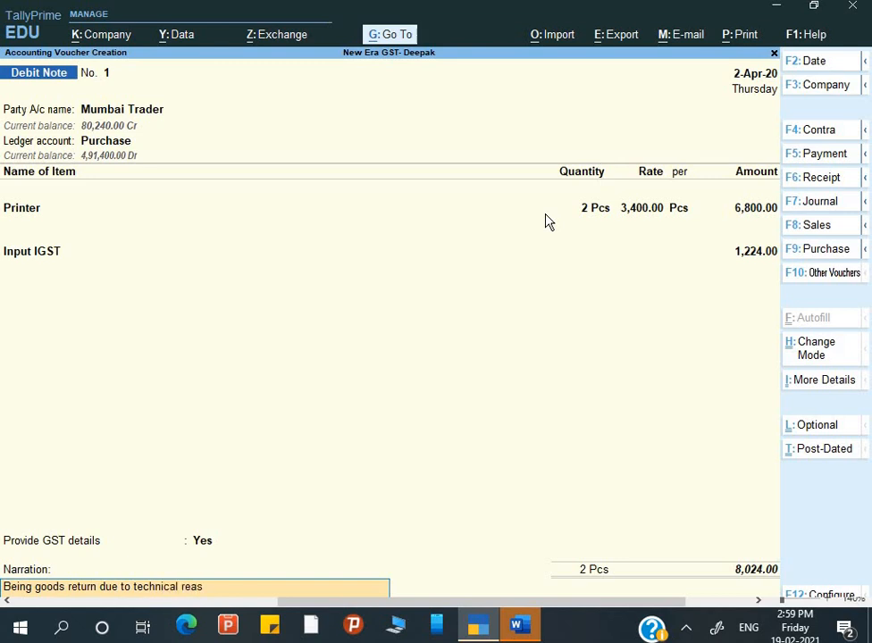
text(on)
key(Return)
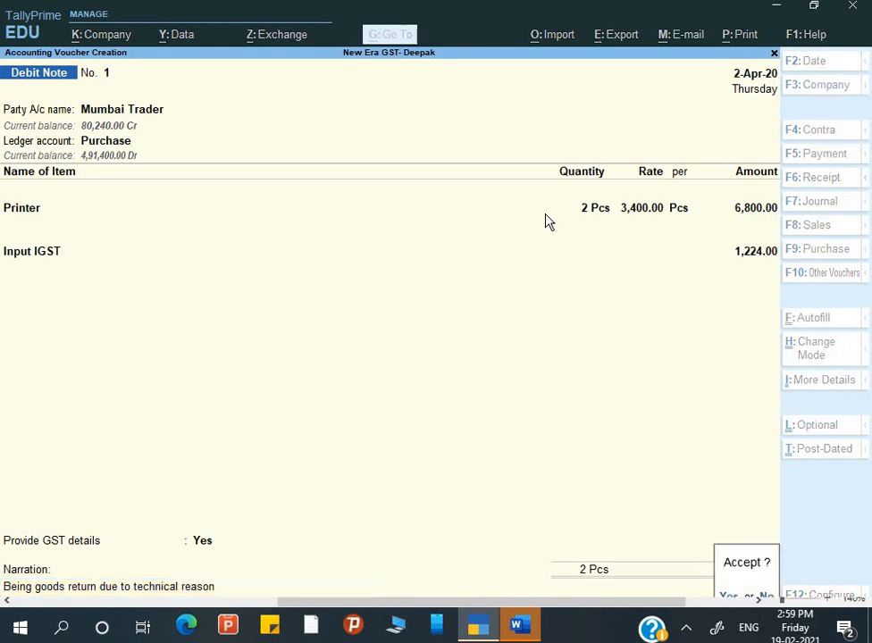
key(Return)
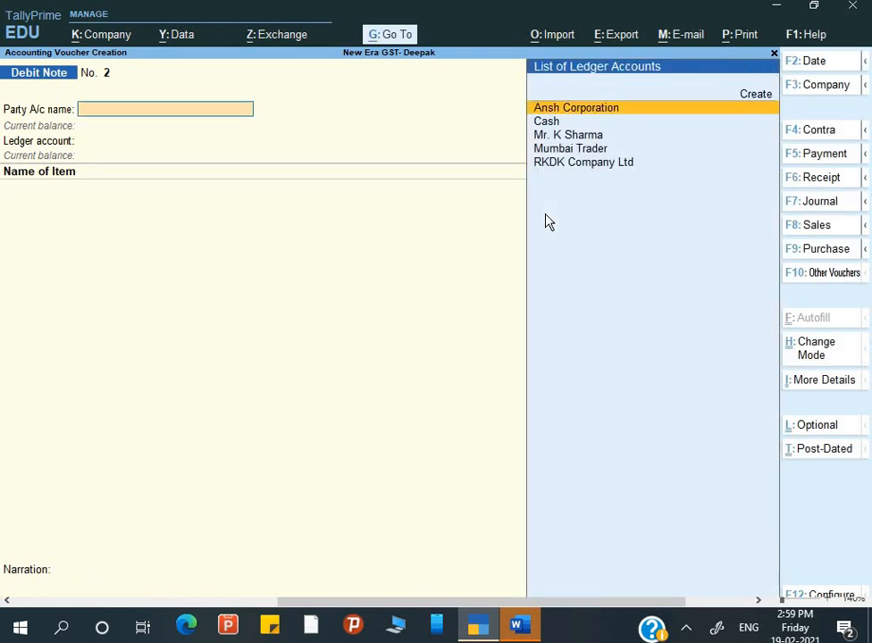
In Word, cancel the save prompt and insert '2.4.2020,' before the 2 Pcs Mouse Return example.
key(alt+Tab)
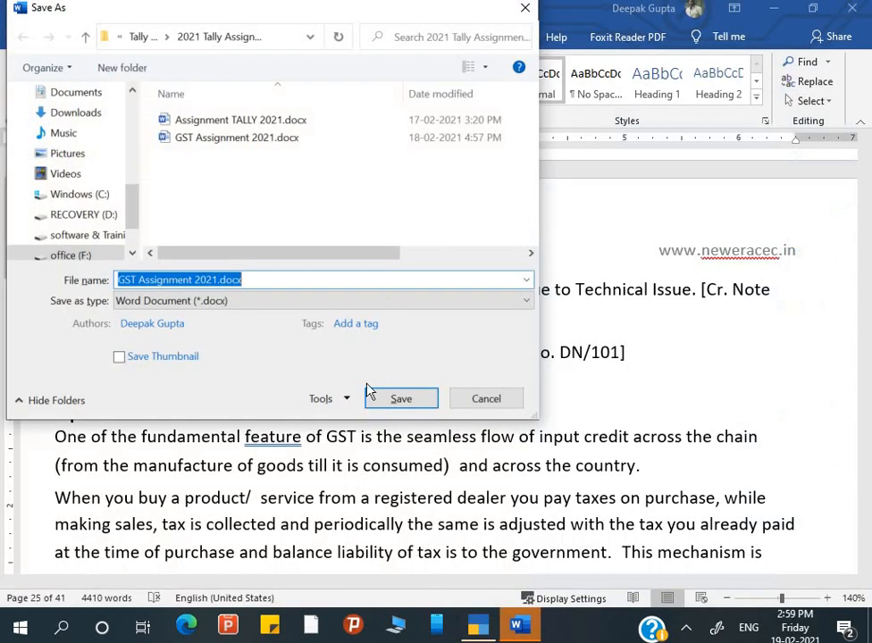
click(487, 399)
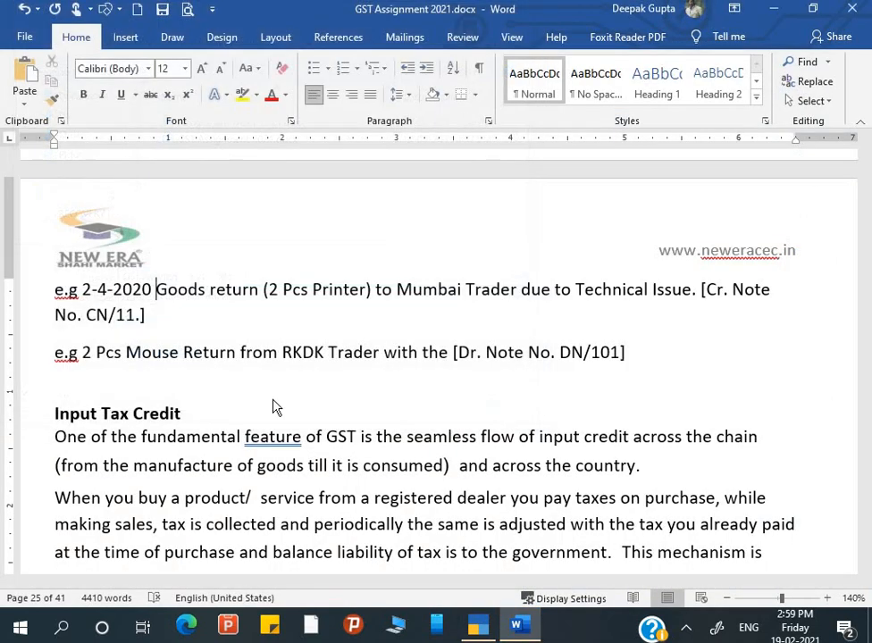
click(85, 354)
text(2.4.)
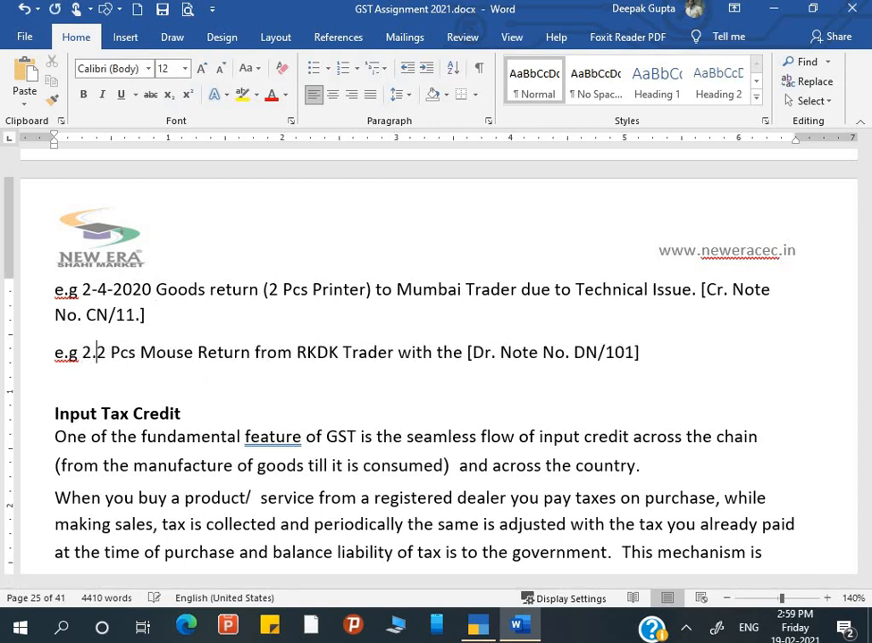
text(22)
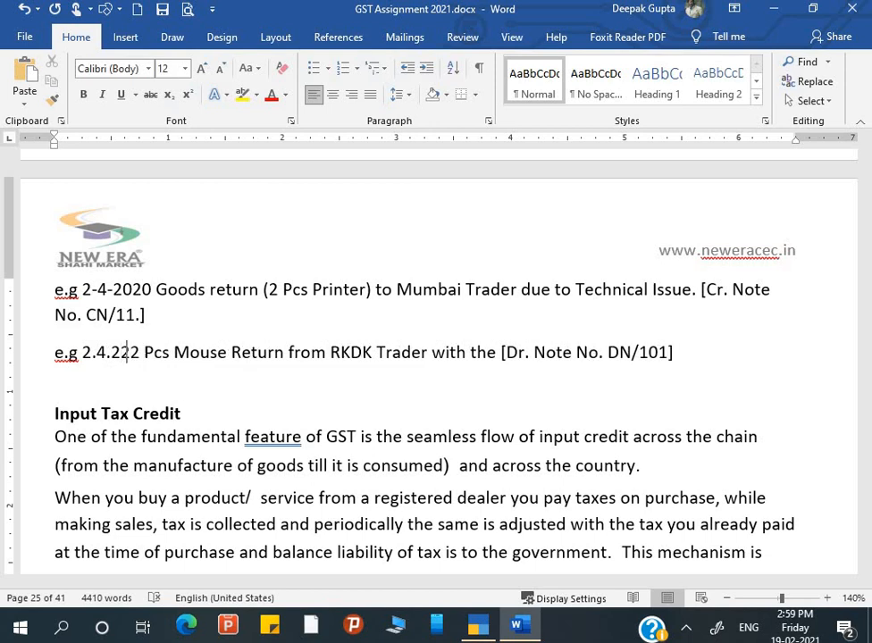
key(BackSpace)
text(020)
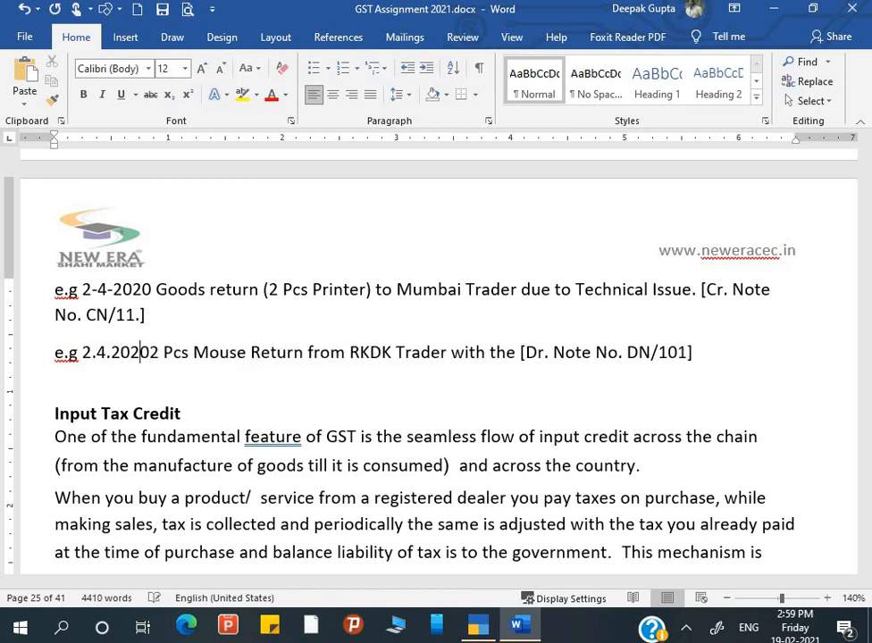
text(,)
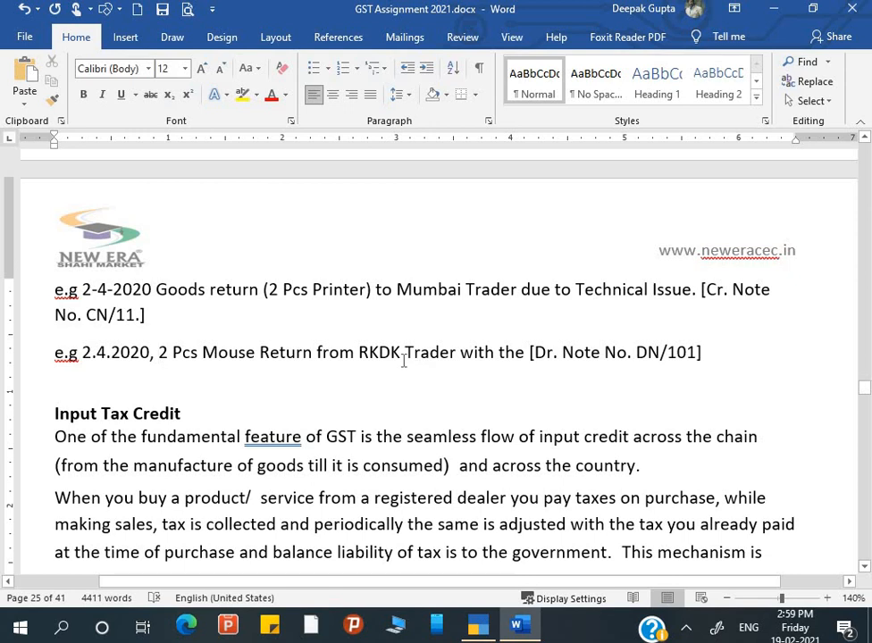
key(alt+Tab)
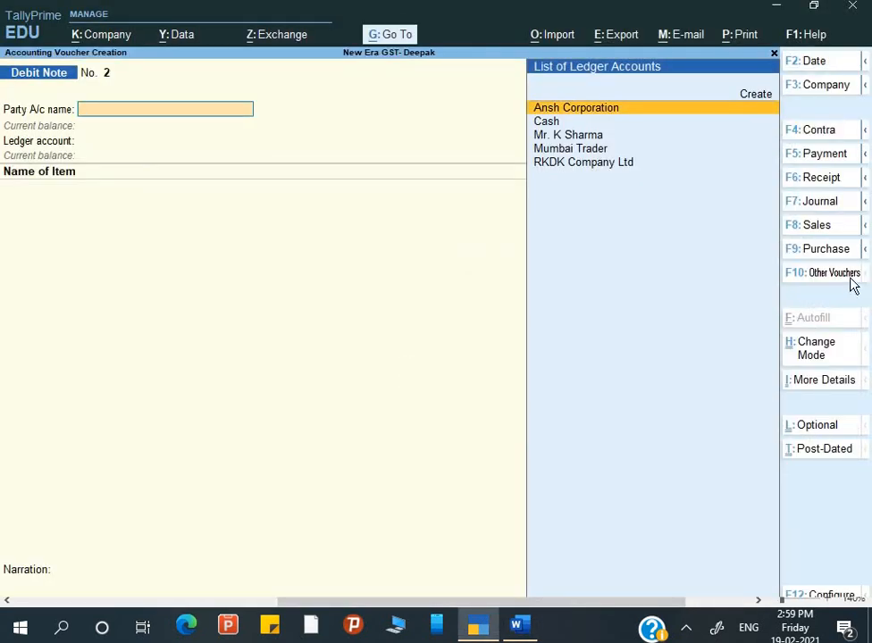
Change the voucher type to Credit Note.
key(F10)
key(Up)
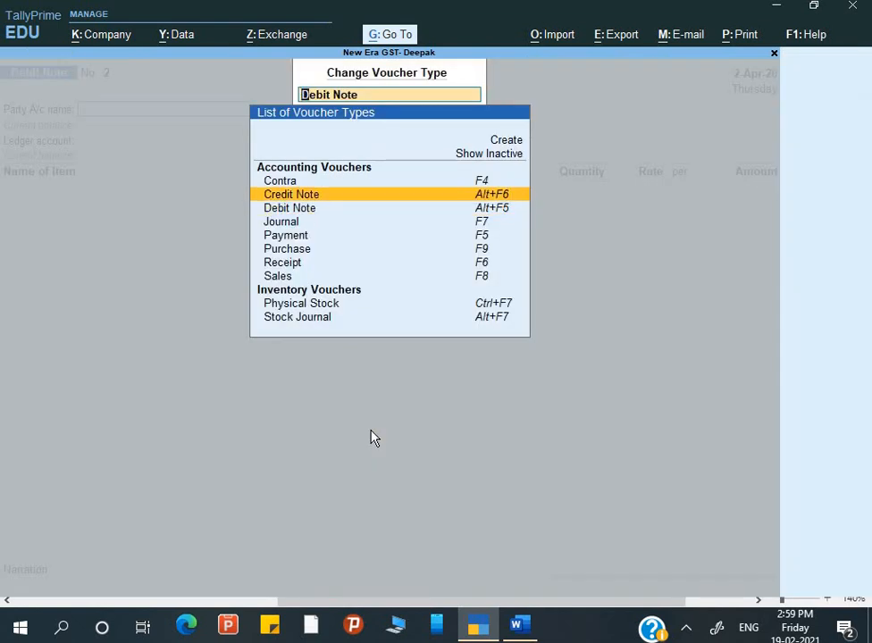
key(Return)
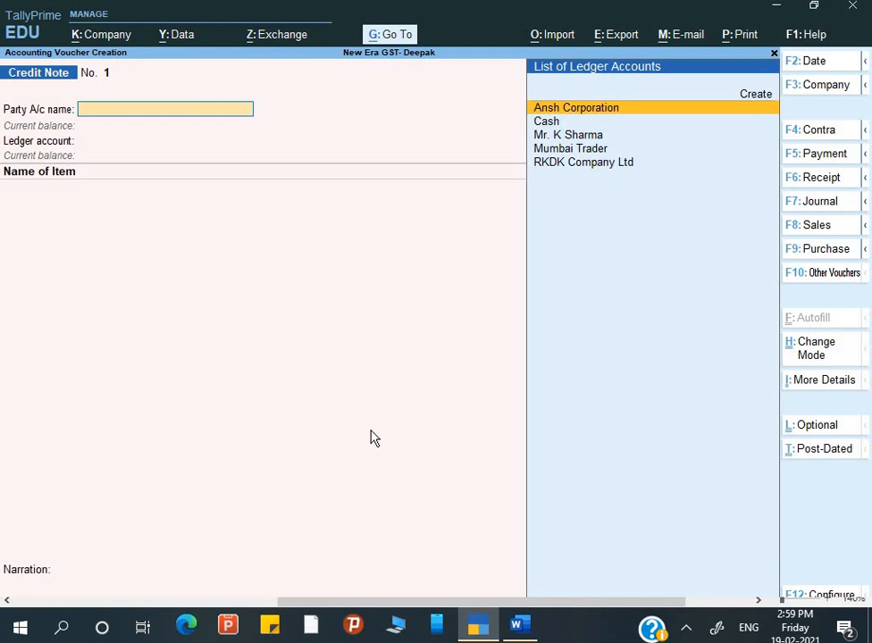
Select RKDK Company Ltd as party and advance to the Original Invoice No. field.
key(Down)
key(Down)
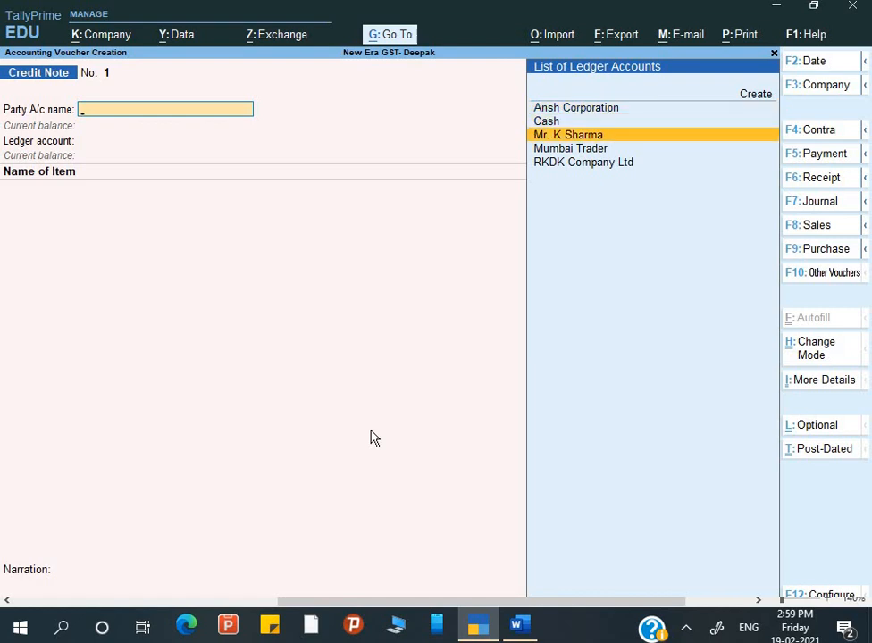
key(Down)
key(Down)
key(Return)
key(Return)
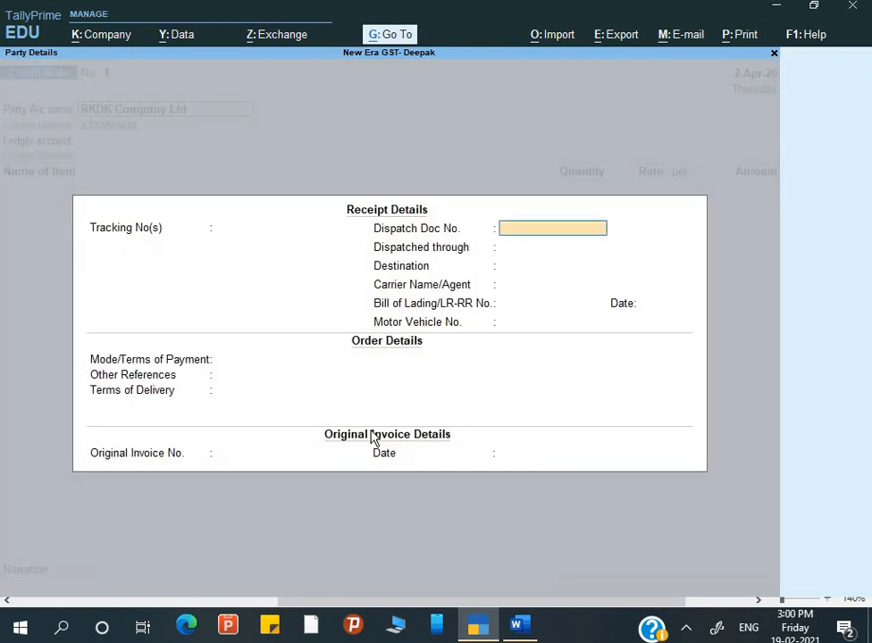
key(Return)
key(Return)
key(Return)
key(Return)
key(Return)
key(Return)
key(Return)
key(Return)
key(Return)
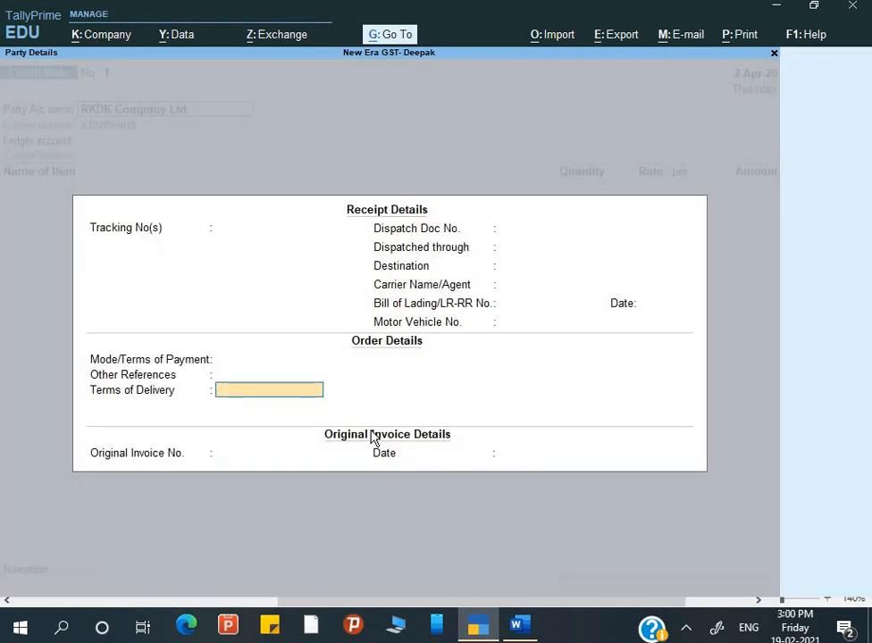
key(Return)
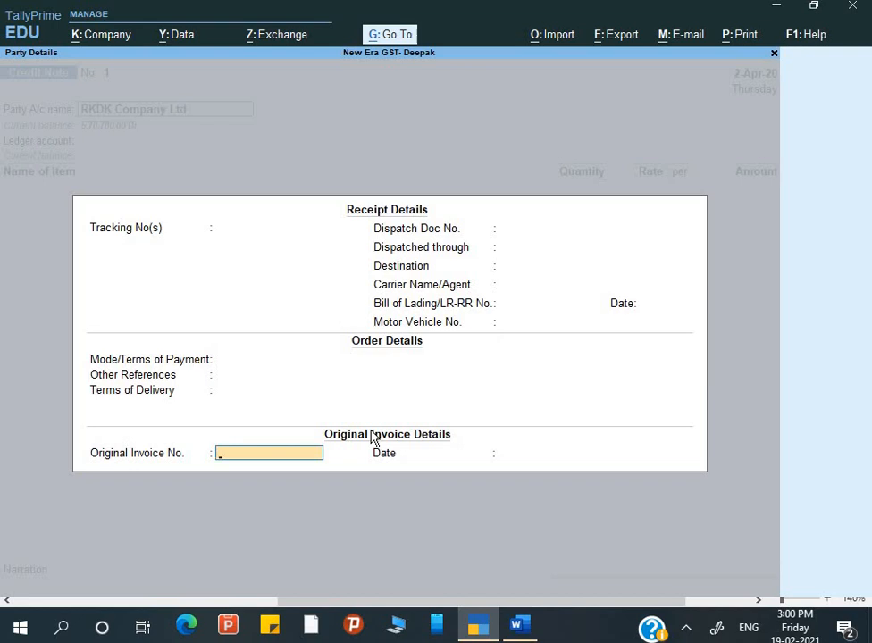
click(386, 39)
Open the Day Book for the period 1-Apr-20 to 2-Apr-20.
key(Down)
key(Down)
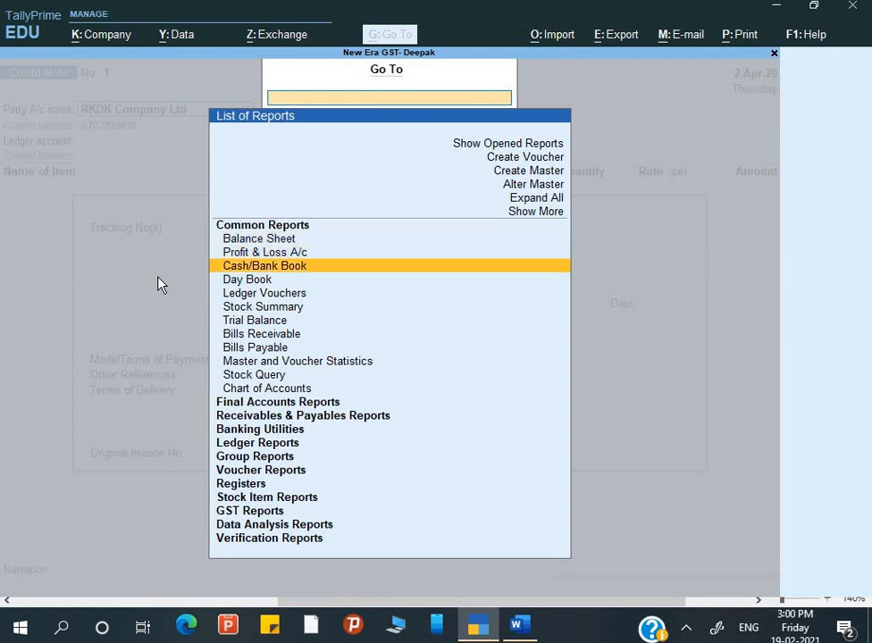
key(Down)
key(Return)
key(alt+F2)
key(Return)
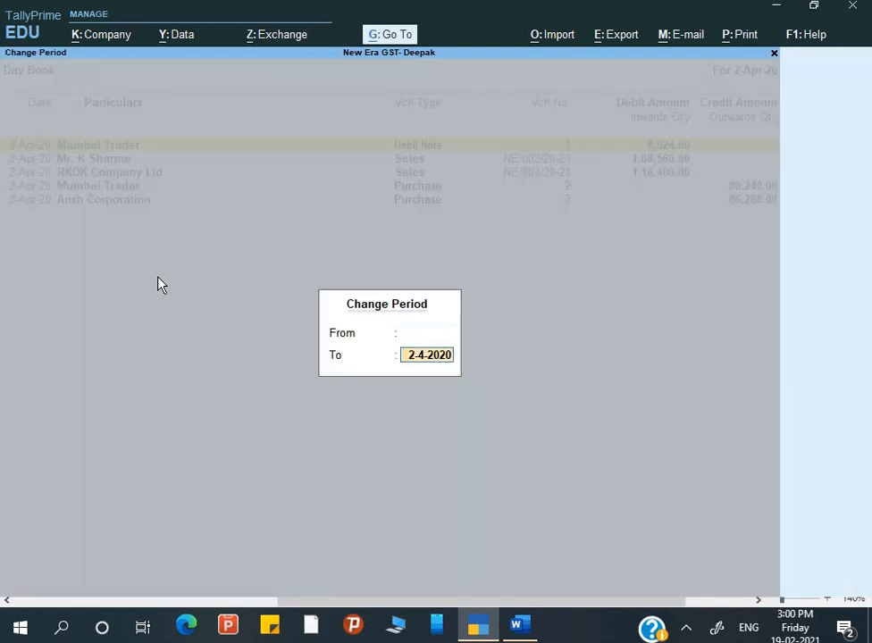
key(Return)
Open RKDK's sales voucher NE/003/20-21 and view its 1,16,400.00 Dr bill-wise reference.
key(Down)
key(Down)
key(Down)
key(Down)
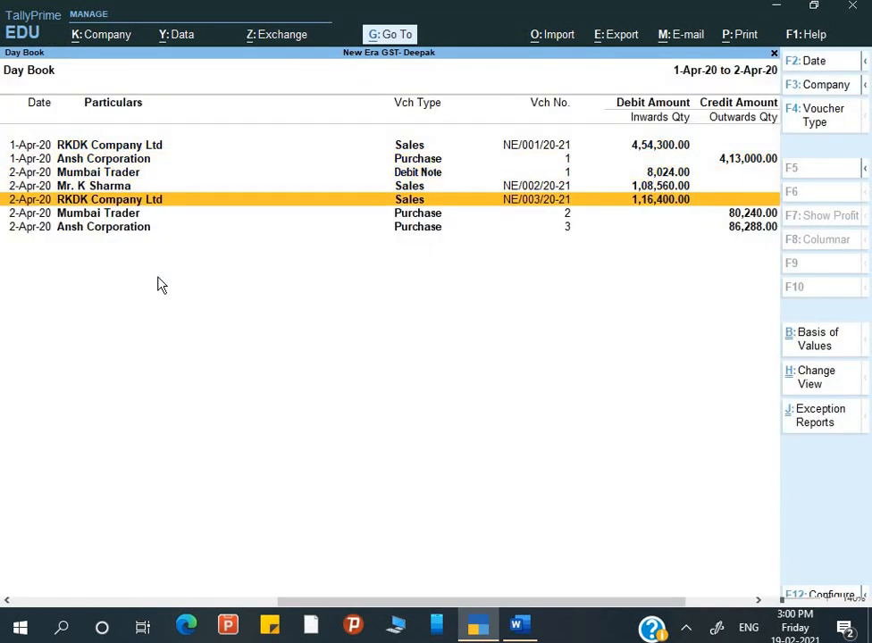
key(Return)
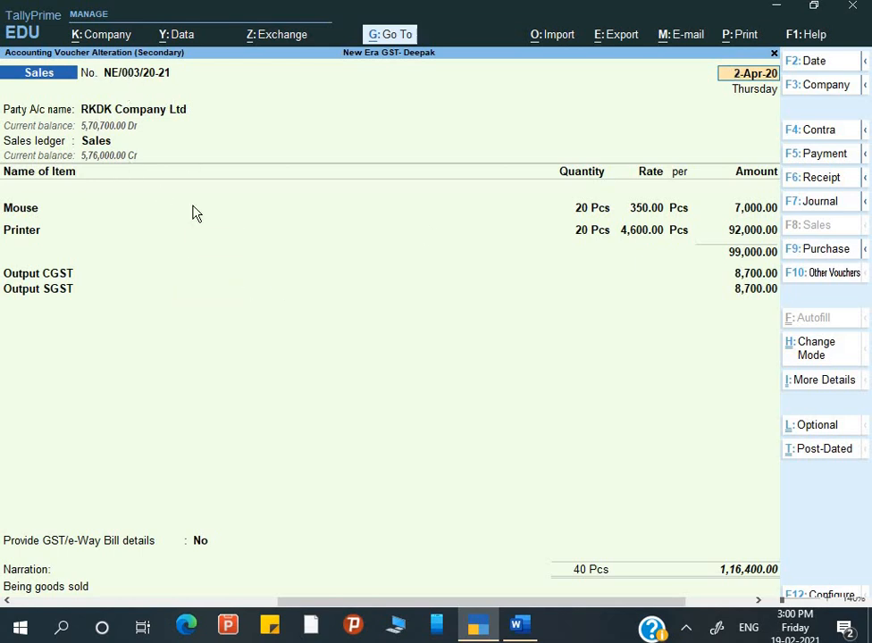
key(Return)
key(Return)
key(Return)
key(Return)
key(Return)
key(Return)
key(Return)
key(Return)
key(Return)
key(Return)
key(Return)
key(Return)
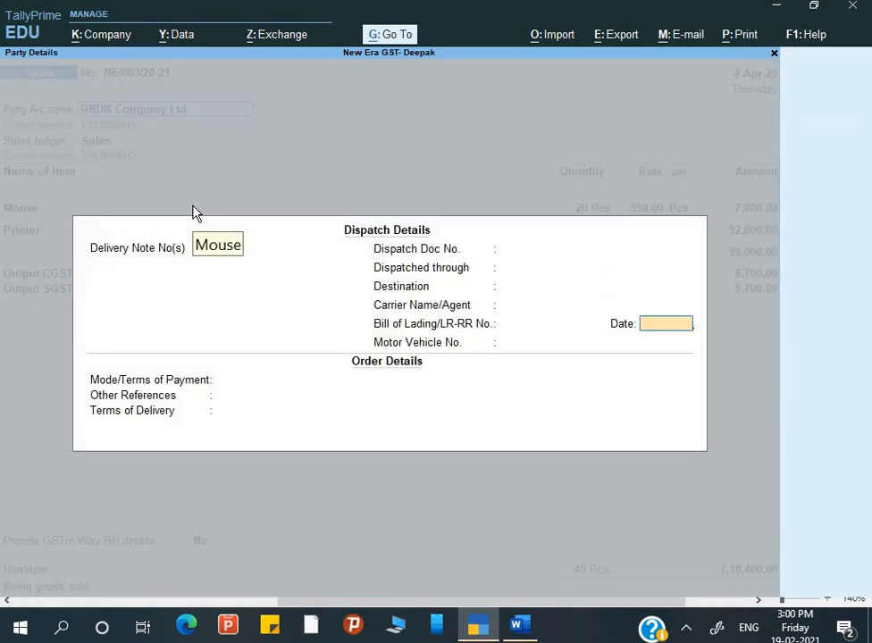
key(Return)
key(Return)
key(Return)
key(Return)
key(Return)
key(Return)
key(Return)
key(Return)
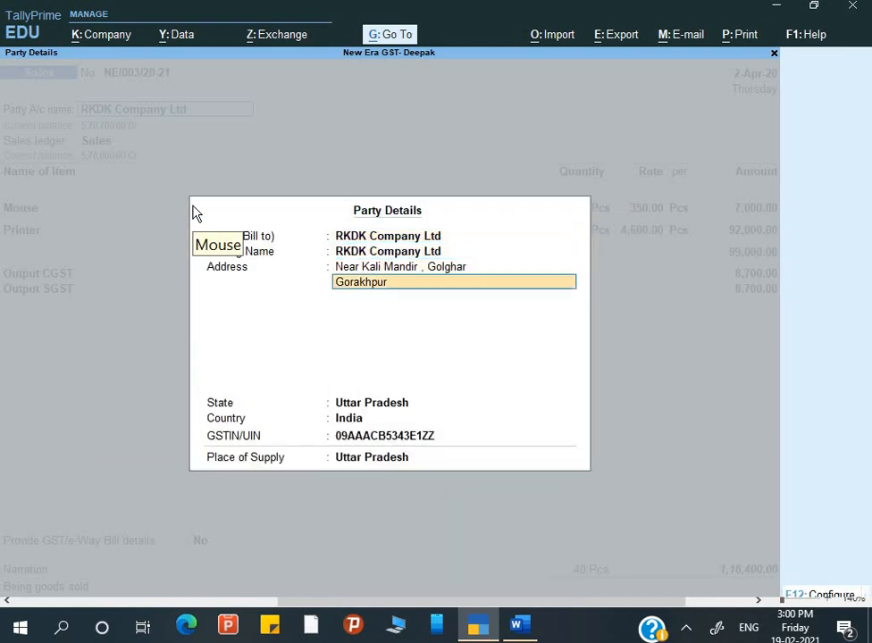
key(Return)
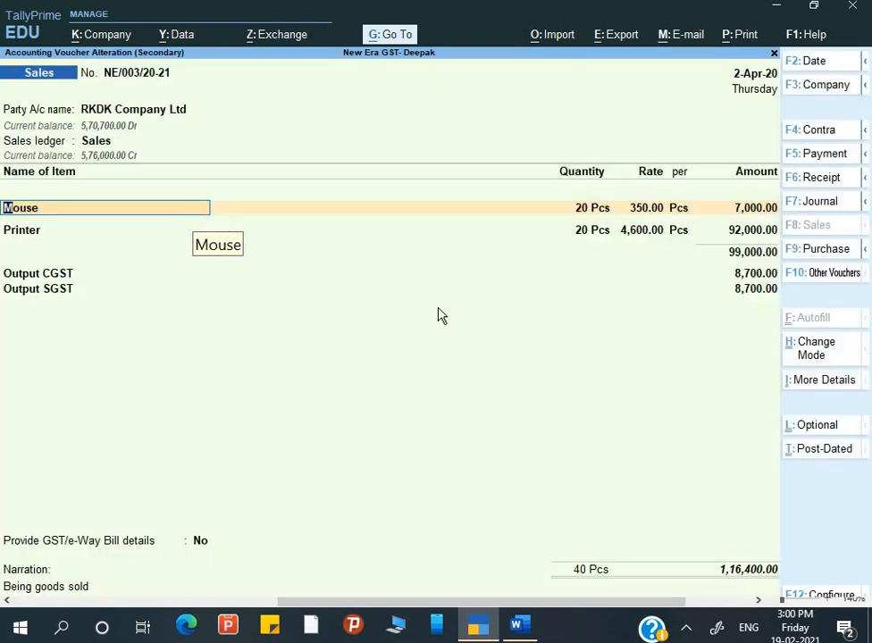
key(Return)
key(Return)
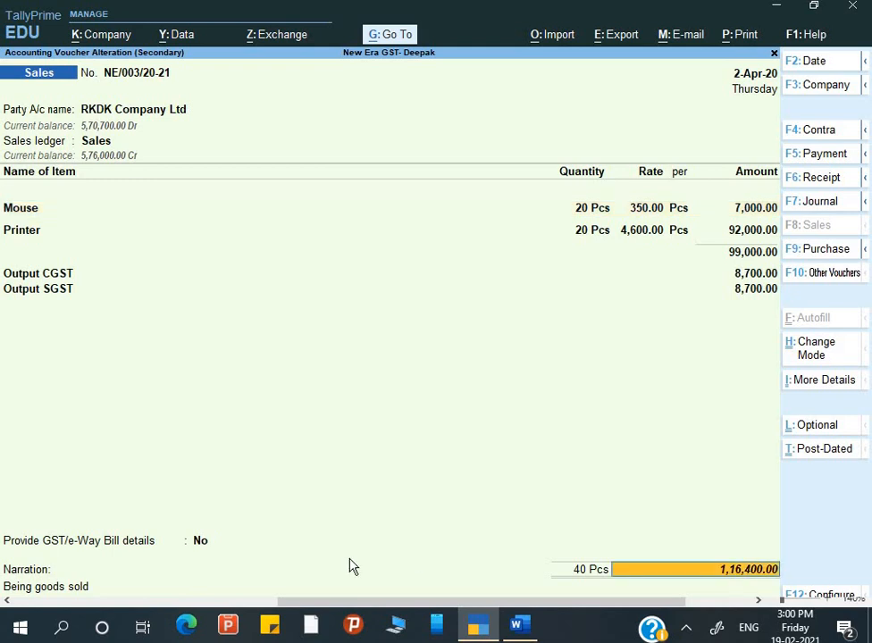
key(Return)
key(Return)
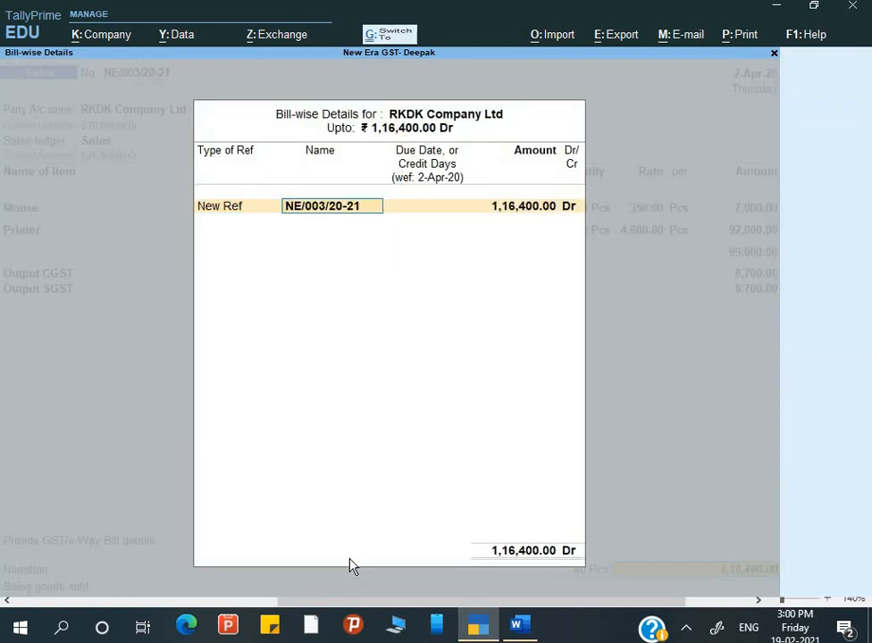
key(Return)
key(Return)
key(Return)
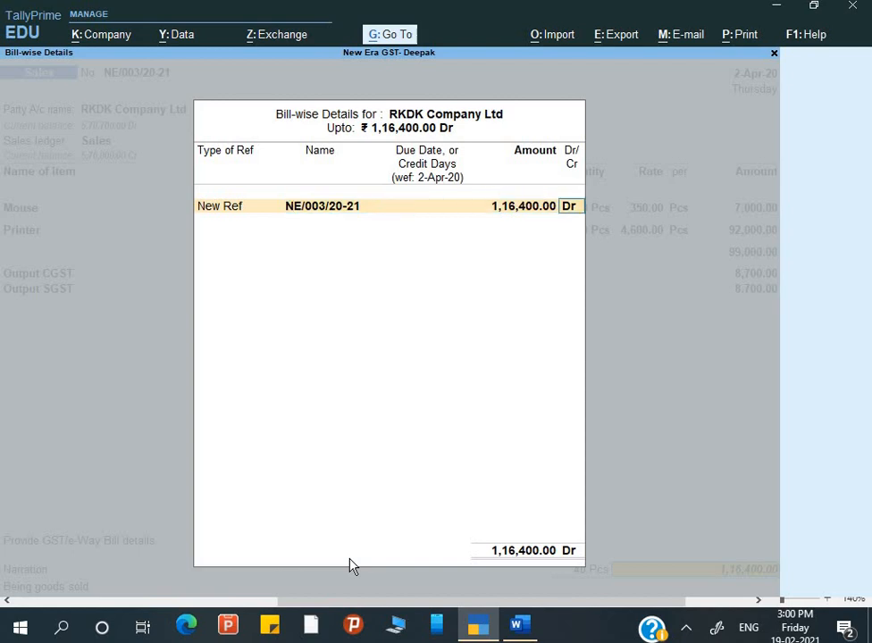
key(Return)
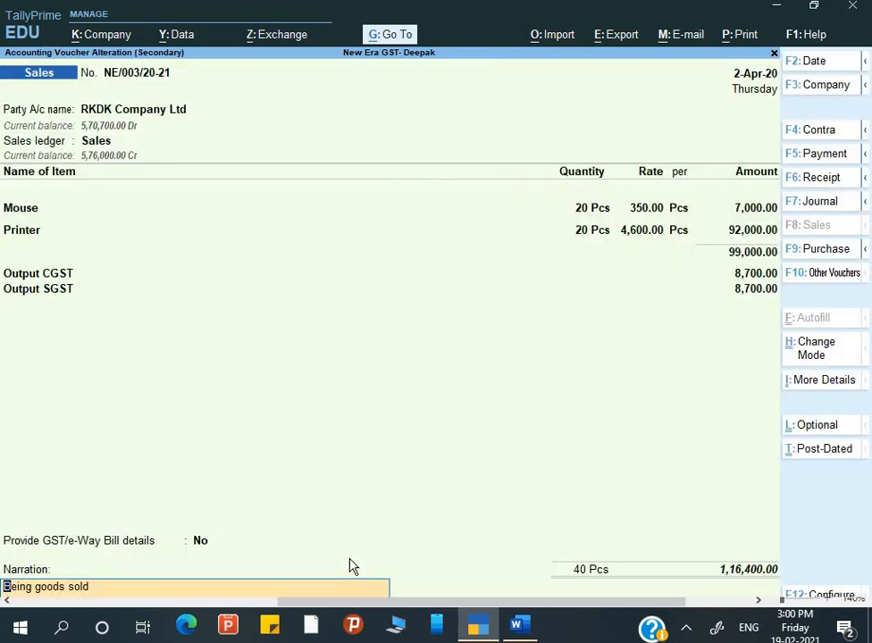
Enter original invoice NE/003/20-21 dated 2-Apr-20 on the credit note and accept party details.
key(Return)
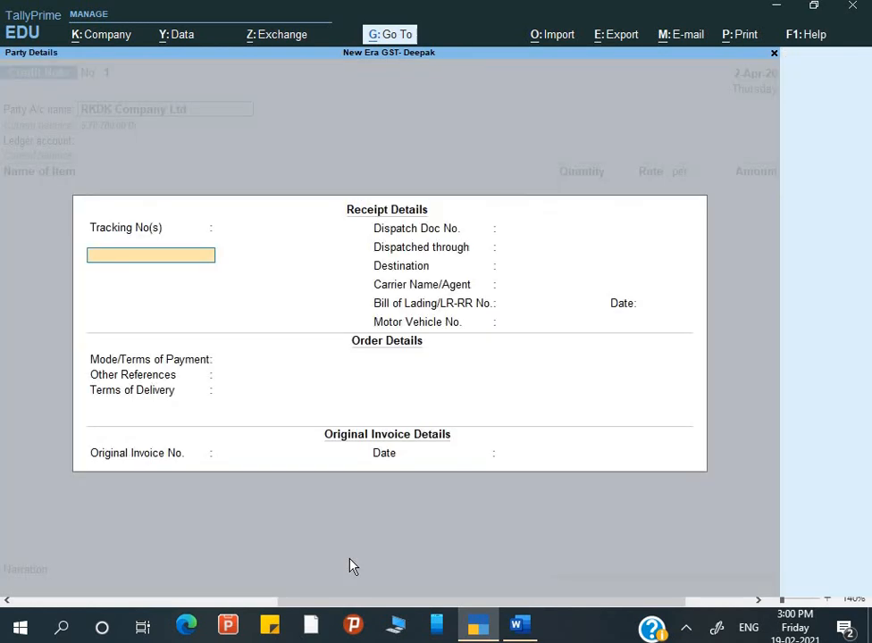
key(Return)
key(Return)
key(Return)
key(Return)
key(Return)
key(Return)
key(Return)
key(Return)
key(Return)
key(Return)
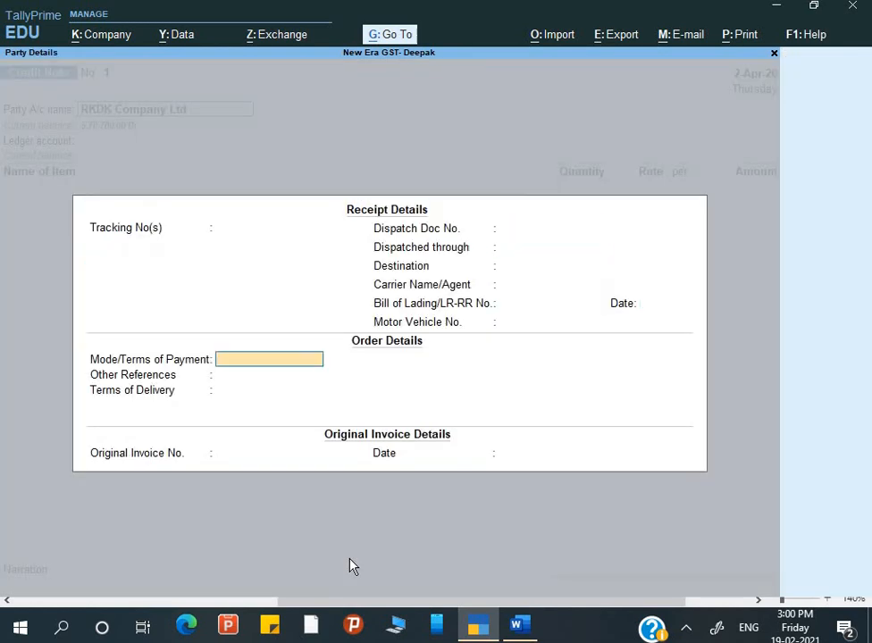
key(Return)
text(NE/003/20-21)
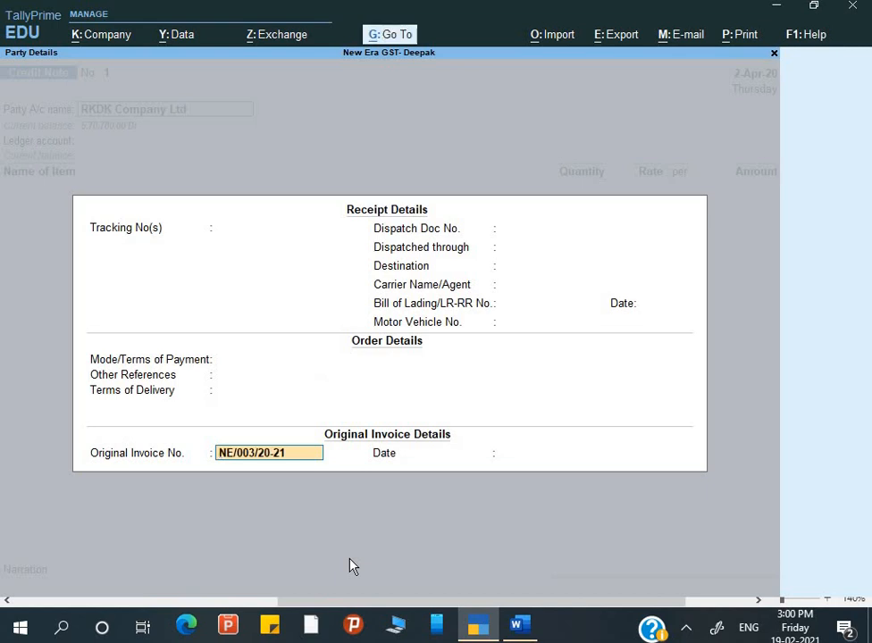
key(Return)
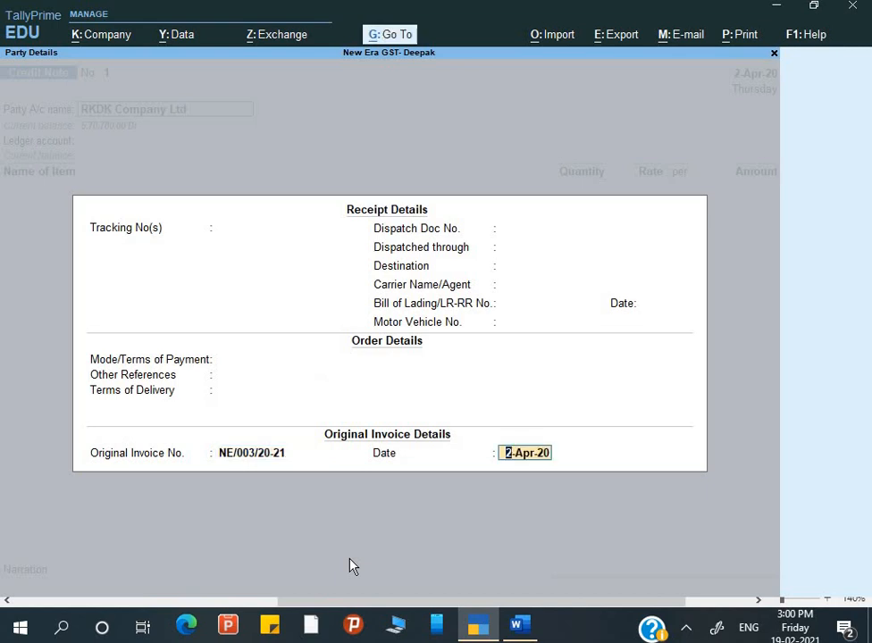
key(Return)
key(Return)
key(Return)
key(Return)
key(Return)
key(Return)
key(Return)
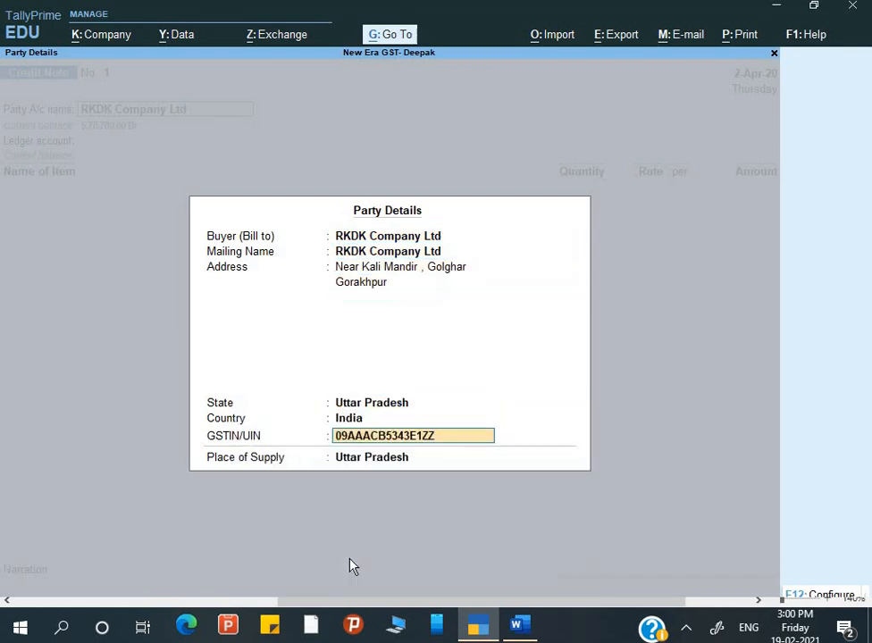
key(Return)
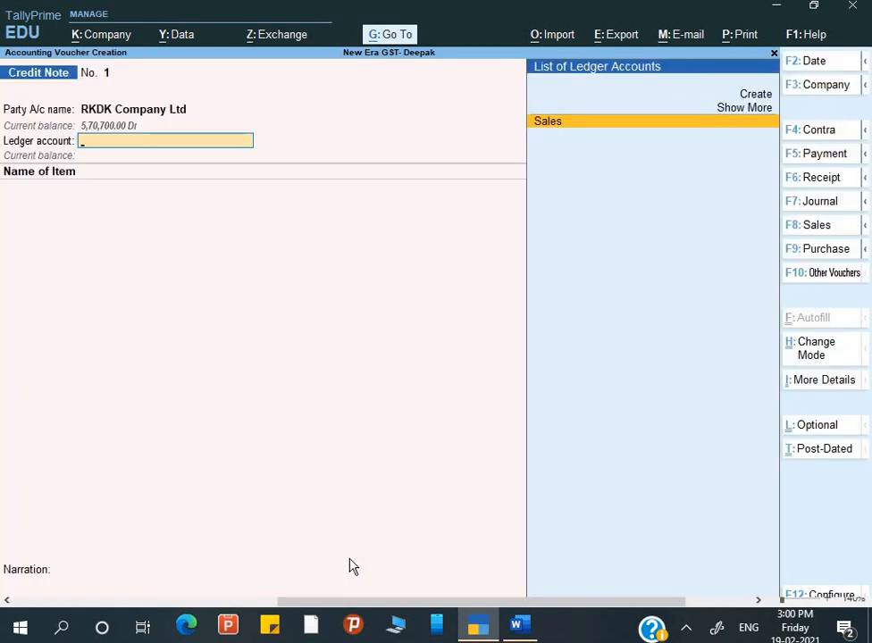
Use the Sales ledger and add 2 Pcs Mouse at 350.00, totalling 700.00.
key(Return)
key(Return)
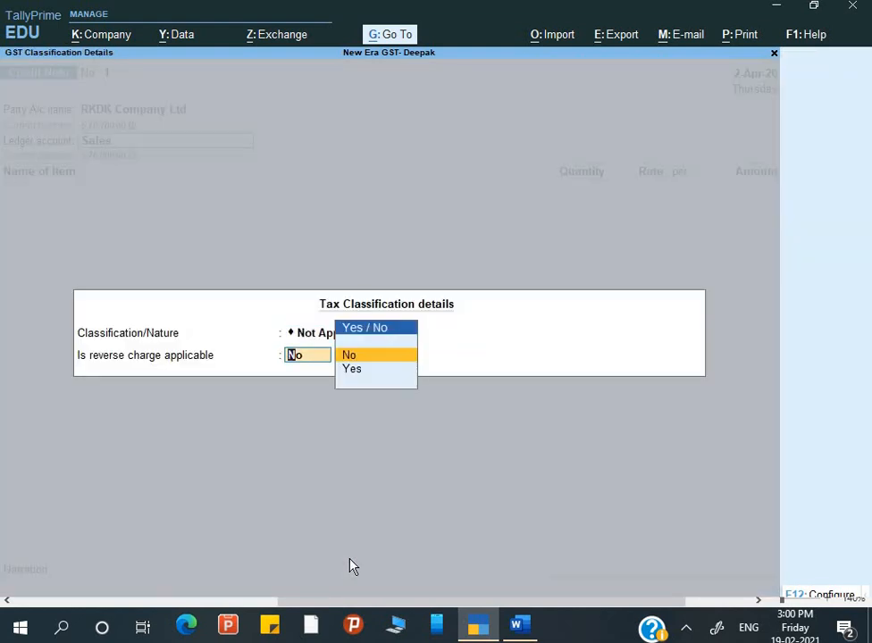
key(Return)
key(Up)
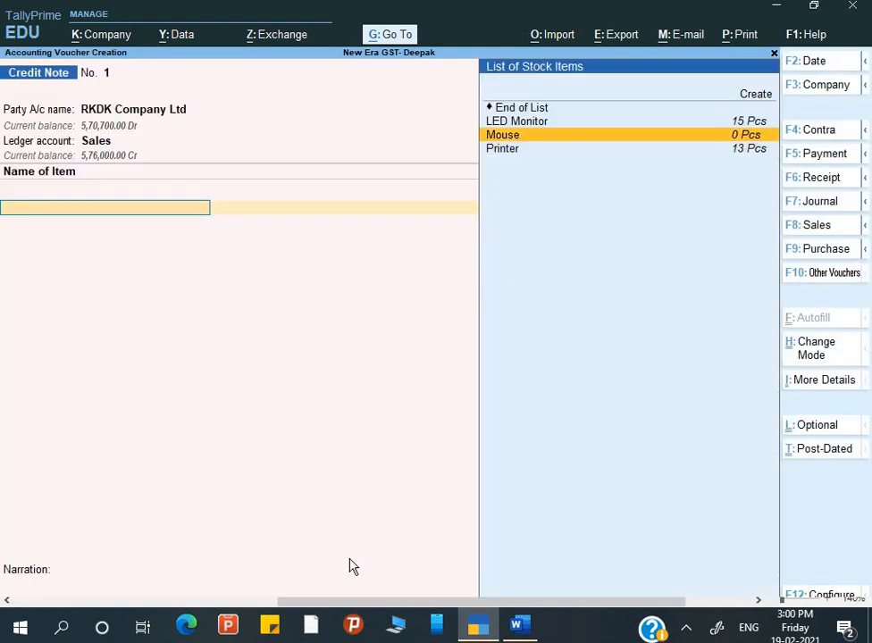
key(Return)
text(2)
key(Return)
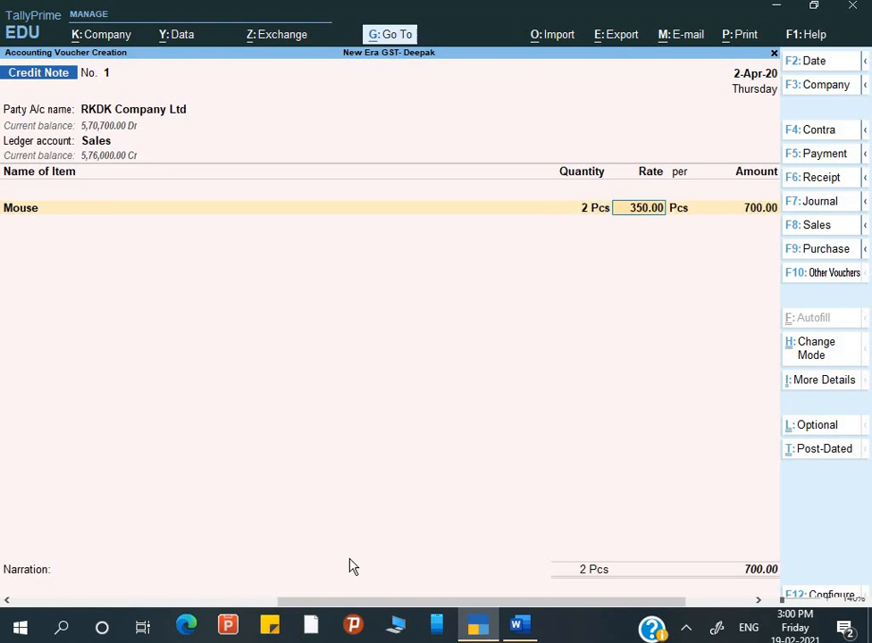
key(Return)
key(Return)
key(Return)
key(Return)
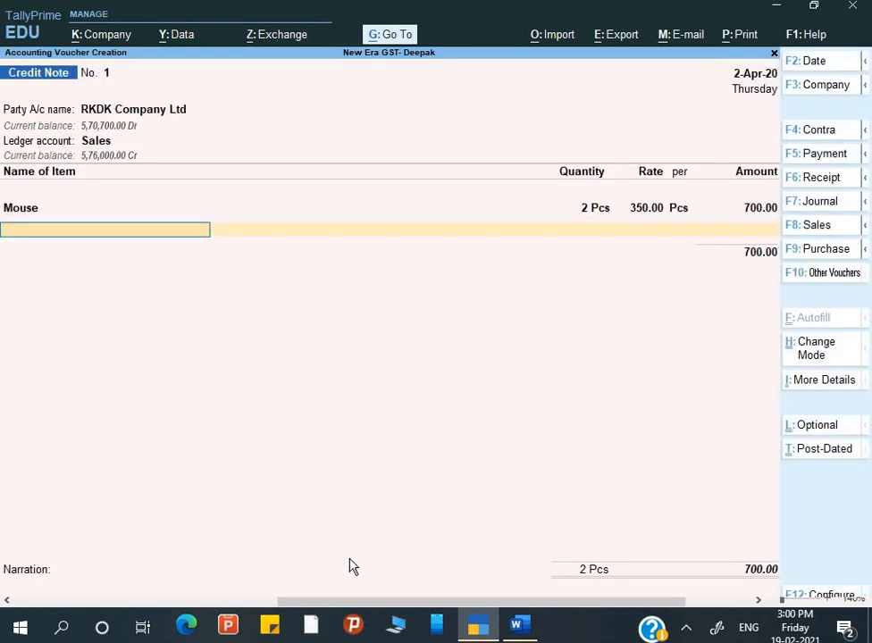
key(Return)
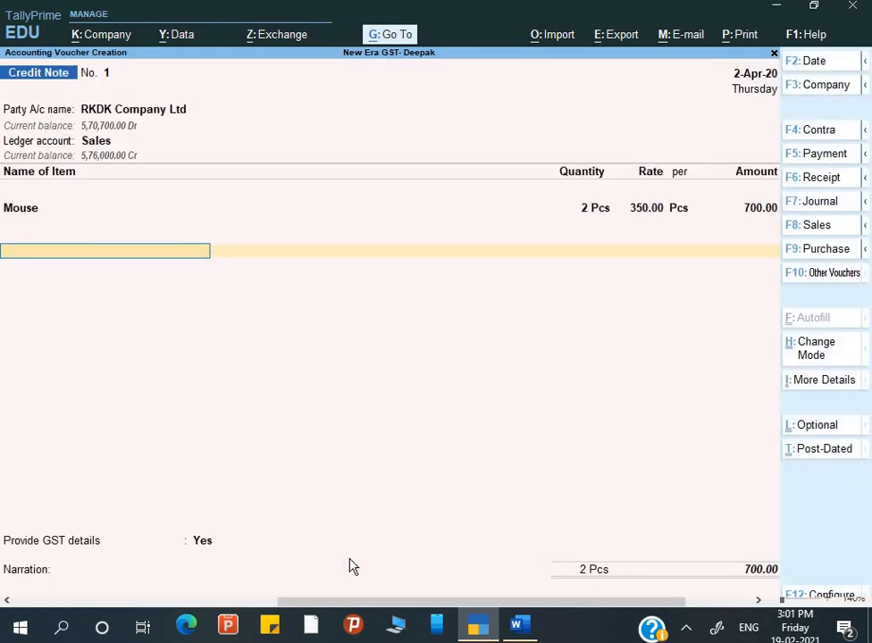
Add Output CGST and Output SGST ledgers at 42.00 each.
text(O)
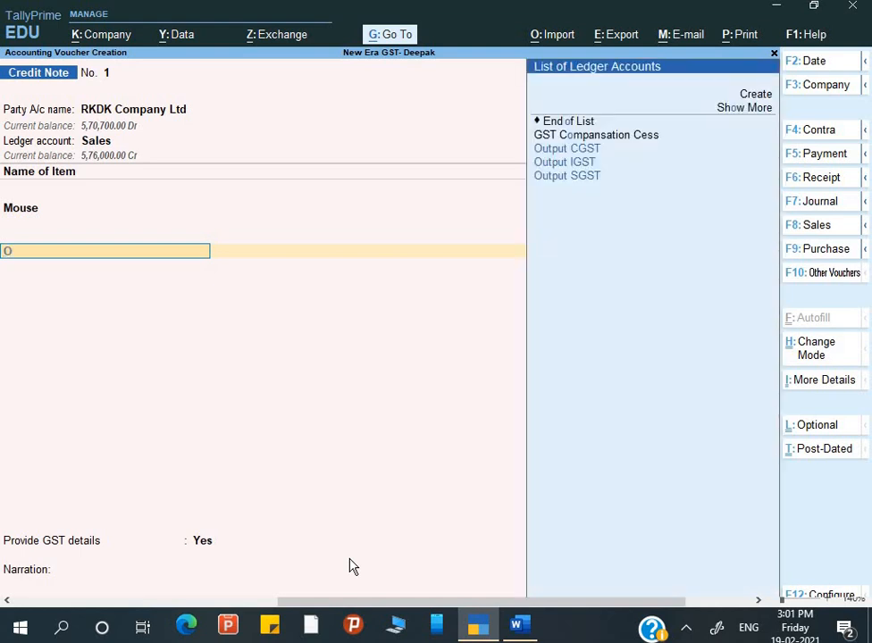
key(Down)
key(Up)
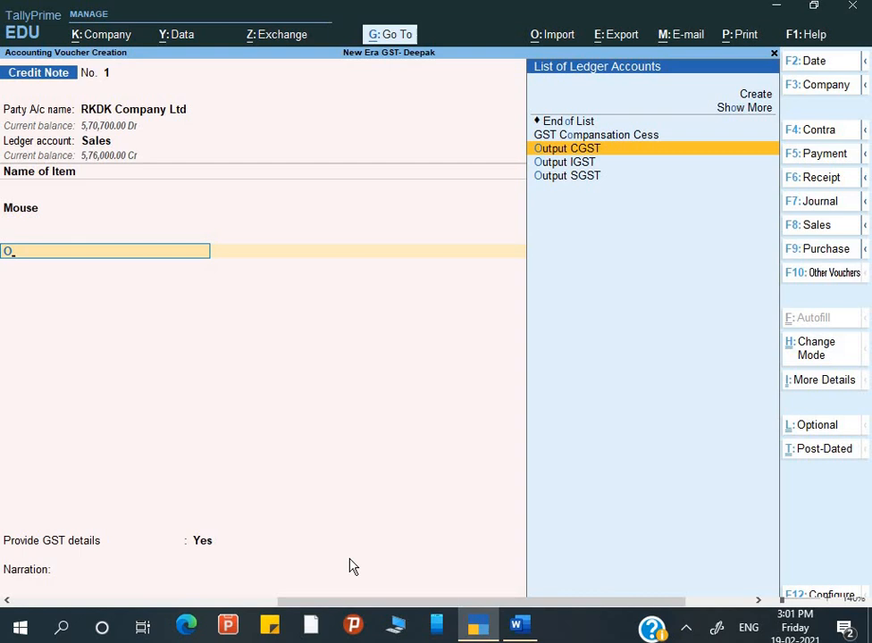
key(Return)
key(Return)
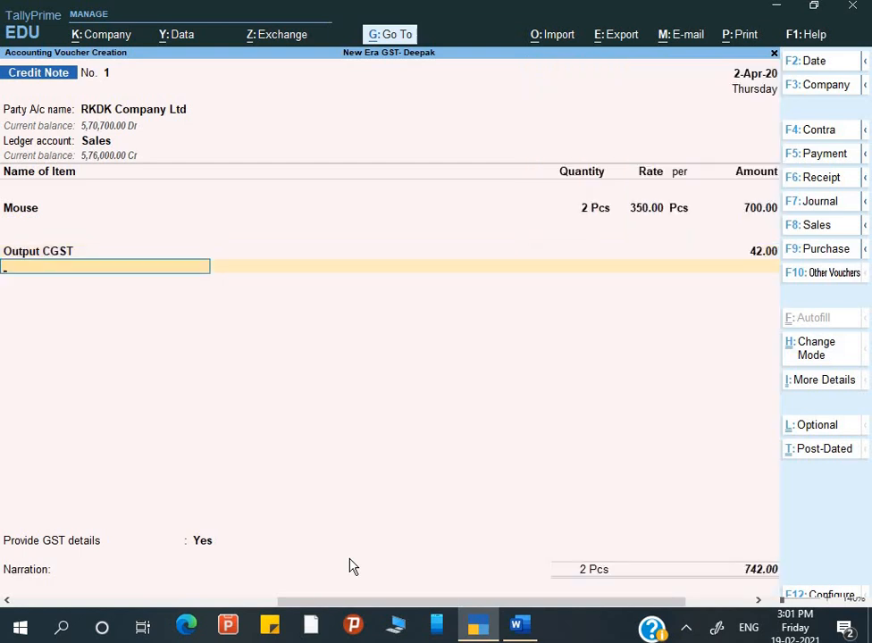
text(O)
key(Down)
key(Down)
key(Return)
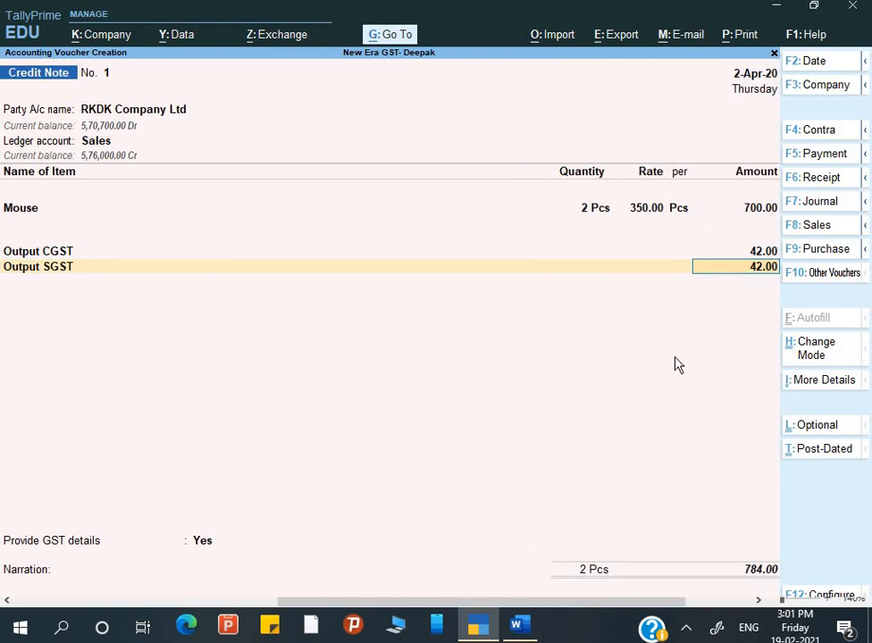
key(Return)
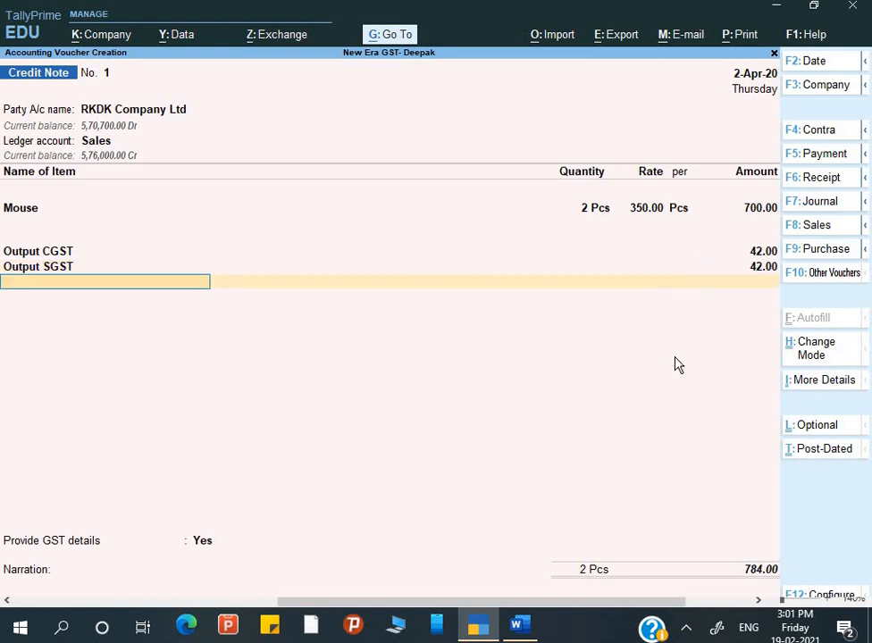
Choose 01-Sales Return as the reason for the credit note.
key(Return)
key(Return)
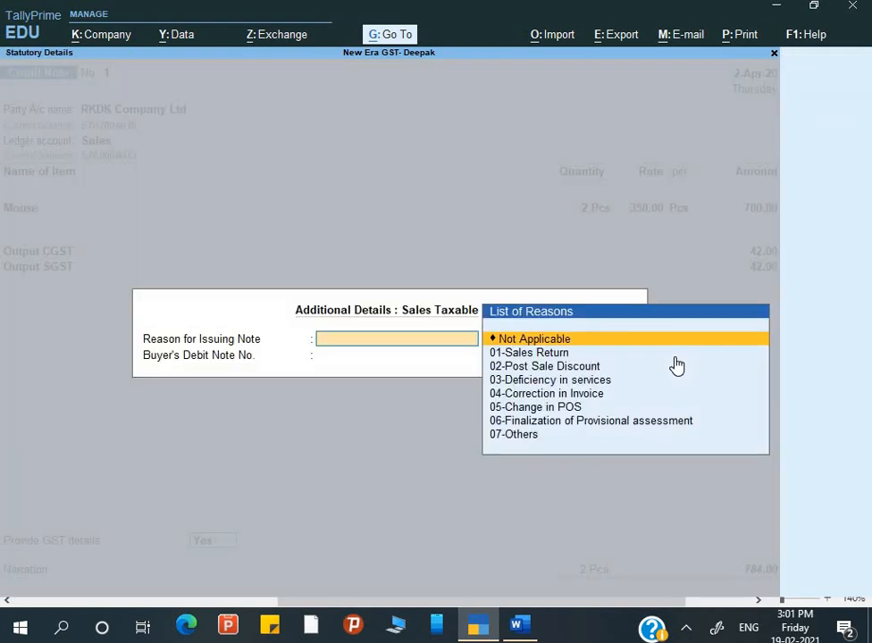
key(Down)
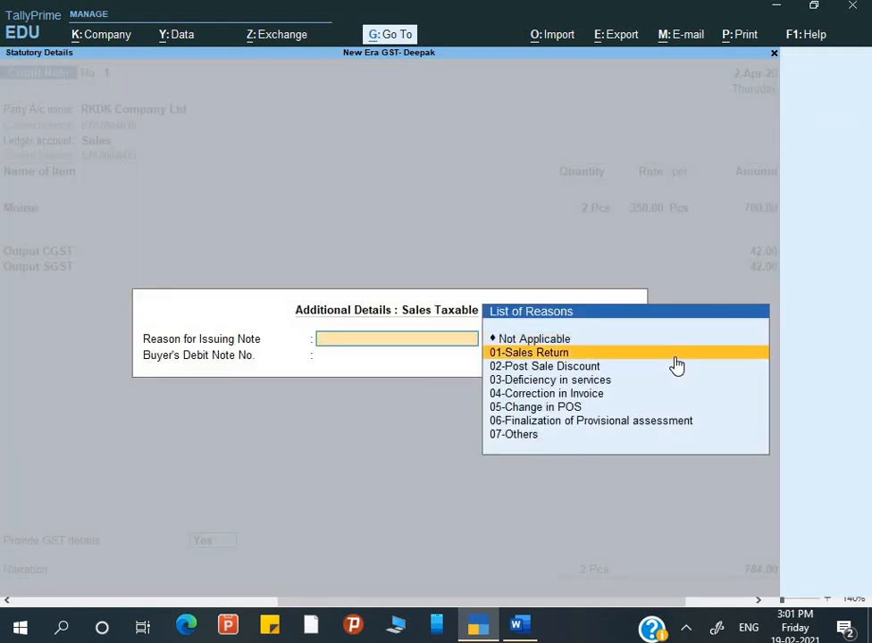
key(Return)
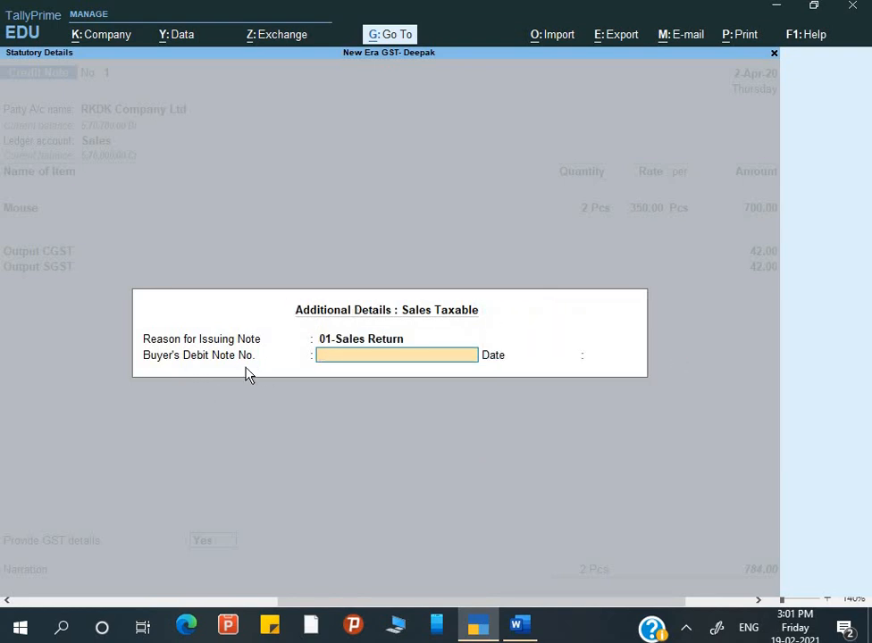
Record buyer's debit note DN/101 and its date, checking the number in Word.
key(alt+Tab)
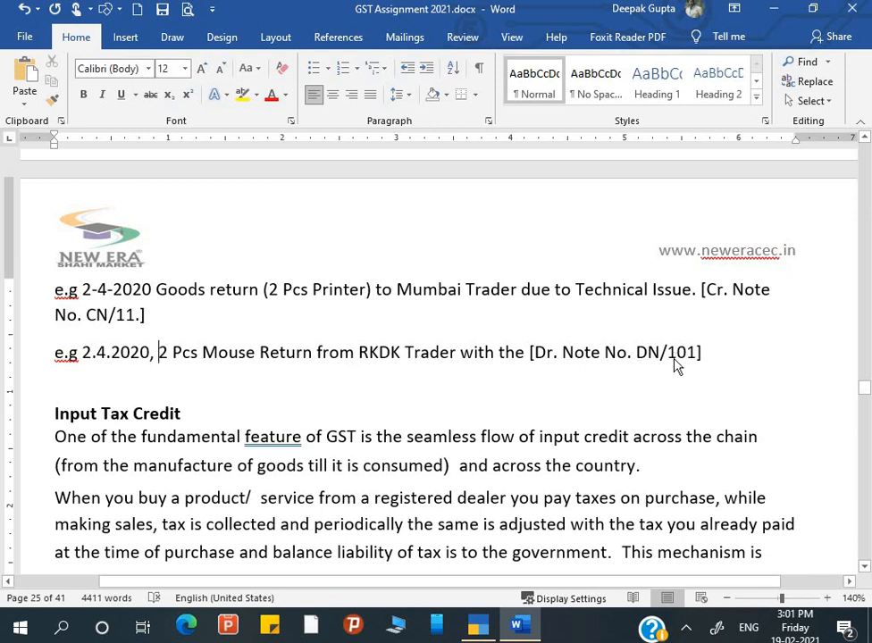
key(alt+Tab)
text(DB)
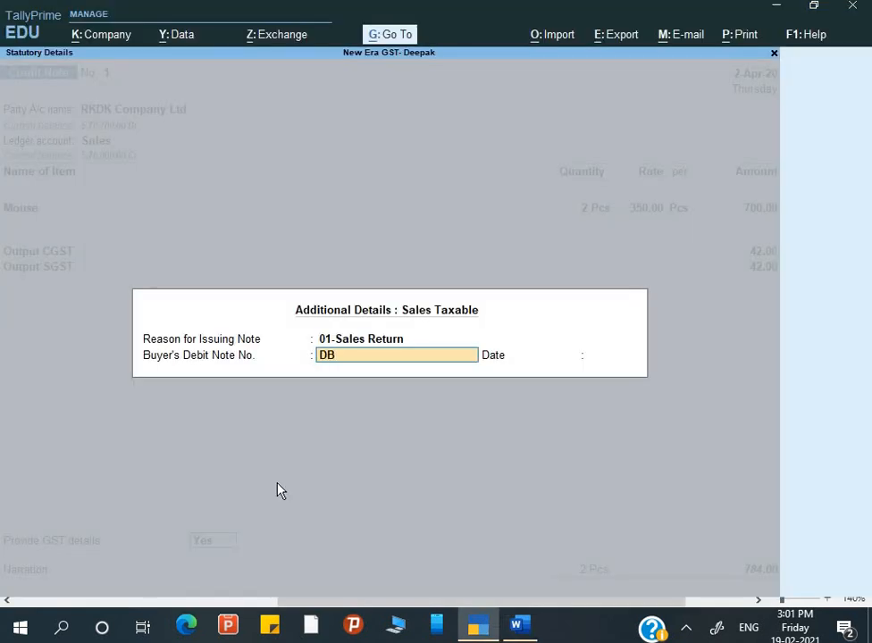
key(BackSpace)
text(N/101)
key(Return)
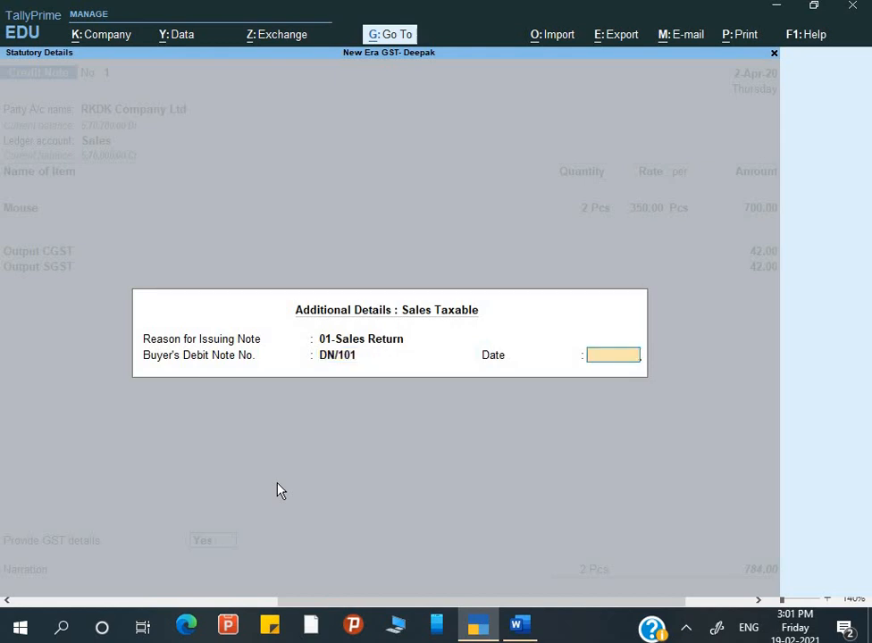
text(2-)
key(Return)
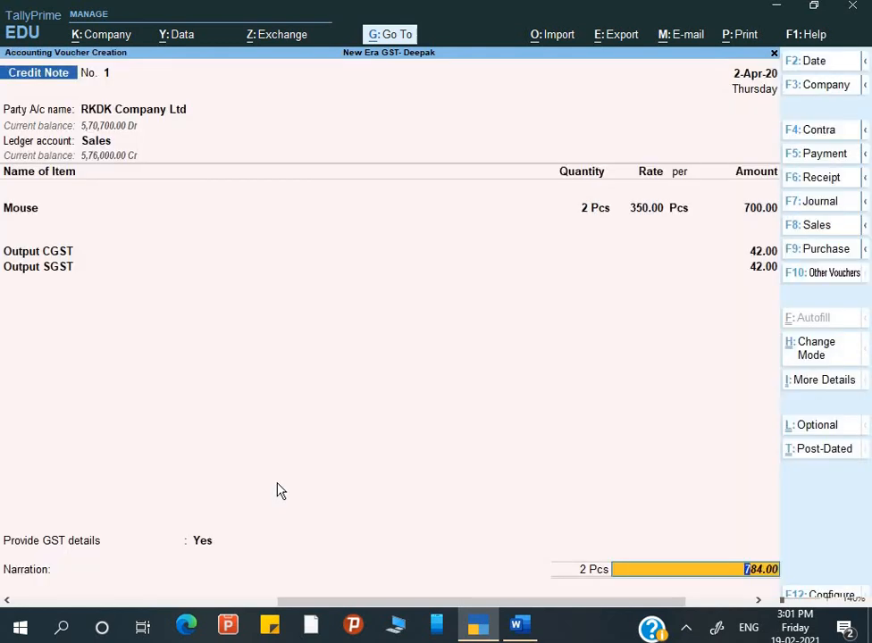
Settle the 784.00 Cr total against existing bill NE/003/20-21 in Bill-wise Details.
key(Return)
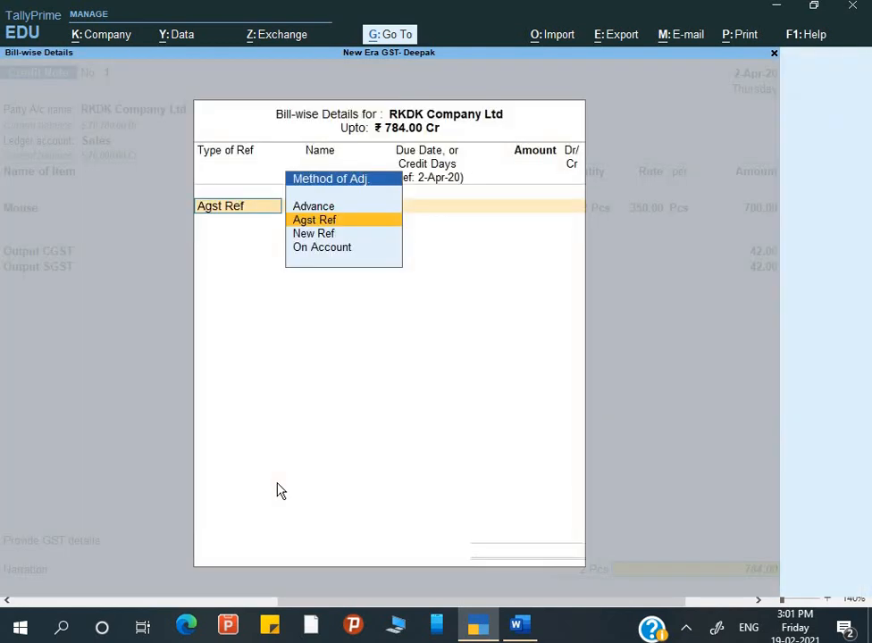
key(Return)
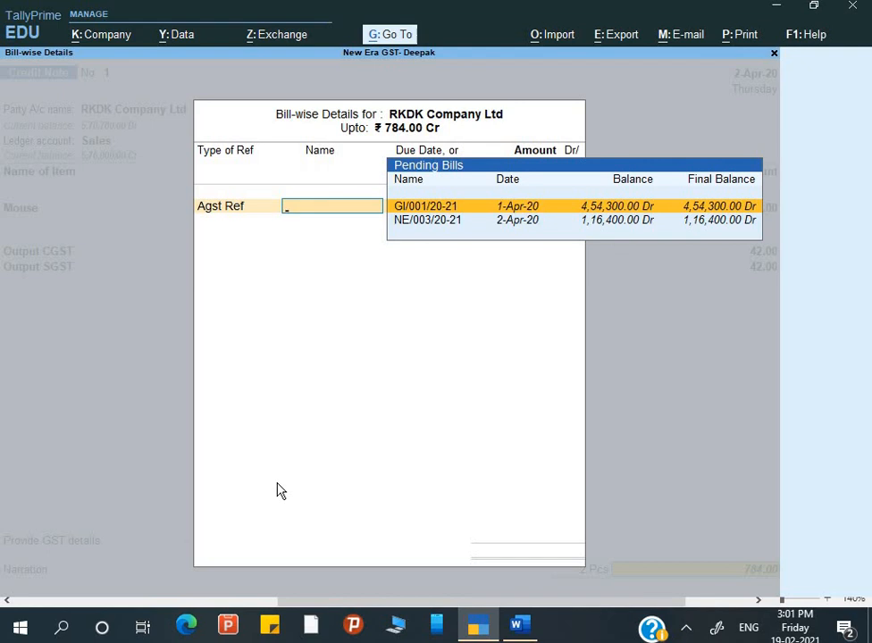
key(Down)
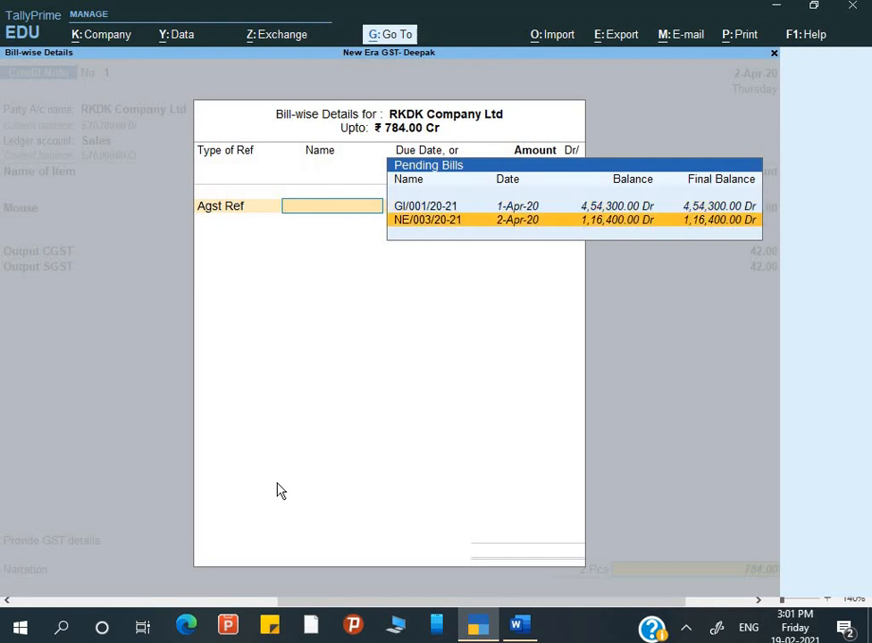
key(Return)
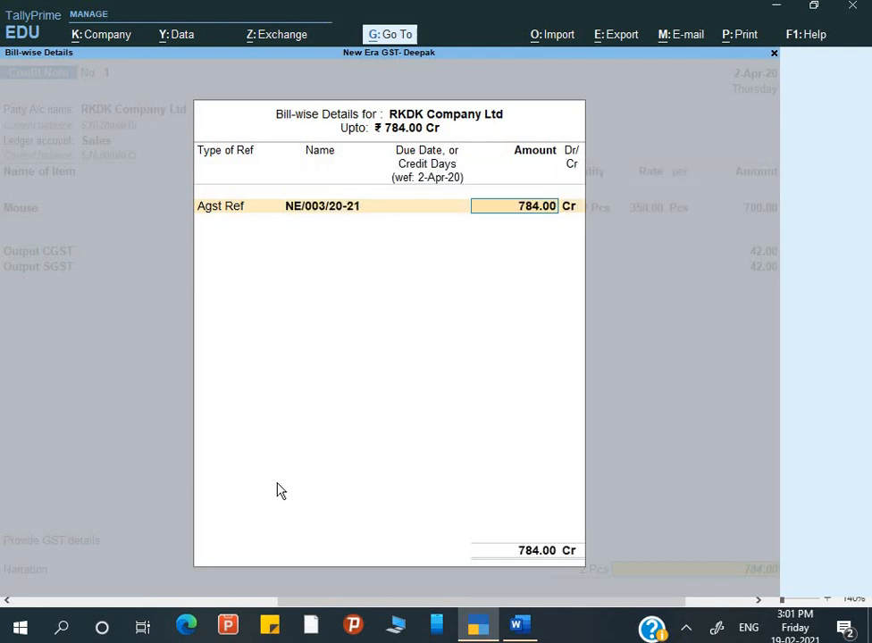
key(Return)
key(Return)
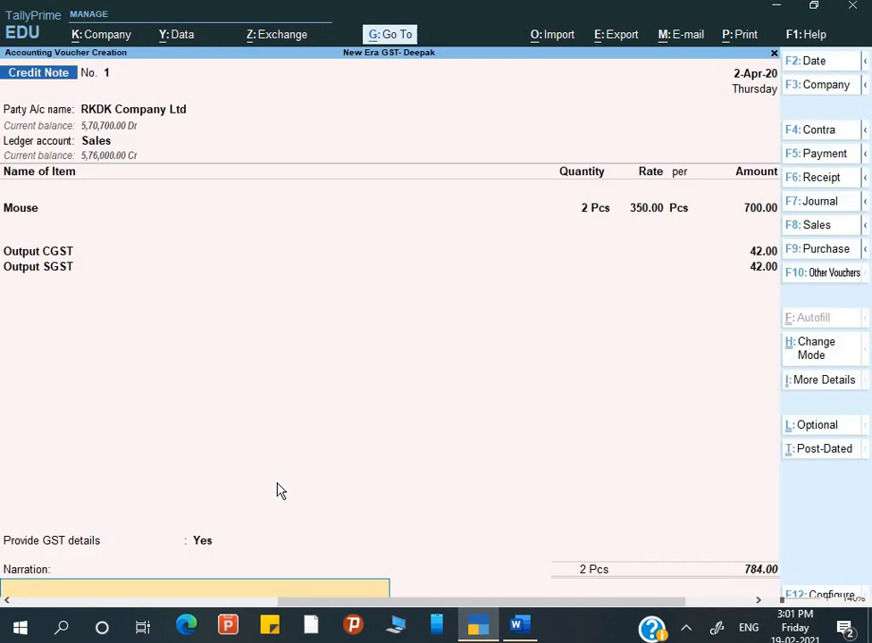
Add the narration 'Being sold goods return' and save Credit Note No. 1.
text(Being sold goods return)
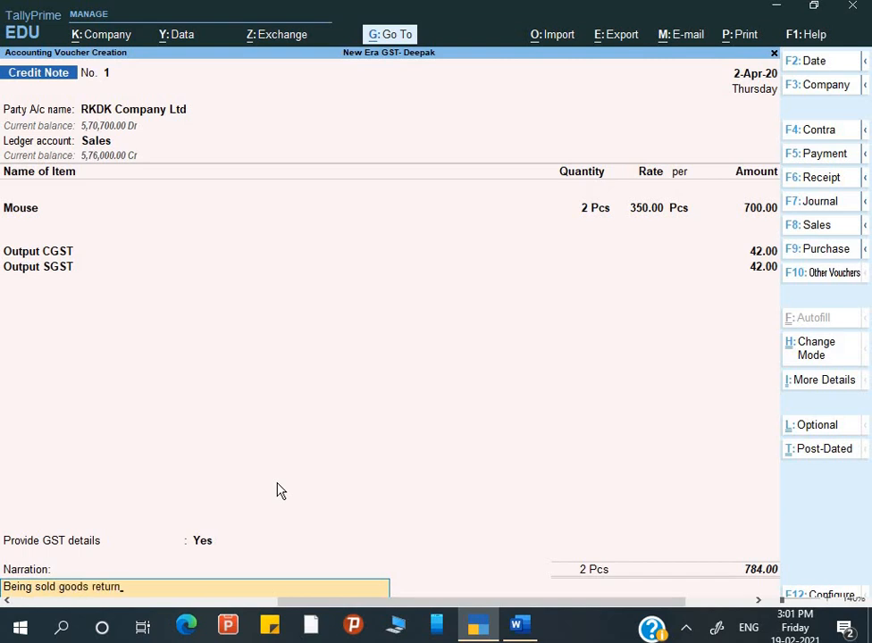
key(Return)
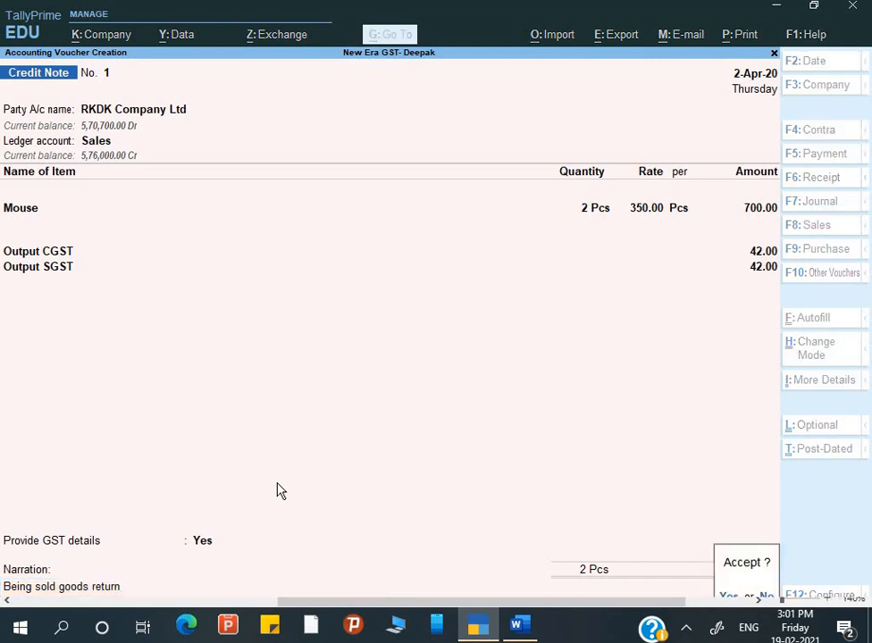
key(Return)
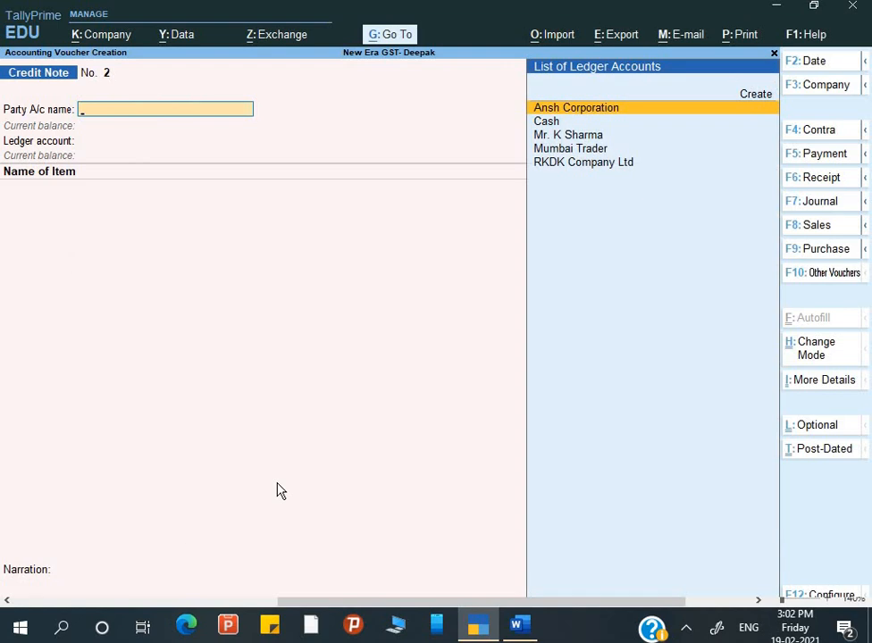
Discard the blank Credit Note No. 2 and open the Day Book.
key(ctrl)
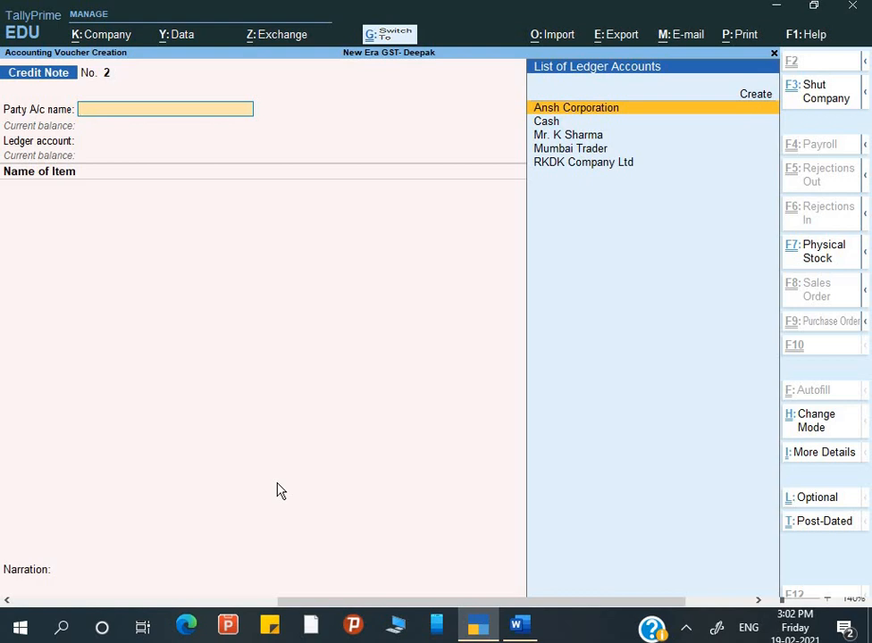
key(ctrl+q)
key(Down)
key(Down)
key(Down)
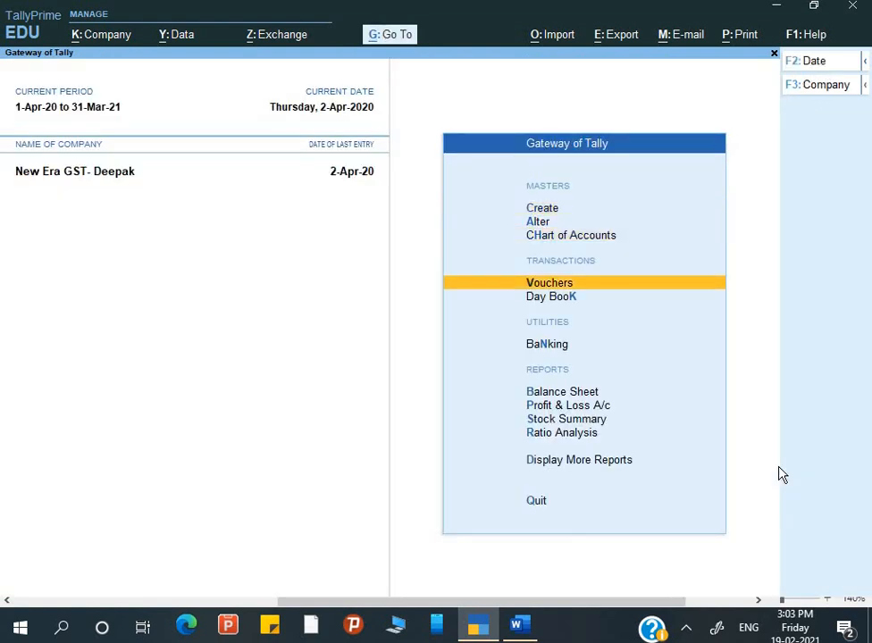
key(Down)
key(Down)
key(Down)
key(Down)
key(d)
key(d)
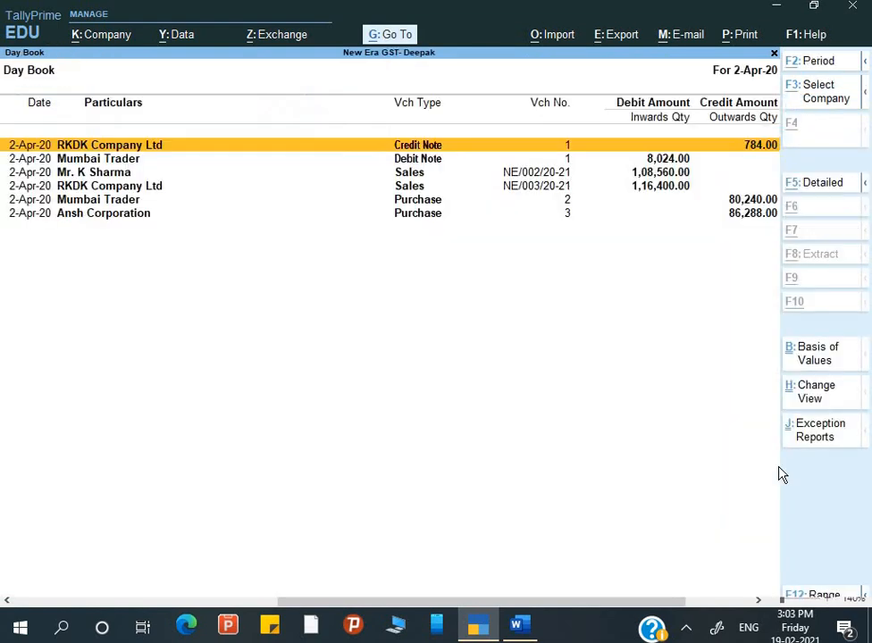
Set the Day Book period to 1-Apr-20 through 2-Apr-20 and check the RKDK credit note entry.
key(alt+F5)
key(alt+F2)
key(Escape)
key(Escape)
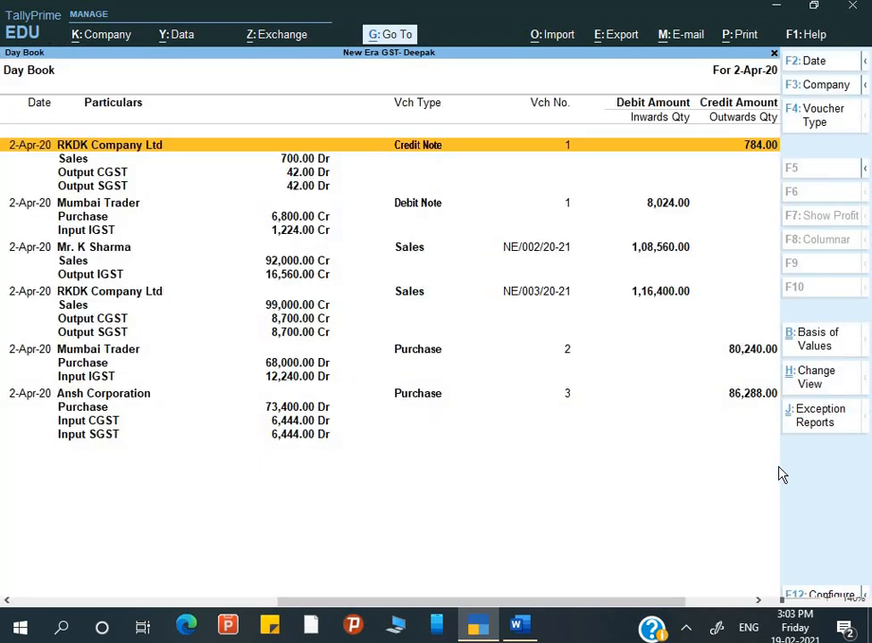
key(alt+F2)
key(space)
key(Return)
key(space)
key(Return)
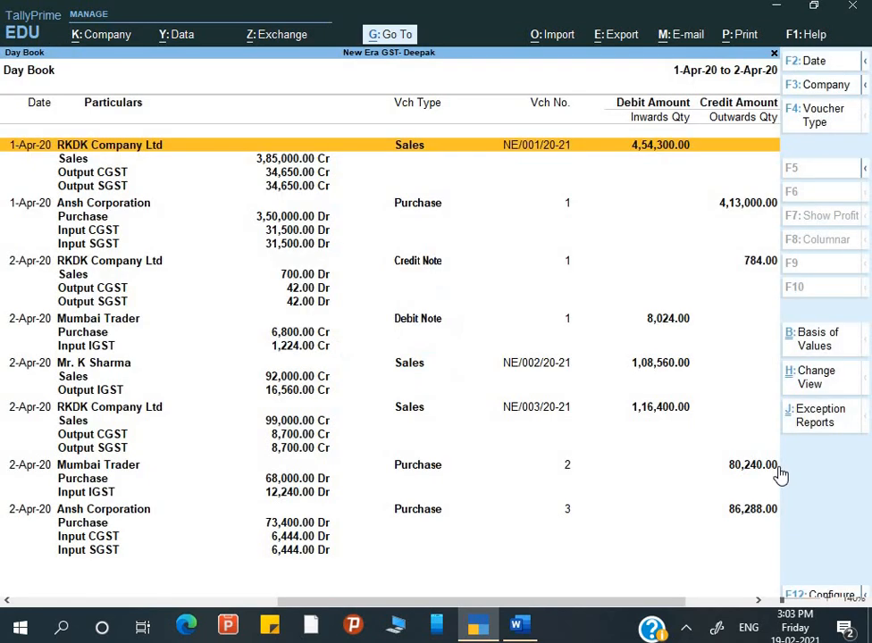
key(alt+F5)
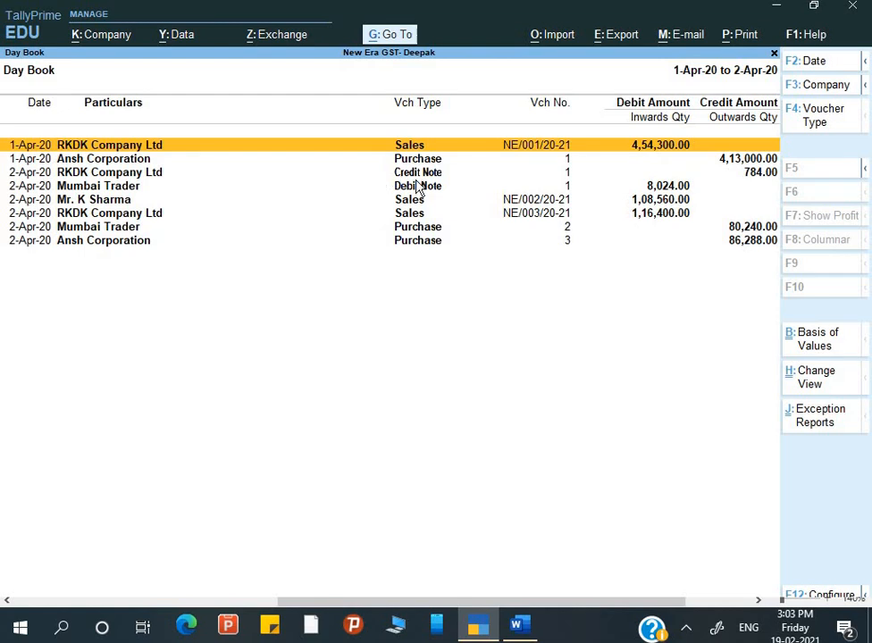
key(Down)
key(Down)
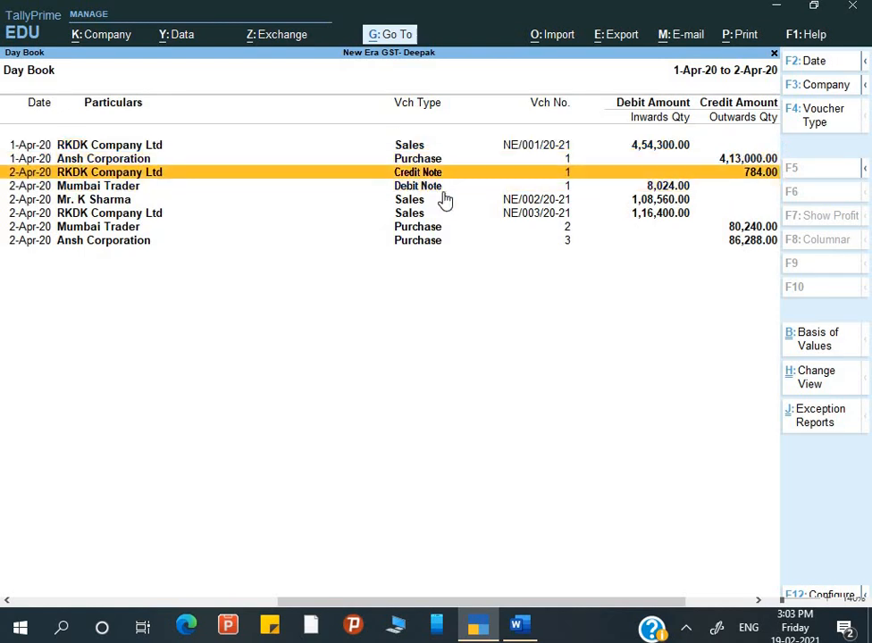
Open the Profit & Loss A/c for 1-Apr-20 to 2-Apr-20 in detailed view.
key(Escape)
key(Escape)
key(Down)
key(Down)
key(Down)
key(Down)
key(Down)
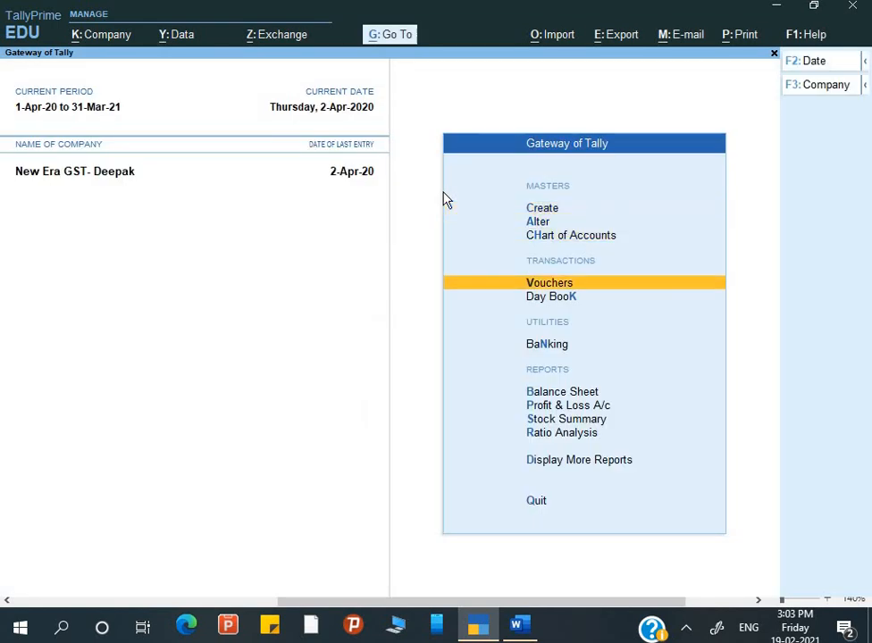
key(Down)
key(Down)
key(Down)
key(Down)
key(Return)
key(alt+F5)
key(Down)
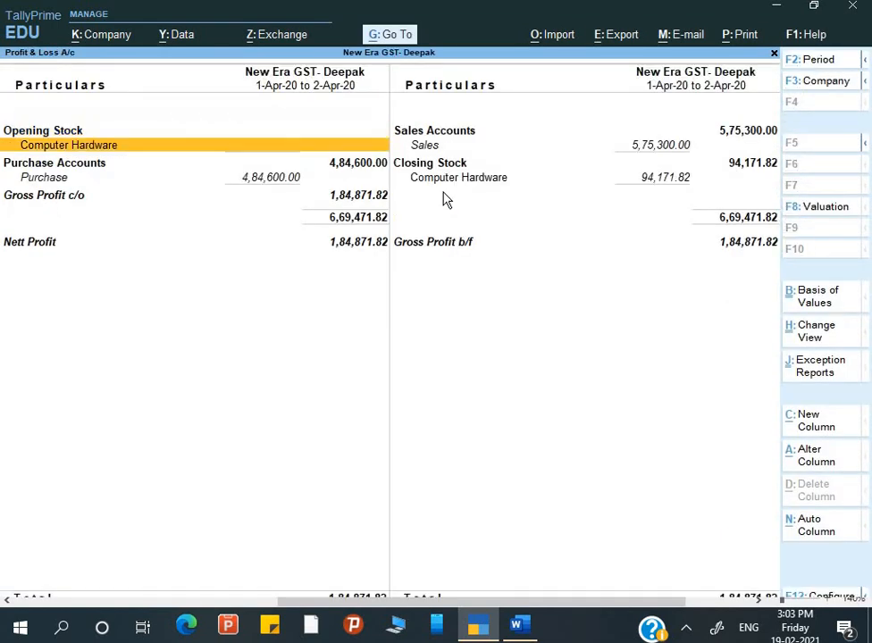
key(Down)
key(Down)
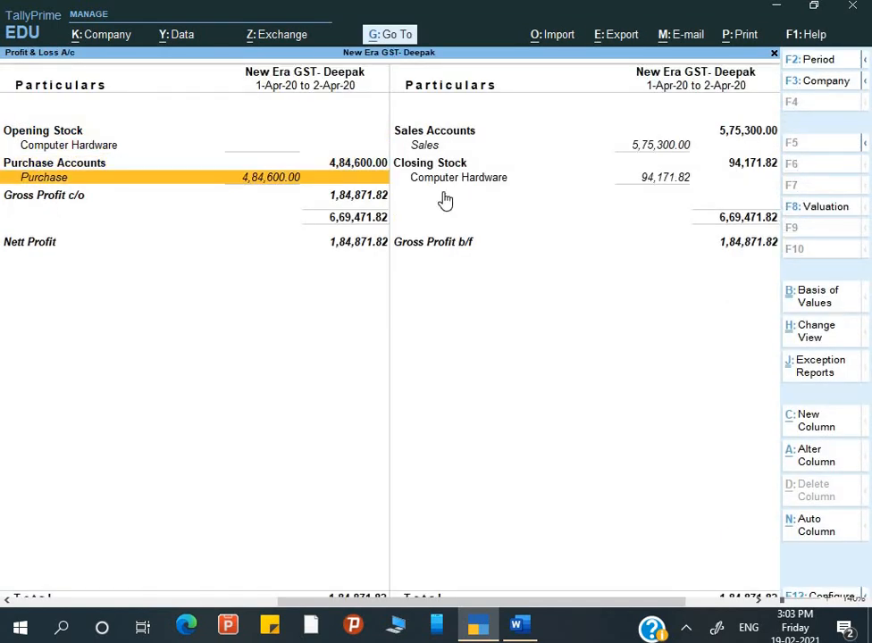
Drill into the Purchase ledger's monthly summary and April vouchers.
key(Return)
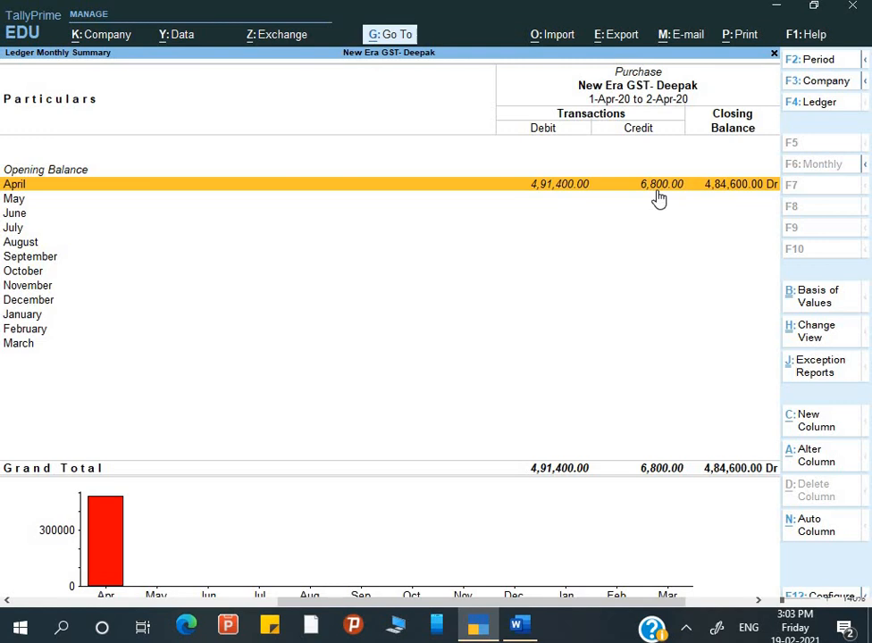
key(Return)
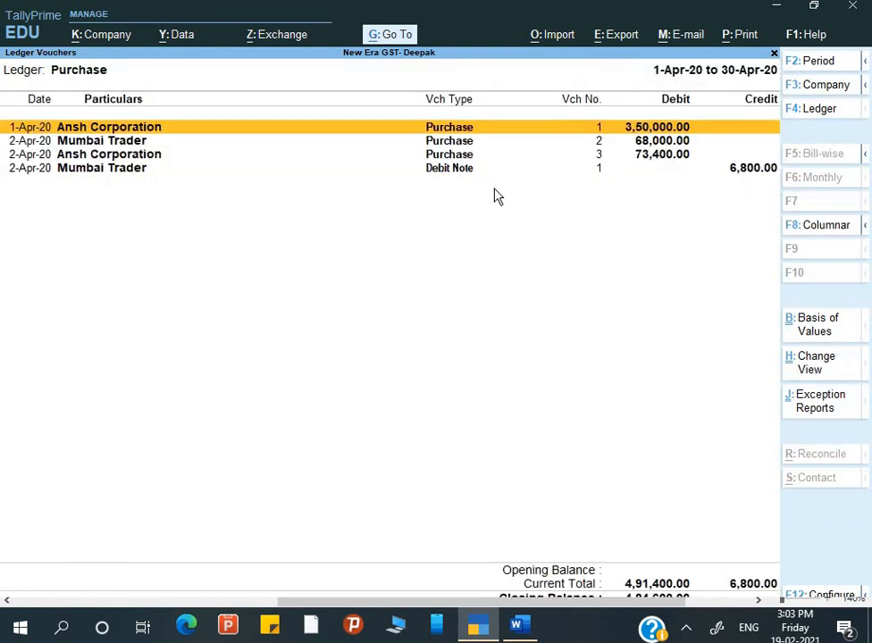
key(Escape)
key(Escape)
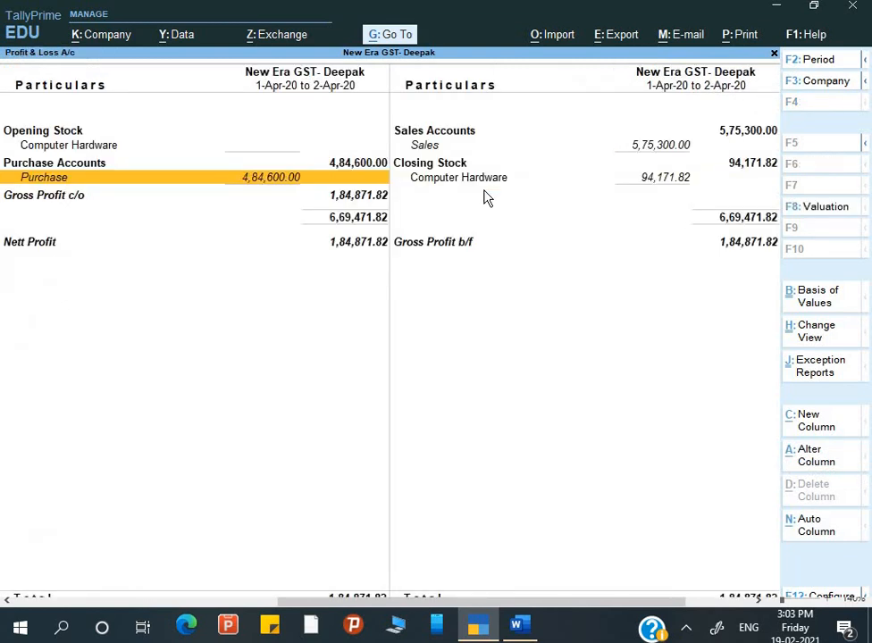
key(Right)
Drill into the Sales ledger's monthly summary and April vouchers.
key(Up)
key(Return)
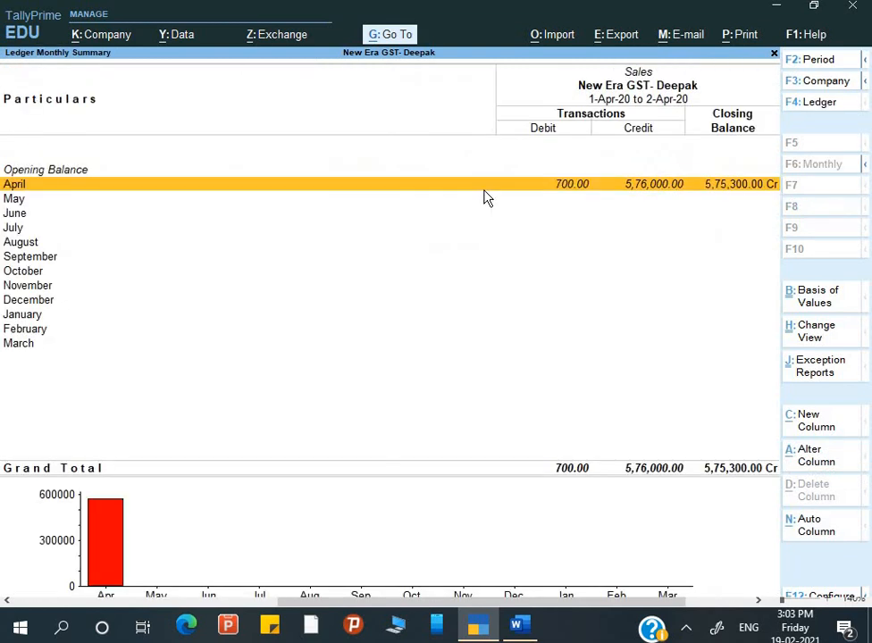
key(Return)
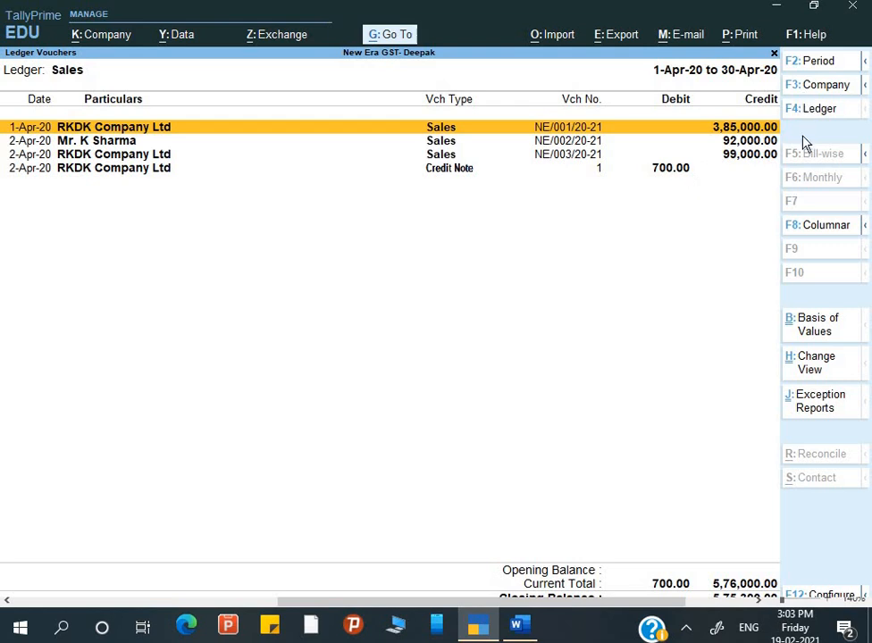
key(Escape)
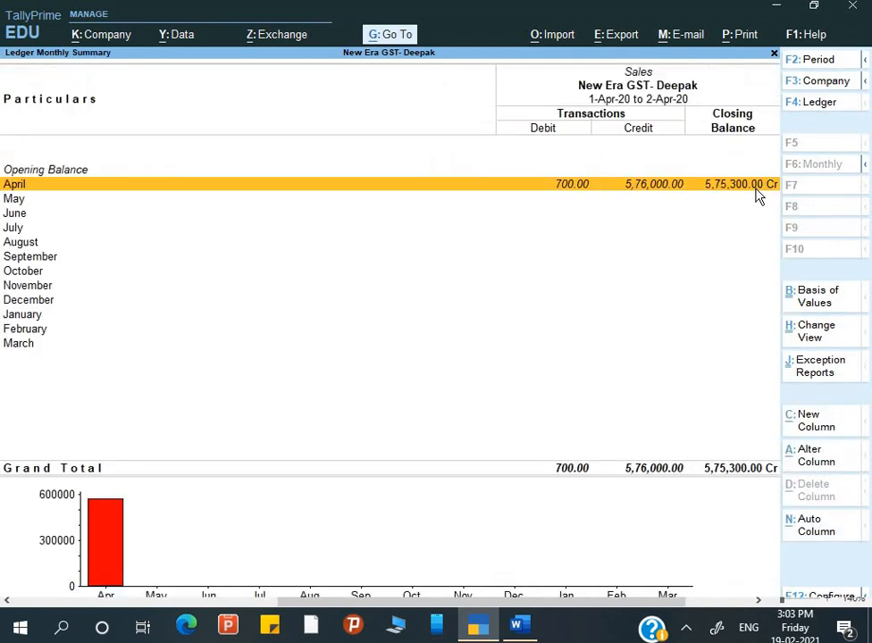
key(Escape)
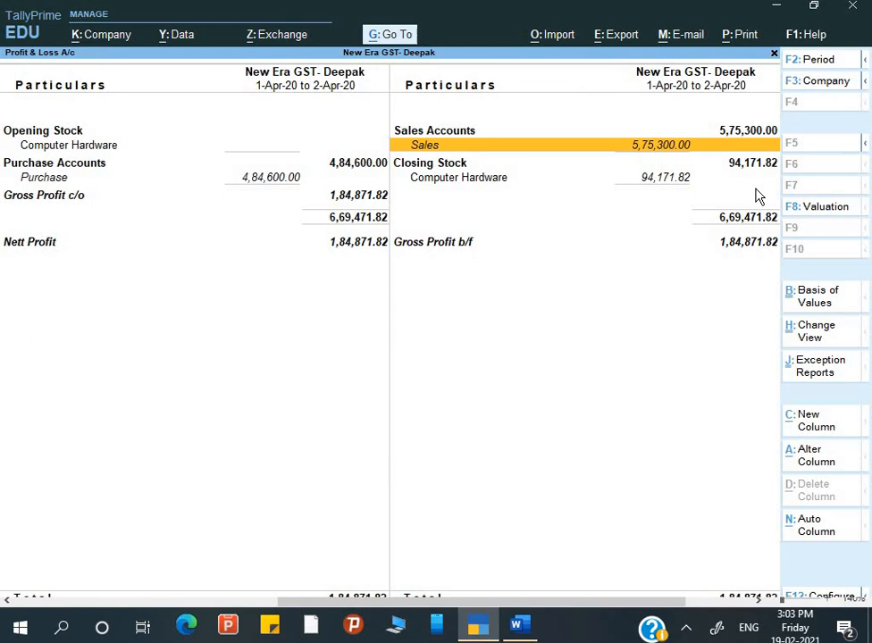
Recheck the Purchase monthly summary, then close Profit & Loss back to the Gateway.
key(Left)
key(Down)
key(Down)
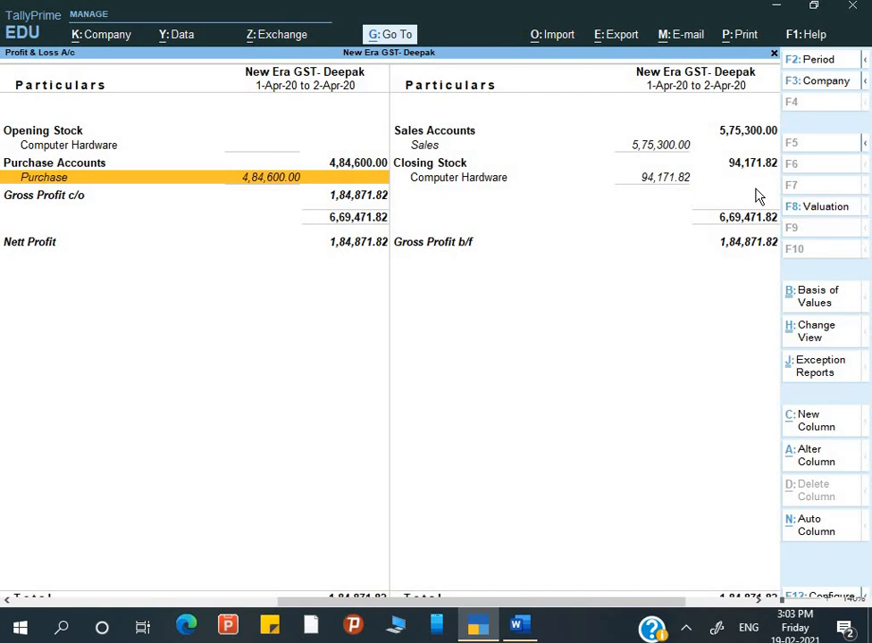
key(Down)
key(Up)
key(Return)
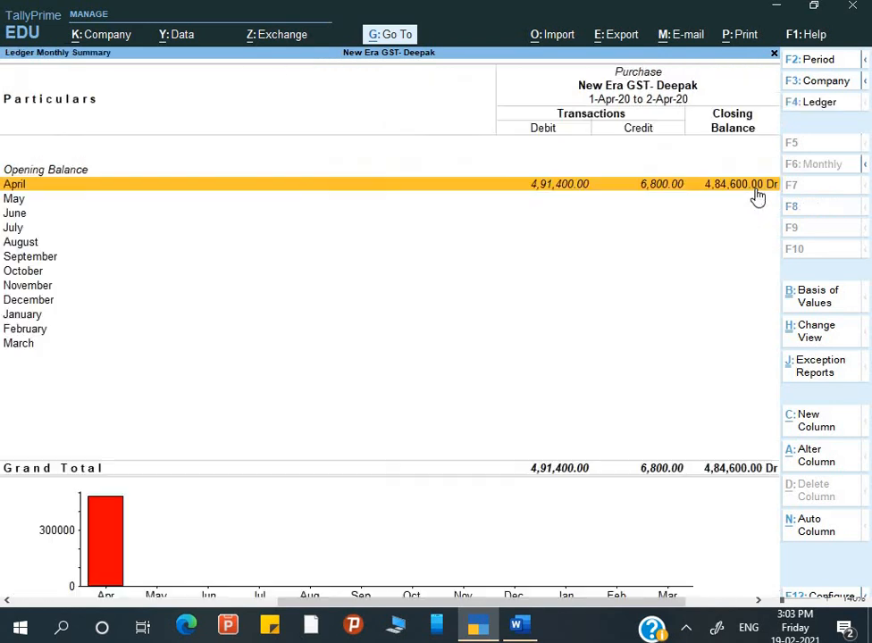
key(Escape)
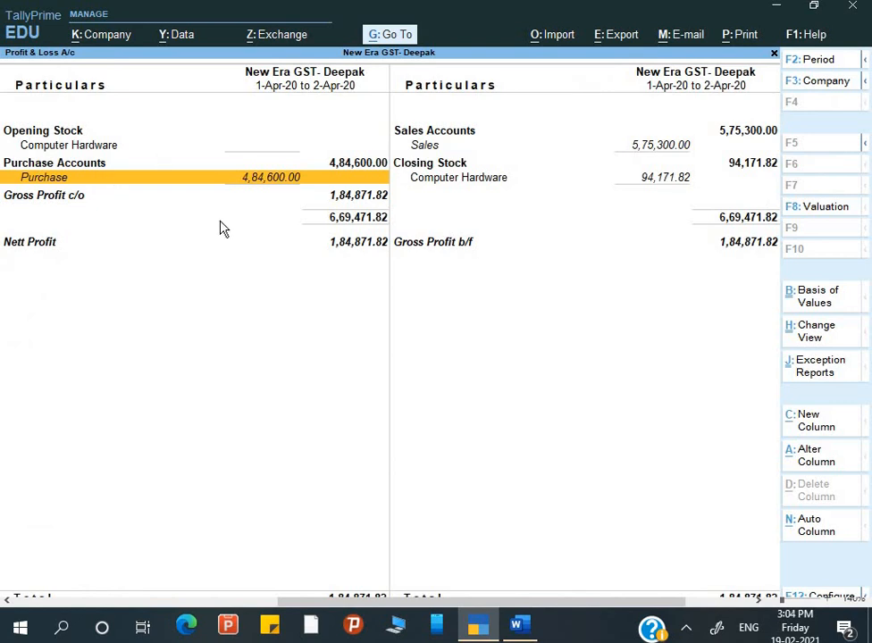
key(Escape)
key(Escape)
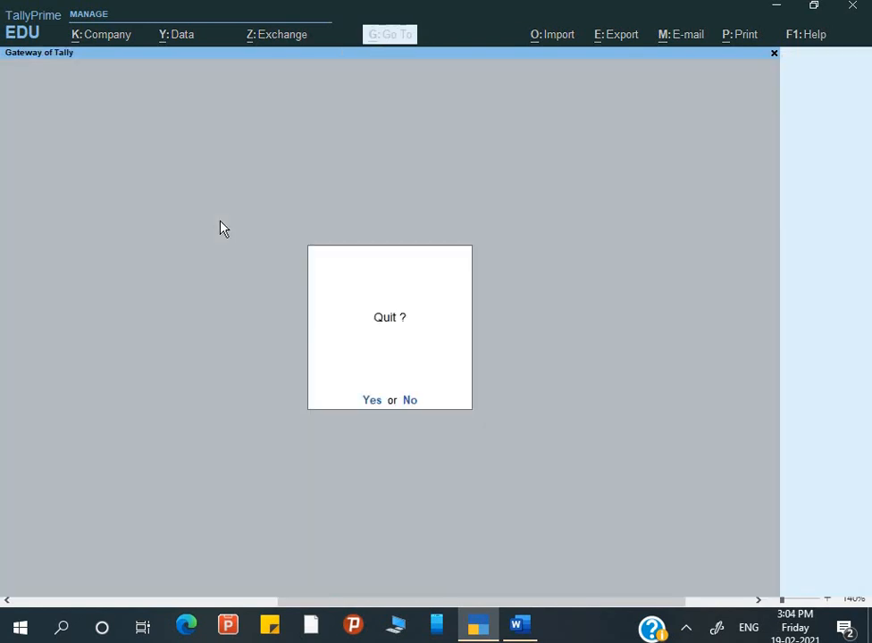
Stay in TallyPrime, set the Day Book to 1-Apr-20–2-Apr-20, and open the Mumbai Trader debit note.
key(n)
key(Down)
key(Down)
key(Down)
key(Down)
key(Down)
key(Down)
key(Down)
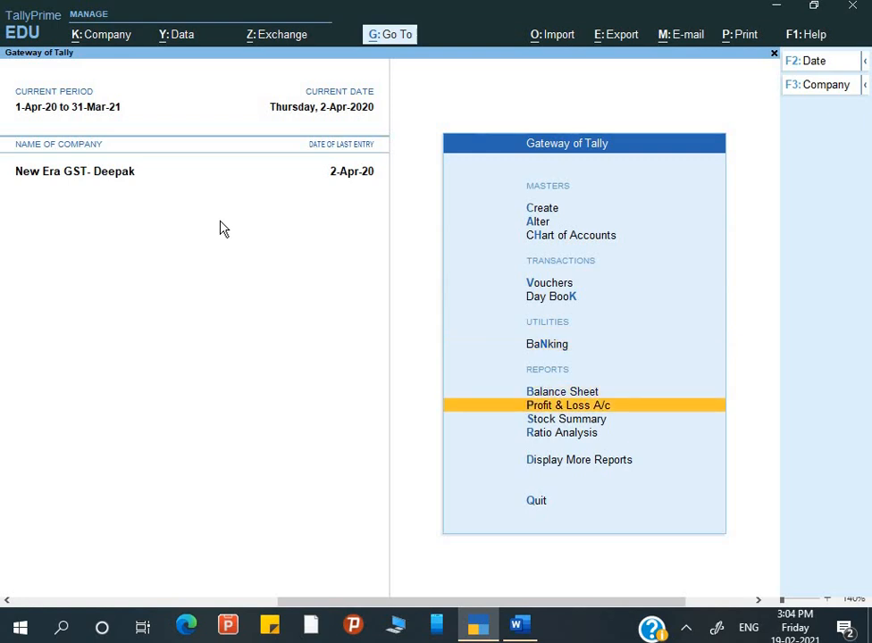
key(Down)
key(Down)
key(Down)
key(Return)
key(Down)
key(Return)
key(F2)
key(Return)
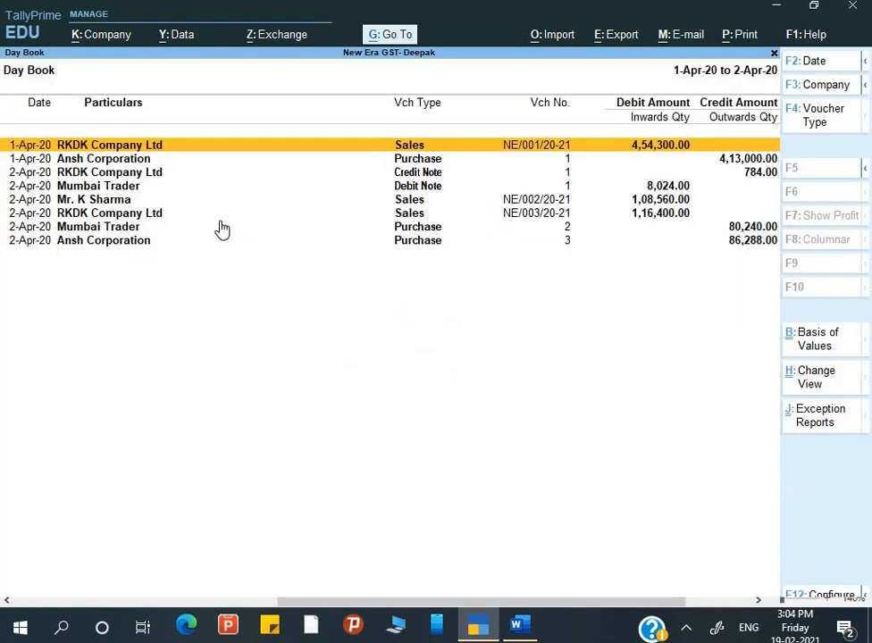
key(Down)
key(Down)
key(Down)
key(Up)
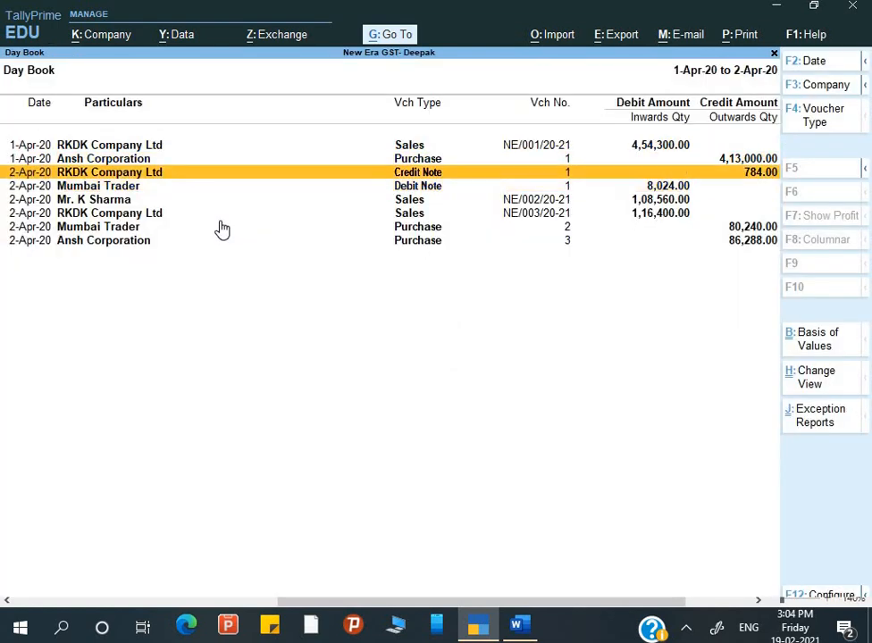
key(Down)
key(Return)
Create a 'Purchase Return' ledger under Purchase Accounts for the debit note.
key(Return)
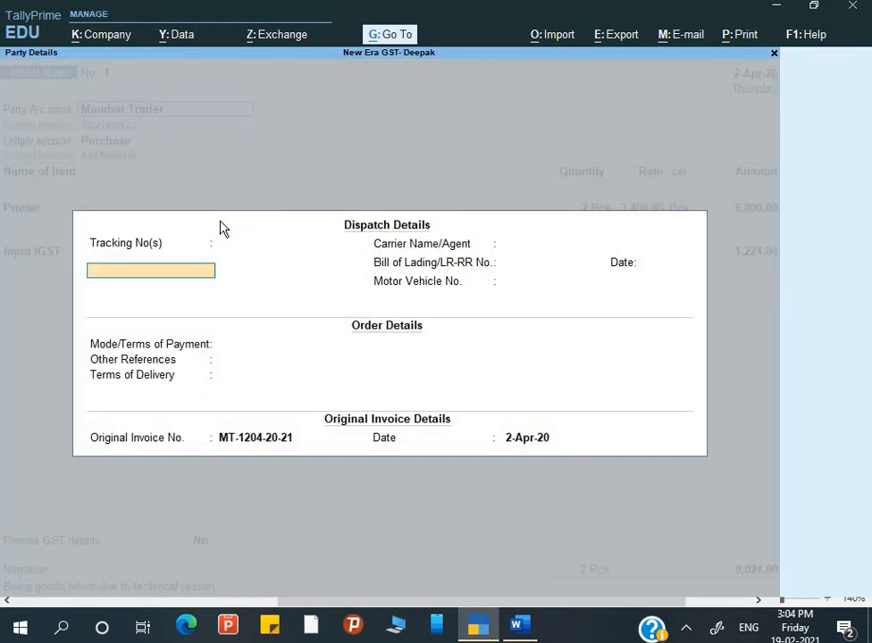
key(Return)
key(Return)
key(Return)
key(Return)
key(Return)
key(Return)
key(Return)
key(Return)
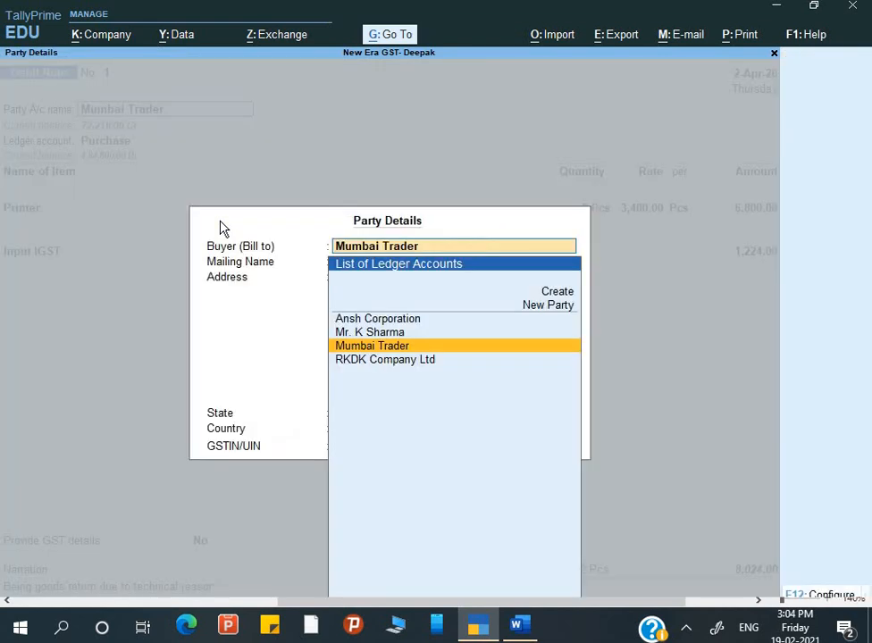
key(Return)
key(Return)
key(Return)
key(Return)
key(Return)
key(Return)
key(Return)
key(Return)
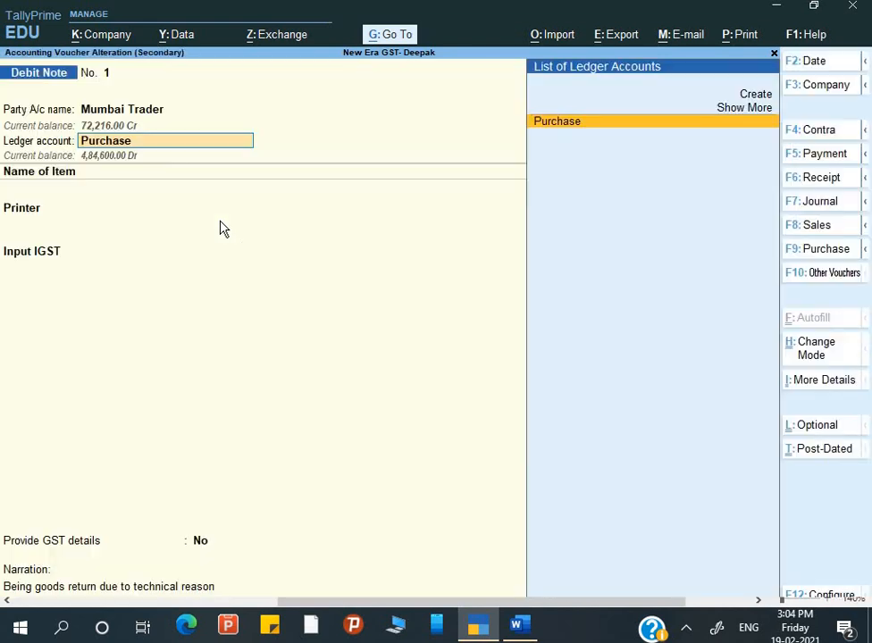
key(alt+c)
text(P)
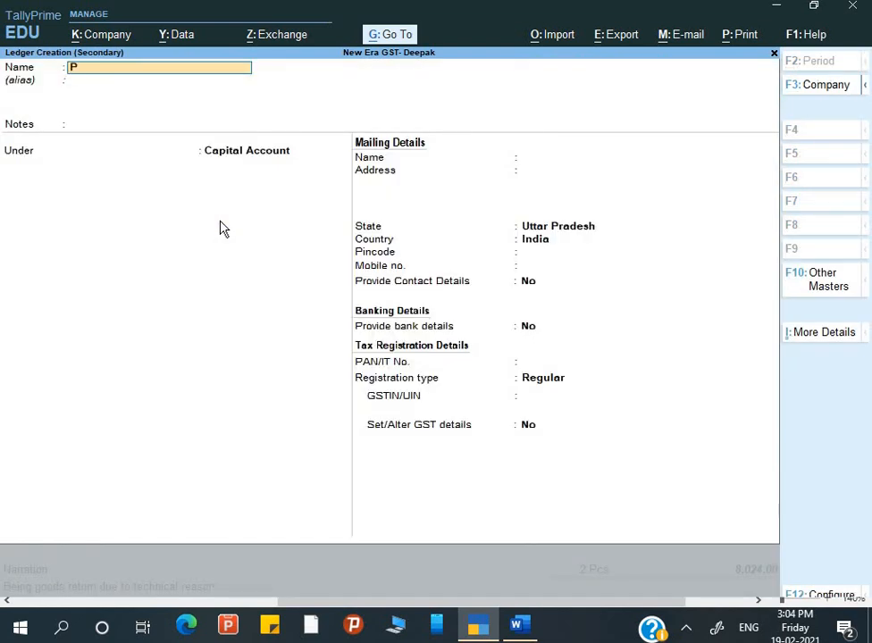
text(urchase Return)
key(Return)
key(Return)
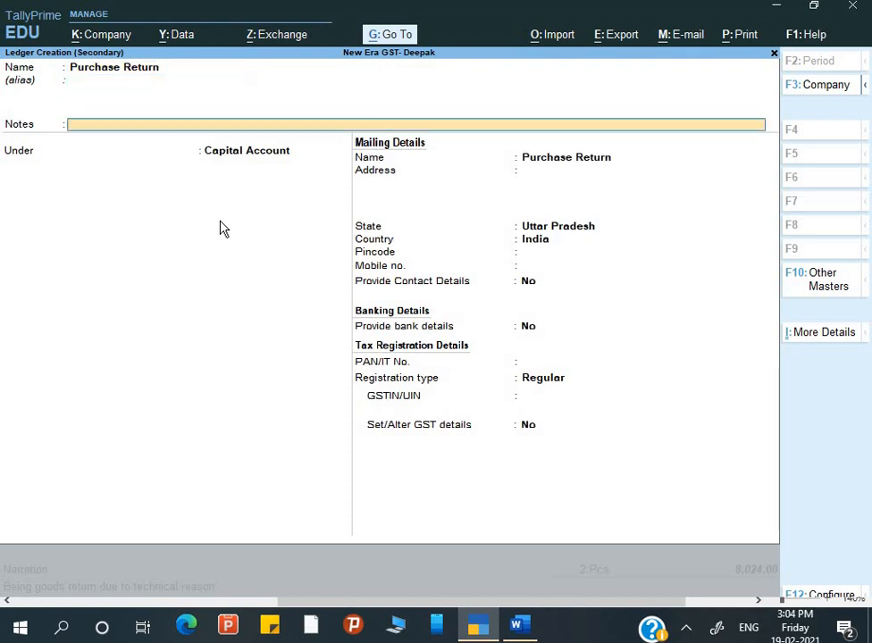
key(Return)
text(Pue)
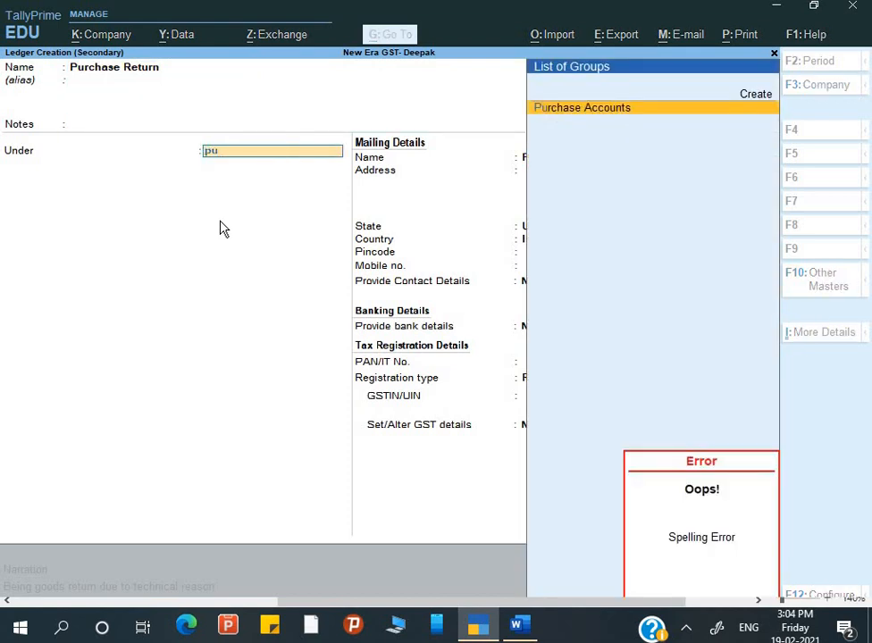
key(Return)
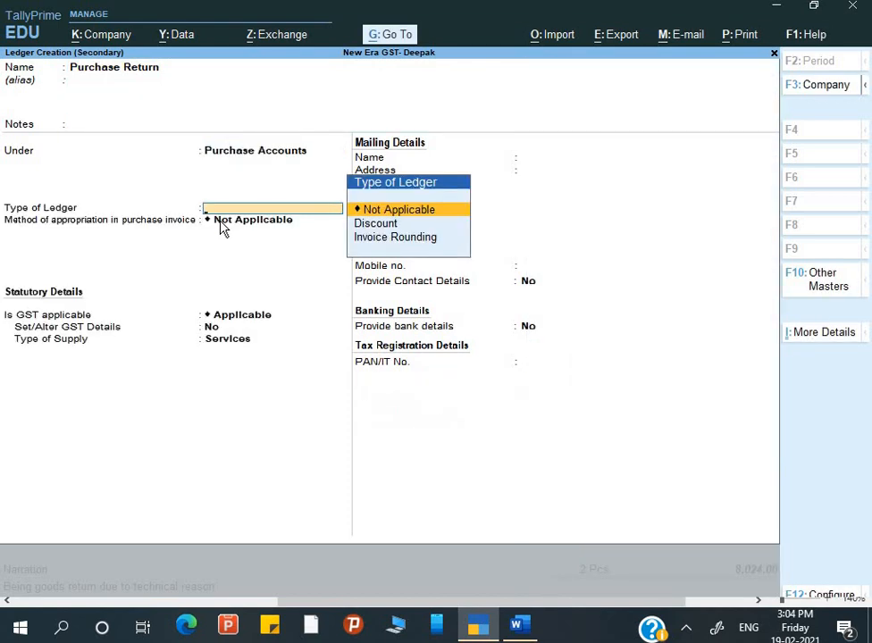
key(ctrl+a)
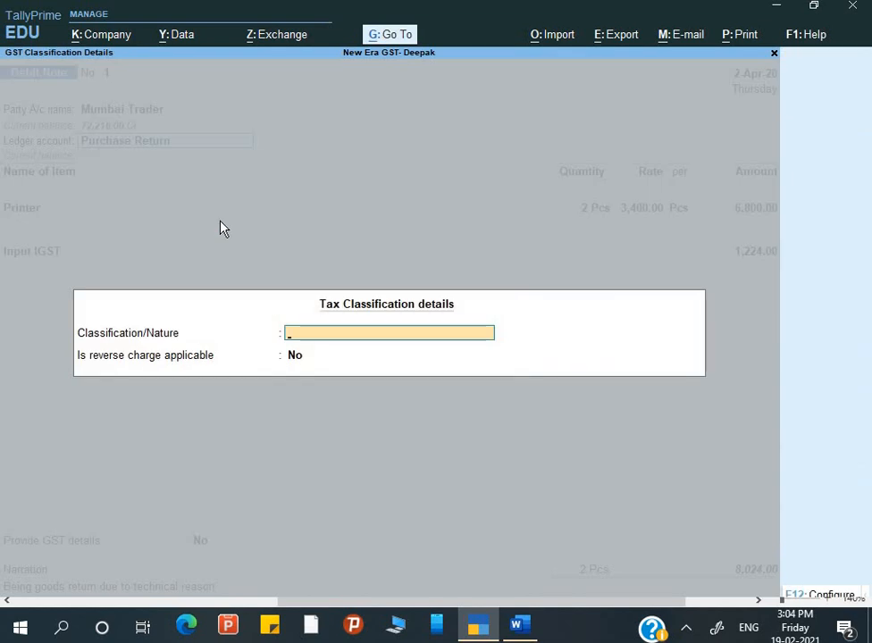
key(ctrl+a)
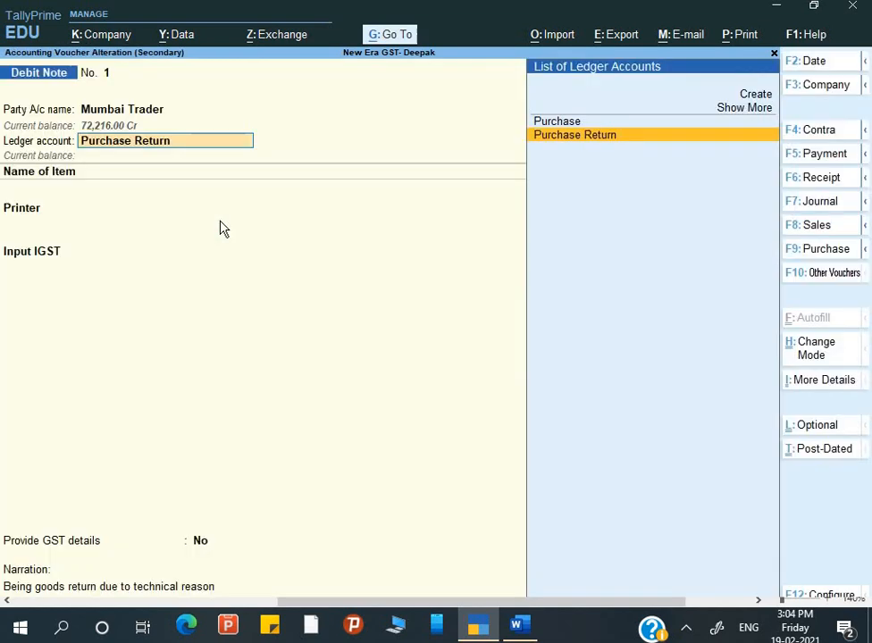
Set the Purchase Return ledger's type of supply to Goods and save the 8,024.00 debit note.
key(ctrl+Return)
key(Return)
key(Return)
key(Return)
key(Return)
key(Return)
key(Return)
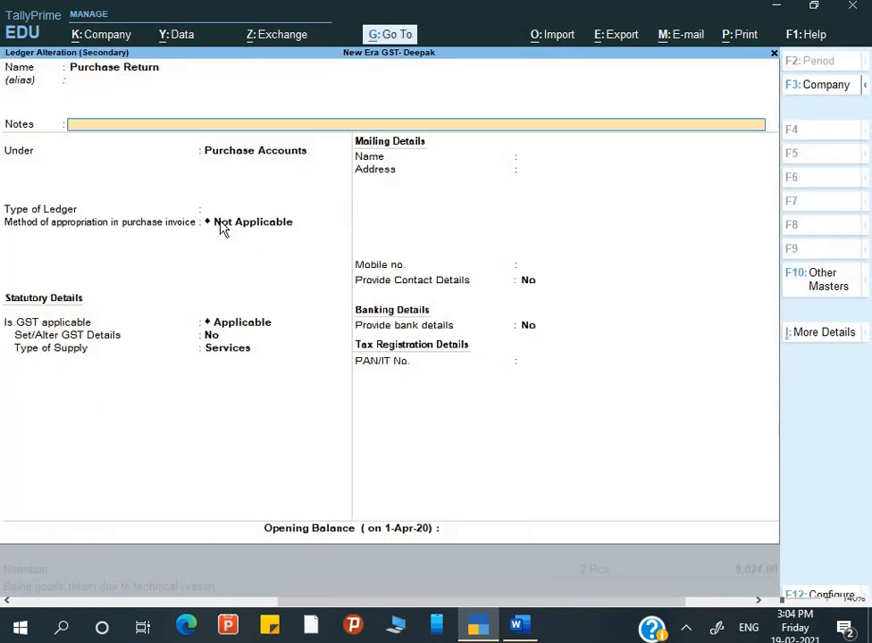
key(Return)
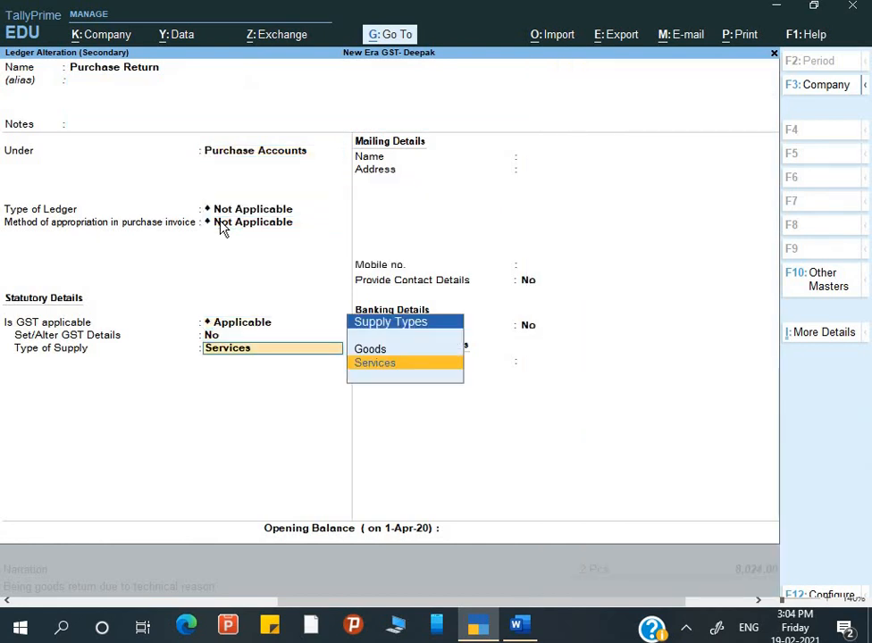
text(G)
key(Return)
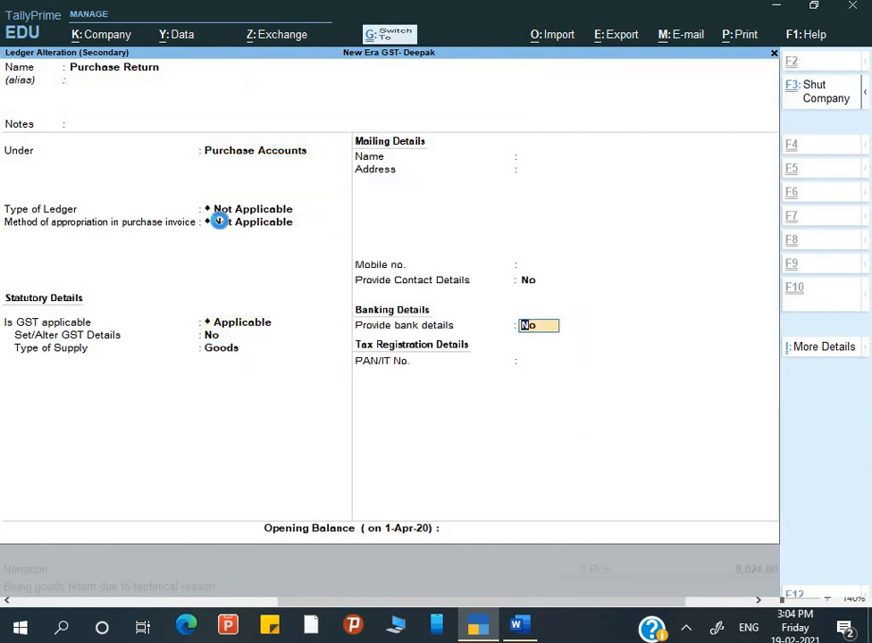
key(ctrl+a)
key(ctrl+a)
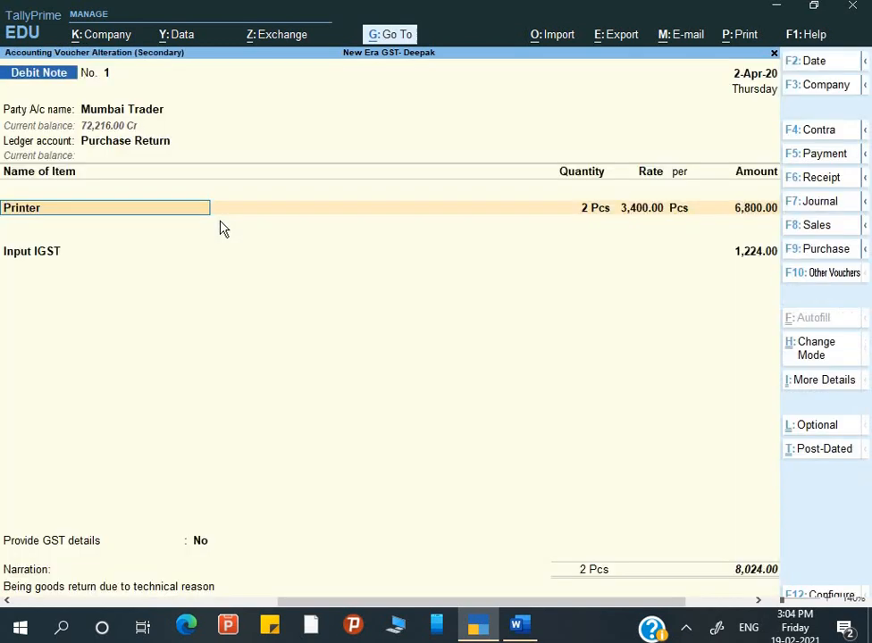
key(ctrl+a)
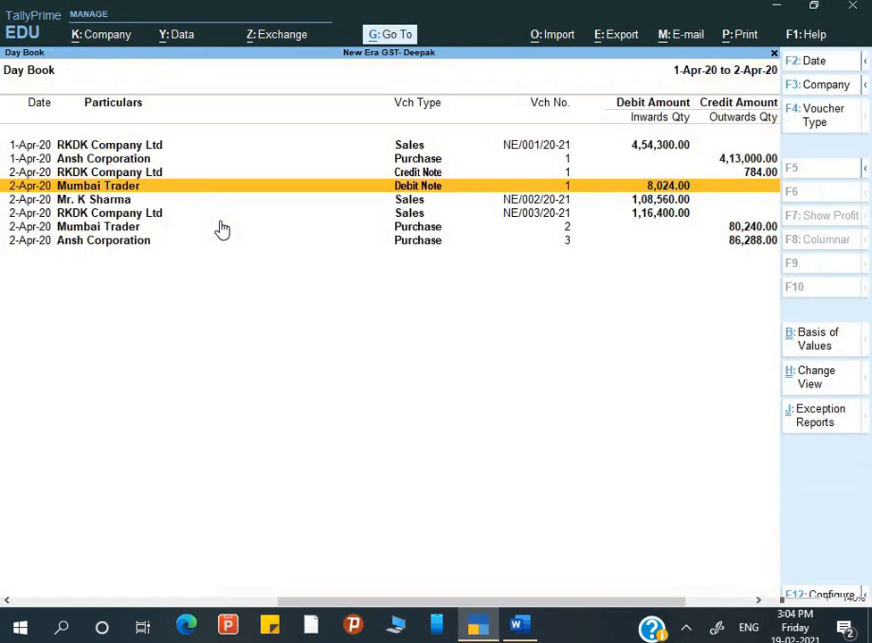
Close the Day Book and review the Balance Sheet rows.
key(Escape)
key(Escape)
key(Escape)
key(Down)
key(Down)
key(Down)
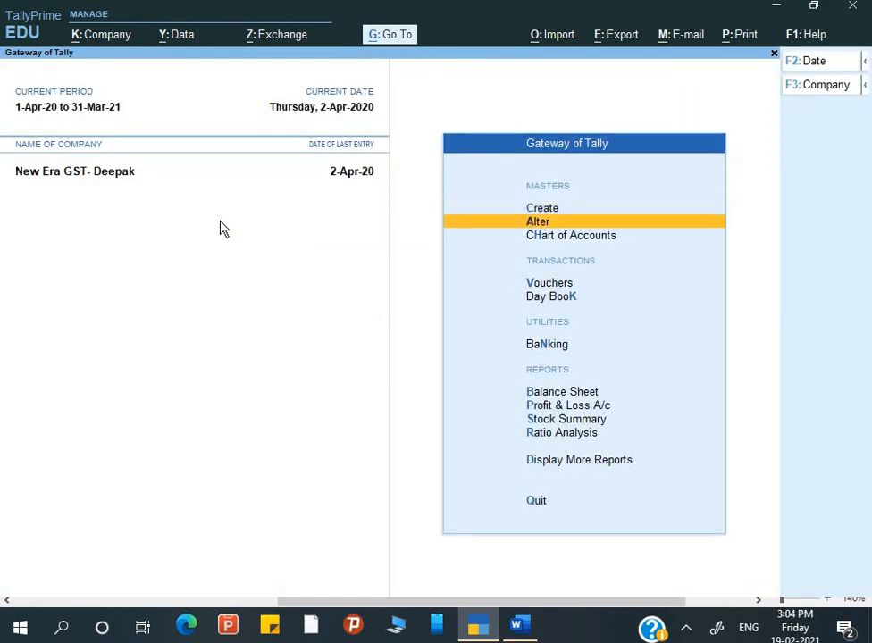
key(Down)
key(Down)
key(Down)
key(Return)
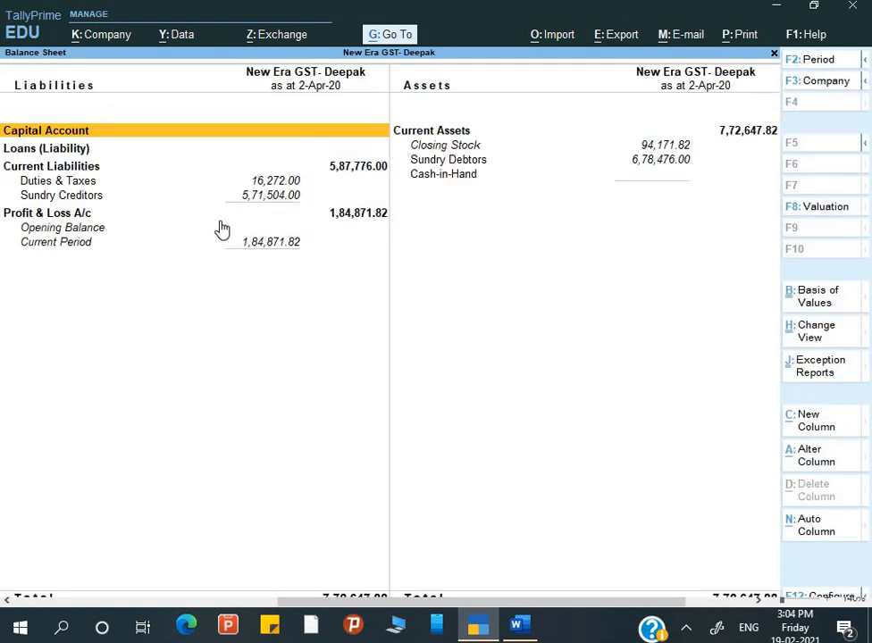
key(Down)
Open Profit & Loss A/c in detailed view and find Purchase Return at (-)6,800.00.
key(Down)
key(Escape)
key(Down)
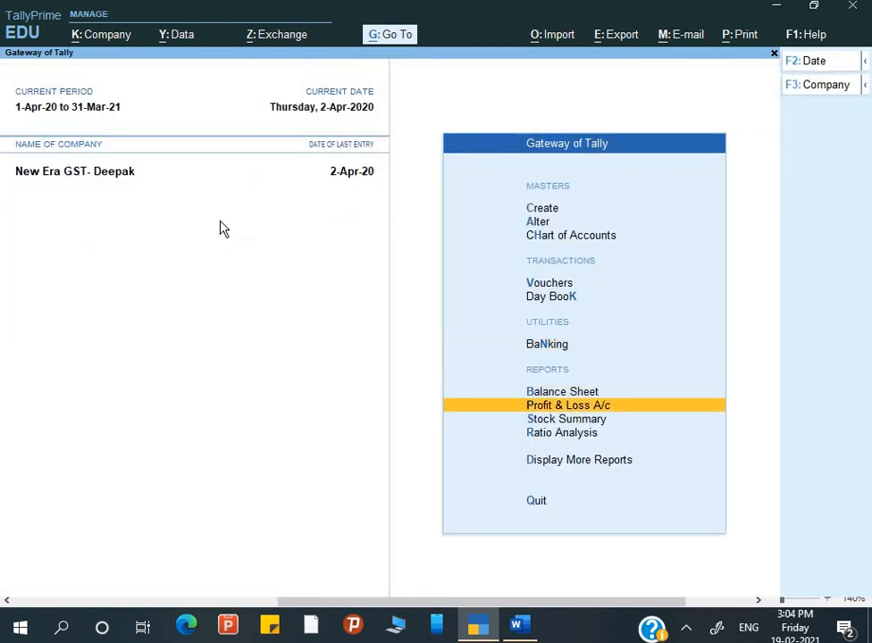
key(Return)
key(alt+F5)
key(Down)
key(Down)
key(Down)
key(Down)
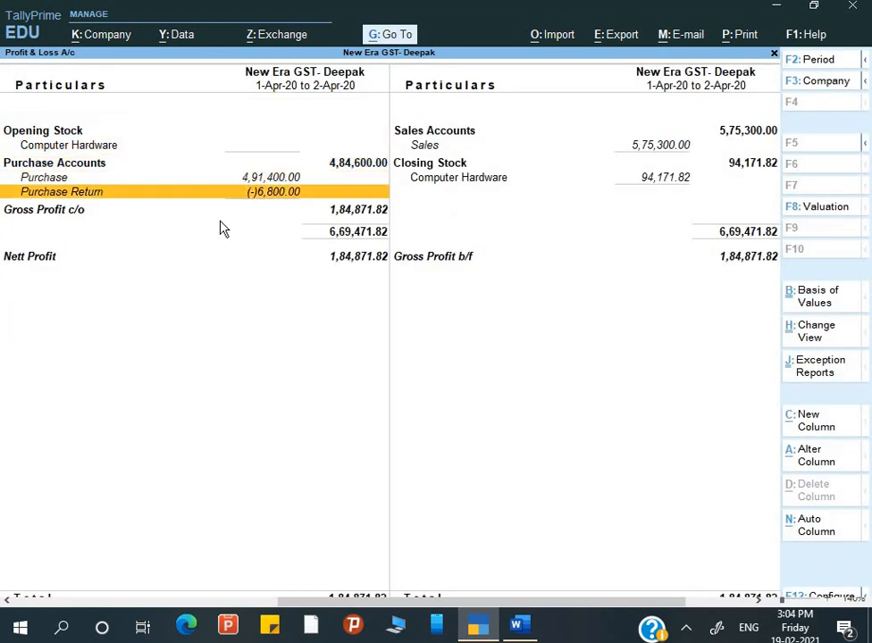
key(Down)
key(Up)
key(Up)
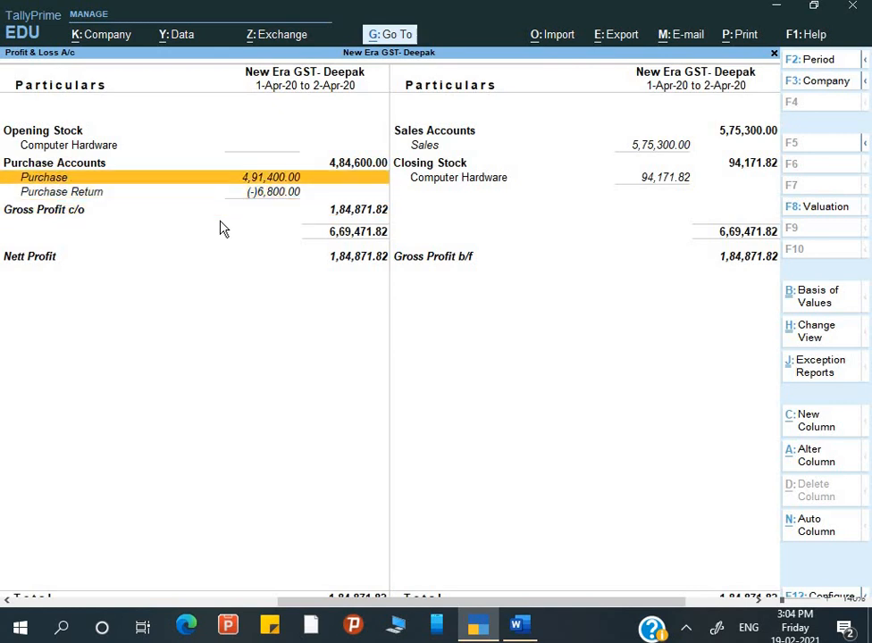
Compare the Sales line and the net Purchase Accounts of 4,84,600.00, then close the report.
key(Right)
key(Up)
key(Up)
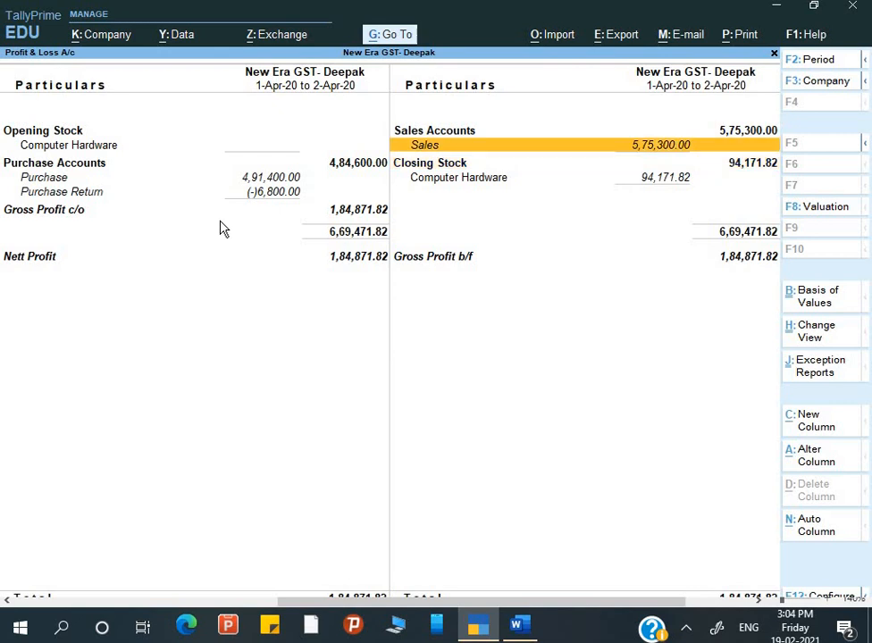
key(Left)
key(Down)
key(Down)
key(Down)
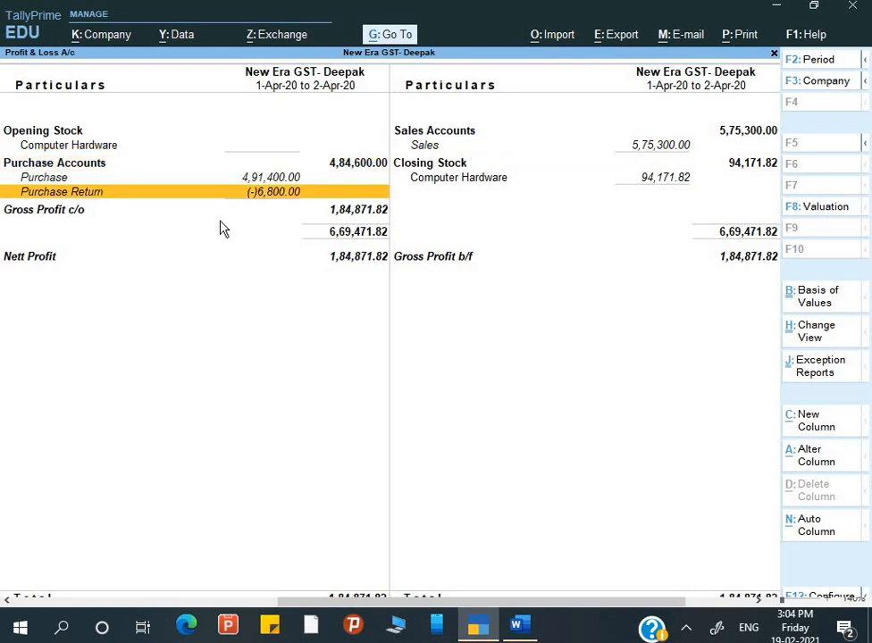
key(Up)
key(Up)
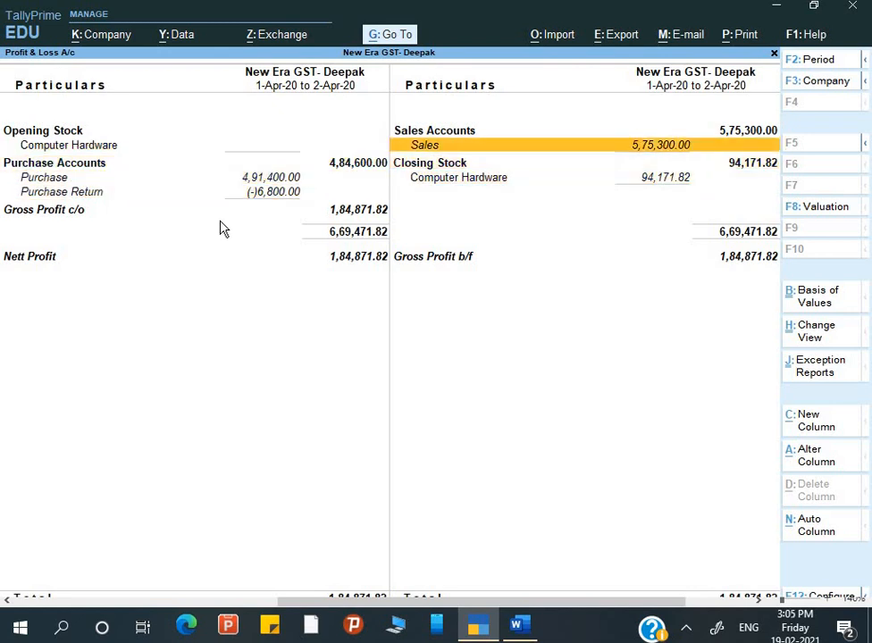
key(Left)
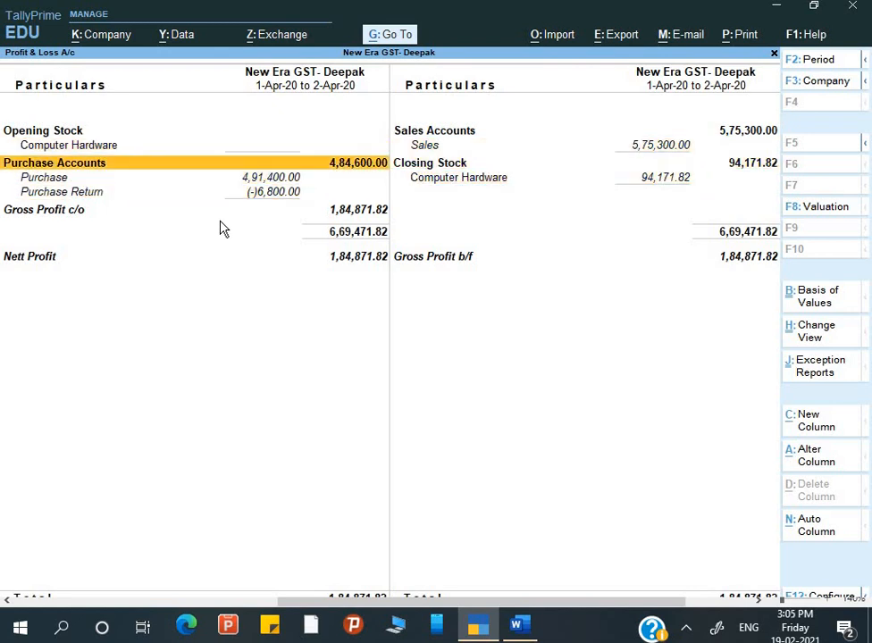
key(Down)
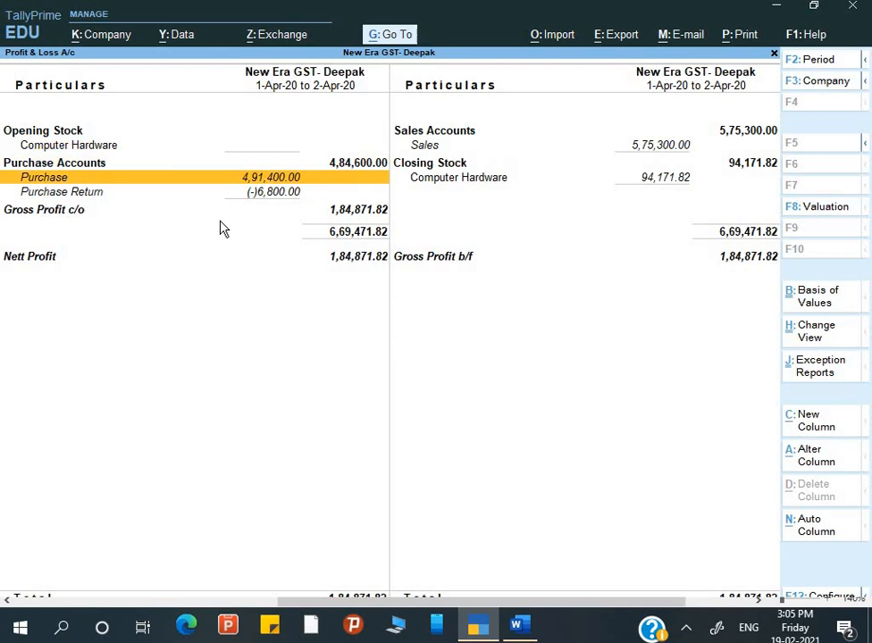
key(Escape)
key(Escape)
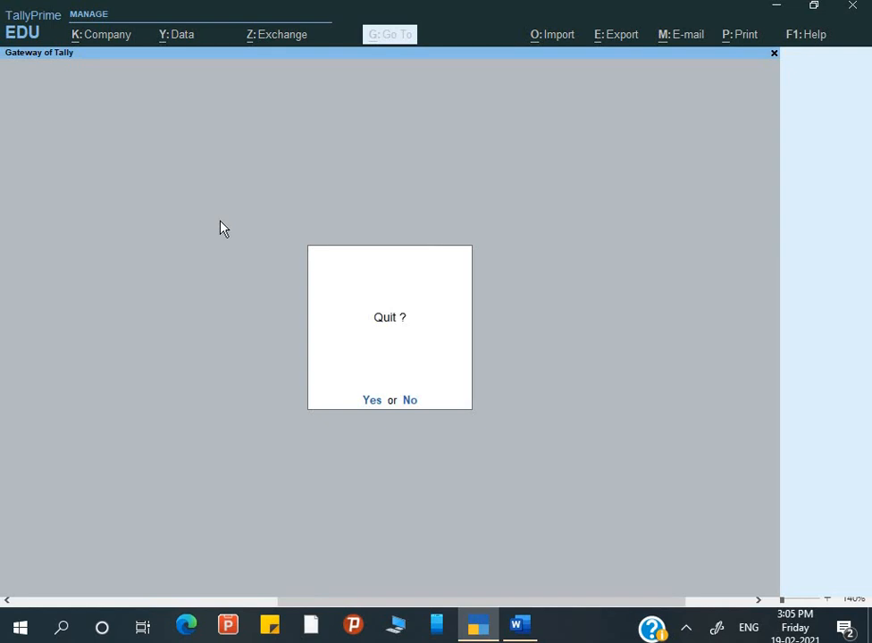
Decline quitting Tally and bring Word's Input Tax Credit heading into view.
key(n)
key(alt+Tab)
scroll(322, 390, down, 4)
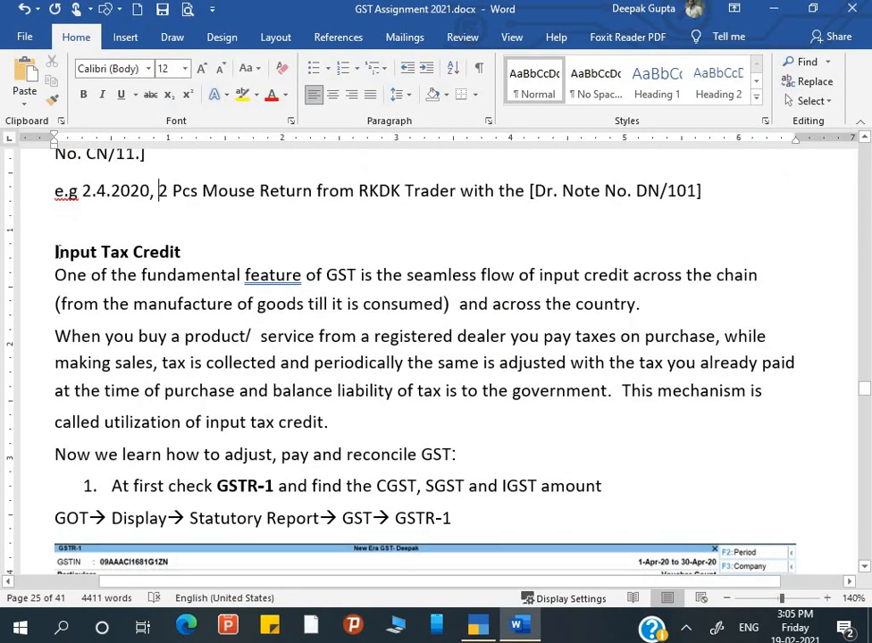
drag(55, 252, 181, 253)
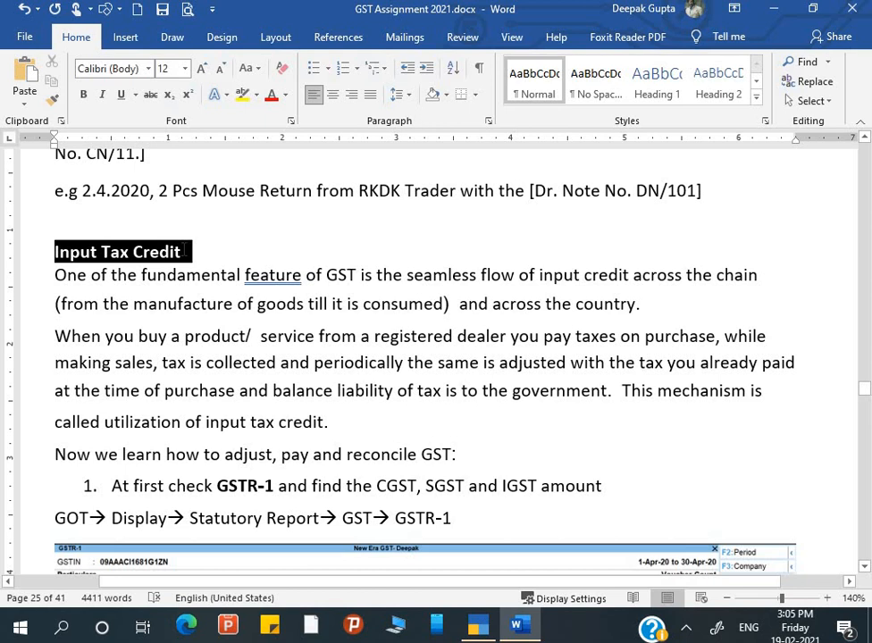
click(188, 286)
scroll(188, 286, down, 1)
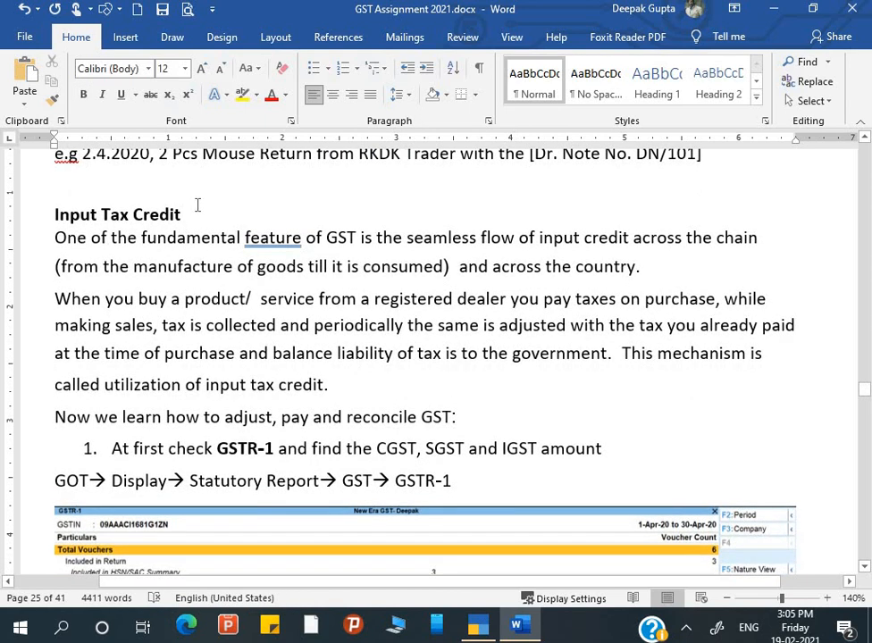
Under the heading, type 'Pur= 1000+100=1100' and 'Sale= 2000+200=2200 Tax paid=200-100=100'.
click(197, 206)
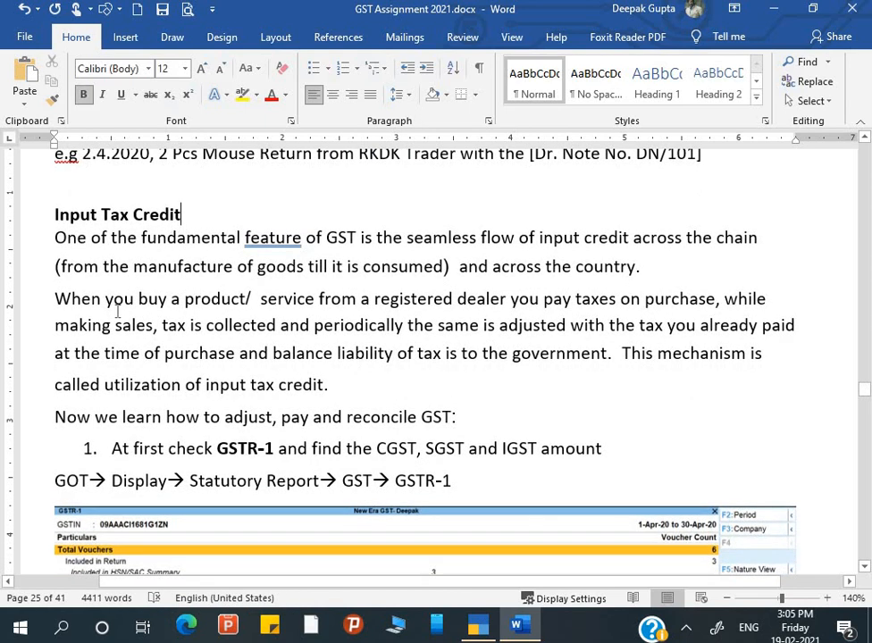
key(Return)
key(Return)
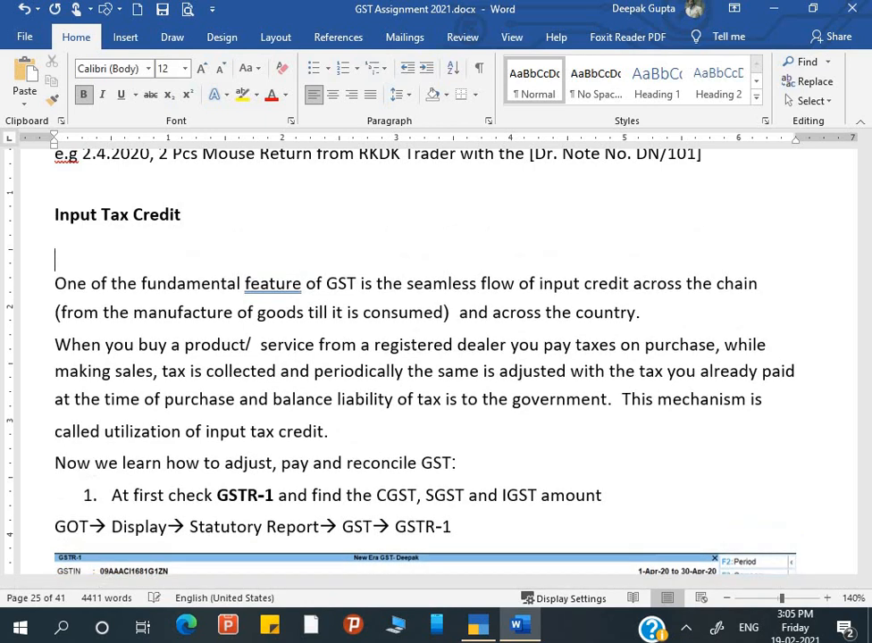
text(P)
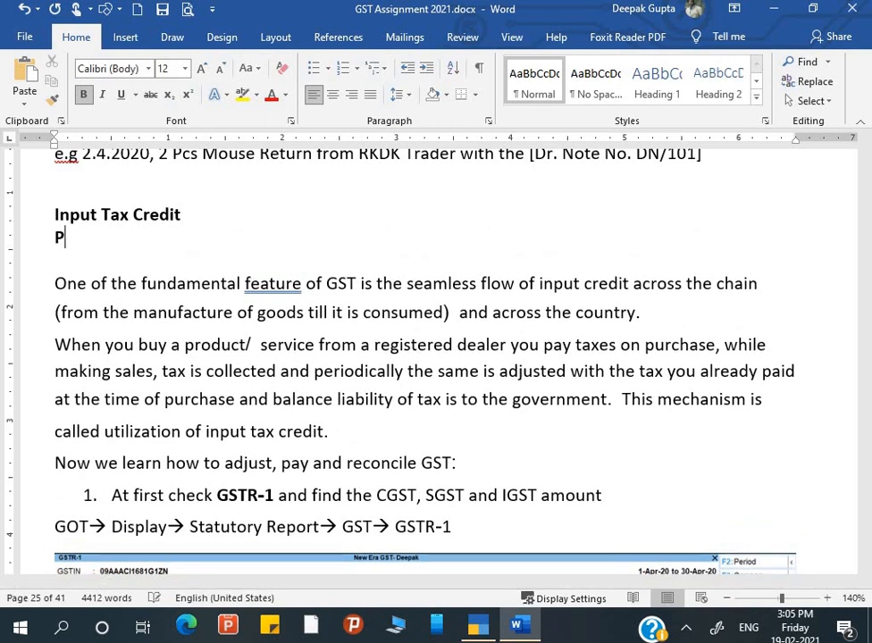
text(ur= )
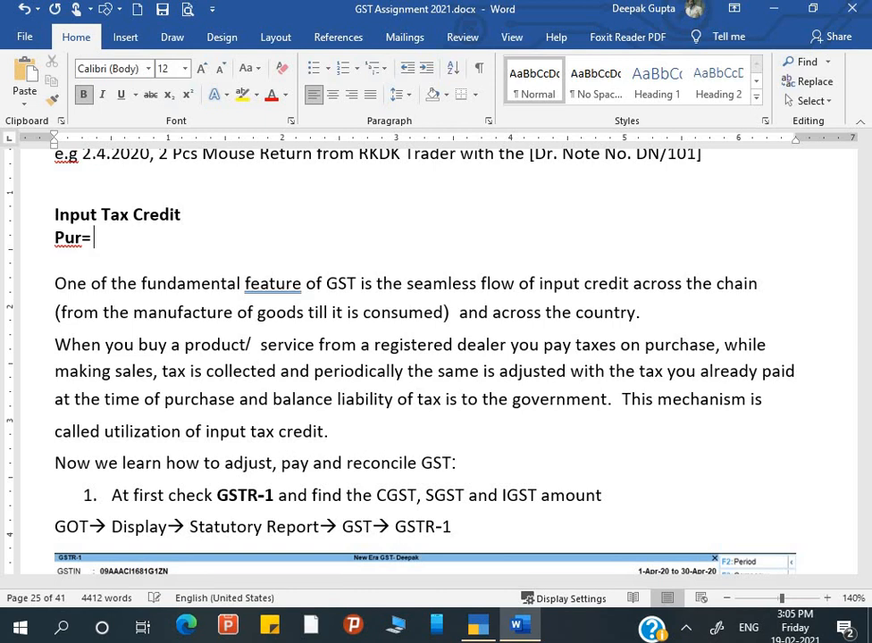
text(1000+)
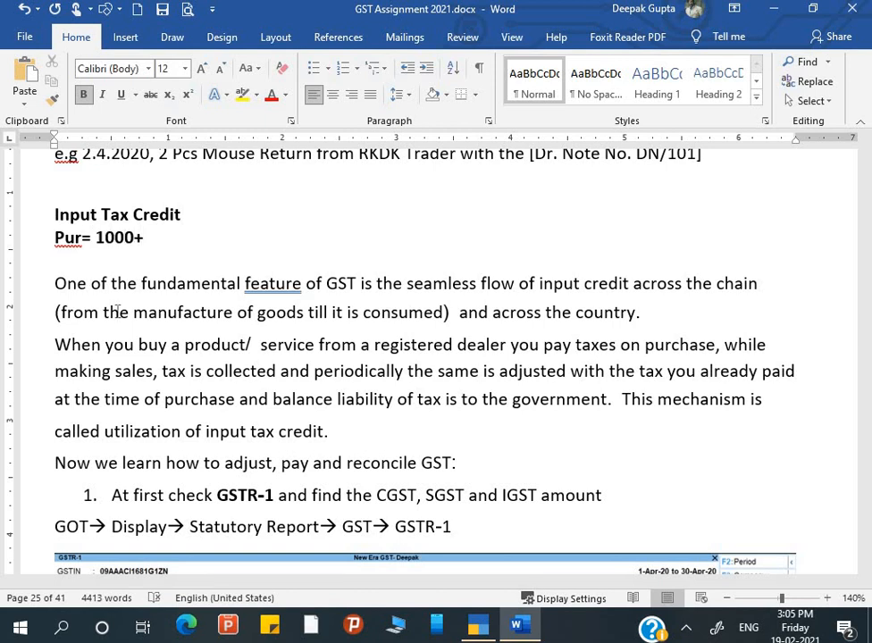
text(100=1100)
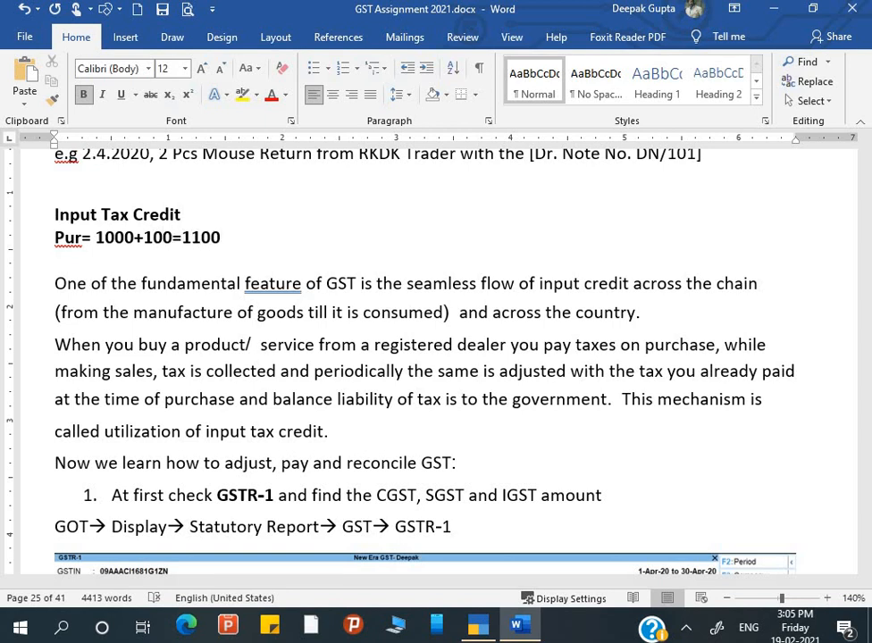
key(Return)
text(Sale)
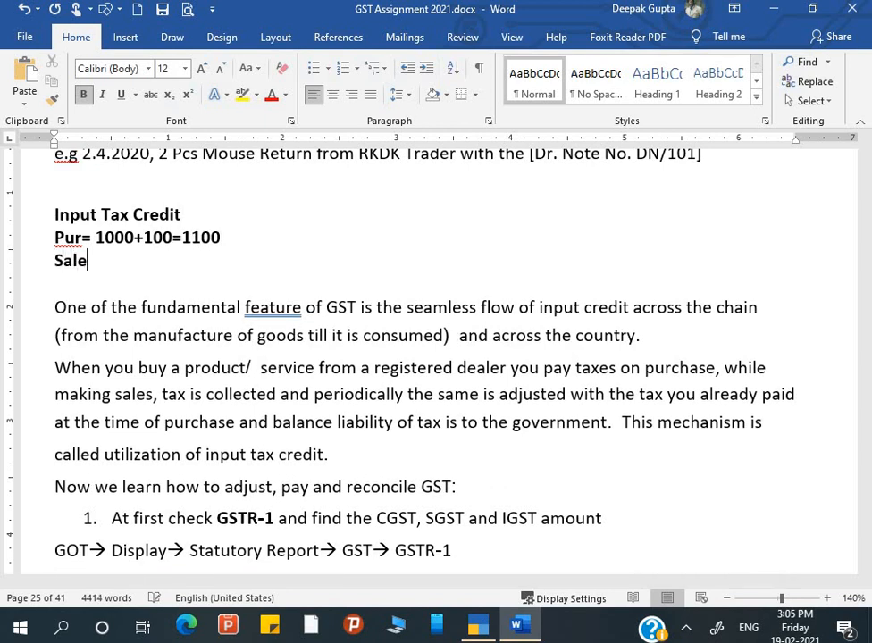
text(= 2000)
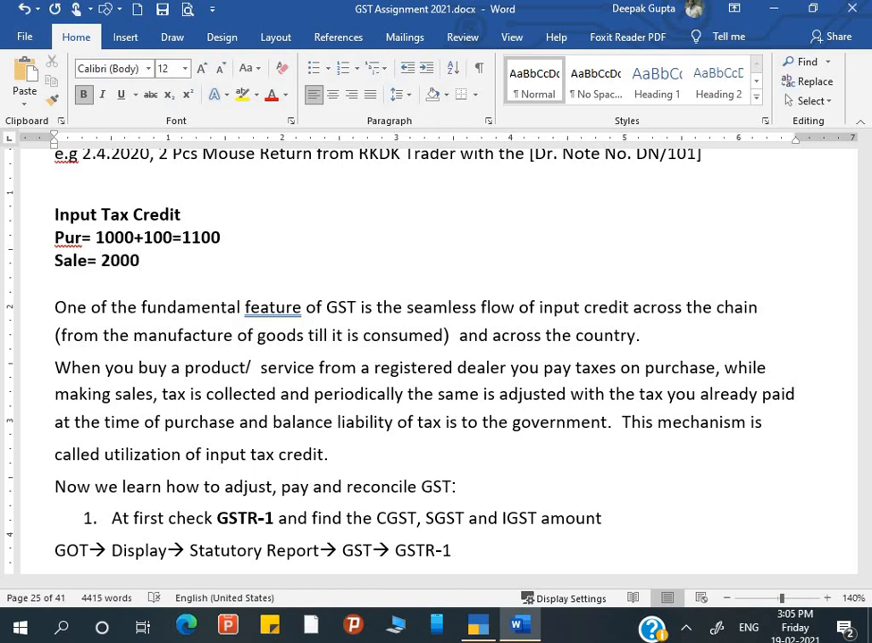
text(+200=2200)
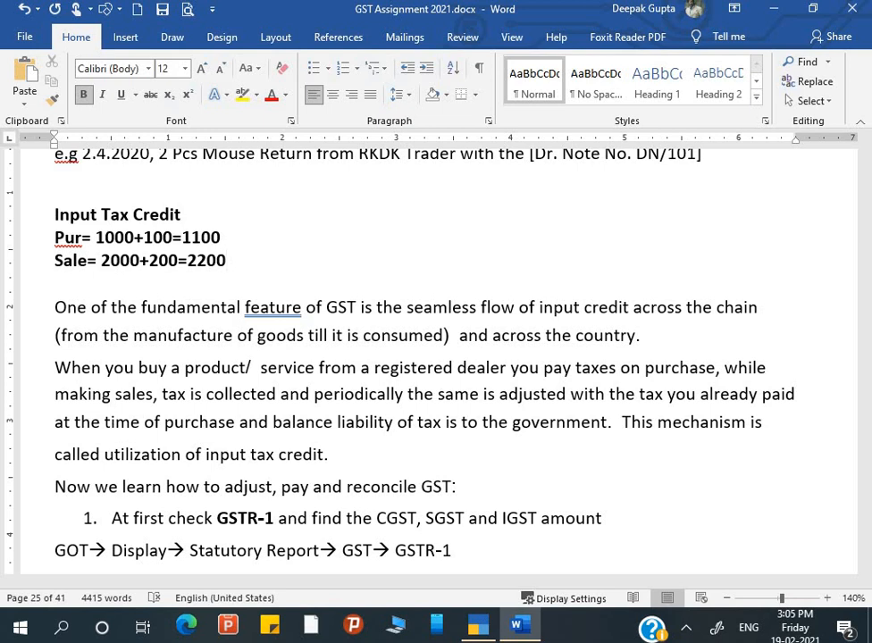
text( Tax pai)
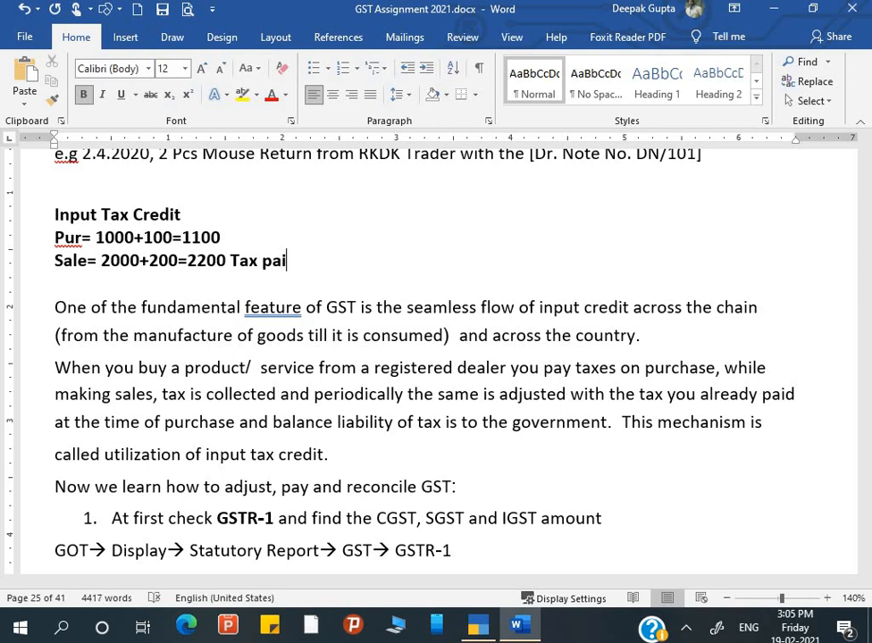
text(d=)
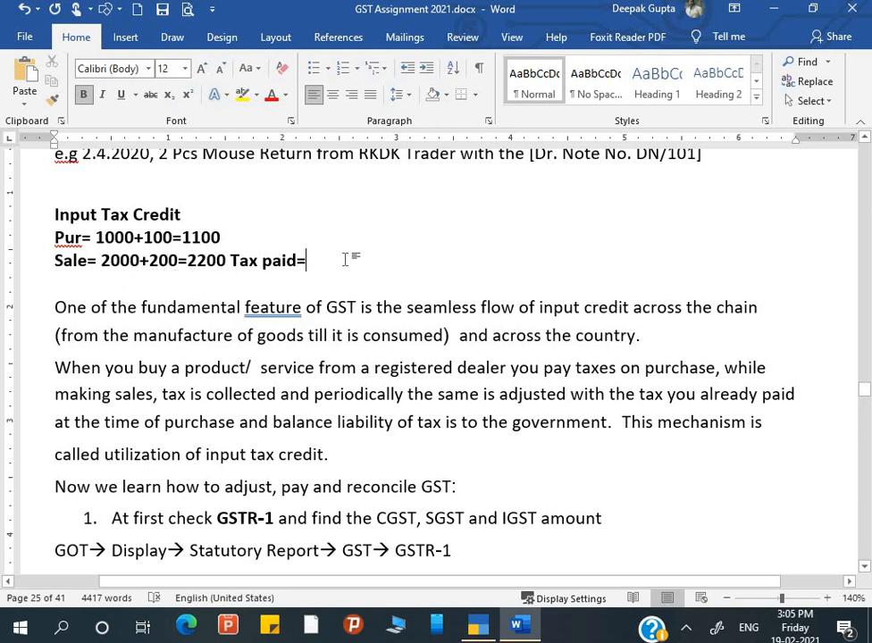
text(200-)
text(100)
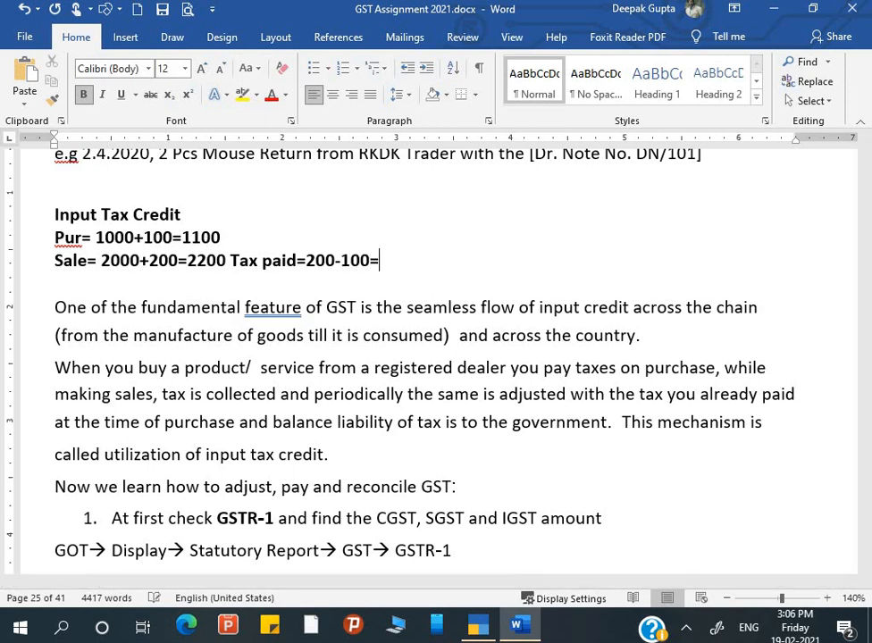
text(=100)
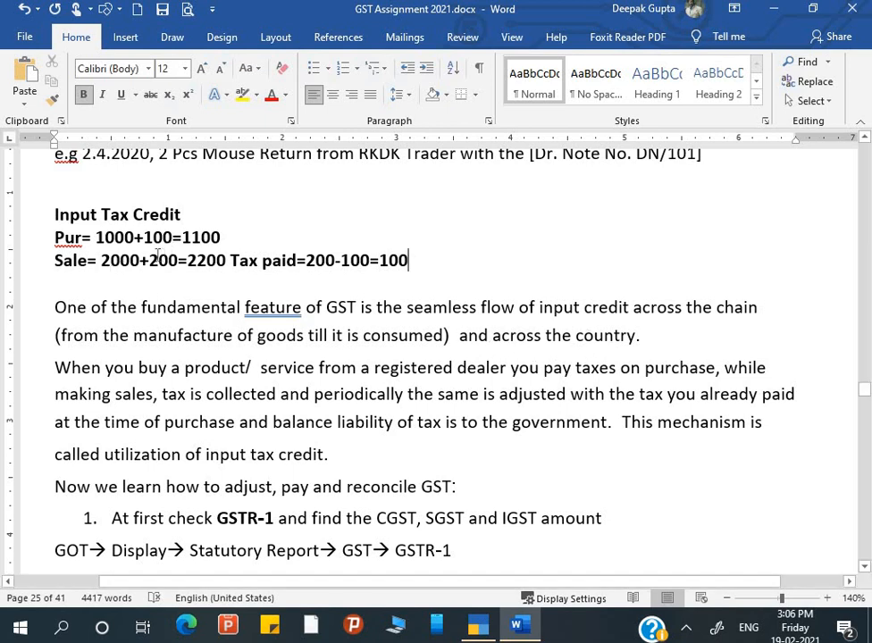
Highlight the 200, 2000 and 100 figures in the Pur and Sale lines to review them.
drag(154, 257, 176, 268)
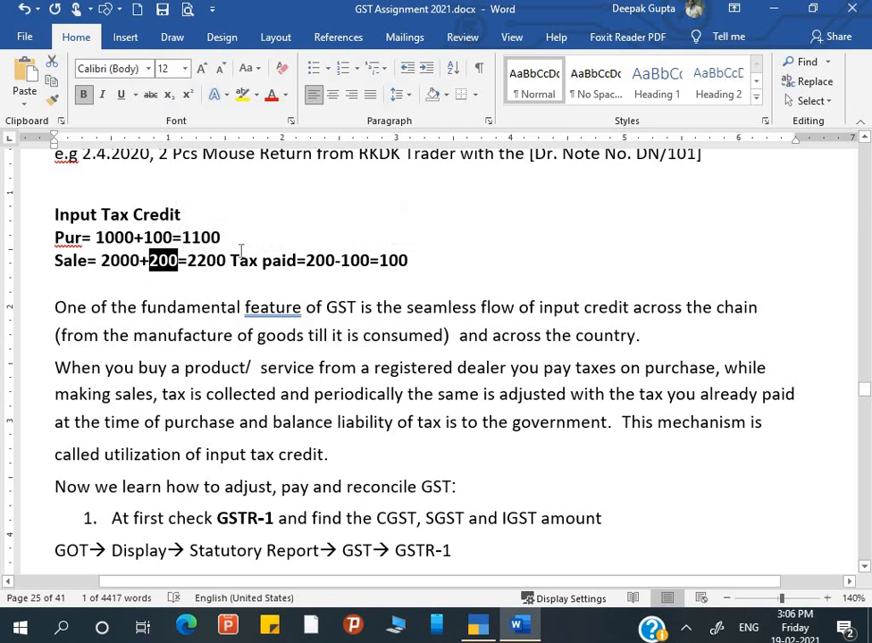
click(106, 238)
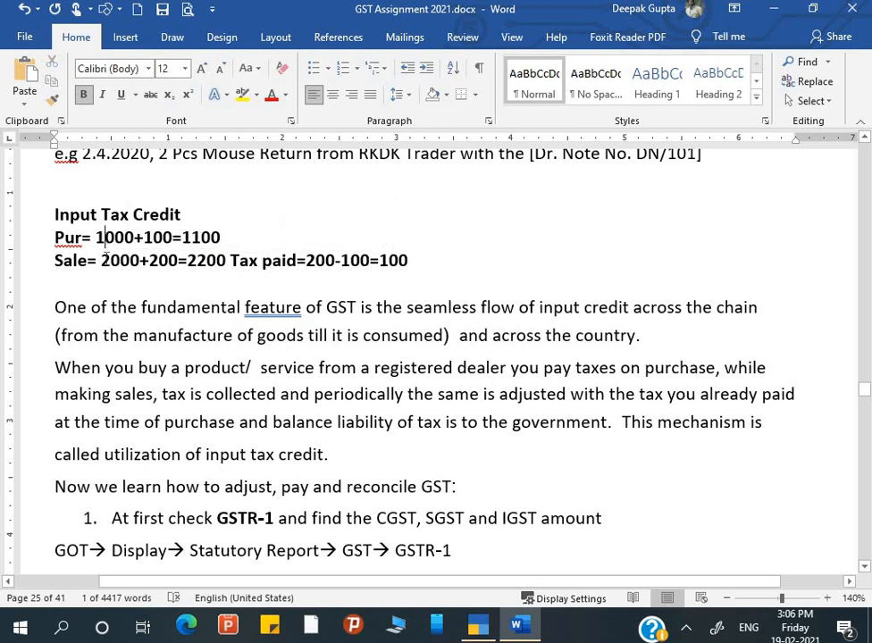
drag(101, 259, 144, 260)
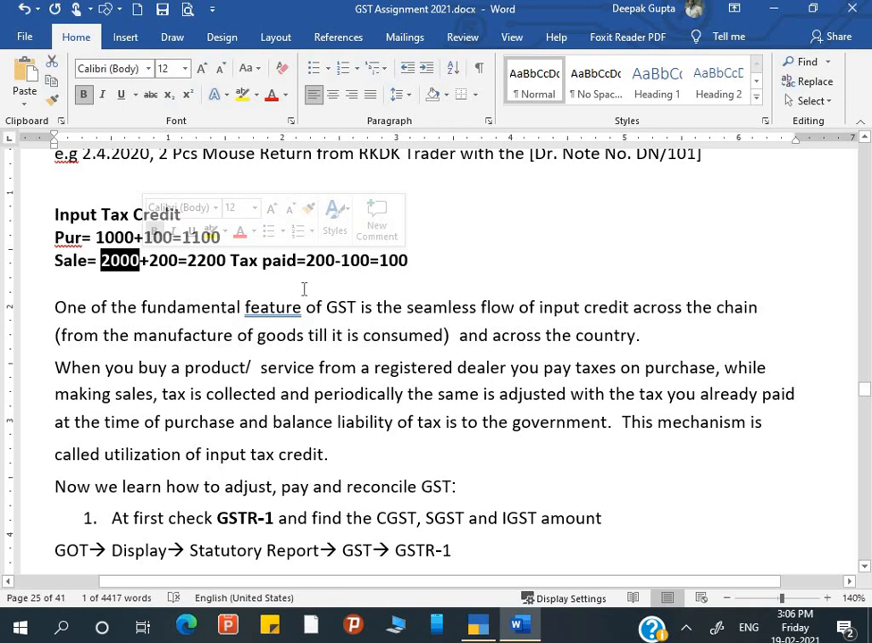
click(399, 279)
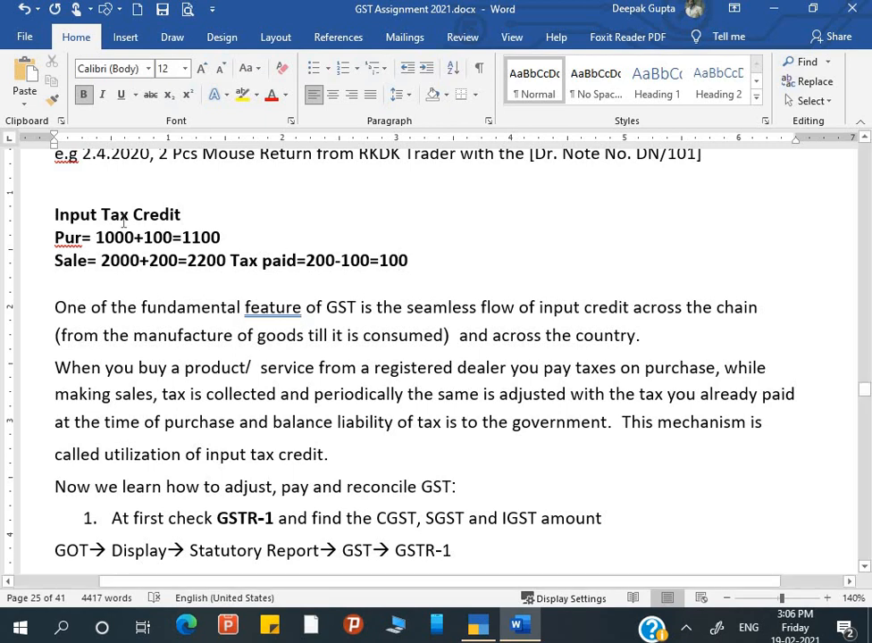
drag(150, 260, 179, 264)
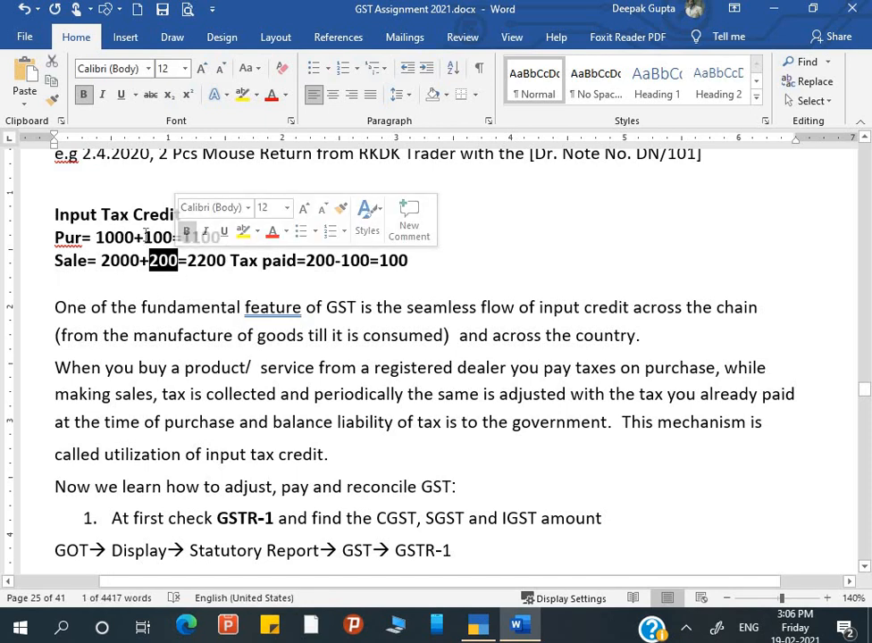
double_click(160, 234)
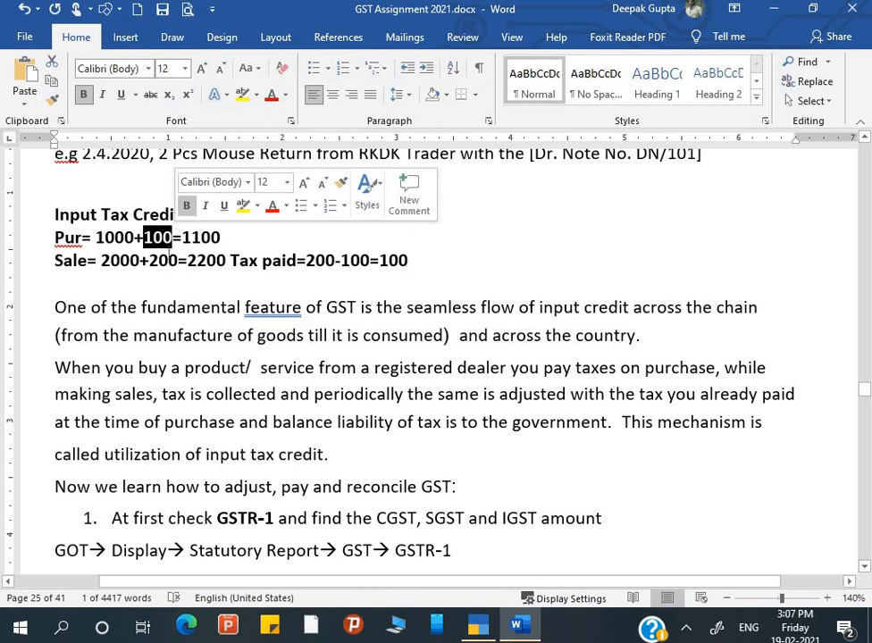
double_click(164, 260)
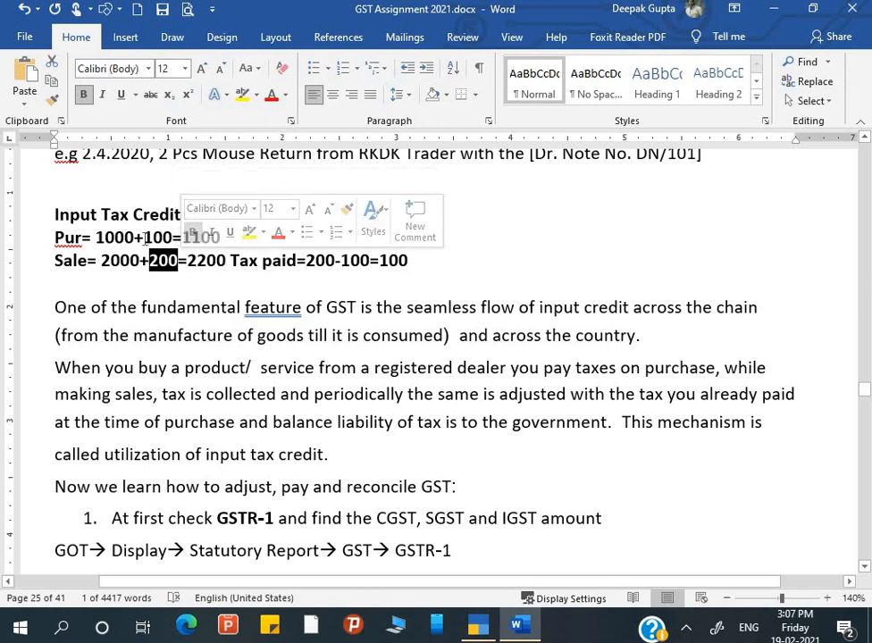
Select both the Pur and Sale lines and delete them.
click(146, 237)
key(Home)
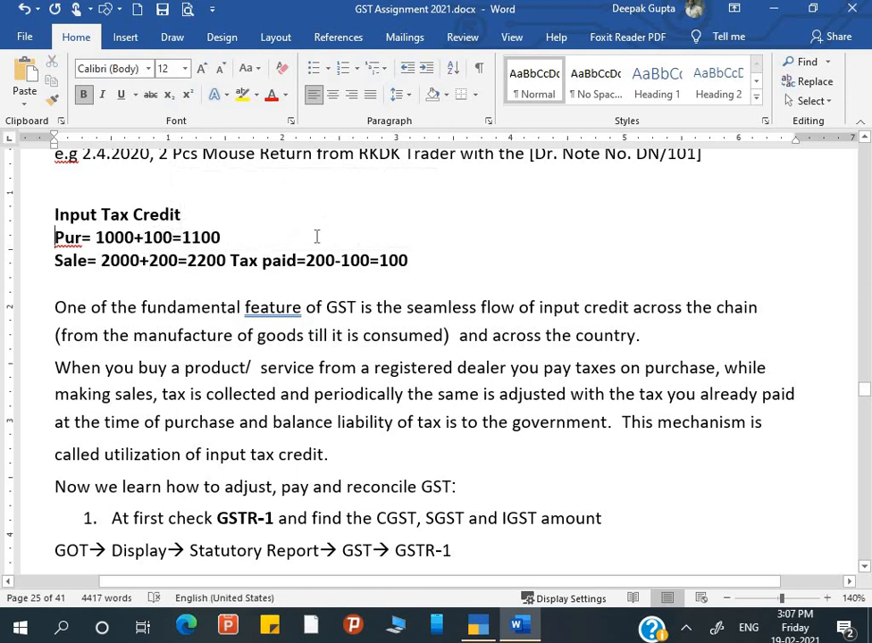
key(shift+Down)
key(shift+Down)
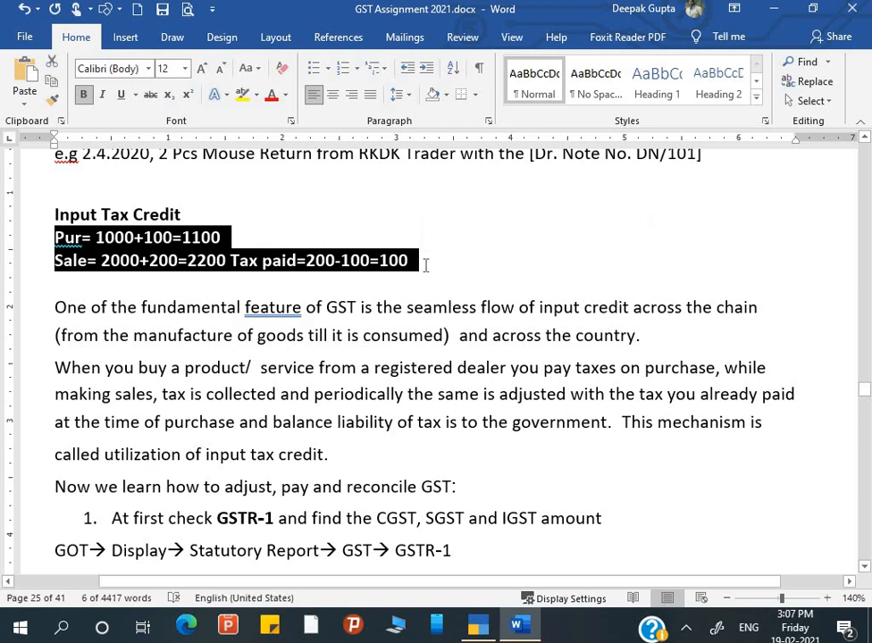
key(Delete)
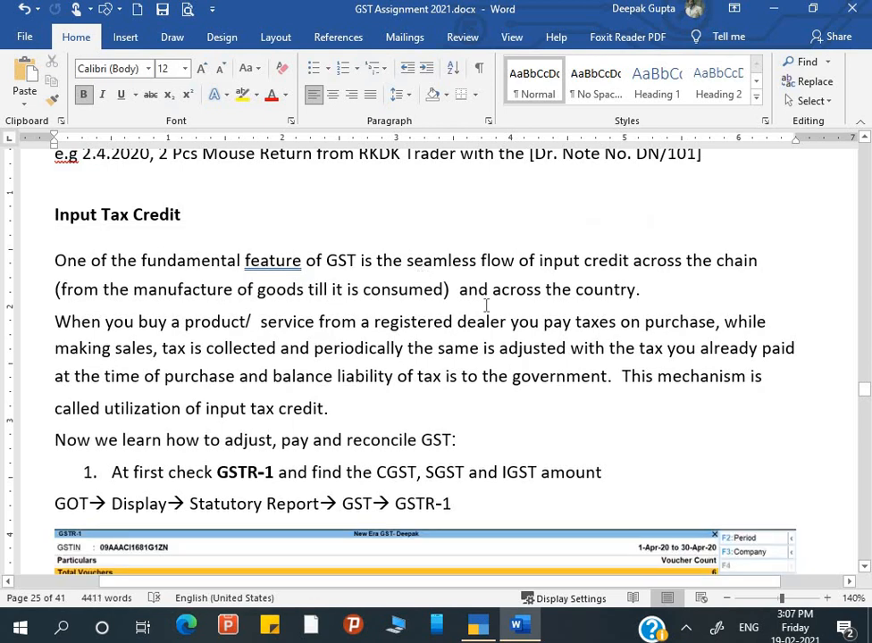
Scroll past the GSTR-1 and GSTR-2 screenshots to the Balance Sheet notes and Duty and Tax Group.
drag(487, 306, 407, 260)
click(342, 312)
scroll(341, 313, down, 2)
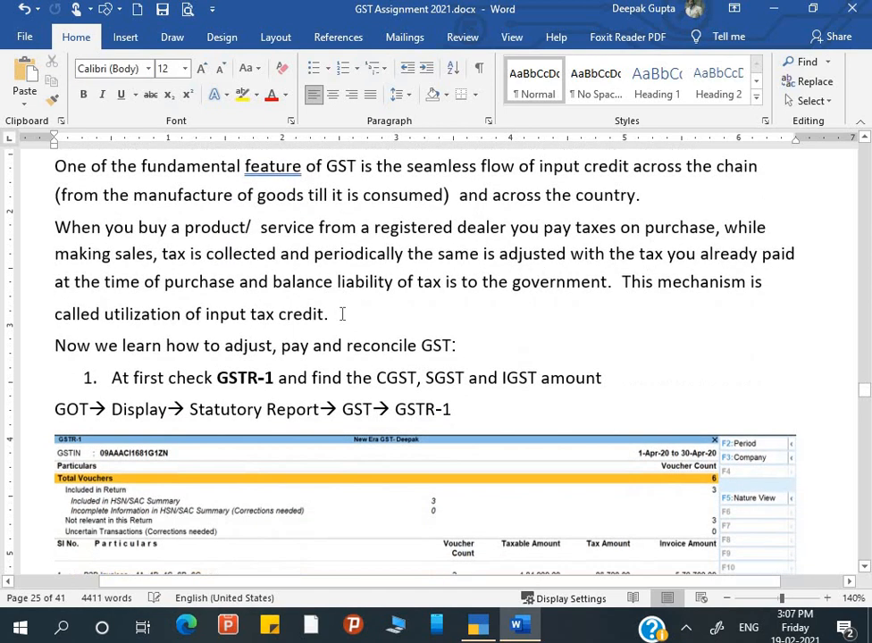
scroll(342, 313, down, 1)
scroll(227, 312, down, 2)
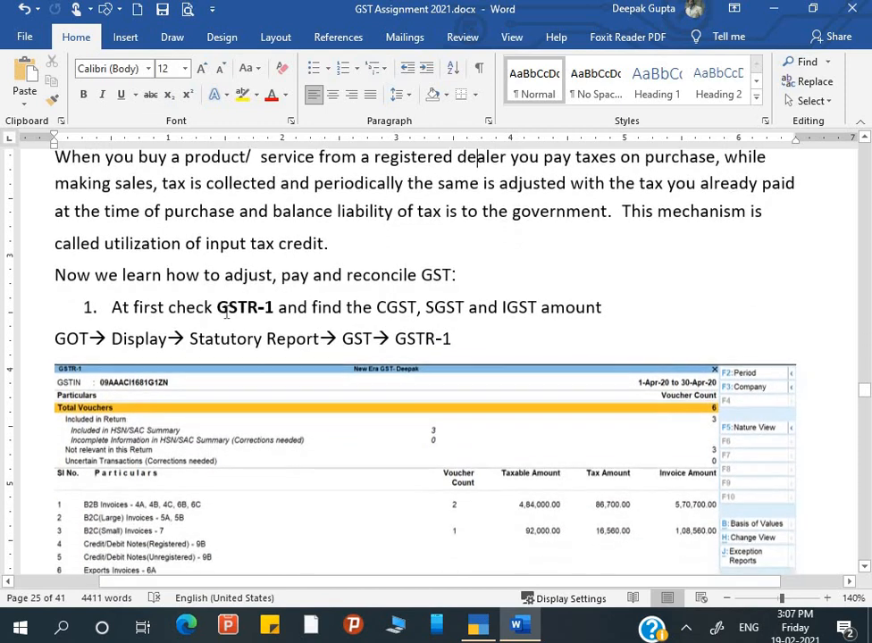
scroll(227, 312, up, 3)
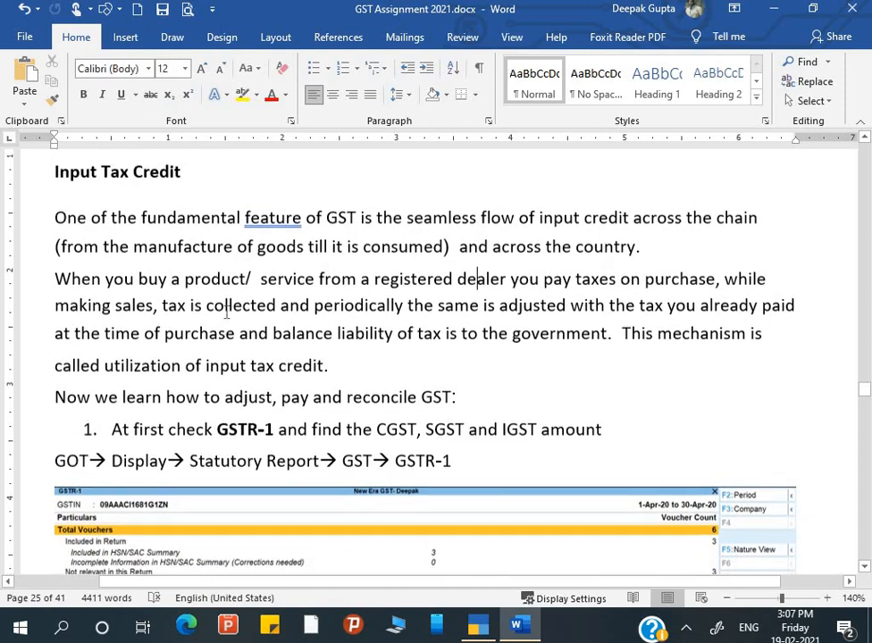
scroll(227, 312, down, 1)
scroll(227, 312, down, 2)
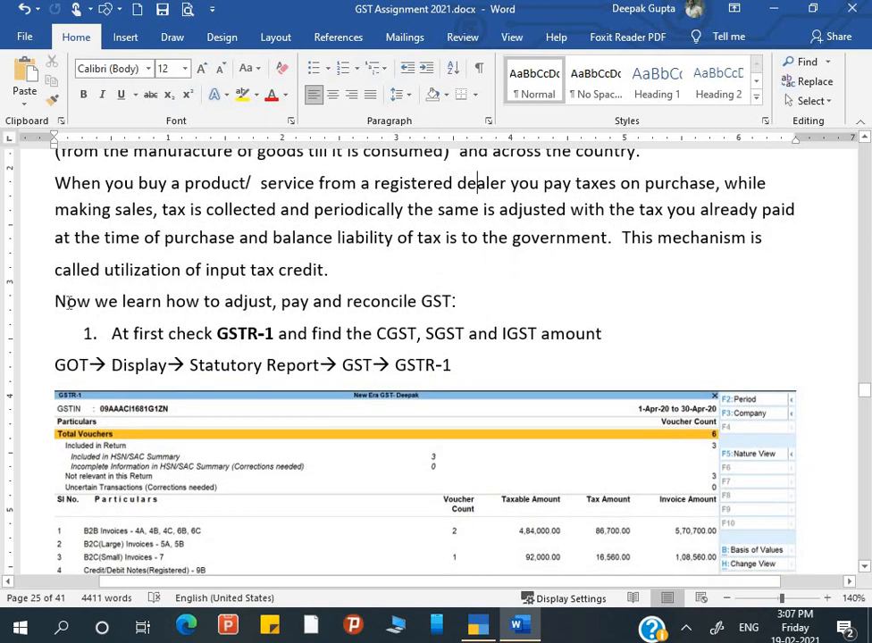
scroll(69, 302, down, 3)
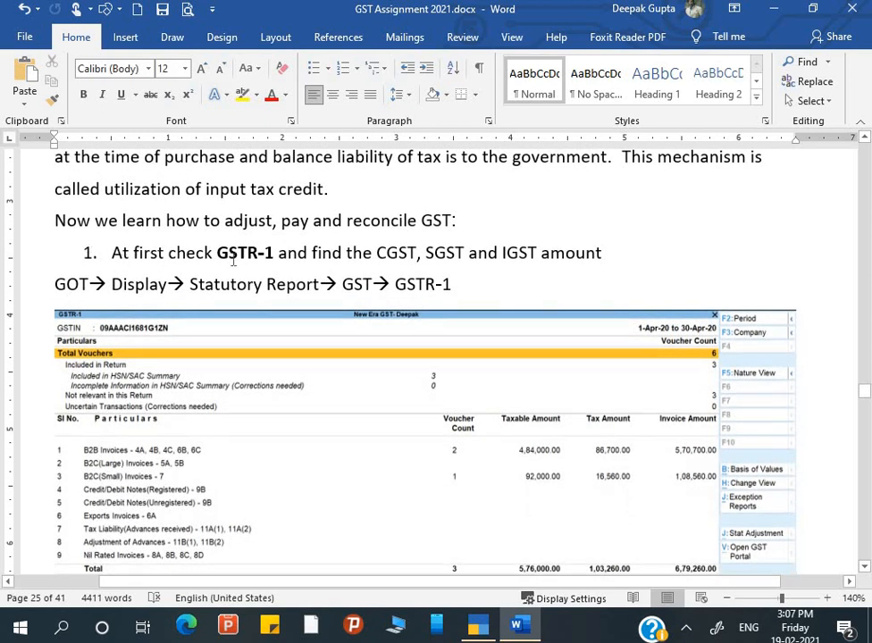
scroll(340, 257, down, 6)
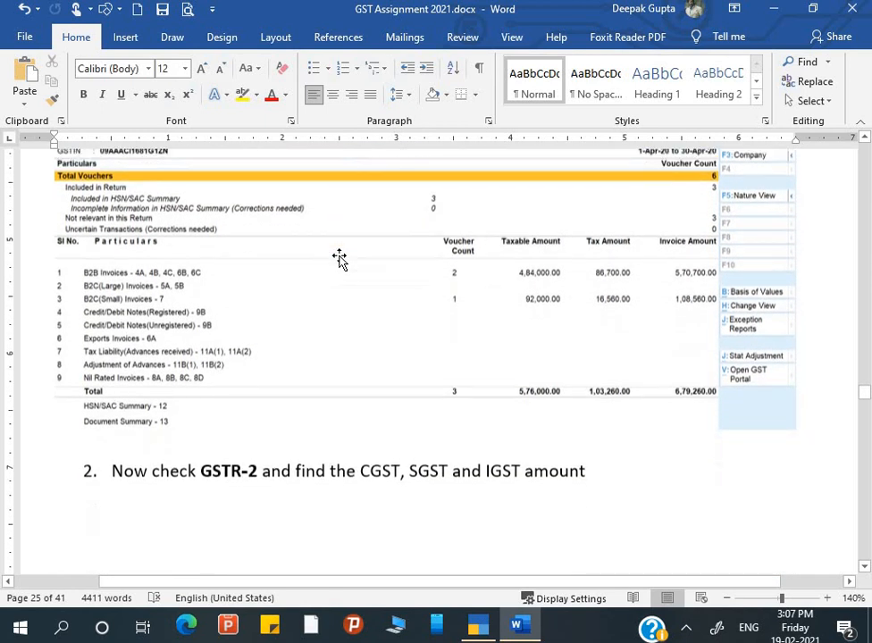
scroll(340, 258, down, 20)
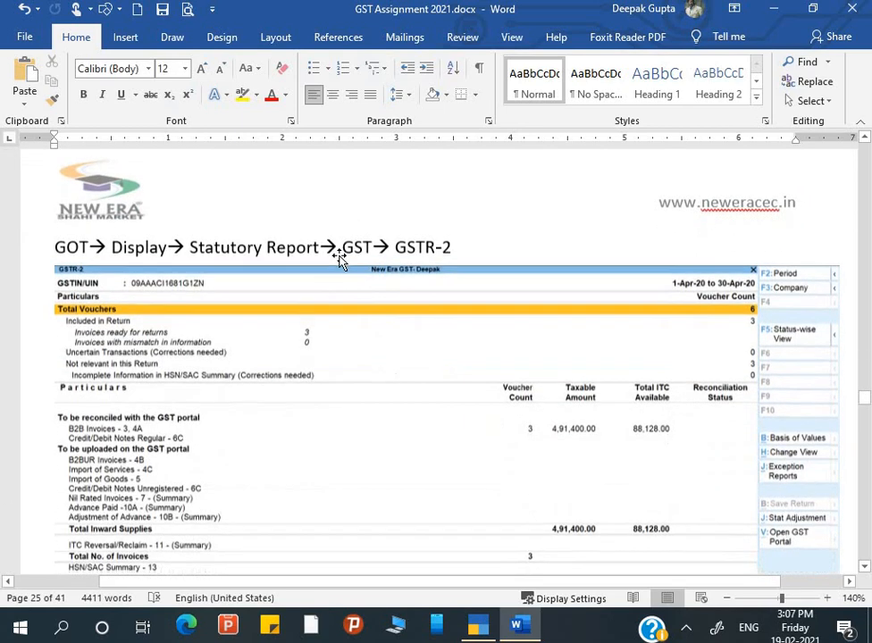
scroll(340, 258, down, 11)
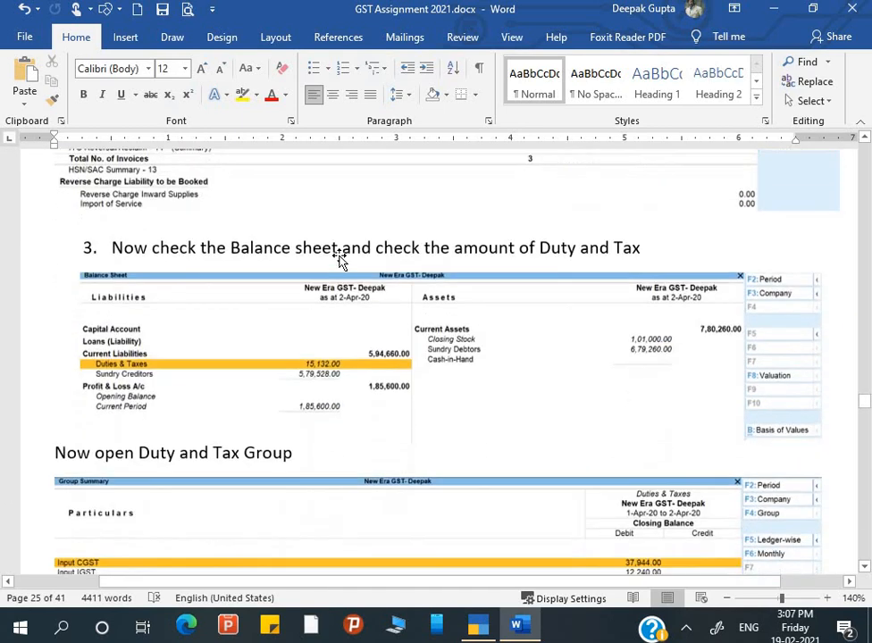
Back in TallyPrime, navigate Display More Reports > GST Reports to reach GSTR-1 for April 2020.
key(alt+Tab)
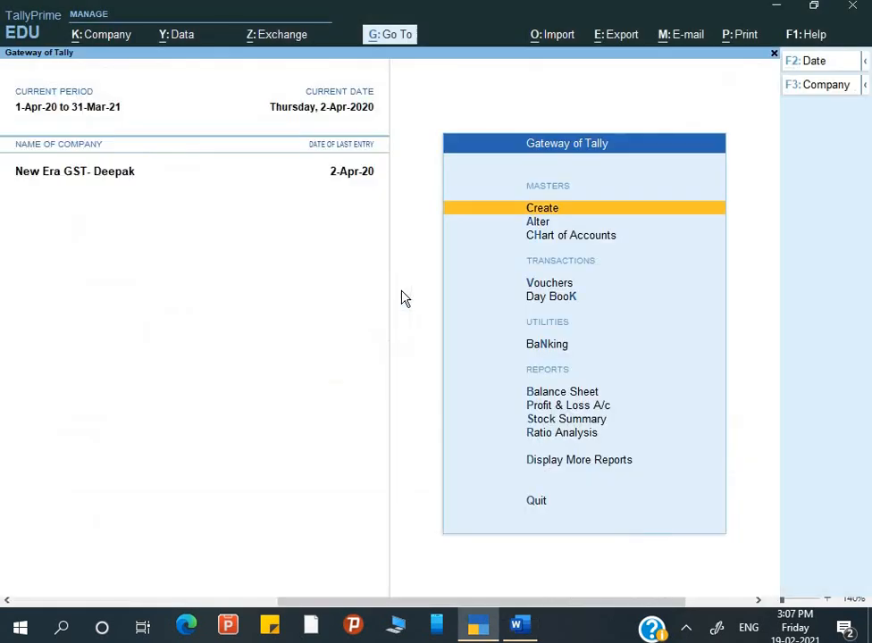
key(Down)
key(Down)
key(Down)
key(Down)
key(Down)
key(Down)
key(Down)
key(Down)
key(Down)
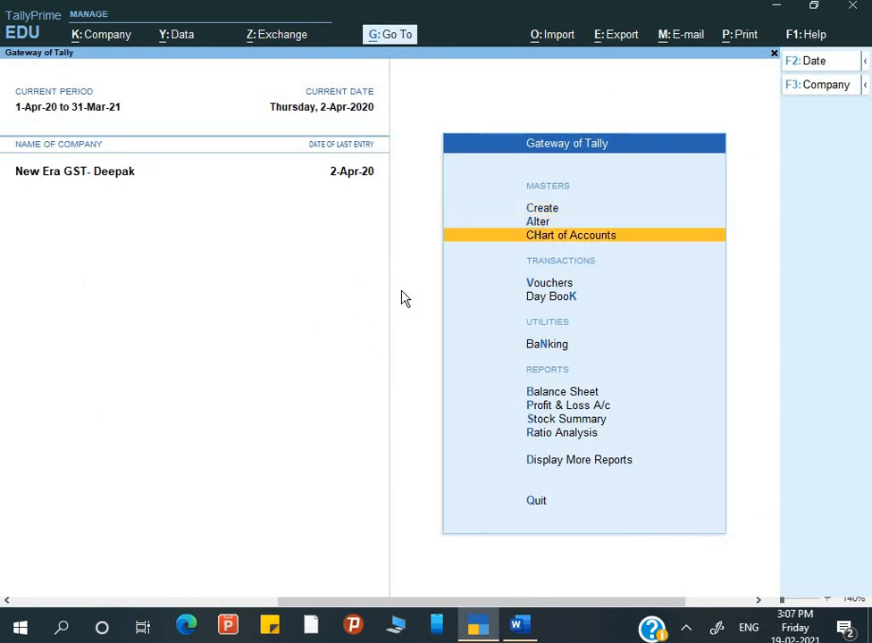
key(Down)
key(Up)
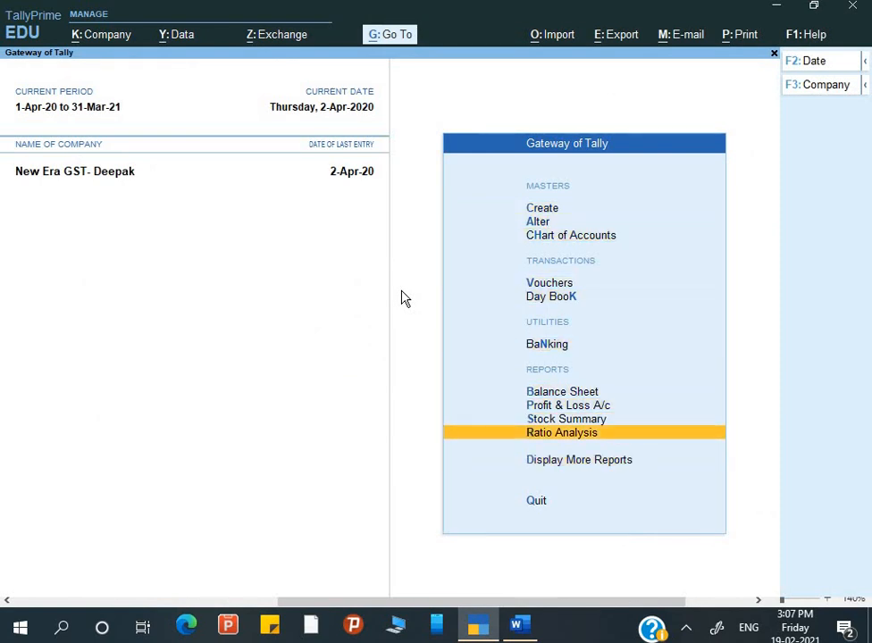
key(Down)
key(Return)
key(Down)
key(Down)
key(Down)
key(Down)
key(Down)
key(Down)
key(Down)
key(Down)
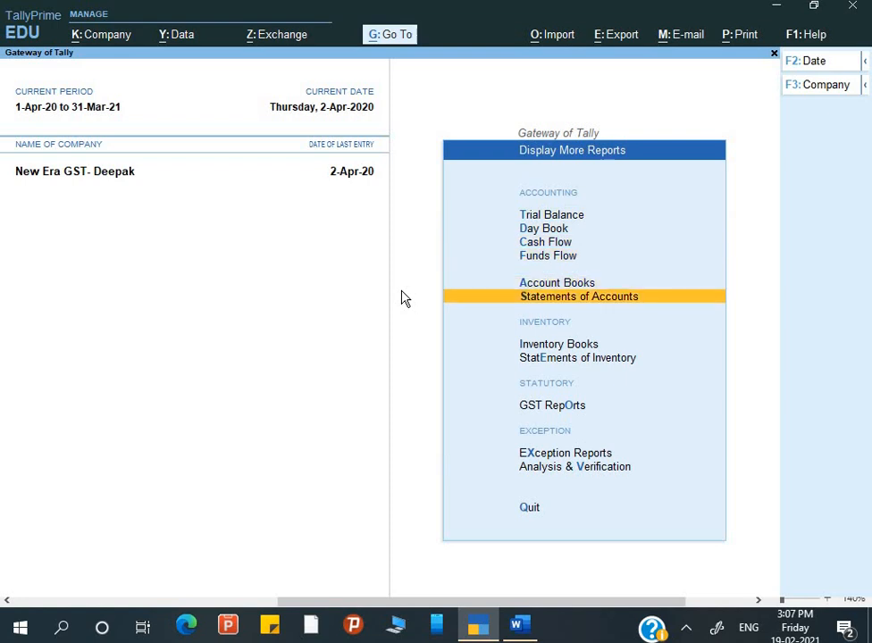
key(Return)
key(Return)
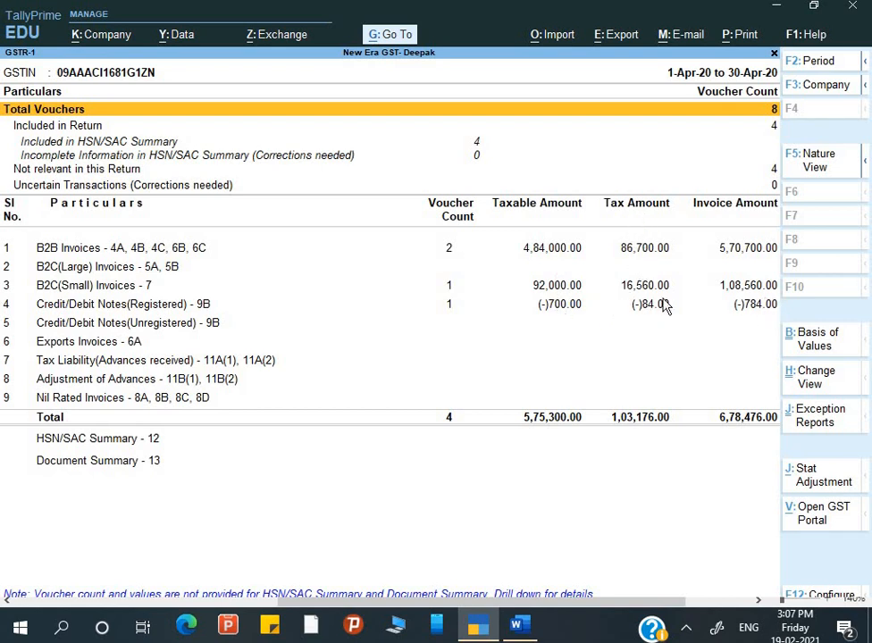
Review the GSTR-1 summary (4 vouchers, 1,03,176.00 tax), then close it and move to GSTR-2.
key(Down)
key(Down)
key(Down)
key(Down)
key(Down)
key(Down)
key(Down)
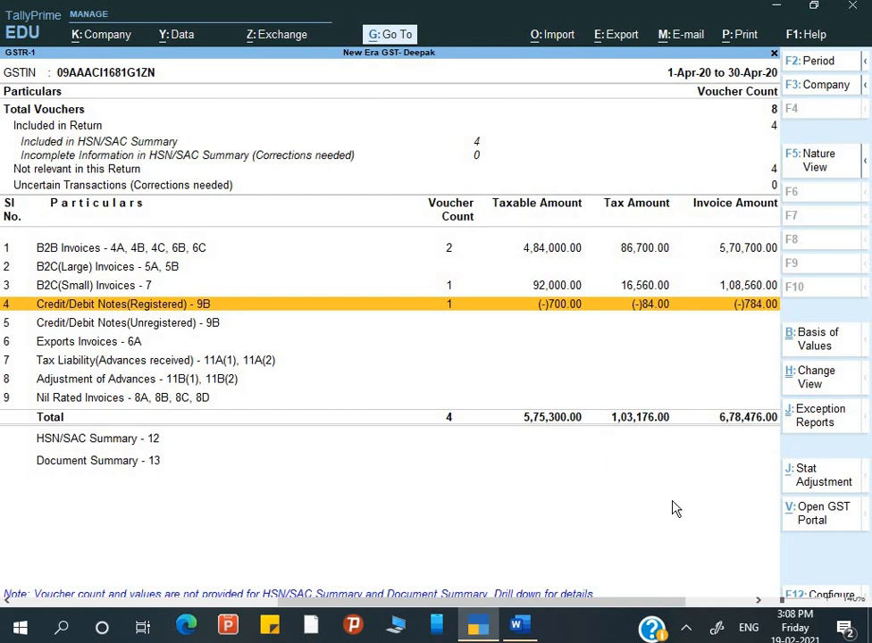
key(Escape)
key(Down)
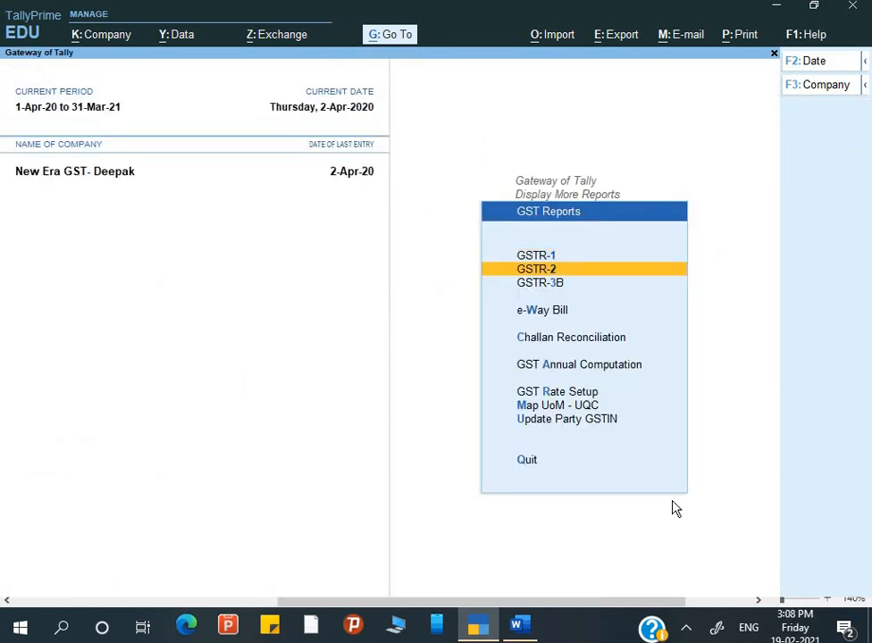
key(Return)
key(alt+F5)
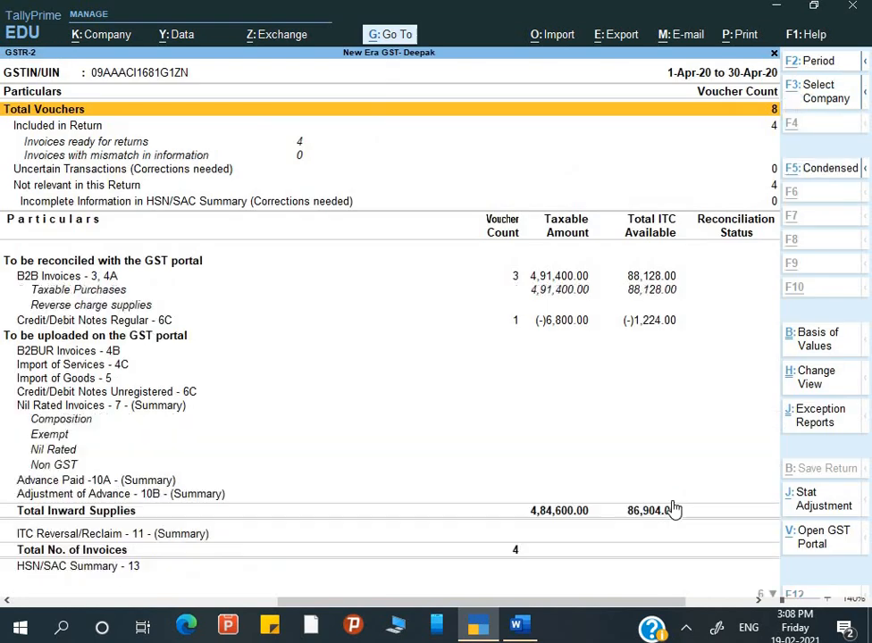
key(alt+F5)
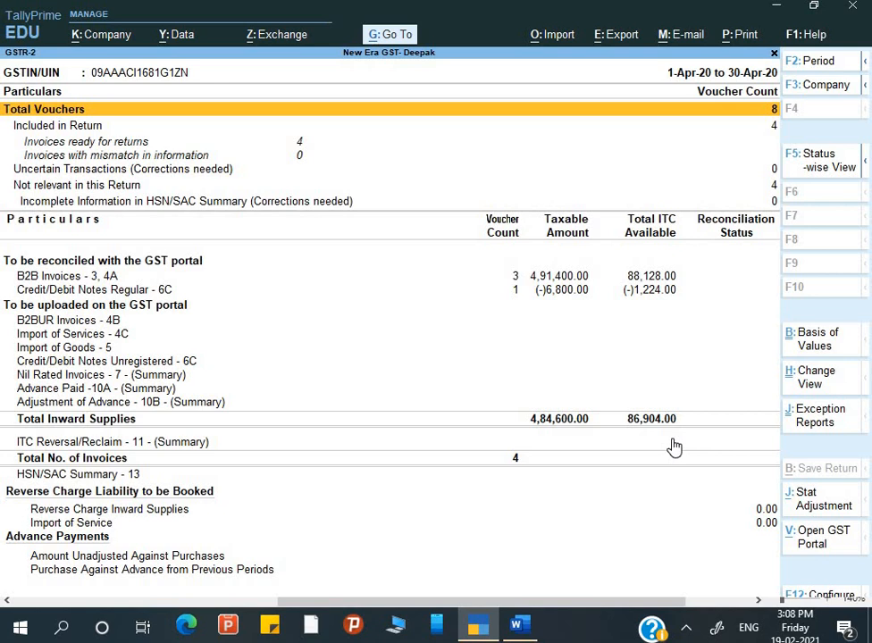
key(Escape)
key(Up)
key(Return)
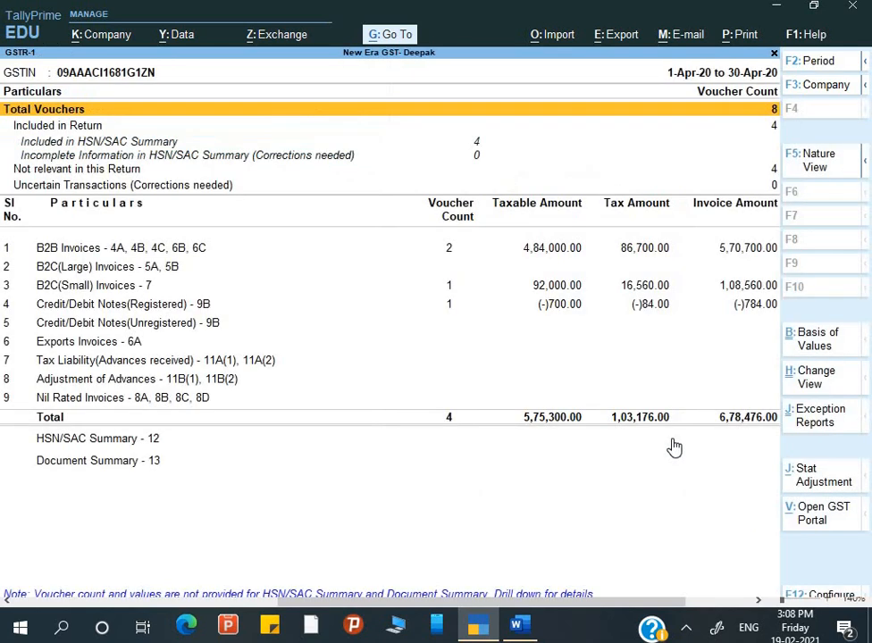
key(Escape)
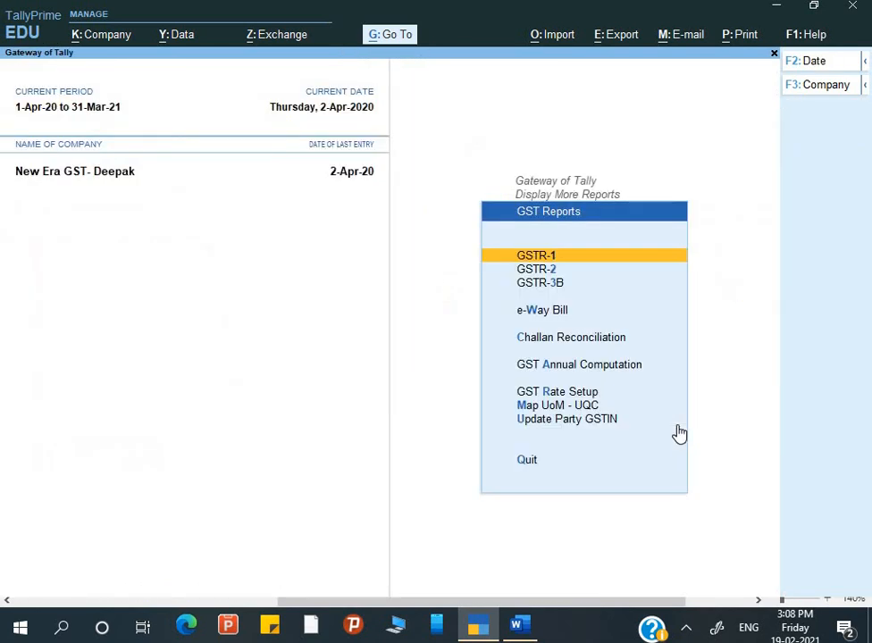
key(Down)
key(Return)
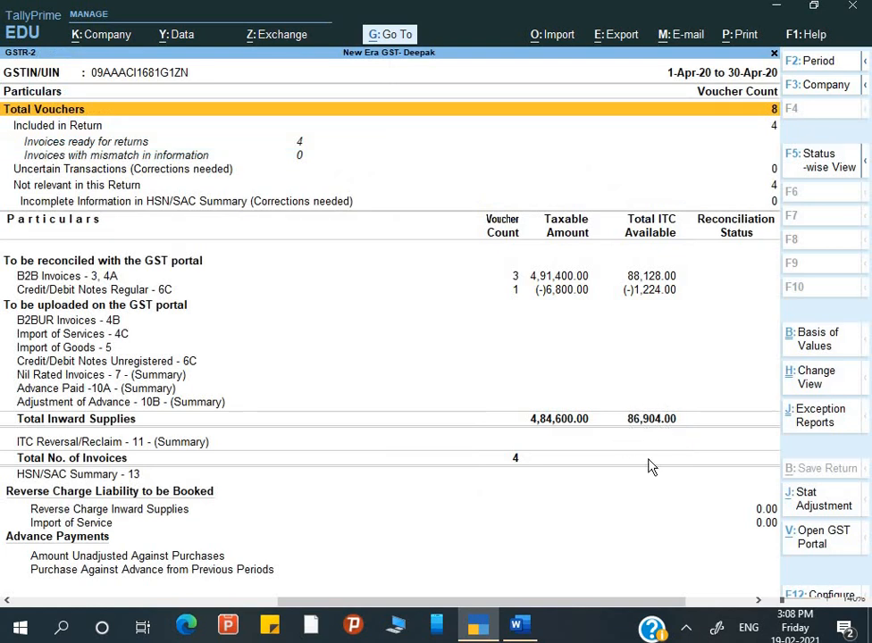
key(Escape)
key(Down)
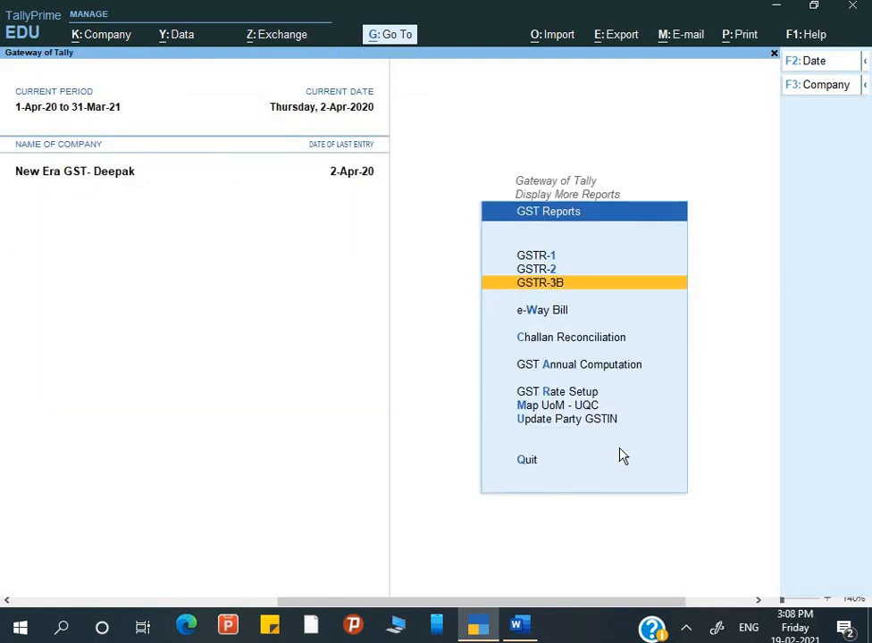
Review GSTR-3B (8 vouchers, 86,904.00 eligible ITC), then back out of the GST report lists.
key(Return)
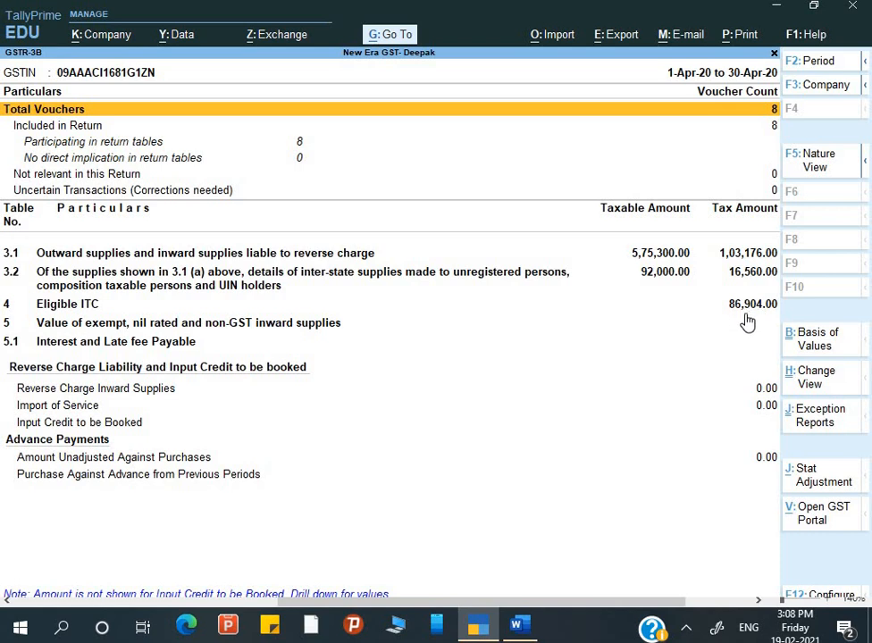
key(Escape)
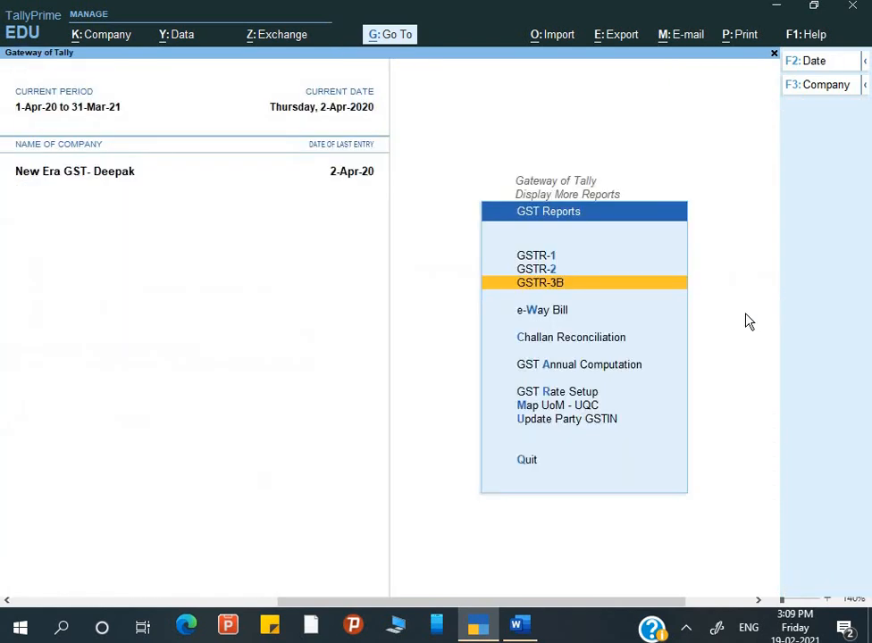
key(Escape)
key(Escape)
key(Escape)
Decline quitting, open the Balance Sheet in detailed view and drill into Duties & Taxes.
key(n)
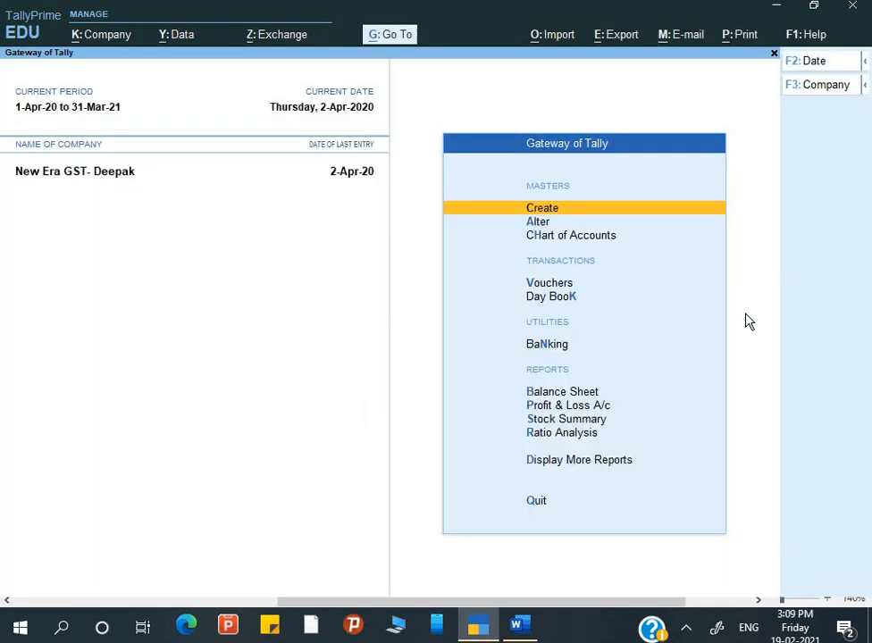
key(Down)
key(Down)
key(Down)
key(Down)
key(Down)
key(Down)
key(Down)
key(Up)
key(Return)
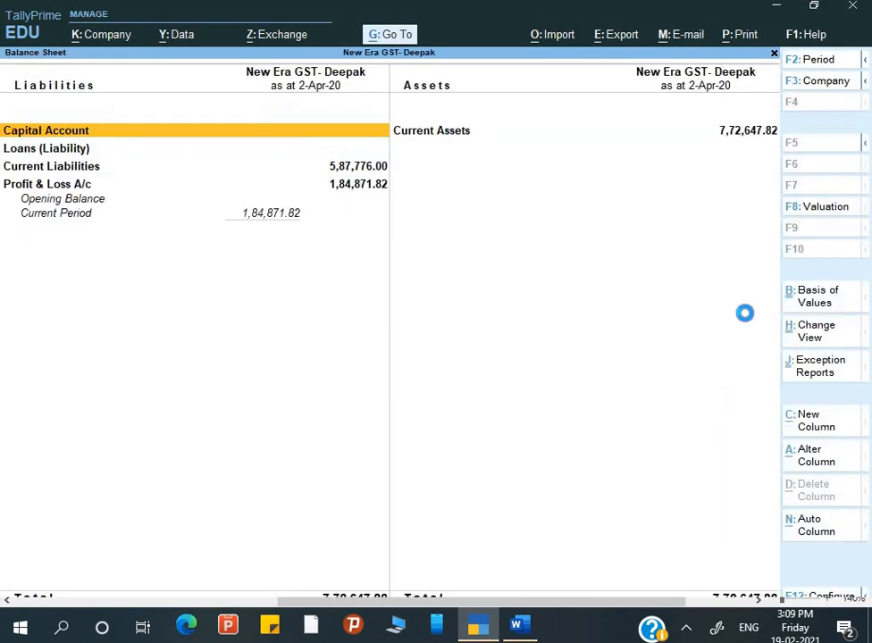
key(alt+F5)
key(Down)
key(Down)
key(Down)
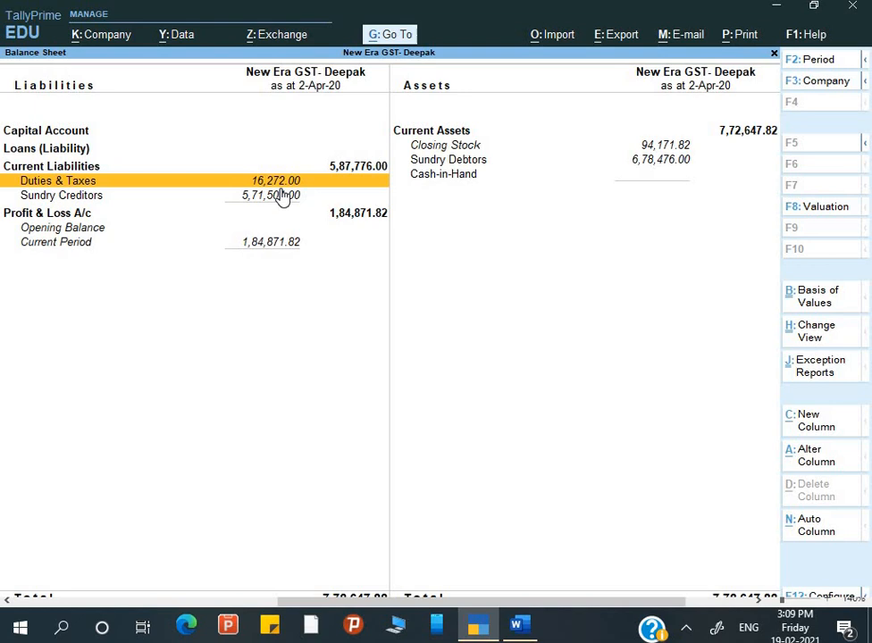
key(Return)
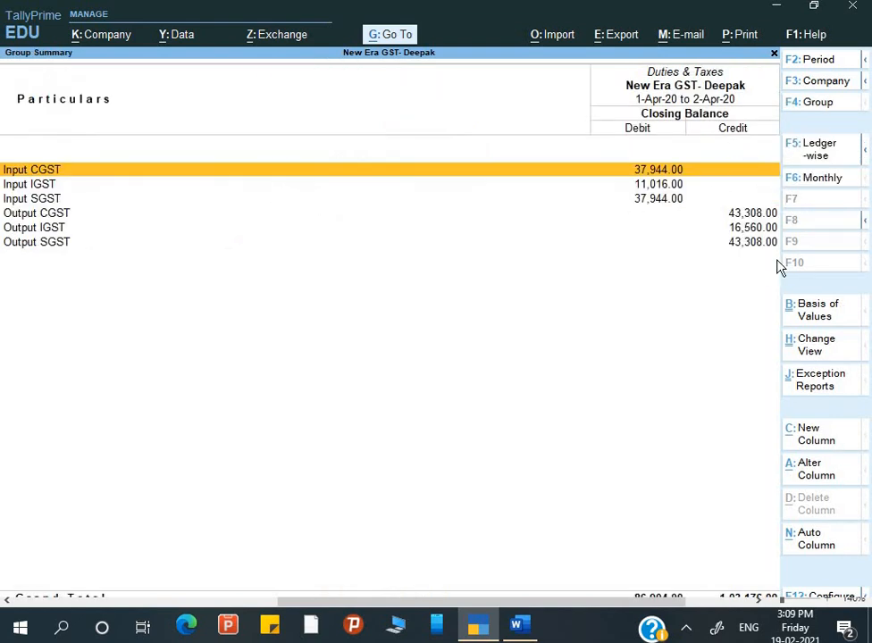
Check the Input/Output SGST and IGST balances, then bring up GST Assignment 2021 in Word.
key(Down)
key(Down)
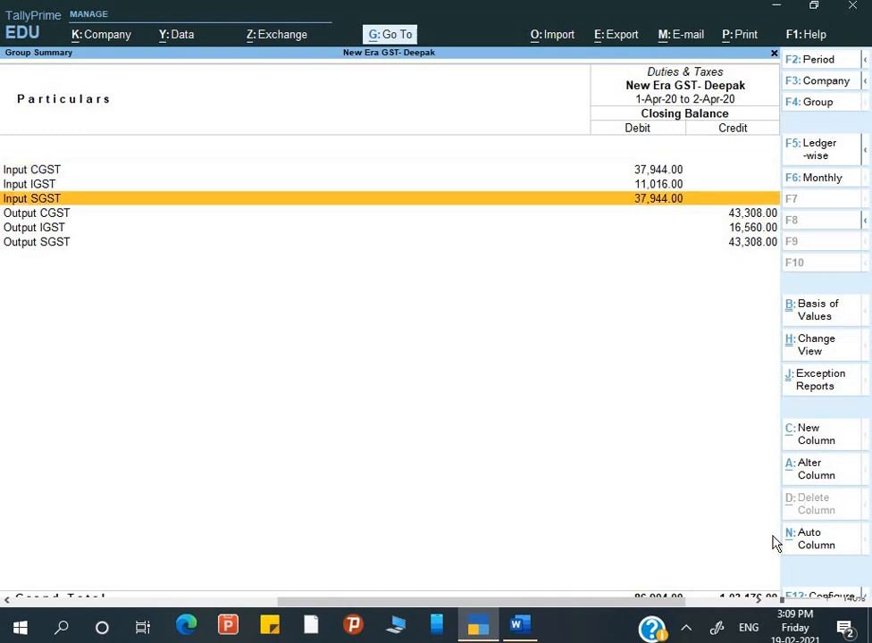
key(Down)
key(Down)
key(Down)
key(Up)
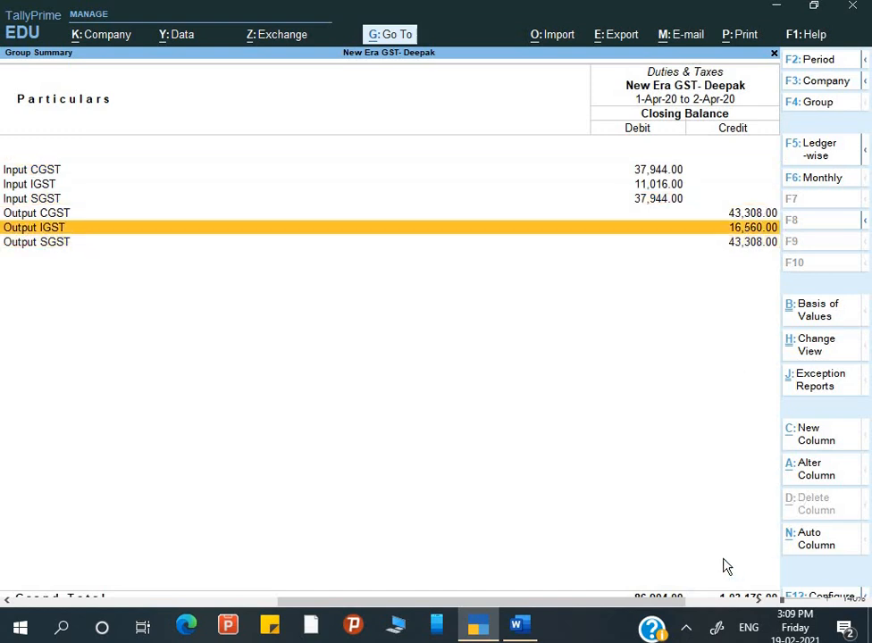
key(Up)
key(Up)
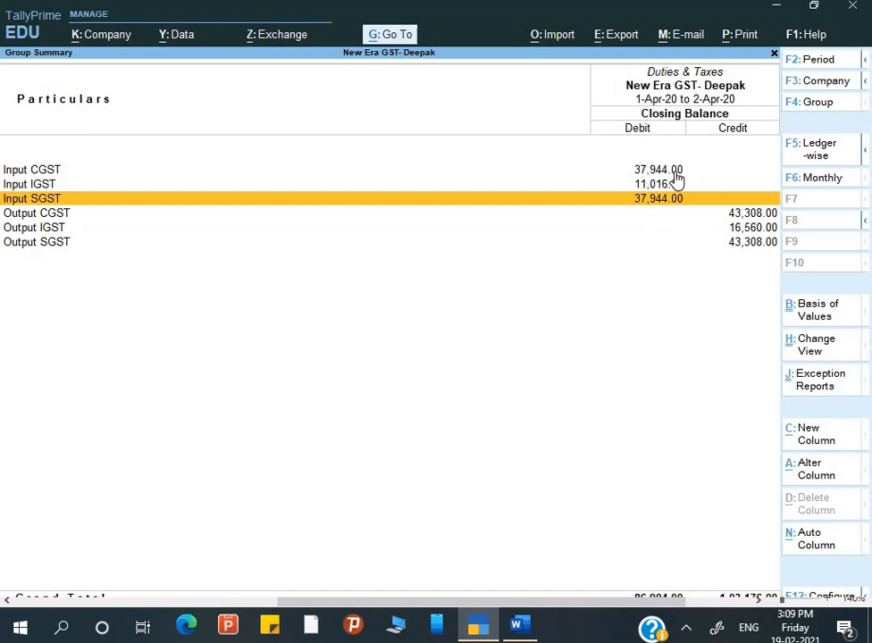
click(518, 629)
Insert a page break so step 4 starts on a new page.
scroll(473, 420, down, 7)
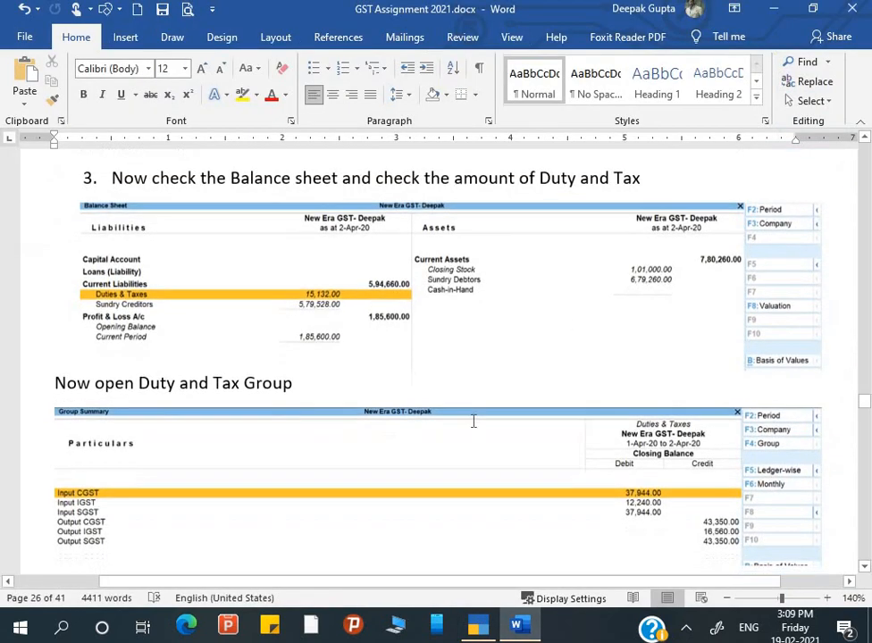
scroll(473, 421, down, 1)
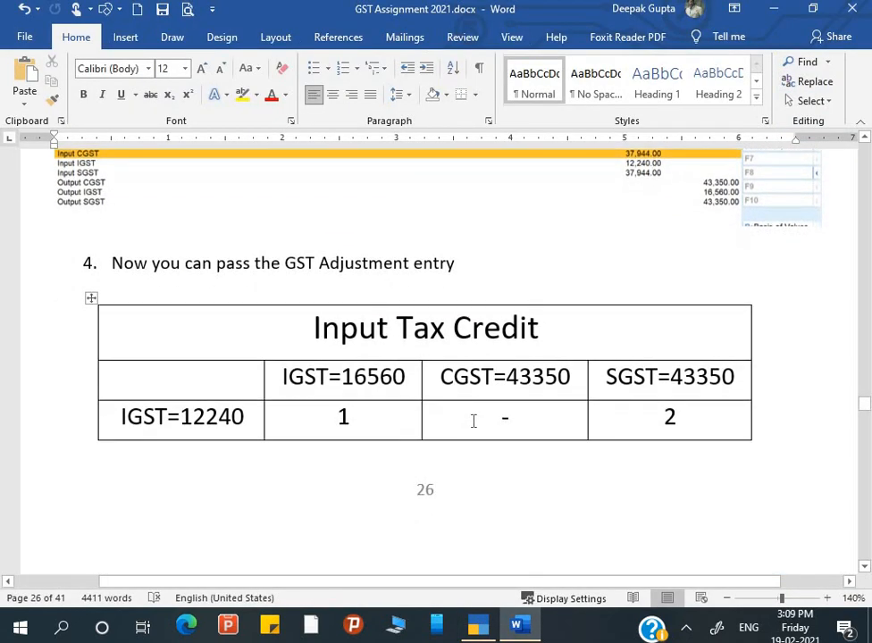
scroll(474, 421, up, 1)
click(80, 252)
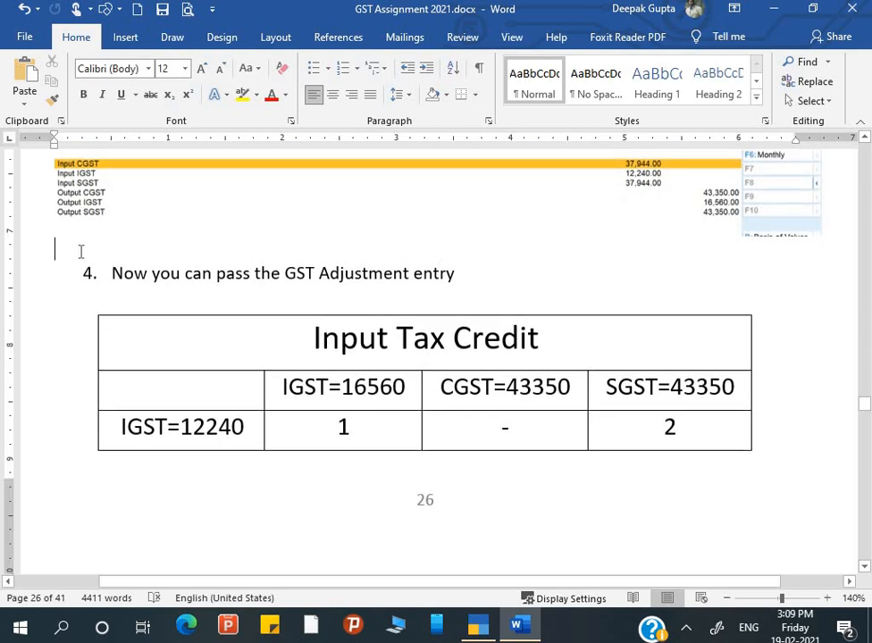
key(ctrl+Return)
Point out the output IGST 16560 and SGST 43350 columns and input IGST 12240, CGST 37944 rows.
scroll(340, 347, down, 1)
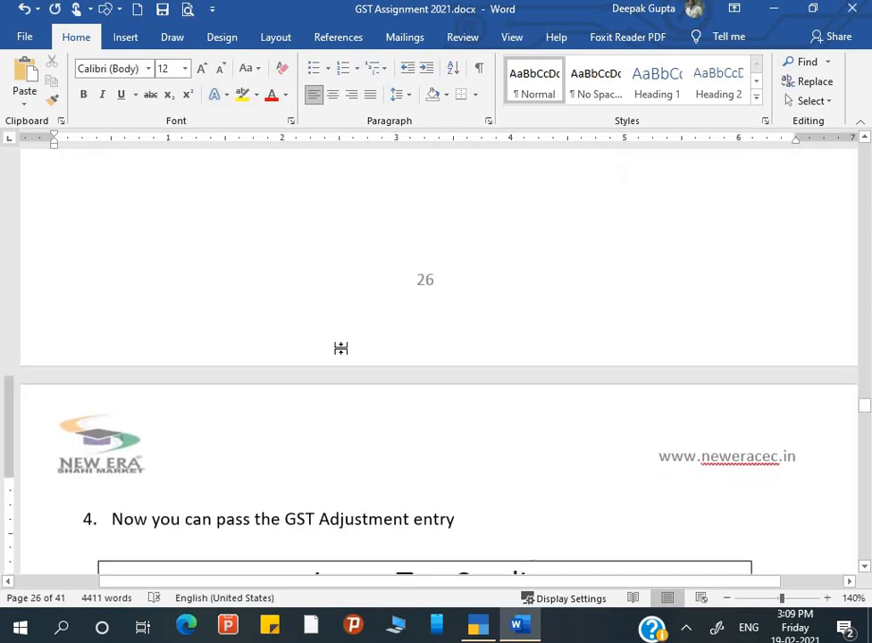
scroll(341, 347, down, 5)
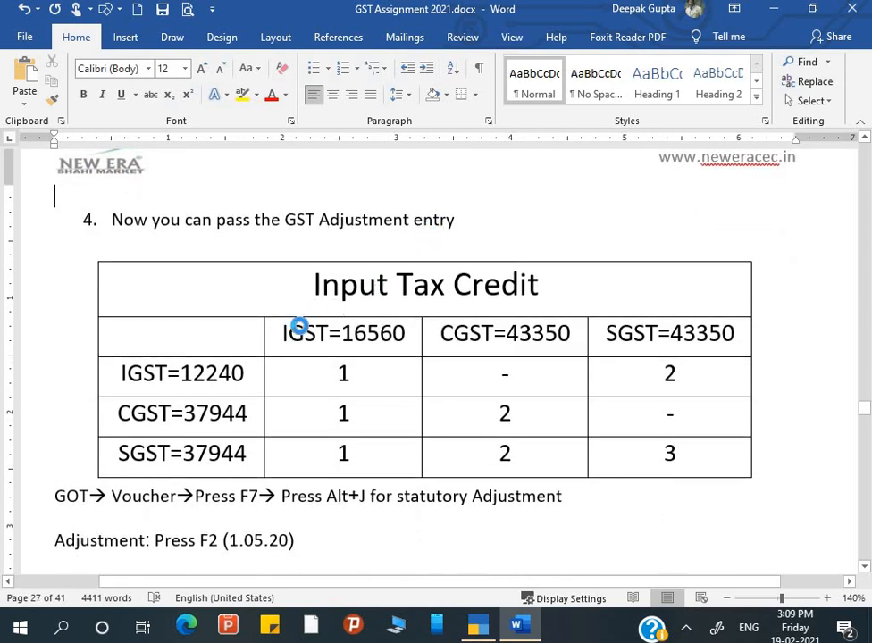
click(409, 339)
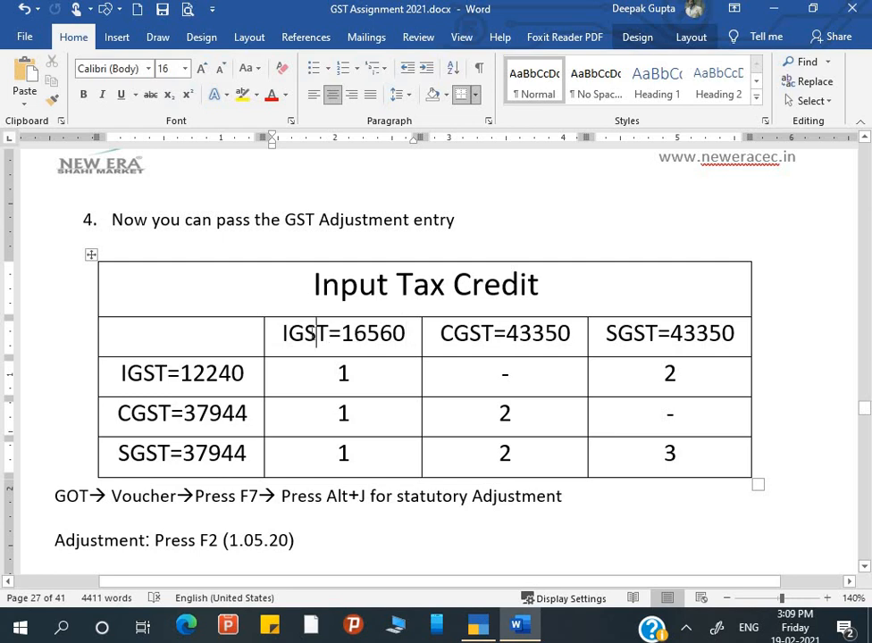
click(341, 333)
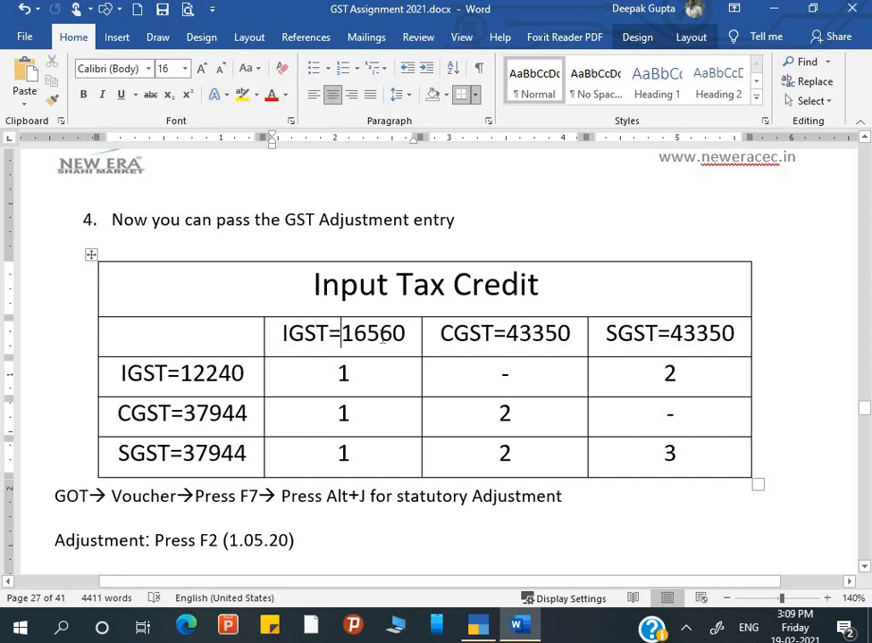
click(608, 333)
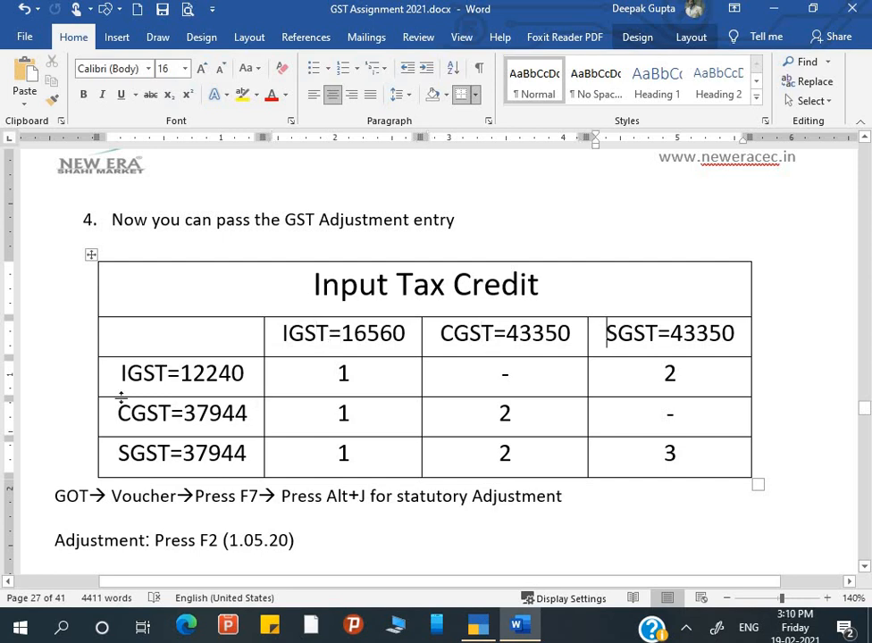
click(149, 385)
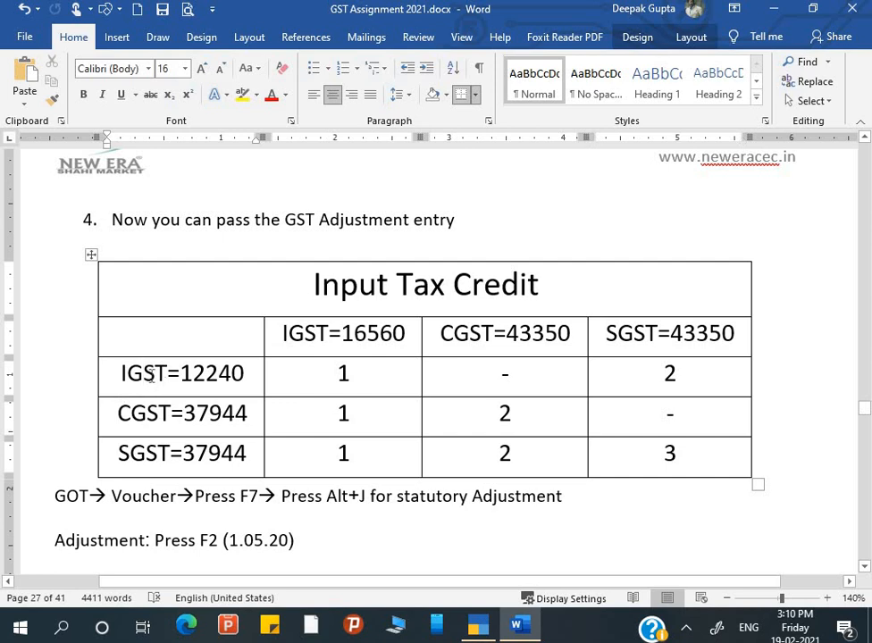
click(153, 377)
click(155, 429)
Explain setting off the IGST 16560 column against input IGST 12240, CGST 37944 and SGST 37944 rows.
click(304, 334)
click(109, 376)
click(330, 338)
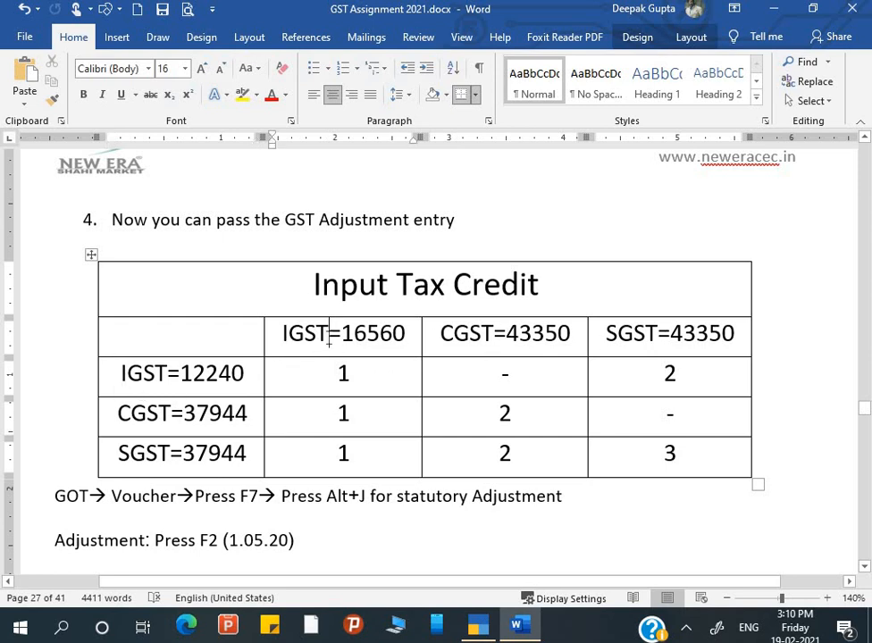
click(156, 377)
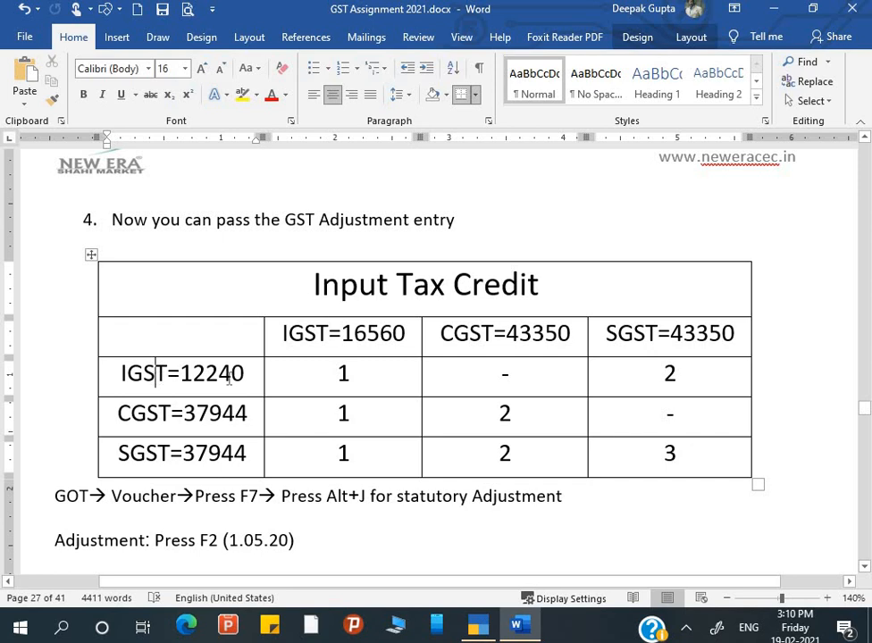
click(200, 412)
click(329, 351)
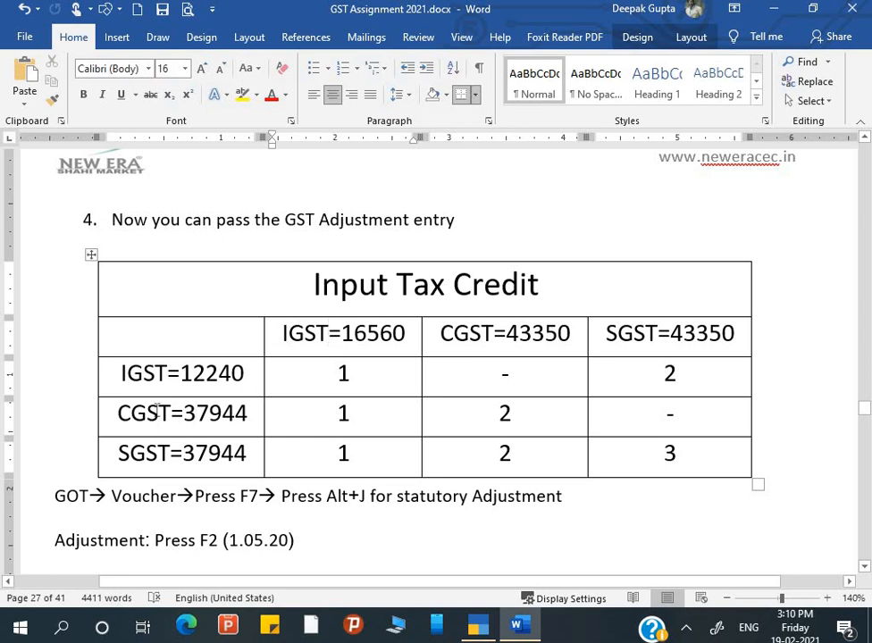
click(171, 451)
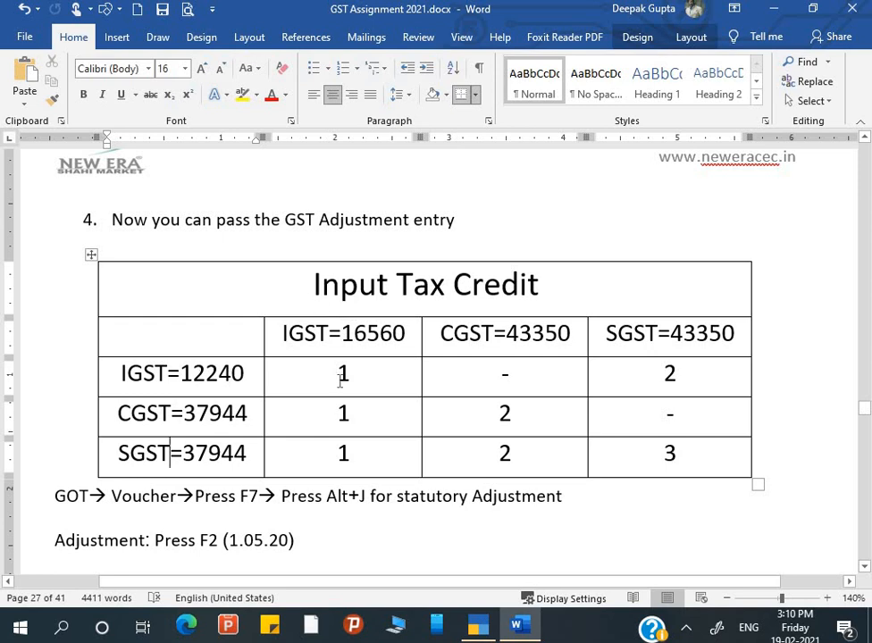
In the IGST 12240 row, change the CGST cell to 2 and the SGST cell to 3.
click(527, 370)
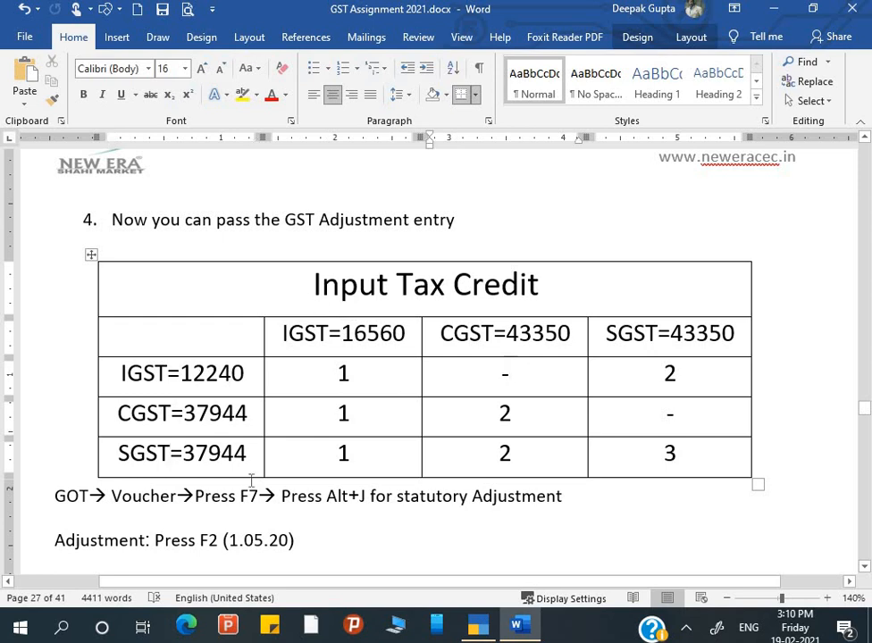
key(BackSpace)
text(2)
key(Right)
key(Right)
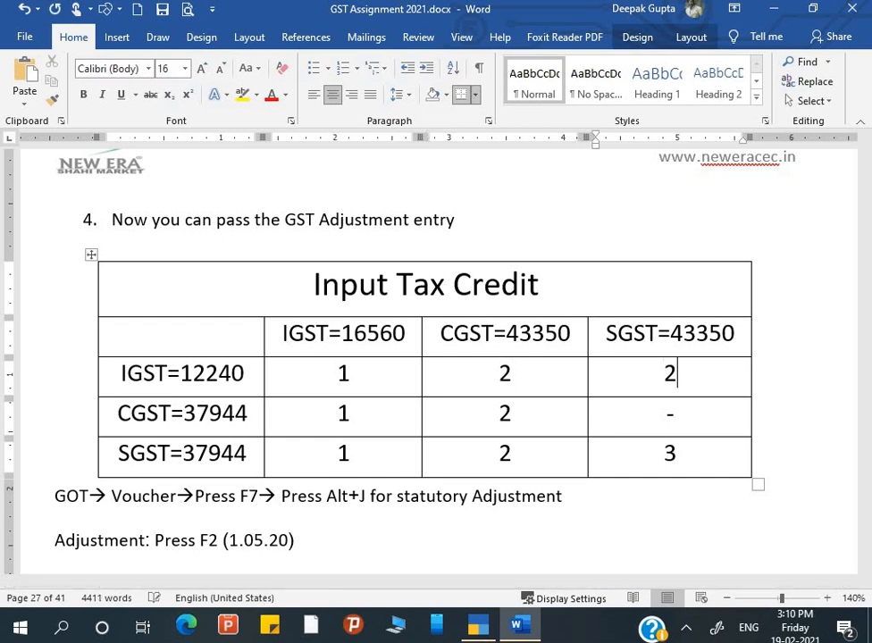
key(BackSpace)
text(3)
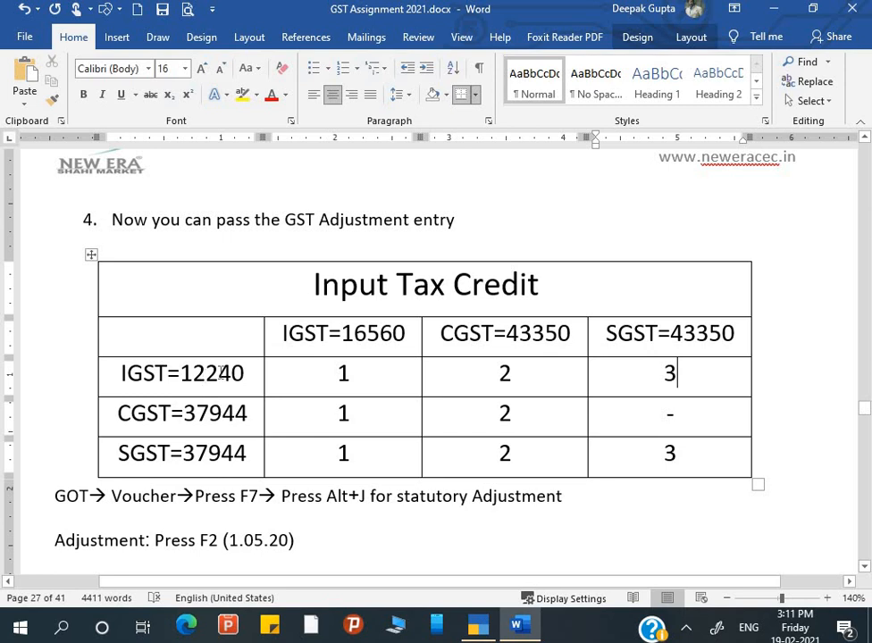
Check the revised IGST row and step through the CGST 37944 row's cells.
click(221, 373)
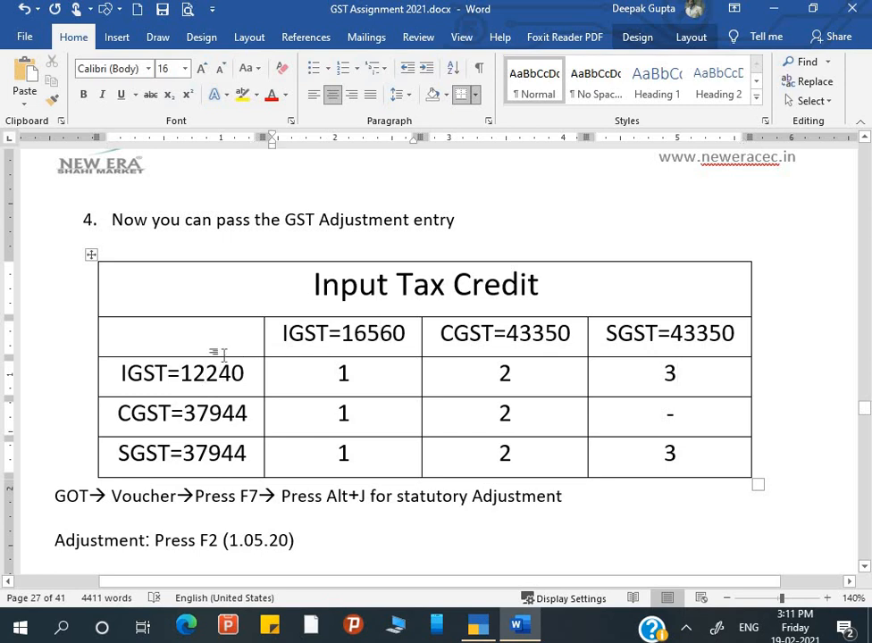
click(184, 334)
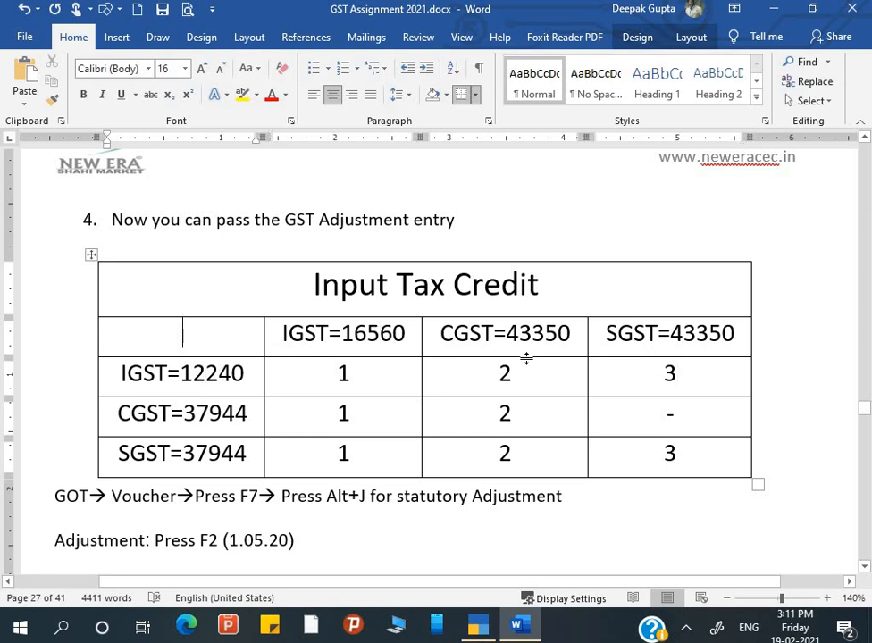
click(690, 375)
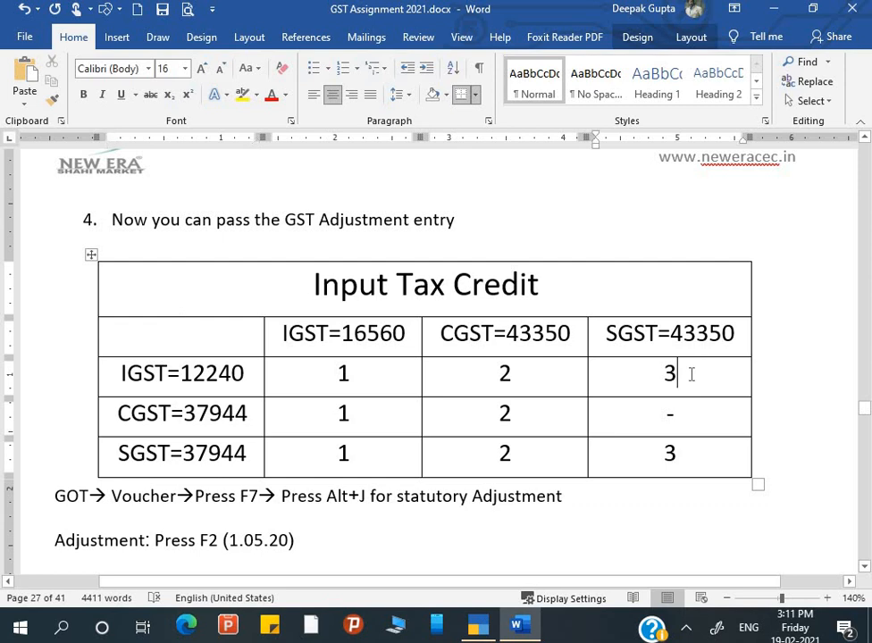
click(225, 413)
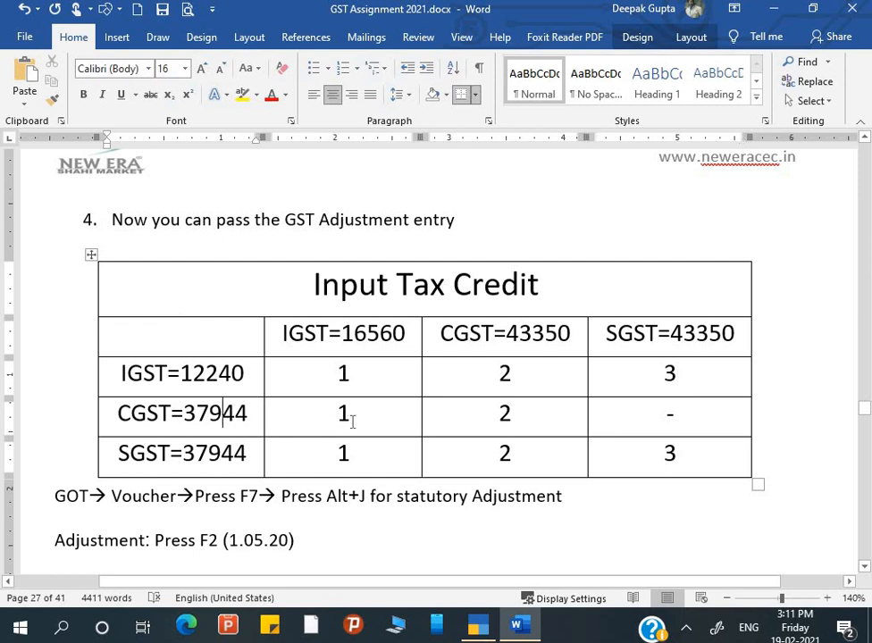
click(356, 420)
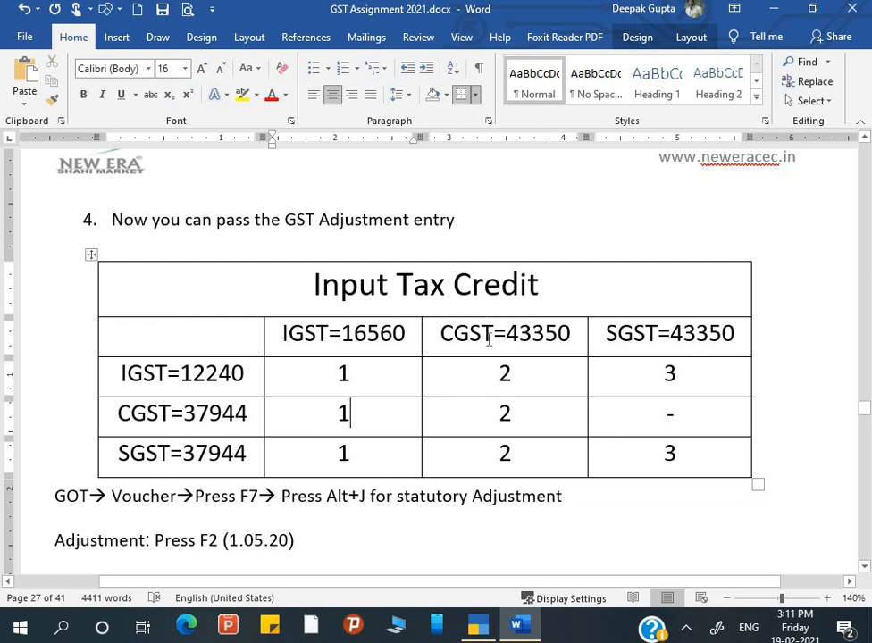
click(514, 413)
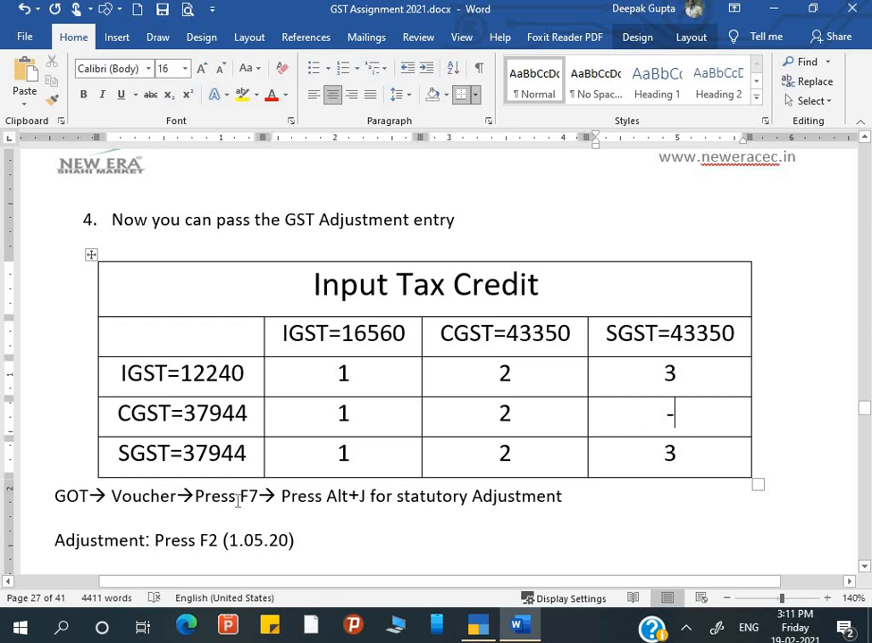
Change the SGST 37944 row's CGST cell to '-' and its SGST cell to 2, then return to TallyPrime.
click(195, 453)
click(361, 457)
click(558, 469)
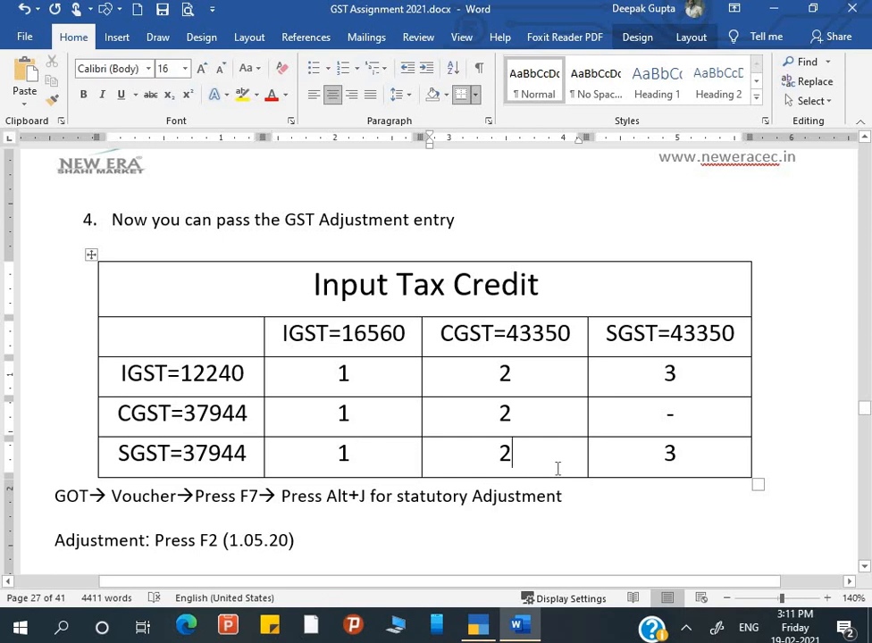
key(BackSpace)
text(-)
click(711, 459)
key(BackSpace)
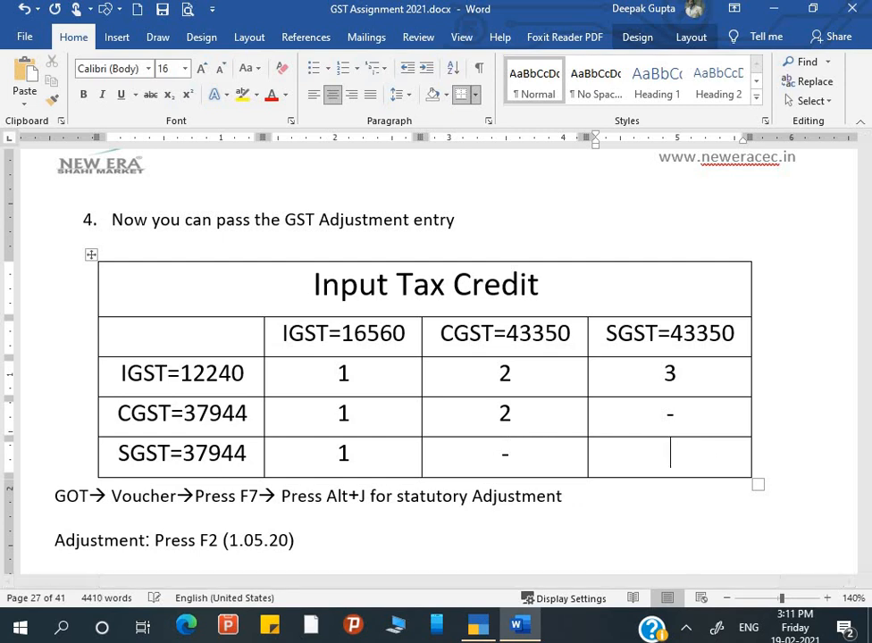
text(2)
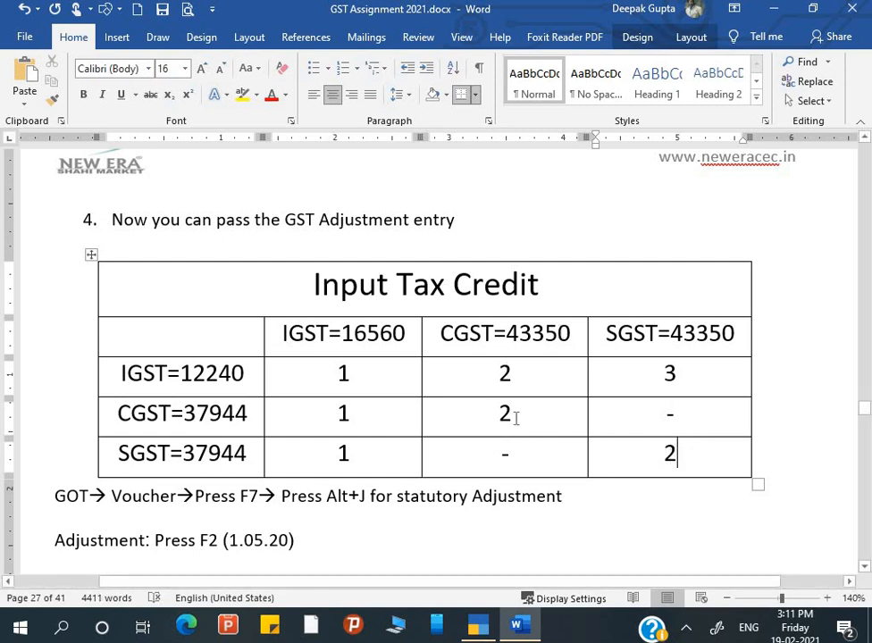
click(255, 373)
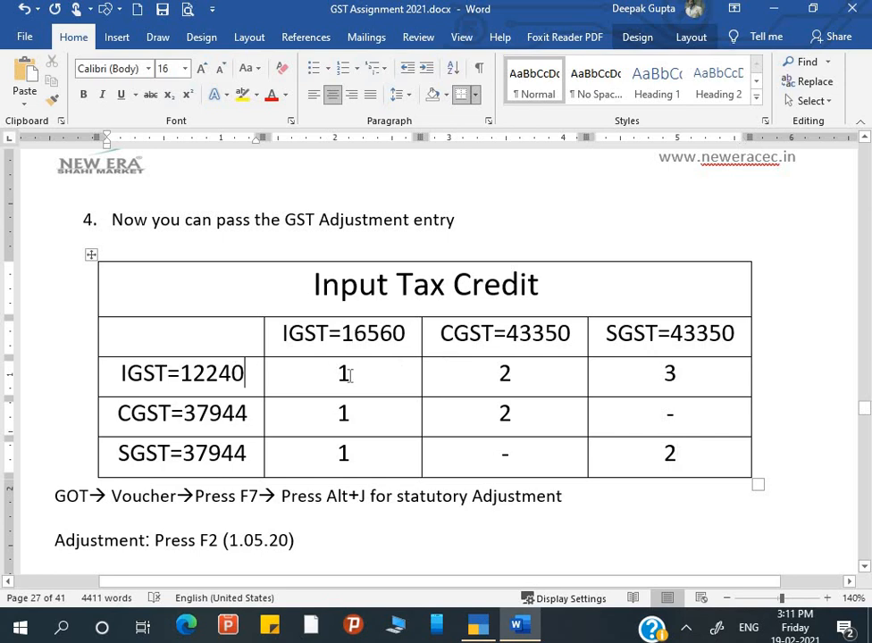
key(alt+Tab)
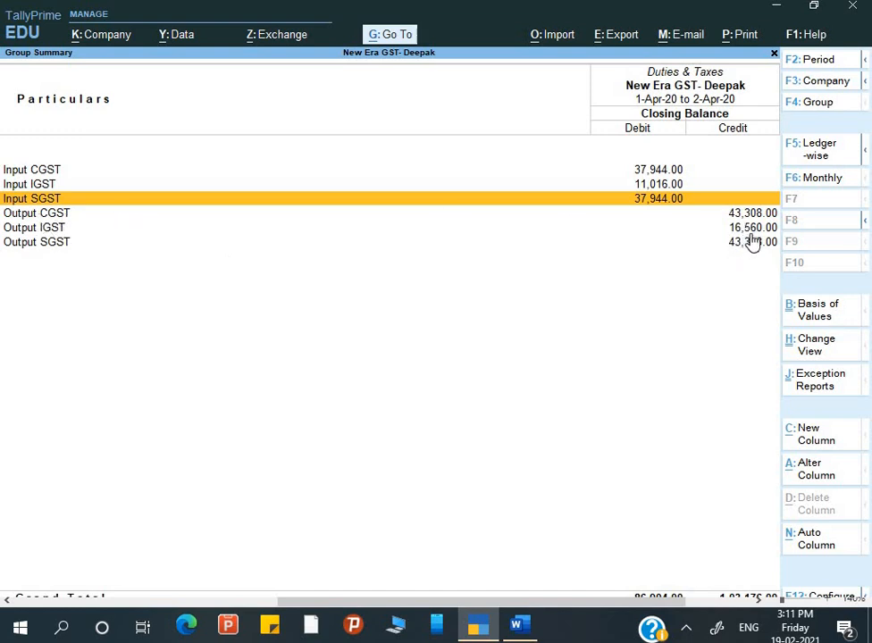
Compare the table's header amounts with TallyPrime's Output CGST balance.
key(alt+Tab)
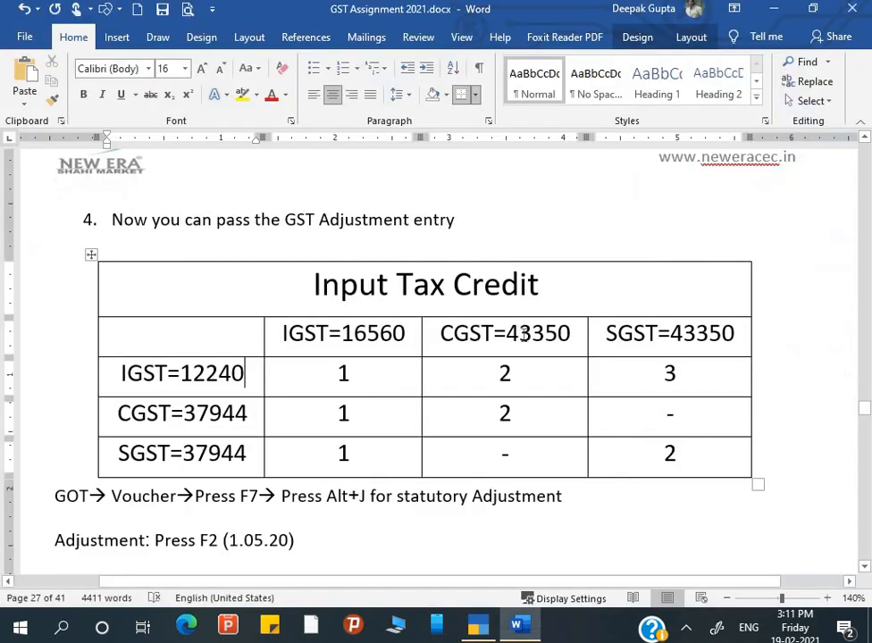
click(404, 333)
key(alt+Tab)
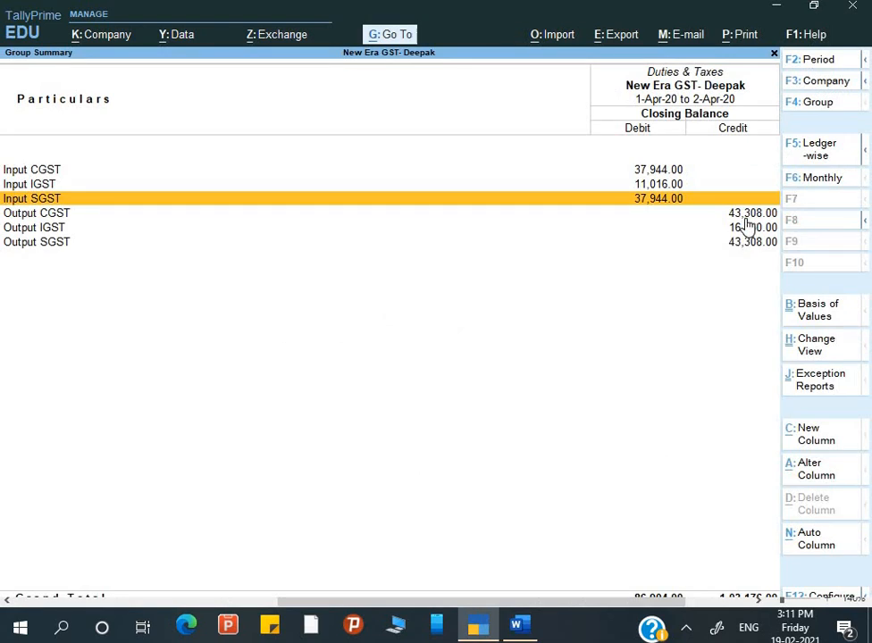
key(Down)
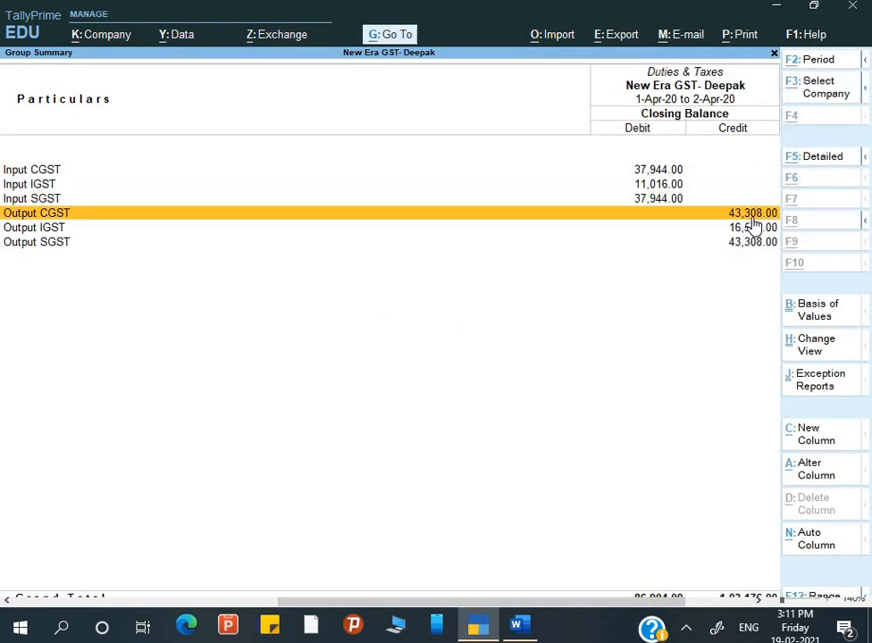
key(alt+Tab)
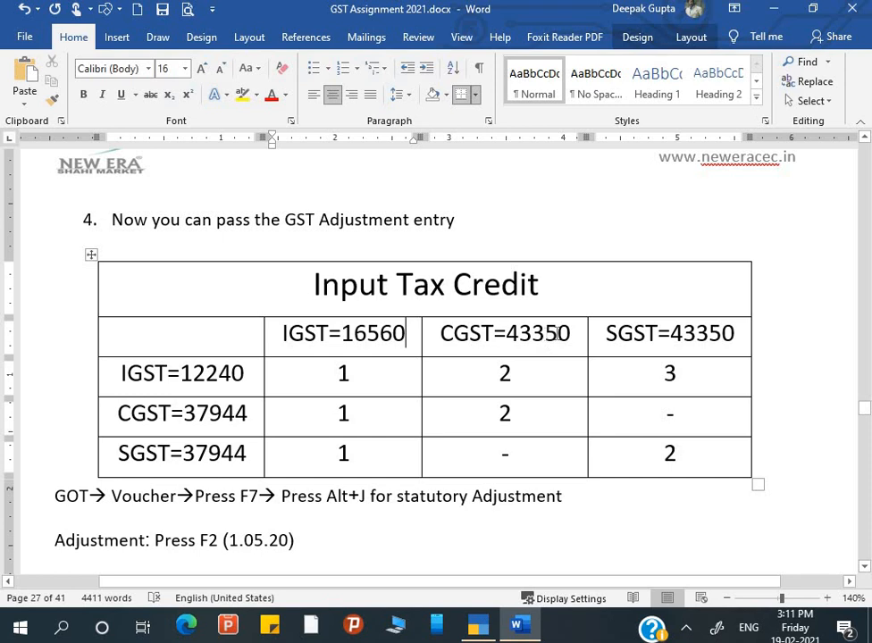
Change the CGST header to 43308 and paste that amount over the SGST header's 43350.
click(567, 333)
key(BackSpace)
key(BackSpace)
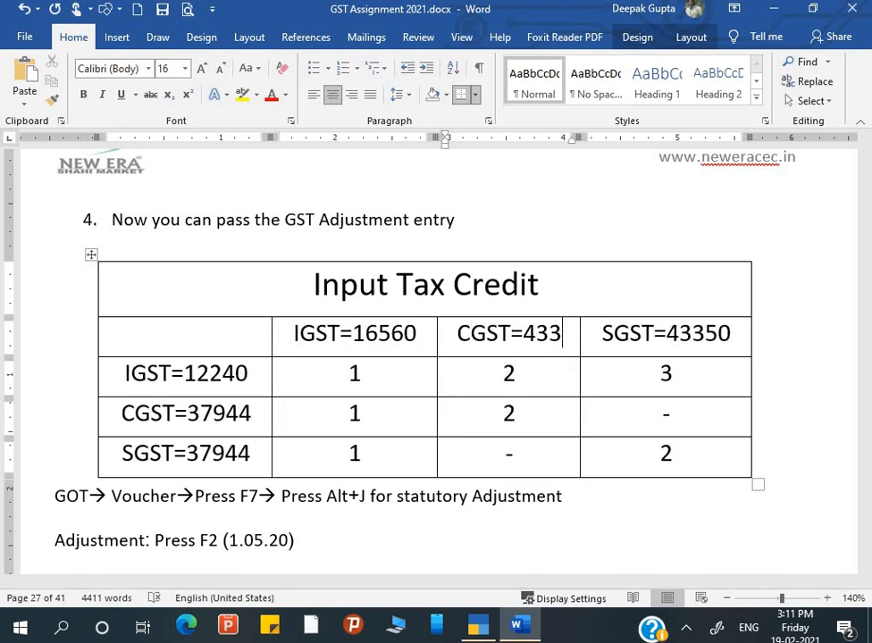
text(0)
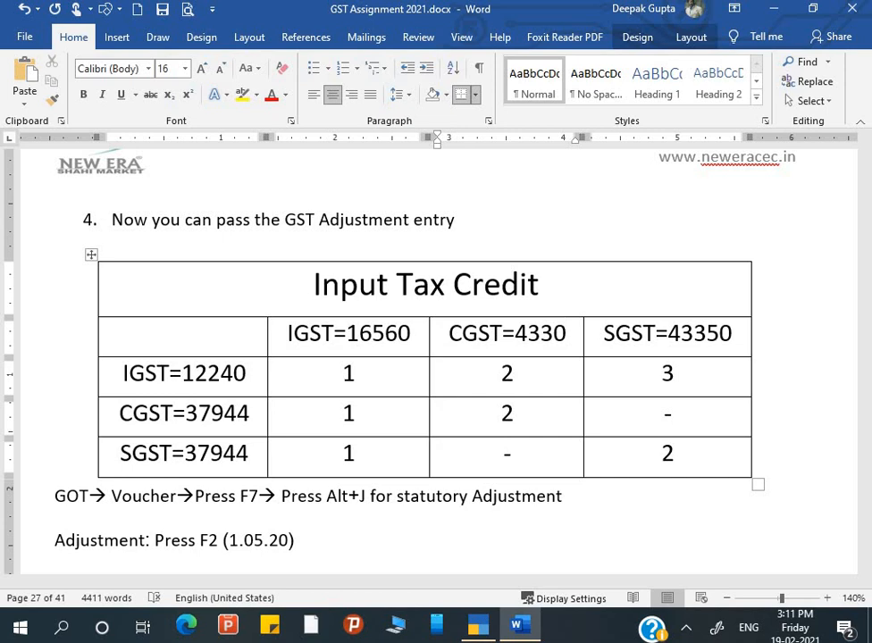
text(8)
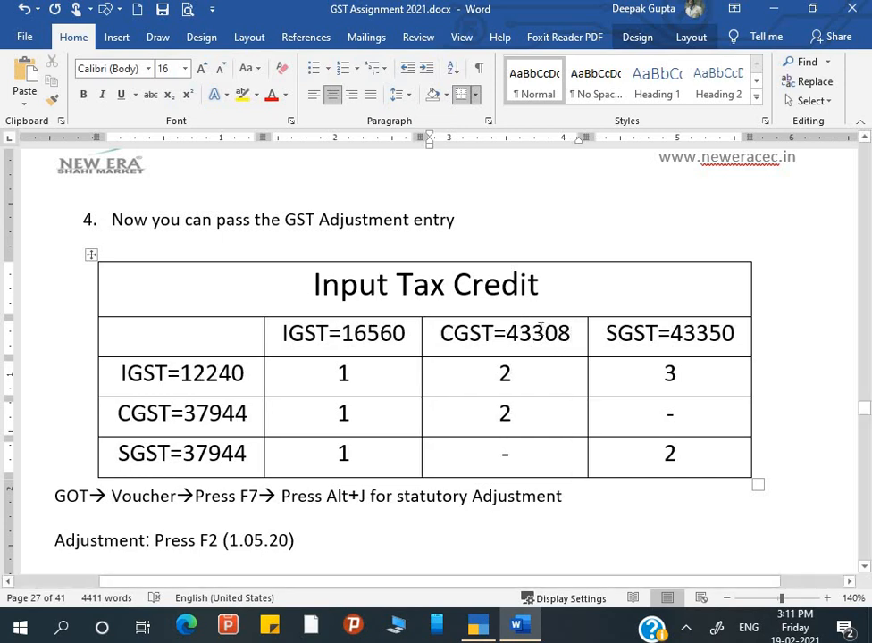
drag(507, 333, 569, 336)
key(ctrl+c)
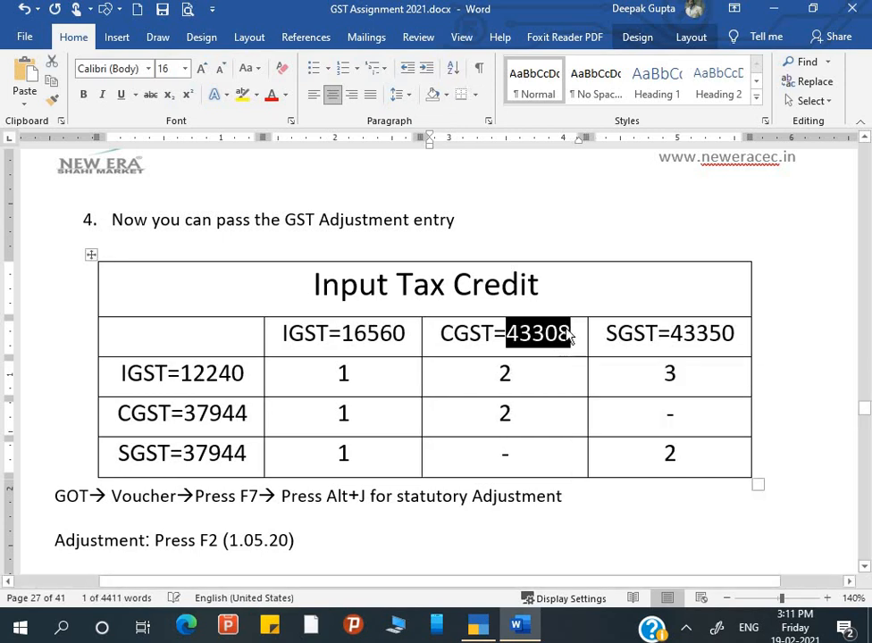
double_click(747, 327)
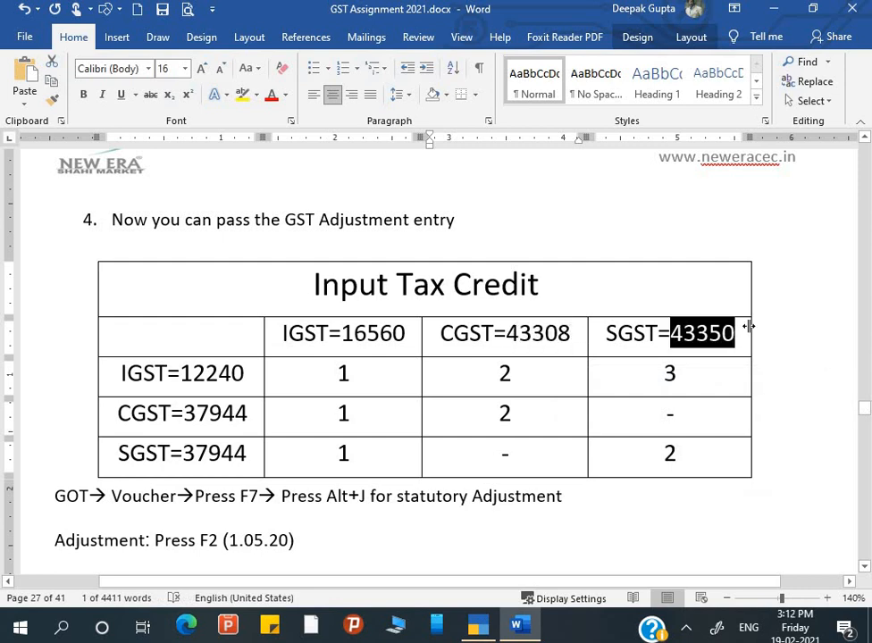
key(ctrl+v)
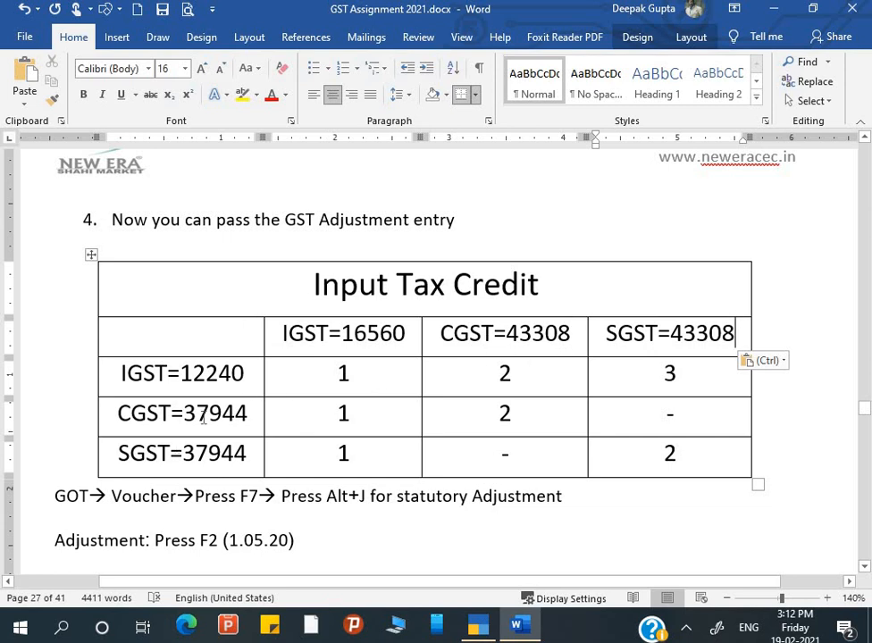
Check TallyPrime's Input IGST balance and replace 12240 with 11016 in the IGST row label.
key(alt+Tab)
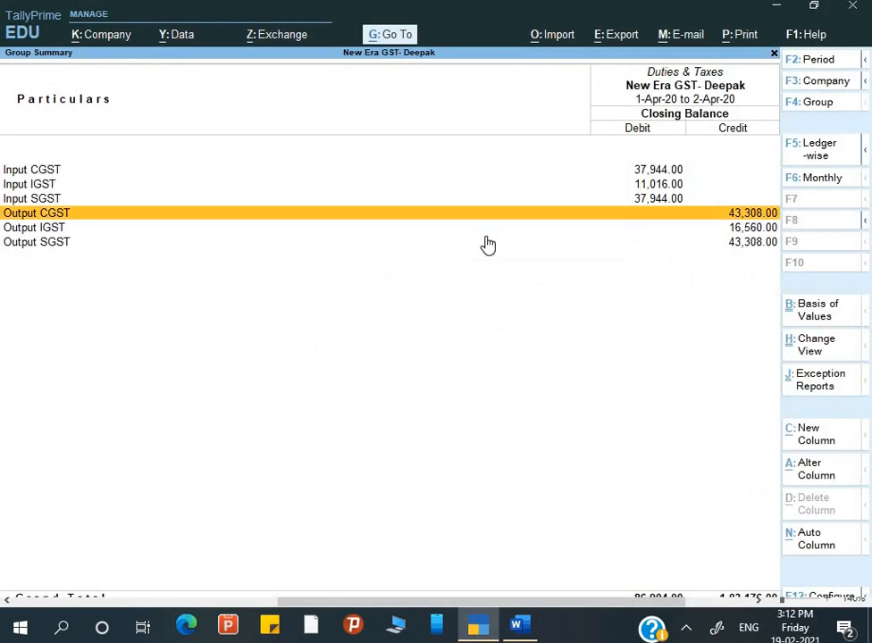
key(Up)
key(Up)
key(Up)
key(Down)
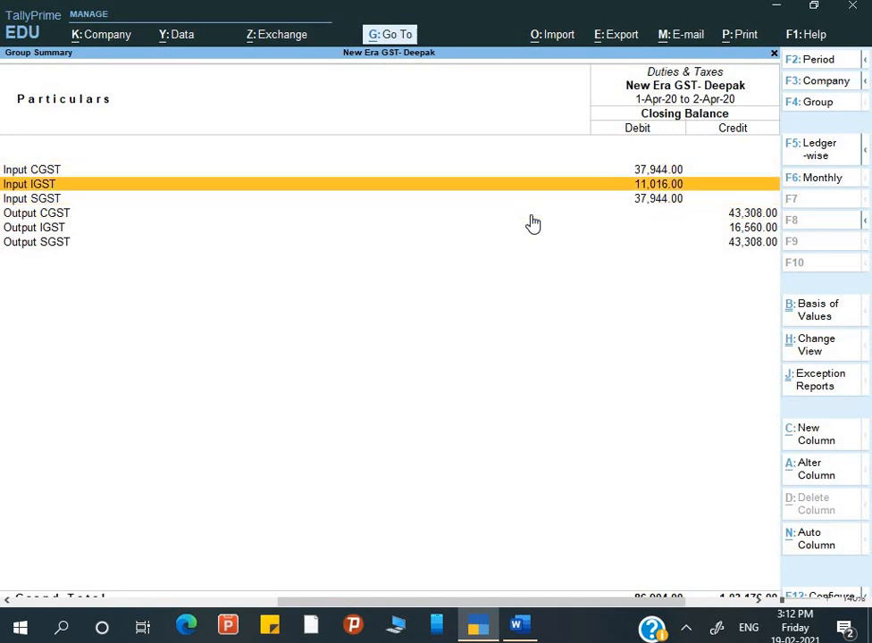
key(alt+Tab)
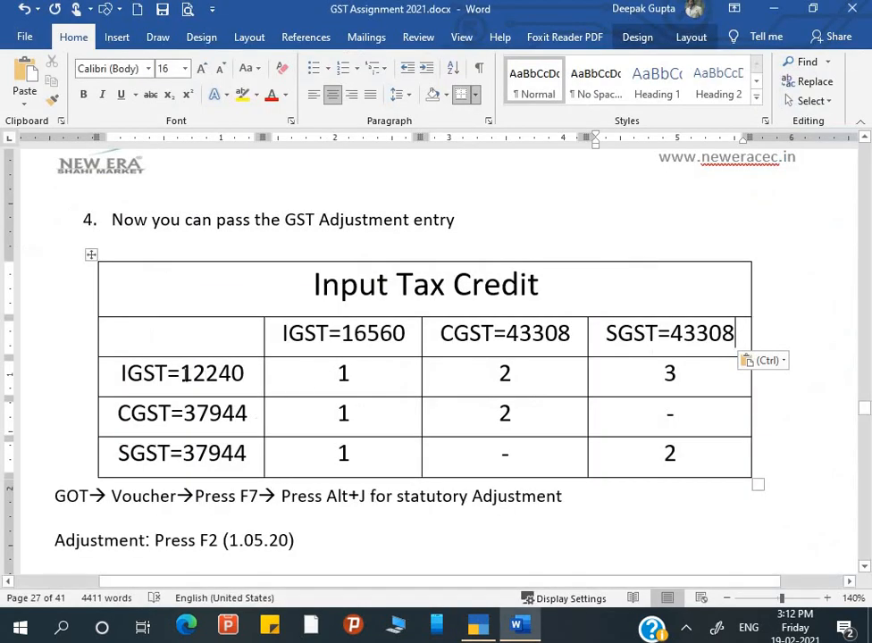
drag(180, 374, 246, 375)
text(11)
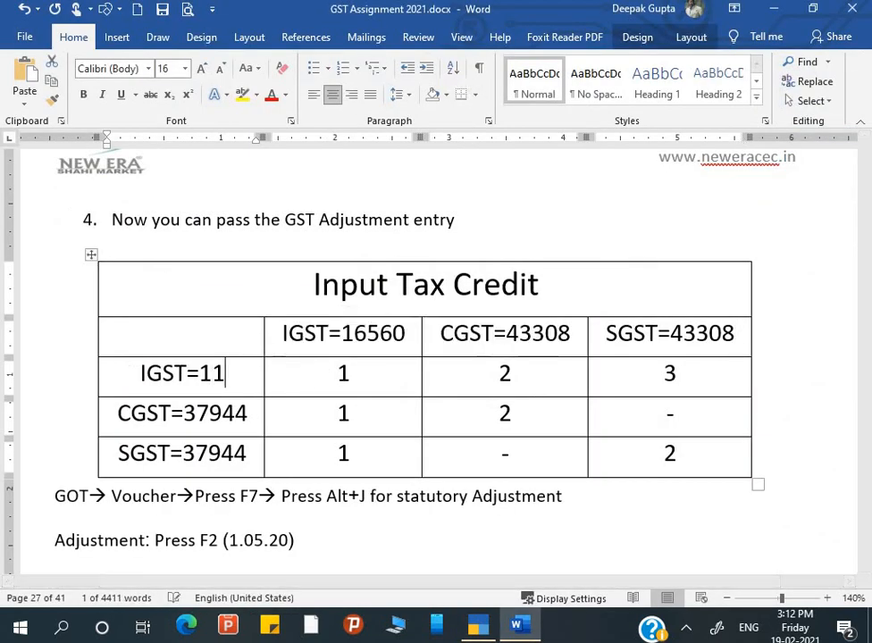
text(016)
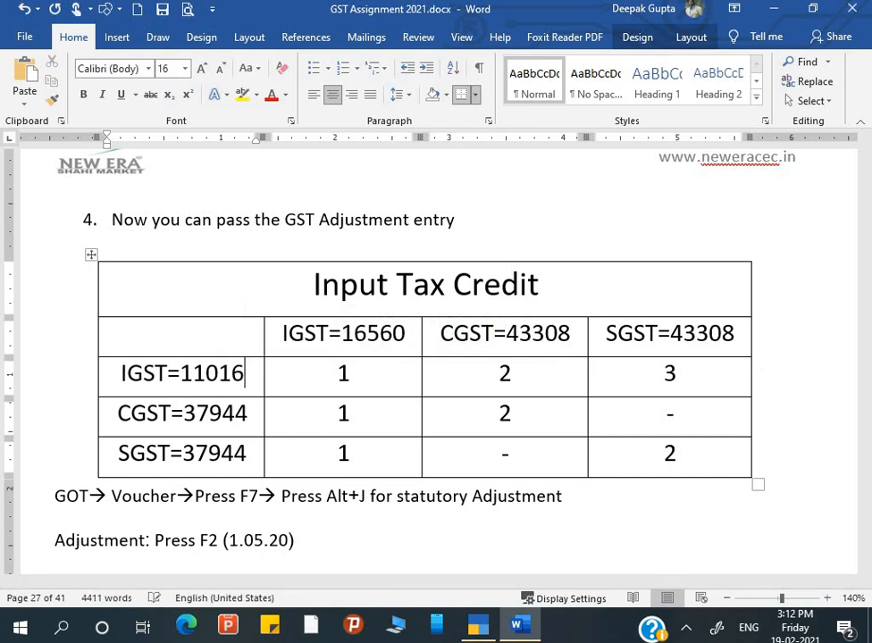
key(alt+Tab)
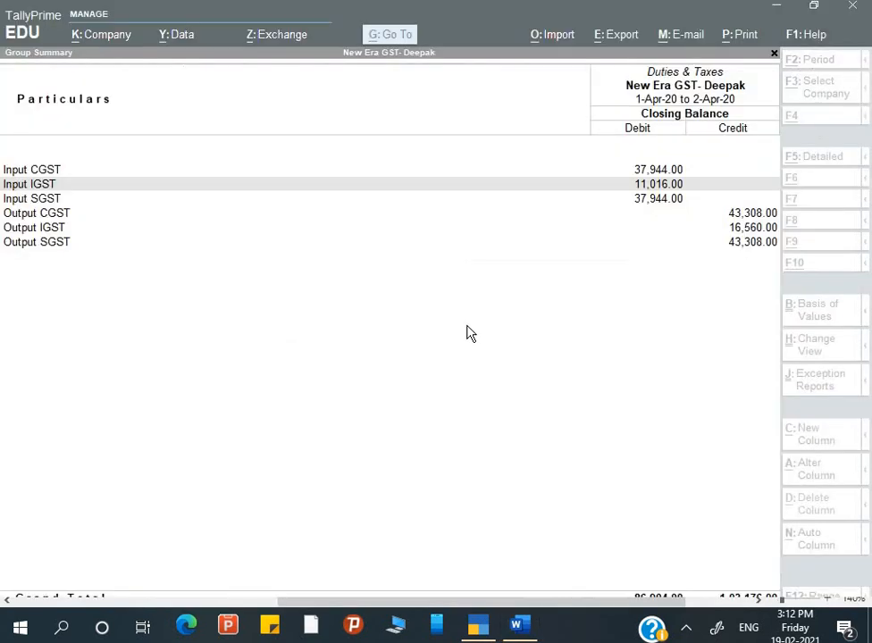
key(alt+Tab)
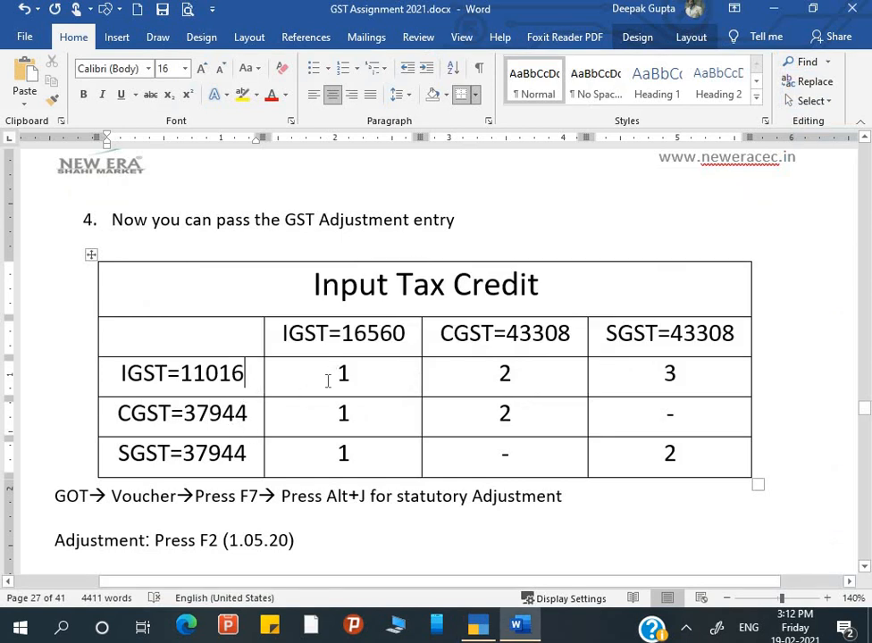
Enter =11016 in the IGST row's IGST-column cell, removing the stray leading 1.
click(370, 341)
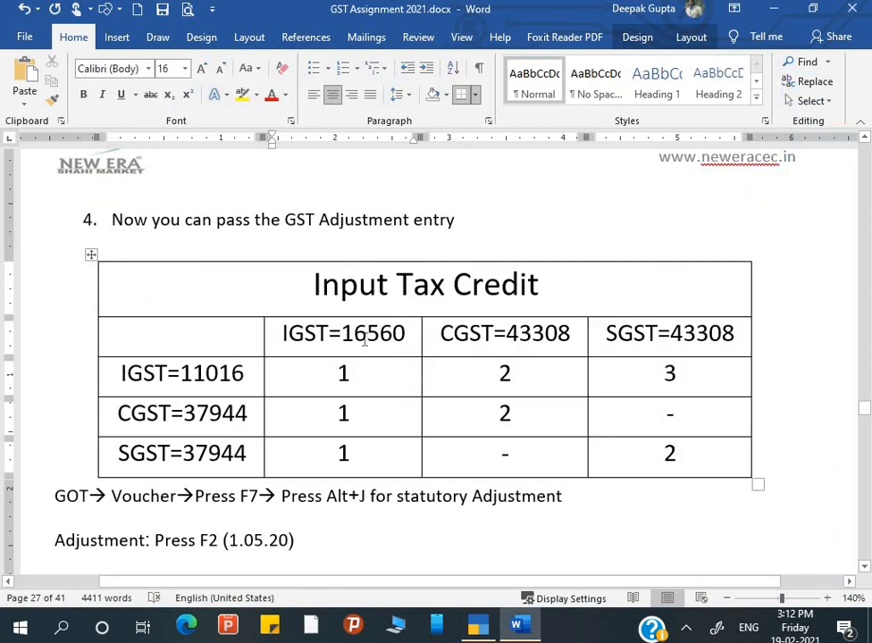
click(249, 381)
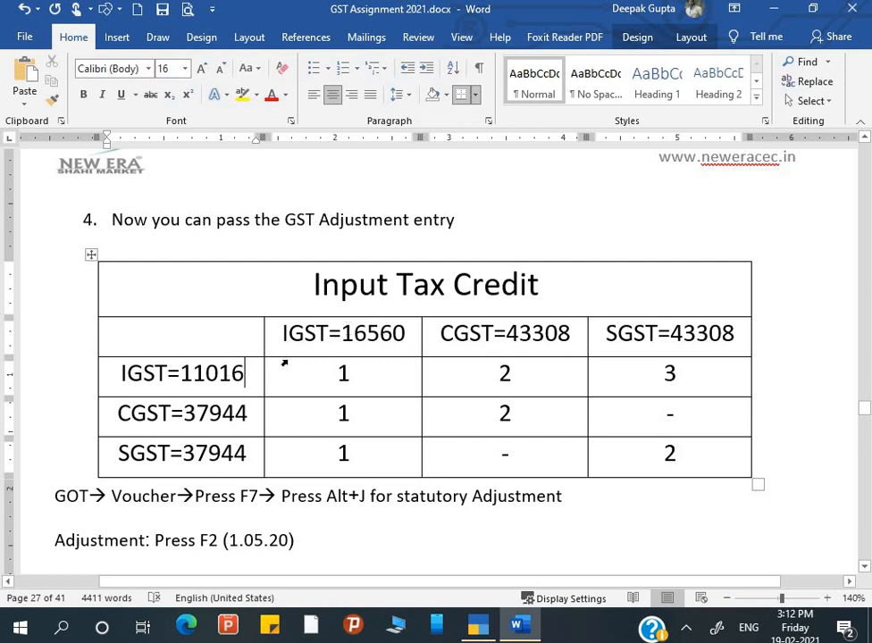
click(365, 377)
text(=)
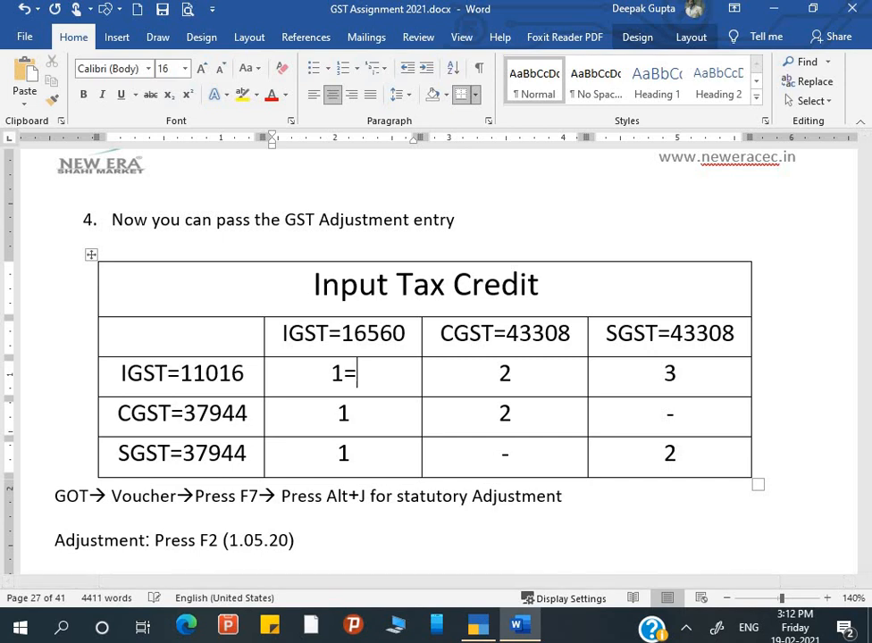
text(1101)
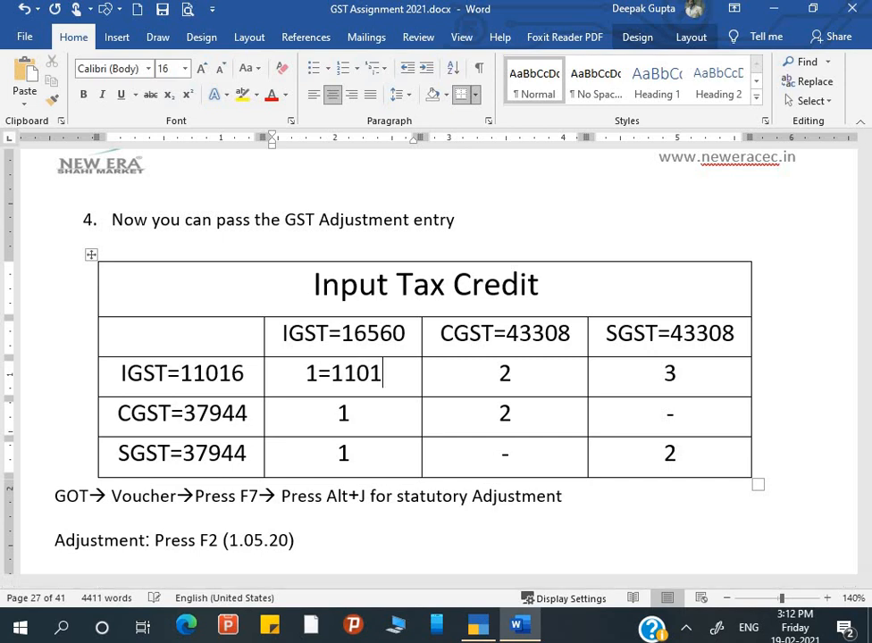
text(6)
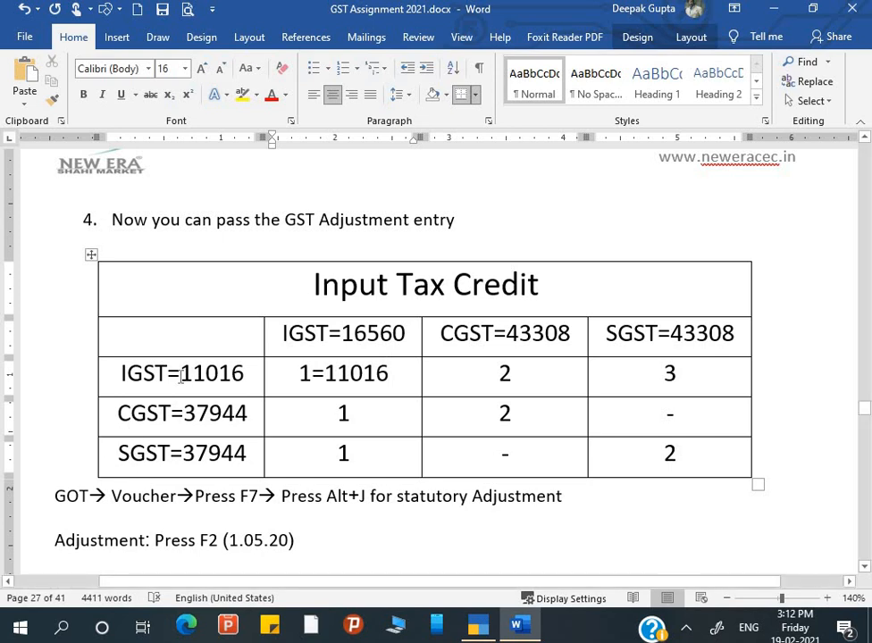
click(322, 375)
key(Left)
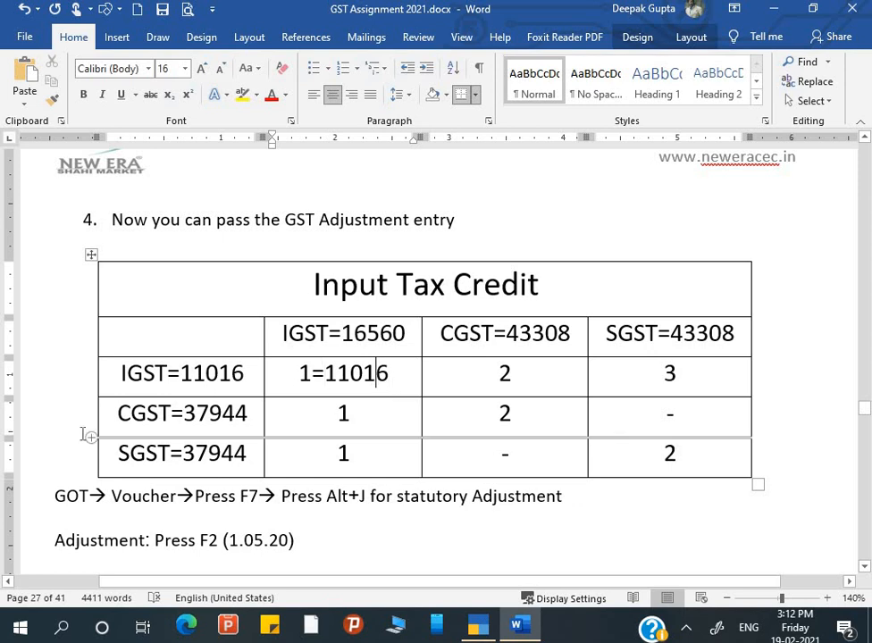
key(Left)
key(Left)
key(BackSpace)
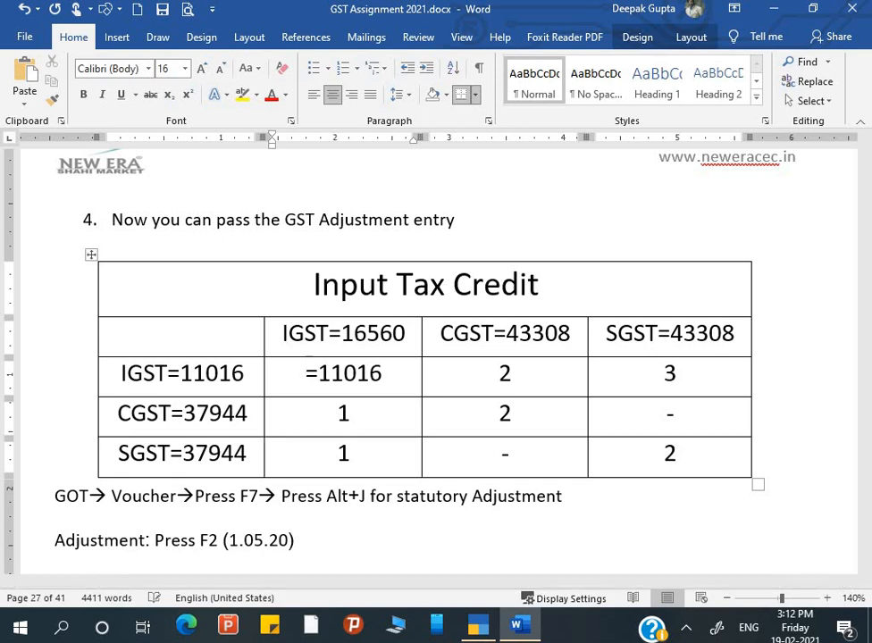
key(Right)
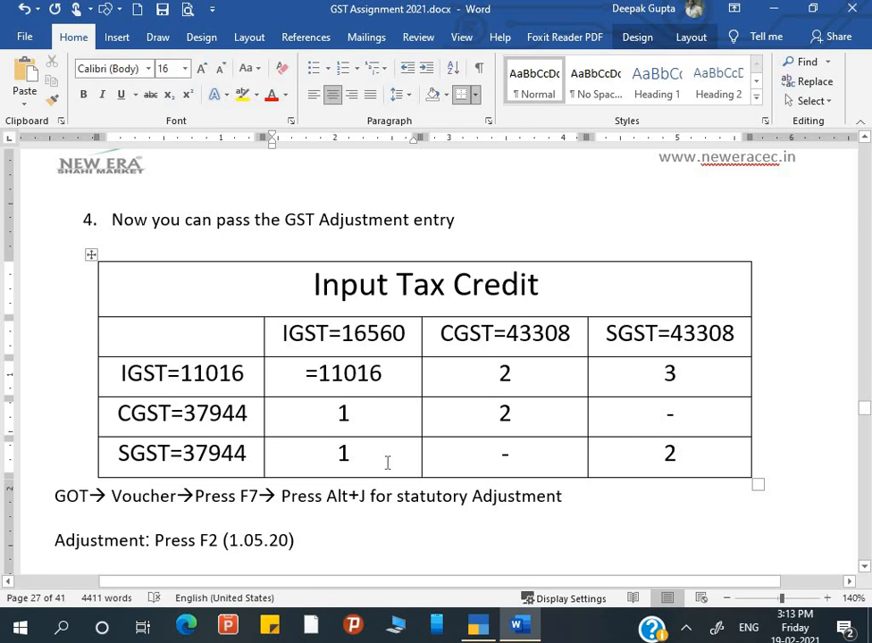
Launch Excel by running 'excel' from the Win+R prompt.
key(super+r)
text(excl)
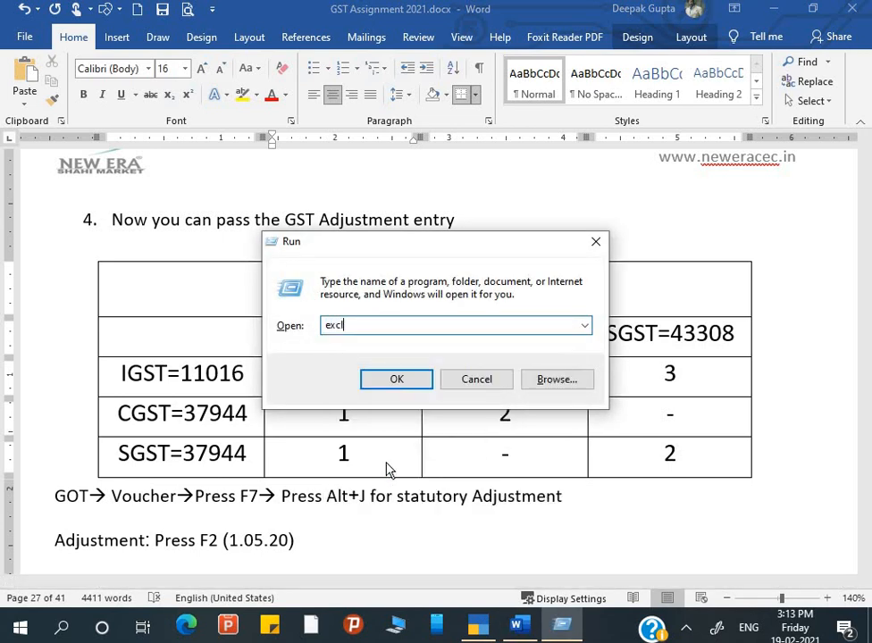
key(BackSpace)
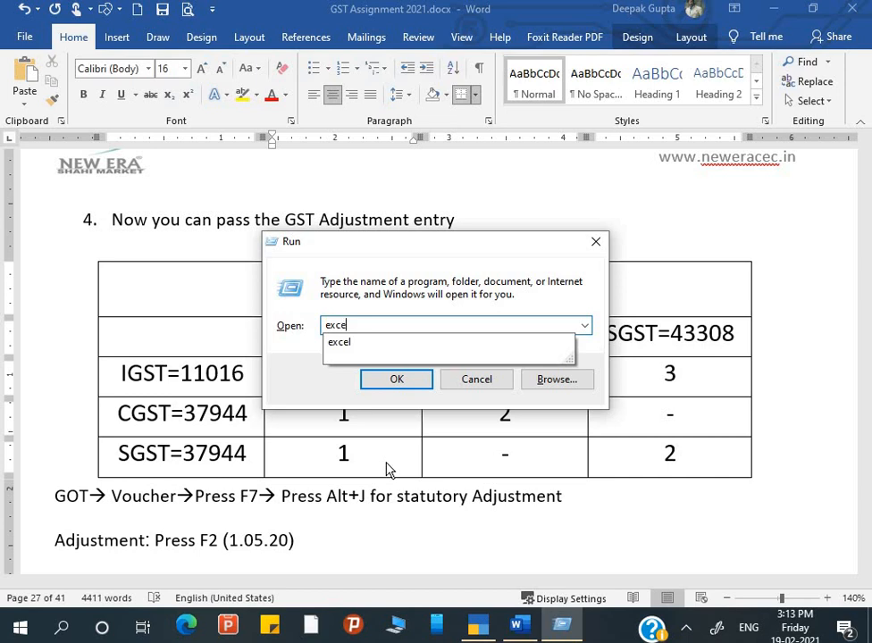
text(el)
key(Return)
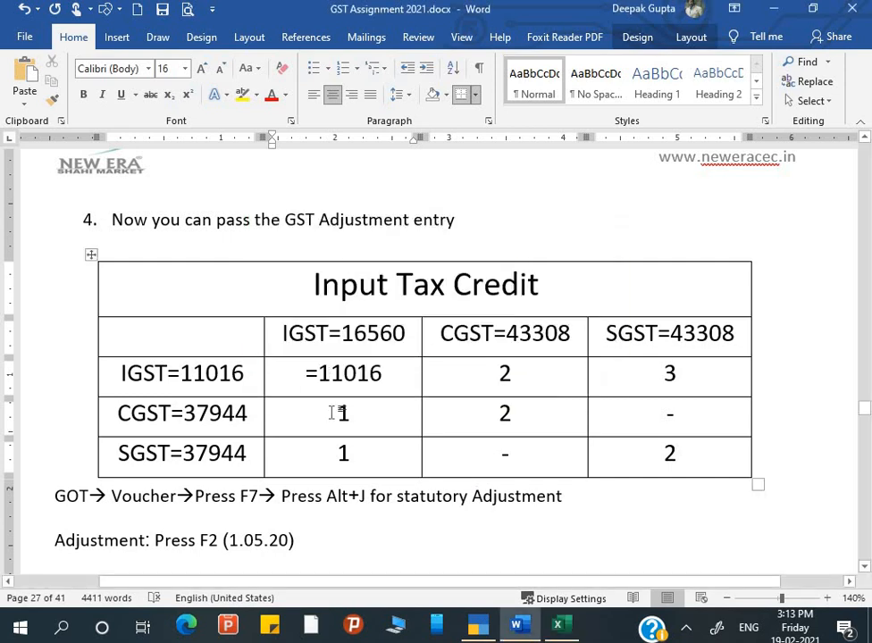
click(389, 376)
Maximize the Excel window and create a new blank workbook, Book1.
click(558, 629)
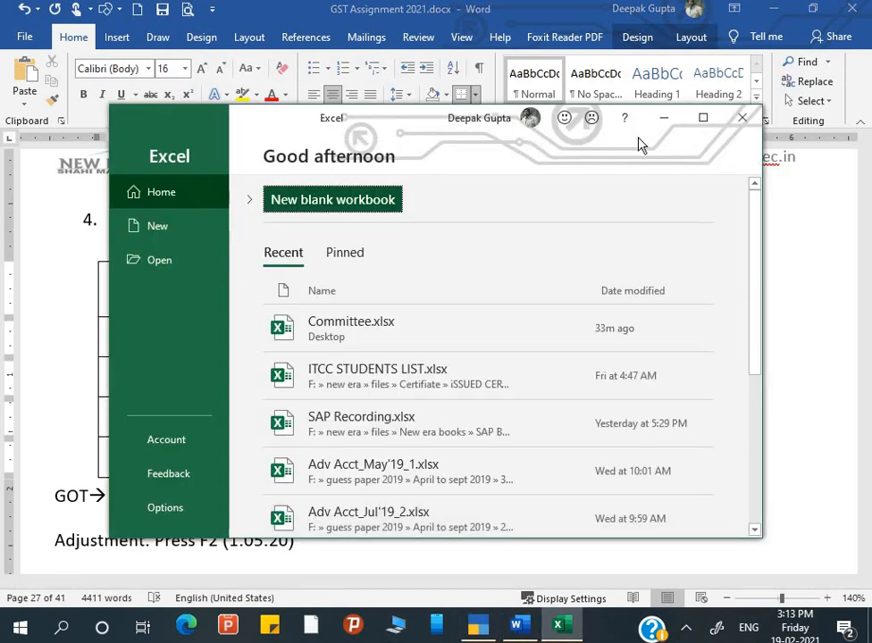
click(704, 118)
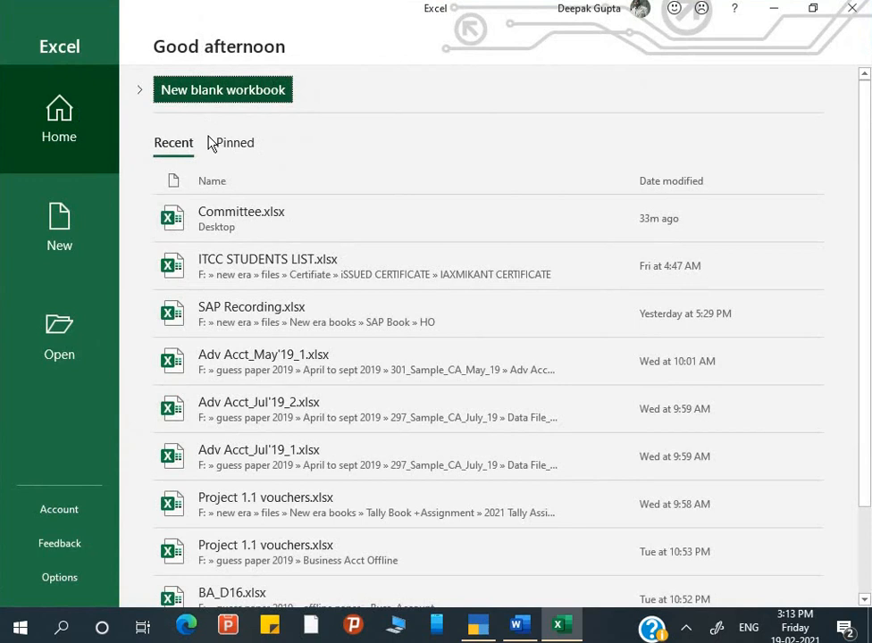
click(69, 249)
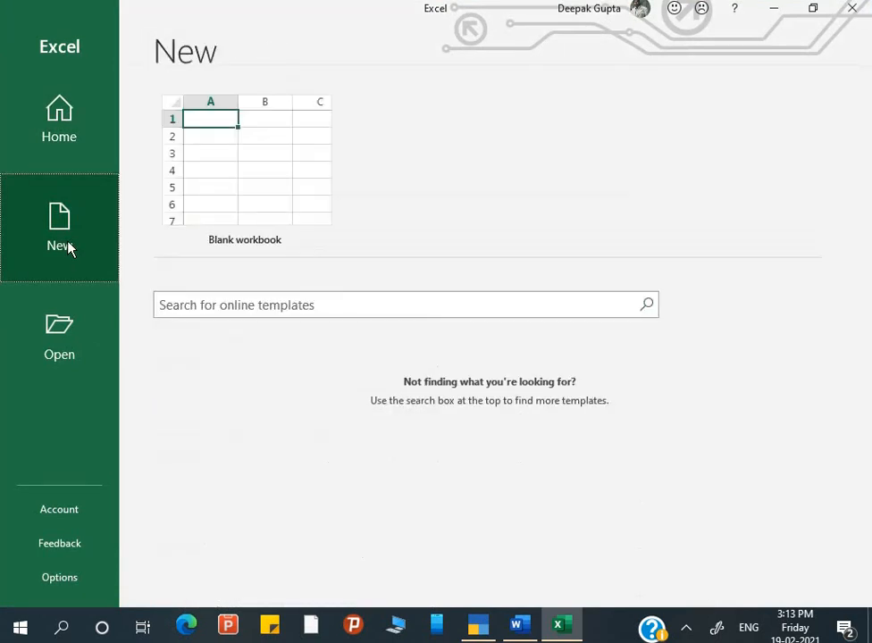
click(268, 148)
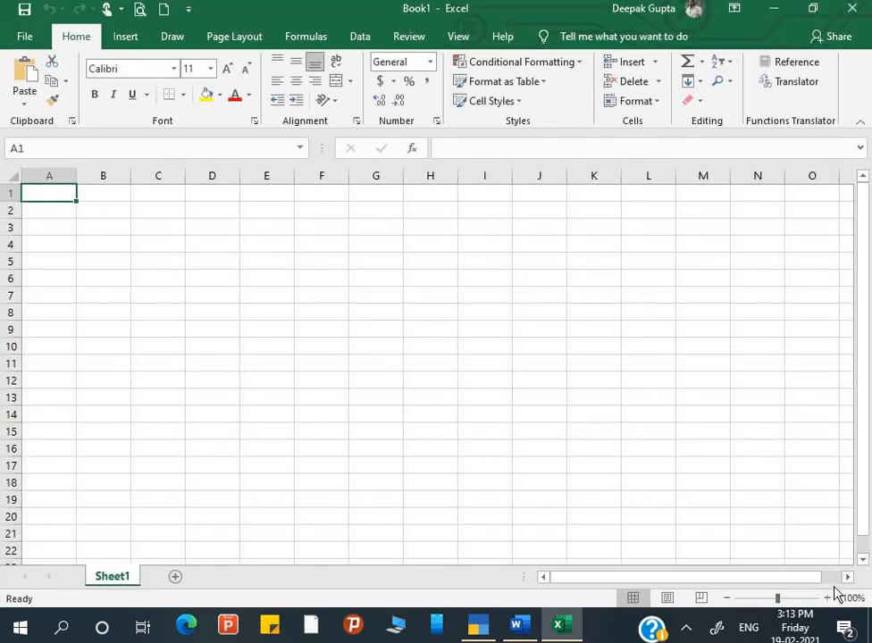
Zoom the worksheet to 160% and enter the OUTPUT heading in C2.
click(827, 598)
click(826, 597)
click(827, 598)
click(827, 598)
click(827, 598)
click(826, 598)
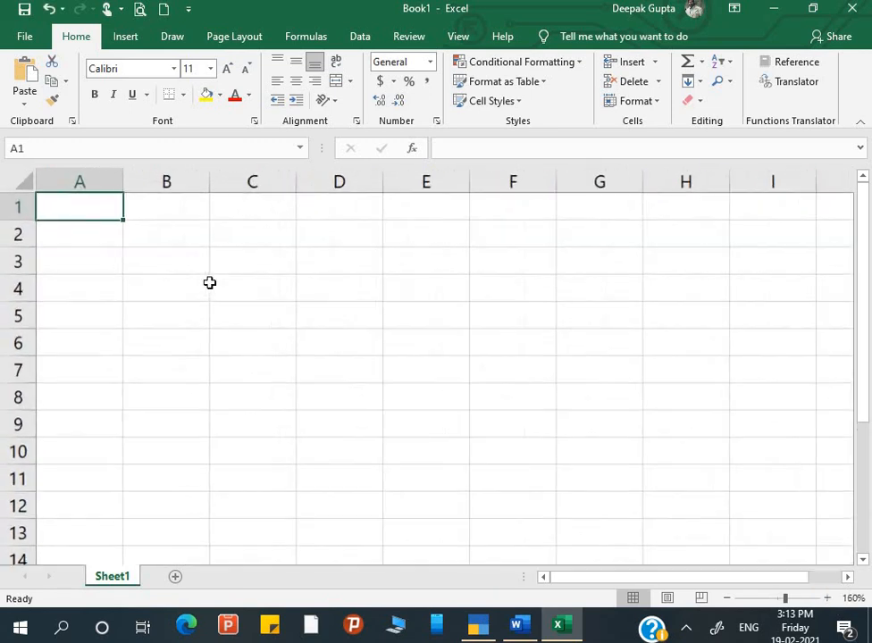
click(193, 240)
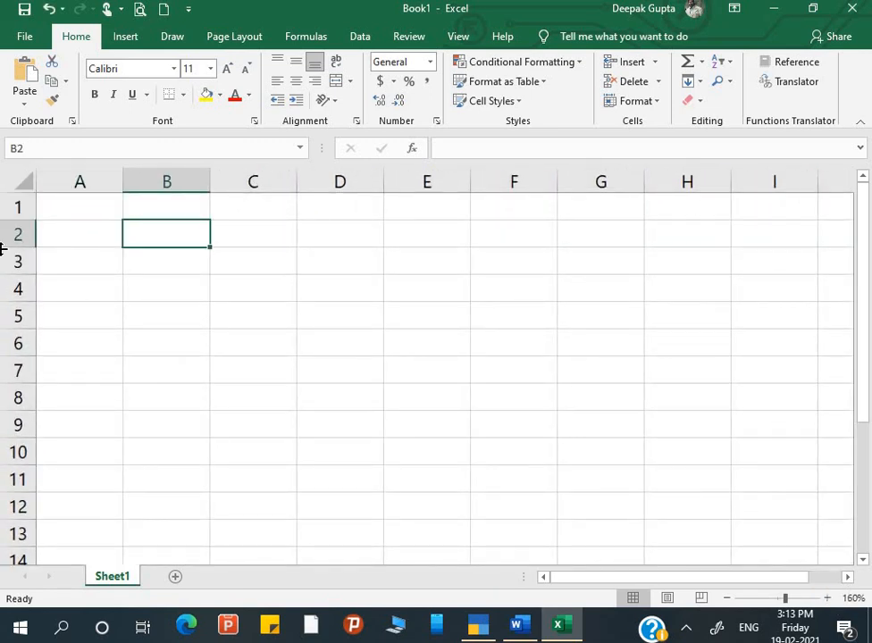
key(Right)
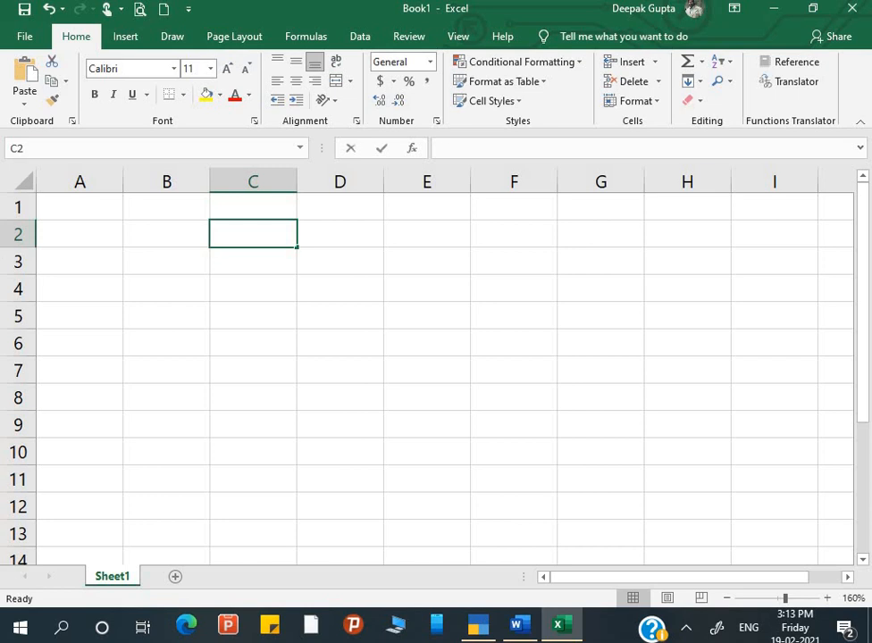
text(OUTPUT)
key(Return)
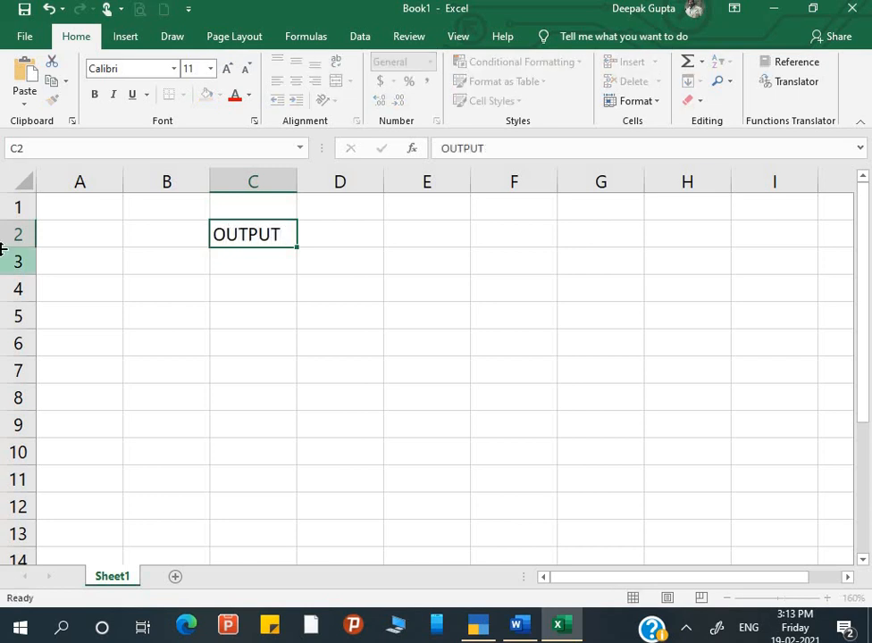
Add IGST, CGST and SGST column labels in row 3 under OUTPUT.
key(Left)
text(IGST)
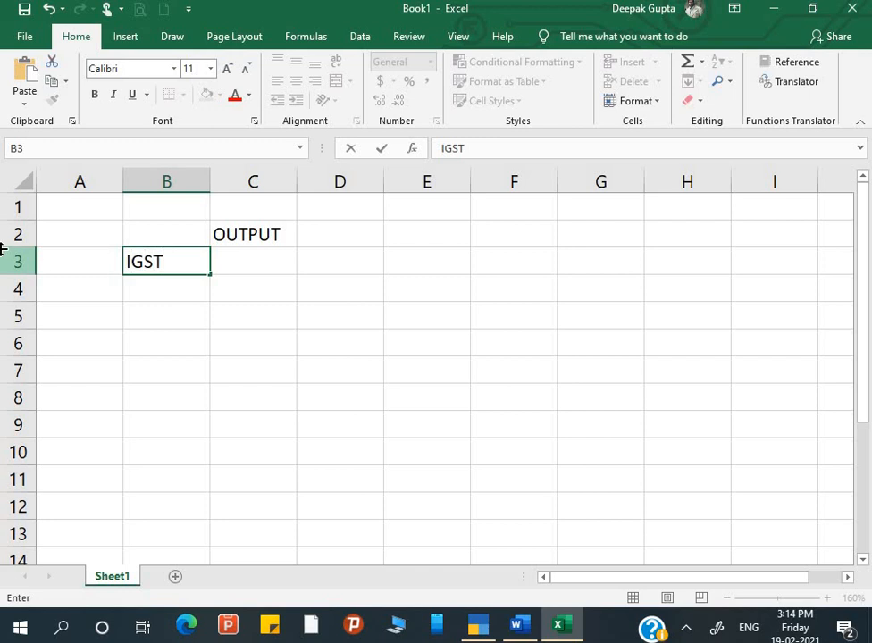
key(Return)
key(Up)
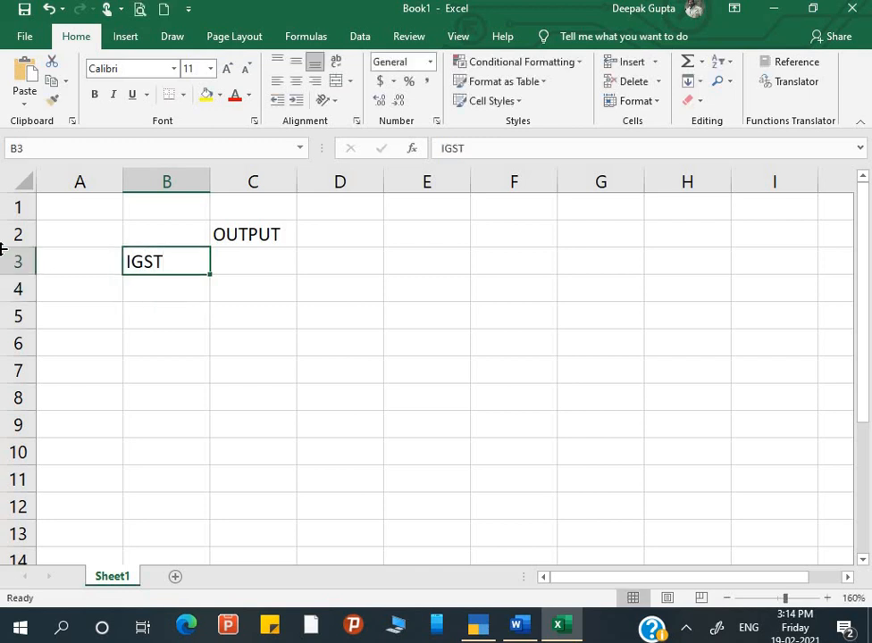
key(Right)
text(CGST)
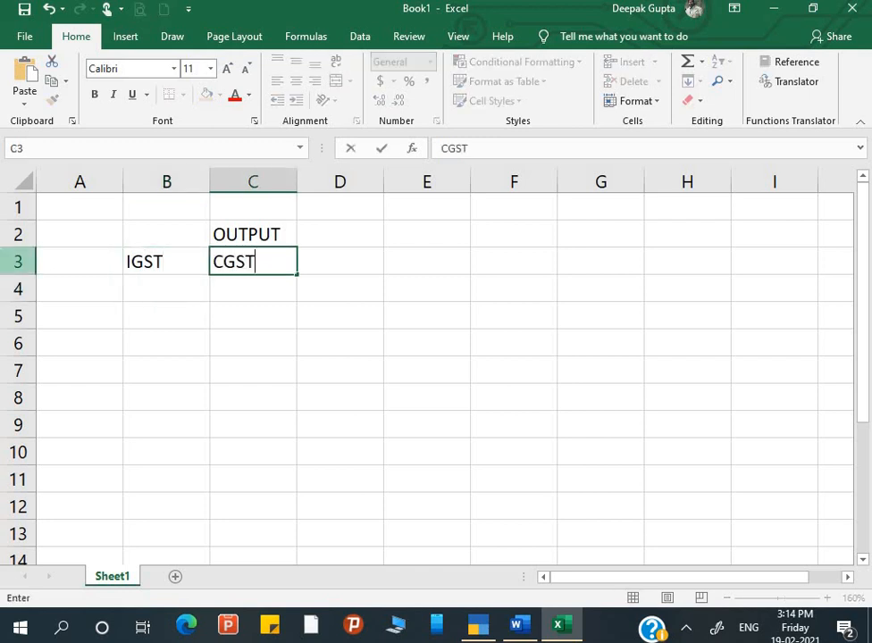
key(Return)
key(Up)
key(Right)
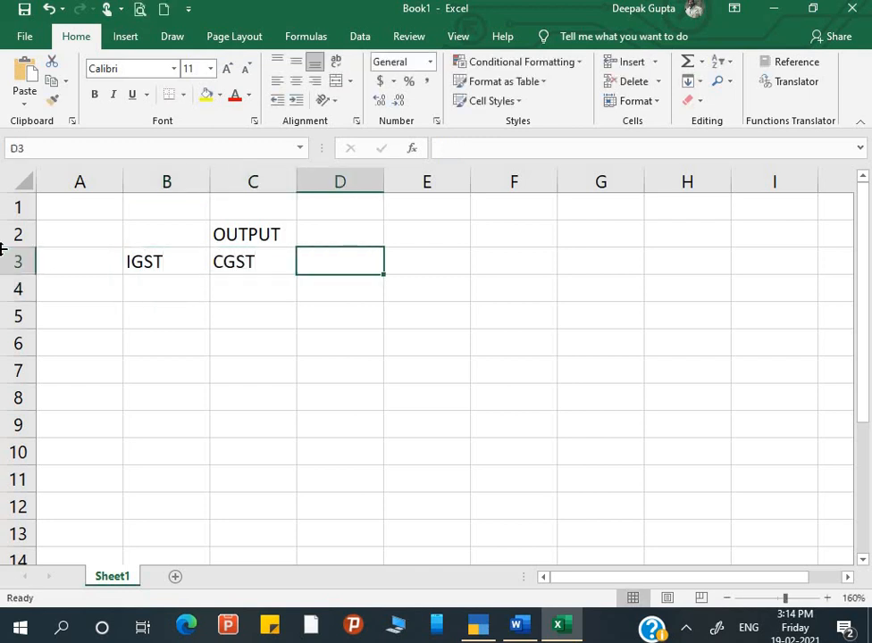
text(SGST)
key(Return)
key(Left)
key(Left)
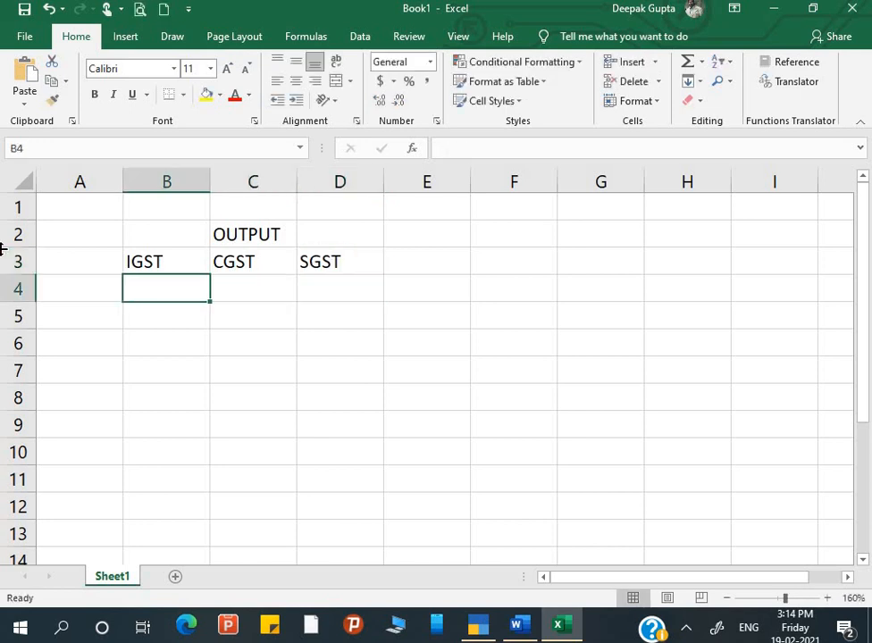
key(Down)
key(Left)
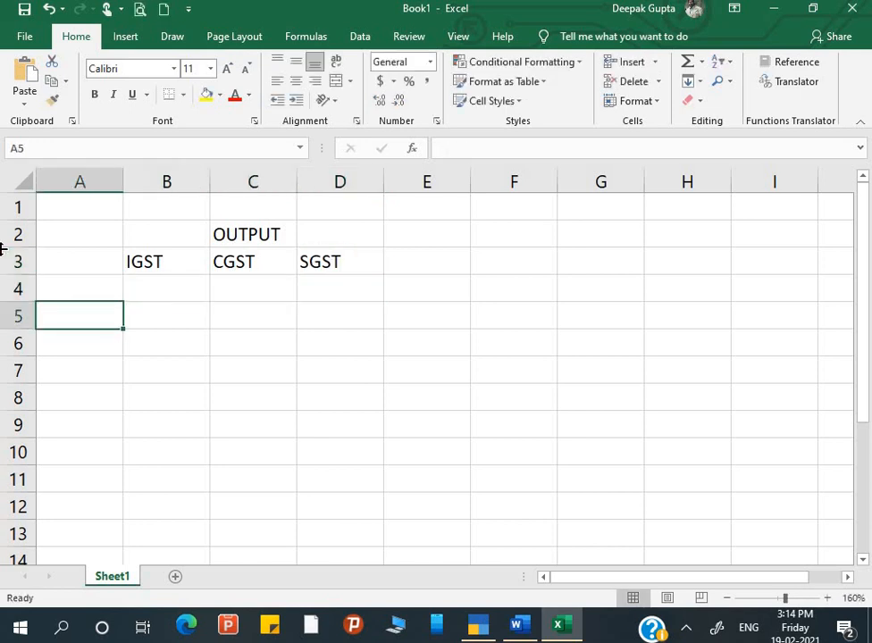
Move the OUTPUT heading block one column right to C2:E3.
drag(155, 228, 309, 263)
key(ctrl+x)
key(Right)
key(ctrl+v)
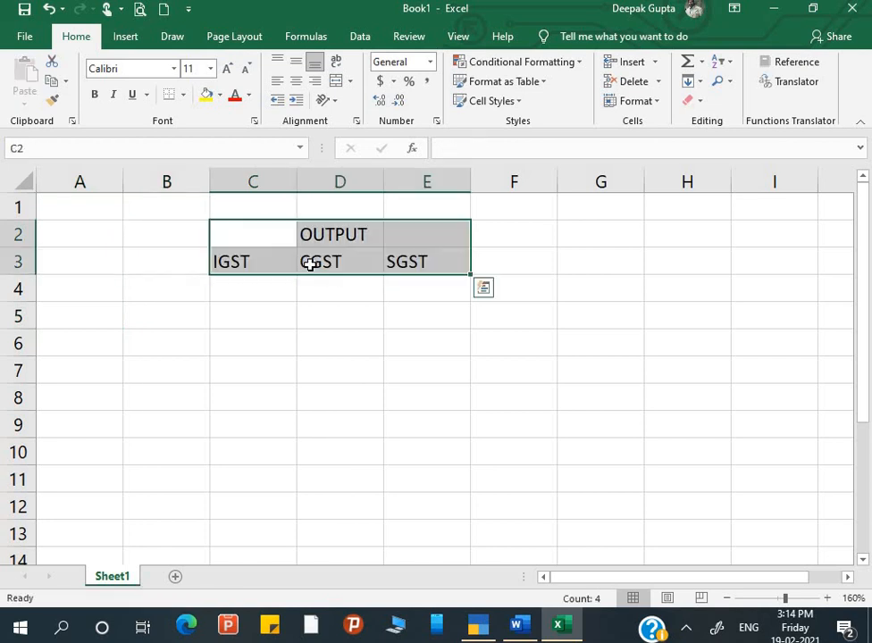
Enter IGST, CGST and SGST row labels down column B.
click(158, 284)
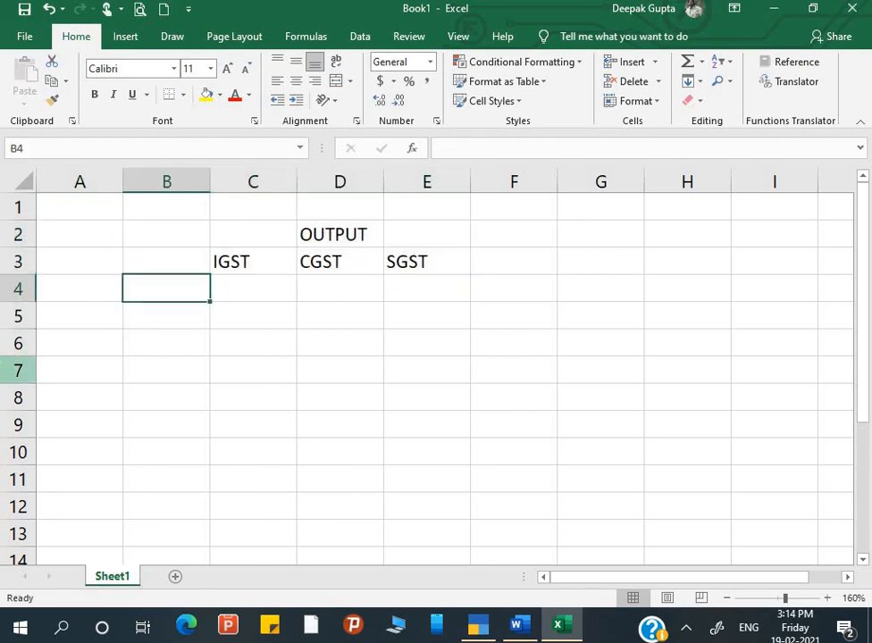
text(IGST)
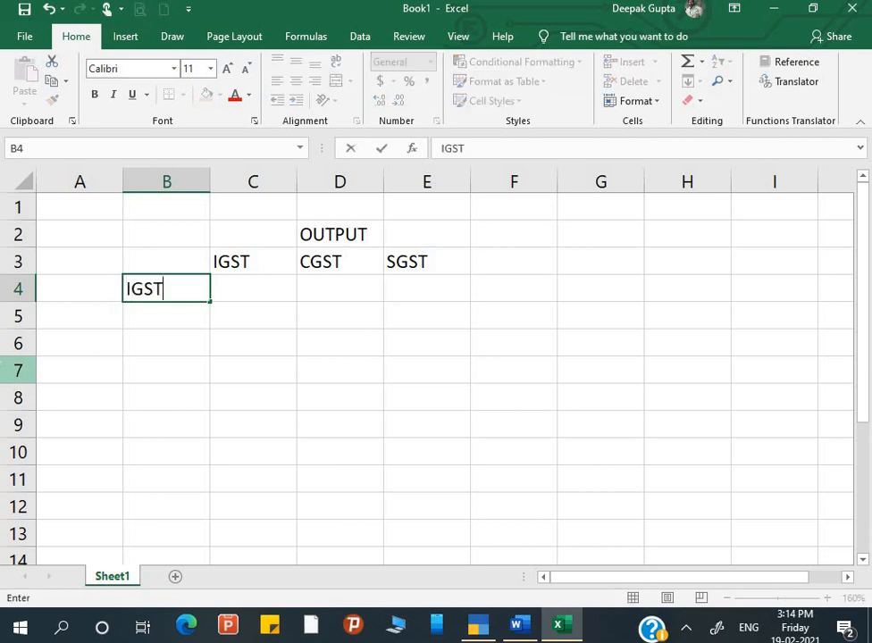
key(Return)
text(IGST)
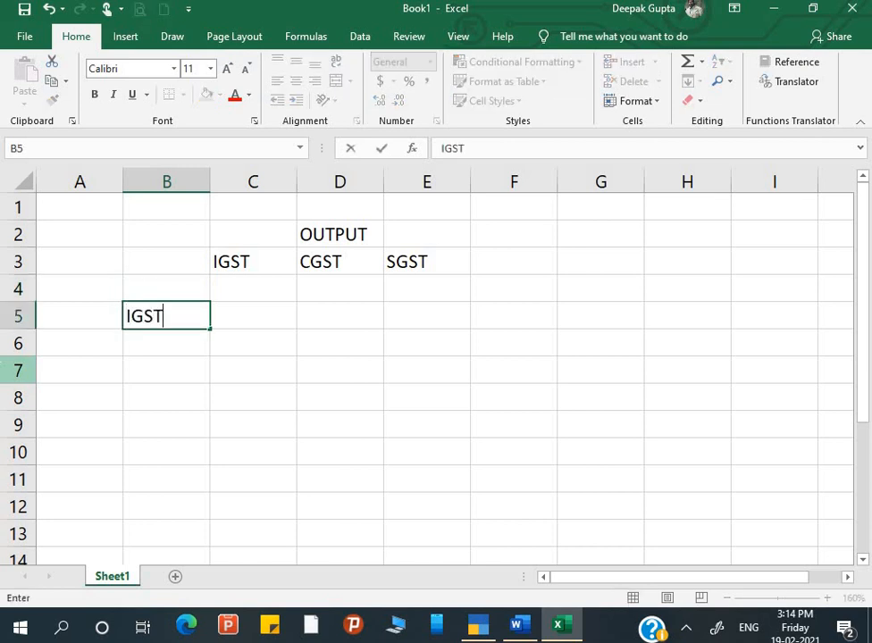
key(Return)
key(Return)
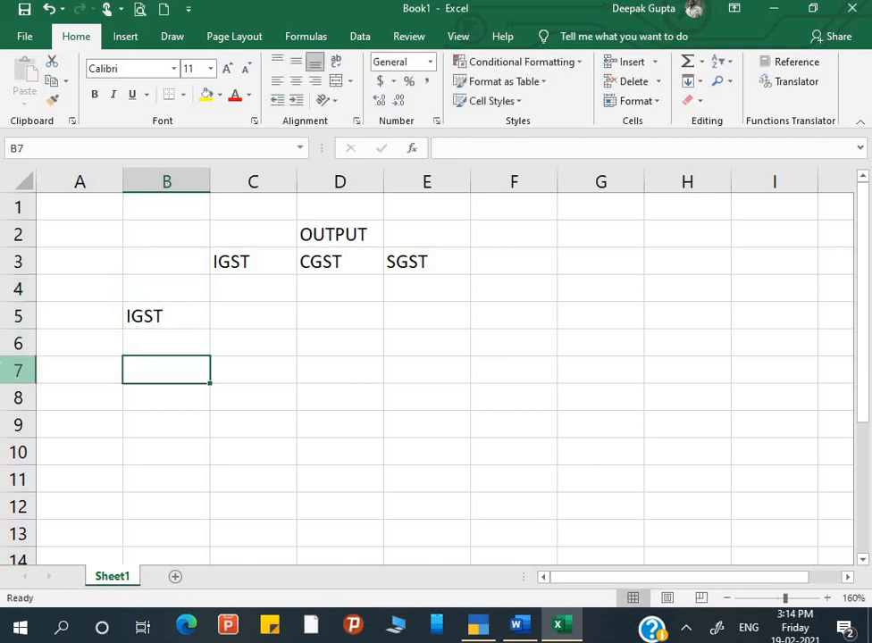
text(SGST)
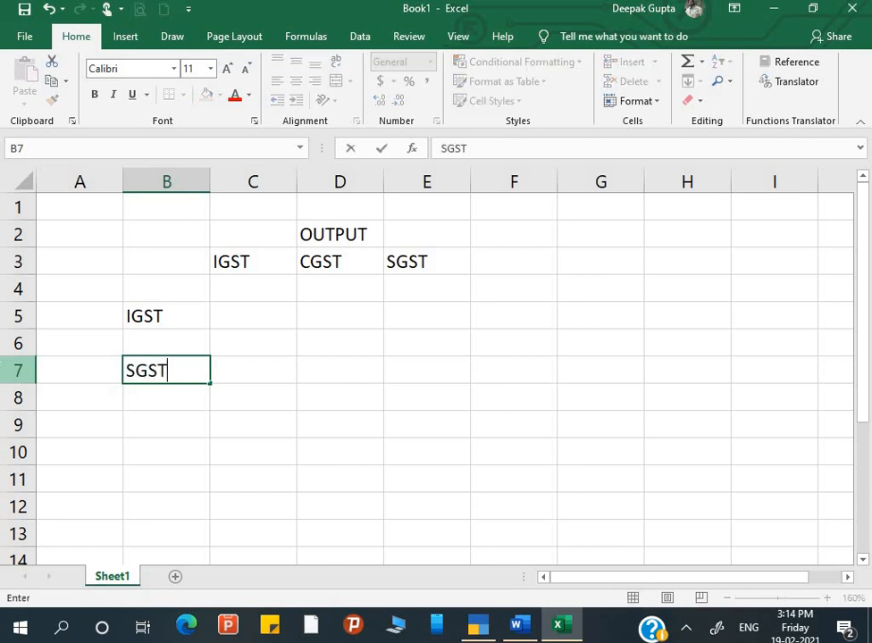
key(BackSpace)
key(BackSpace)
key(BackSpace)
key(BackSpace)
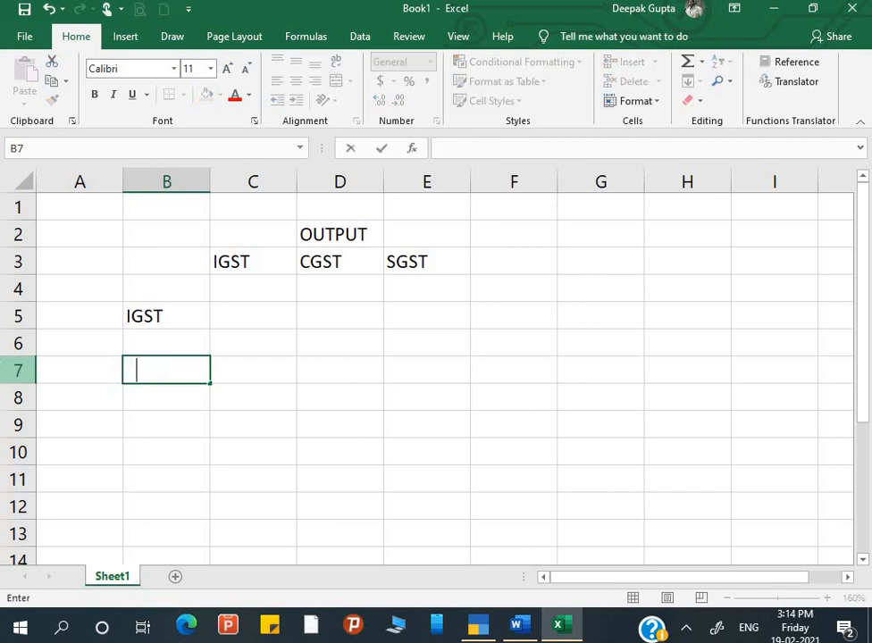
text(CGST)
key(Return)
key(Return)
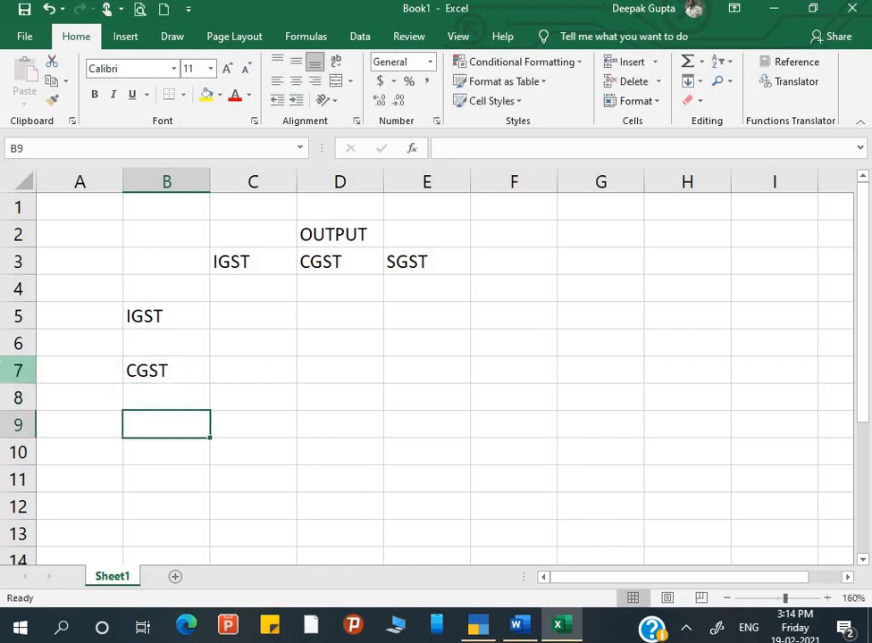
text(SGST)
key(Return)
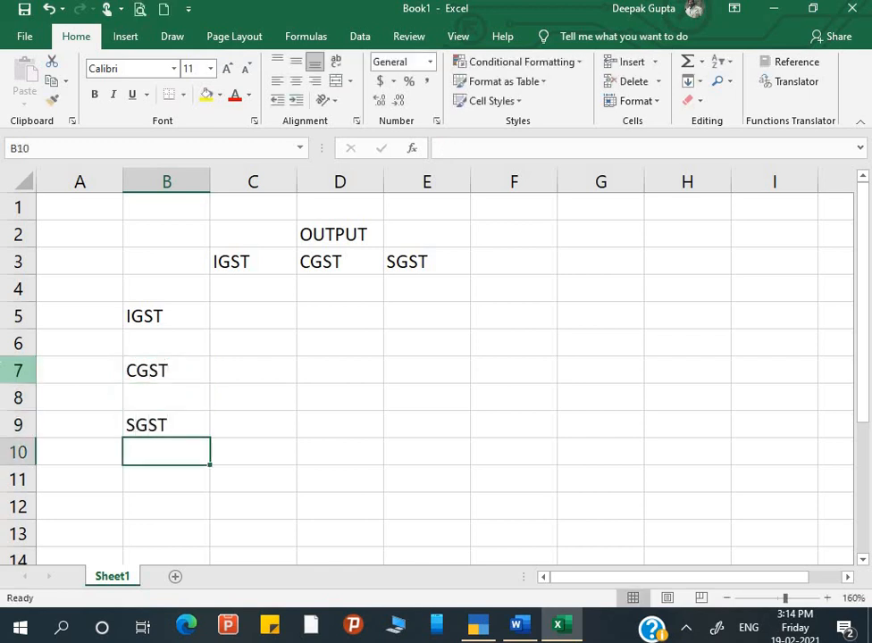
Merge cells A5:A9 into one side-label cell.
key(Up)
key(Up)
key(Up)
key(Up)
key(Up)
key(Up)
key(Right)
key(Left)
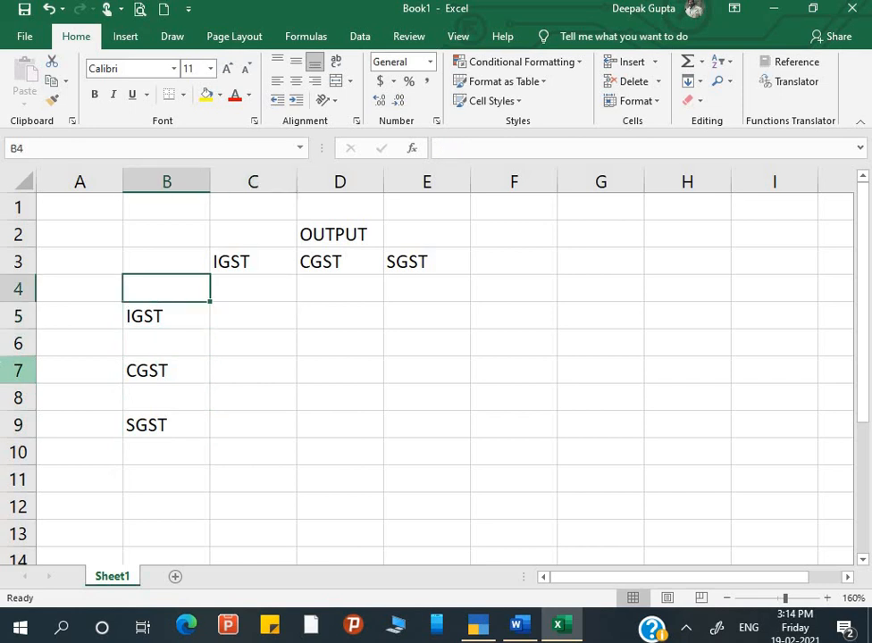
key(Left)
key(Down)
key(Down)
key(Up)
key(shift+Down)
key(shift+Down)
key(shift+Down)
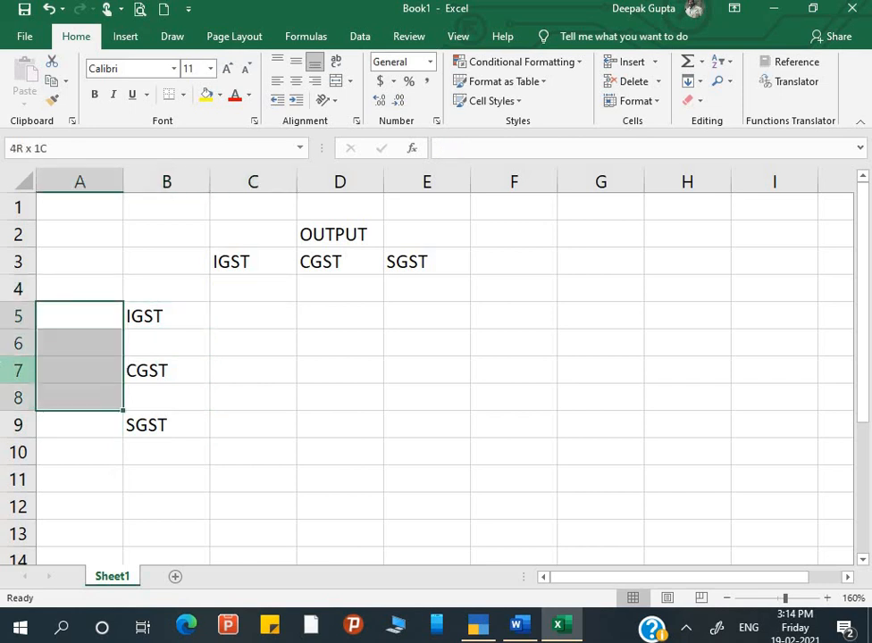
key(shift+Down)
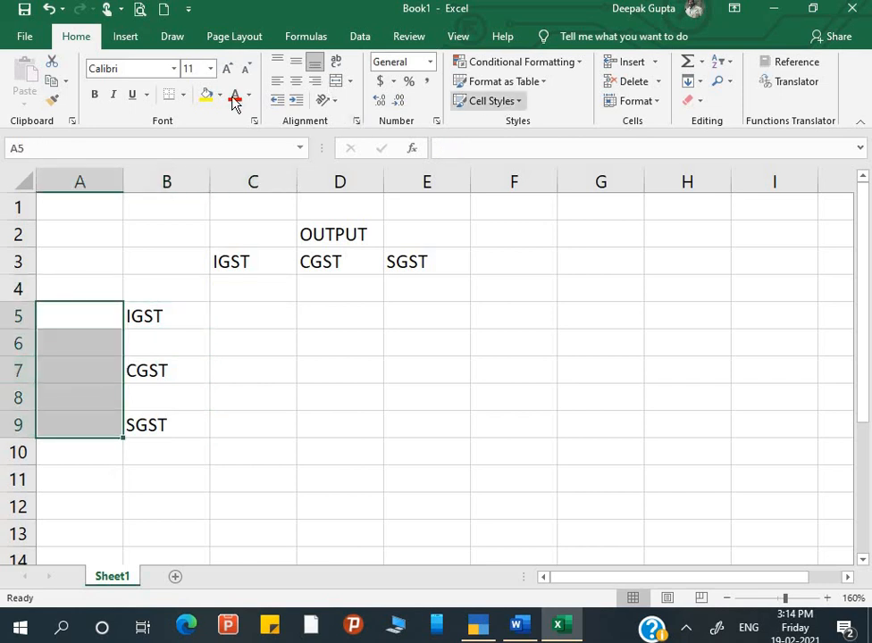
click(339, 82)
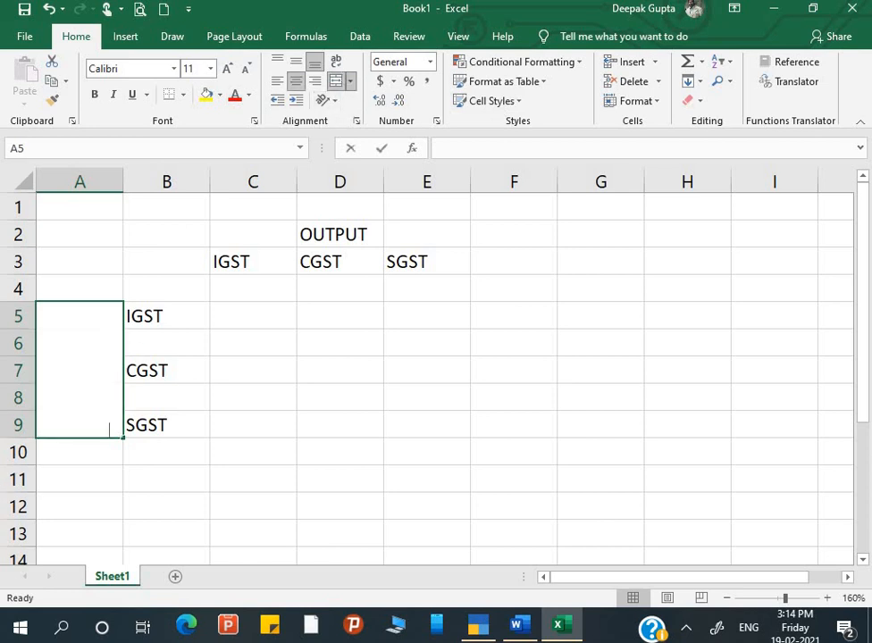
Type INPUT into the merged A5:A9 cell.
text(INOU)
key(BackSpace)
key(BackSpace)
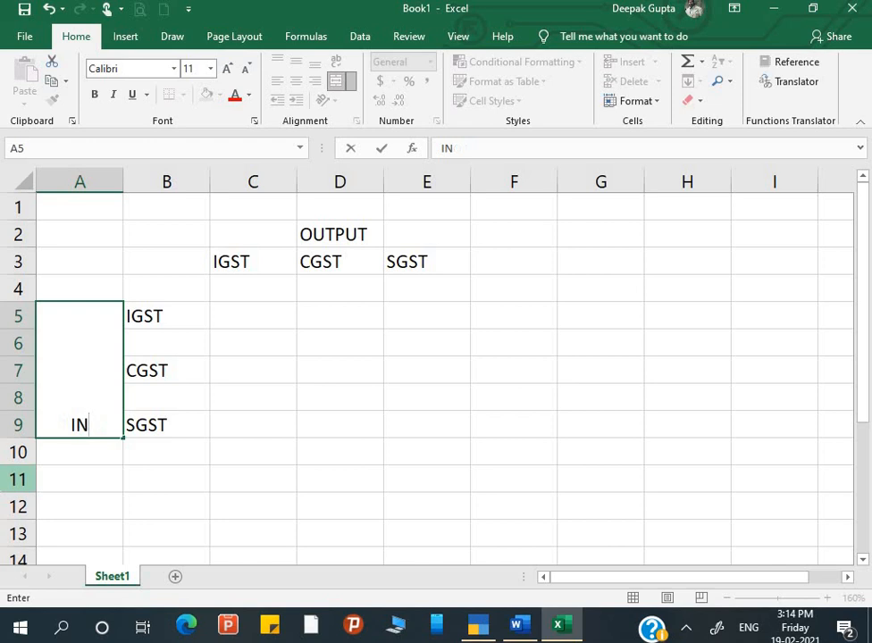
text(PUT)
key(Return)
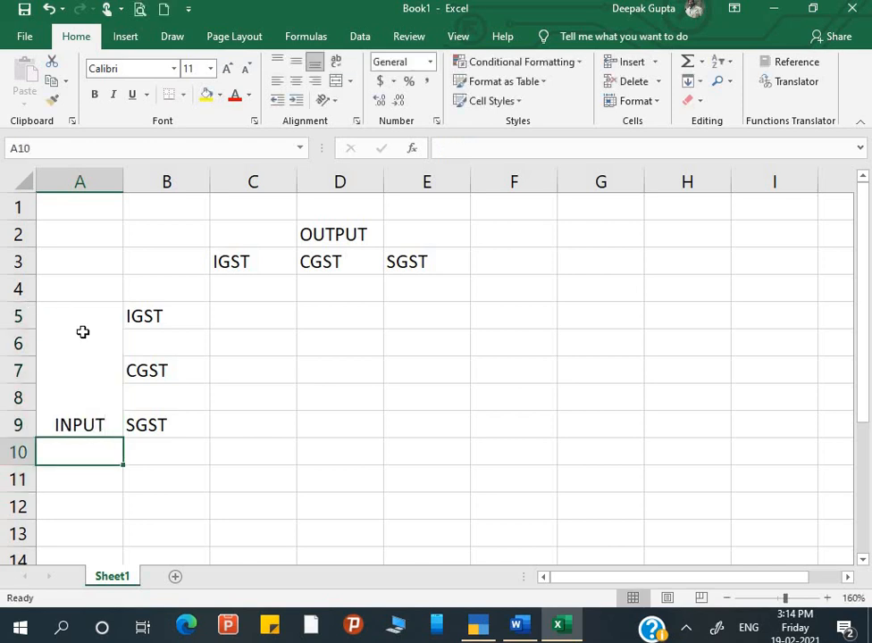
Middle-align the INPUT label and switch to the GST Assignment document.
click(82, 331)
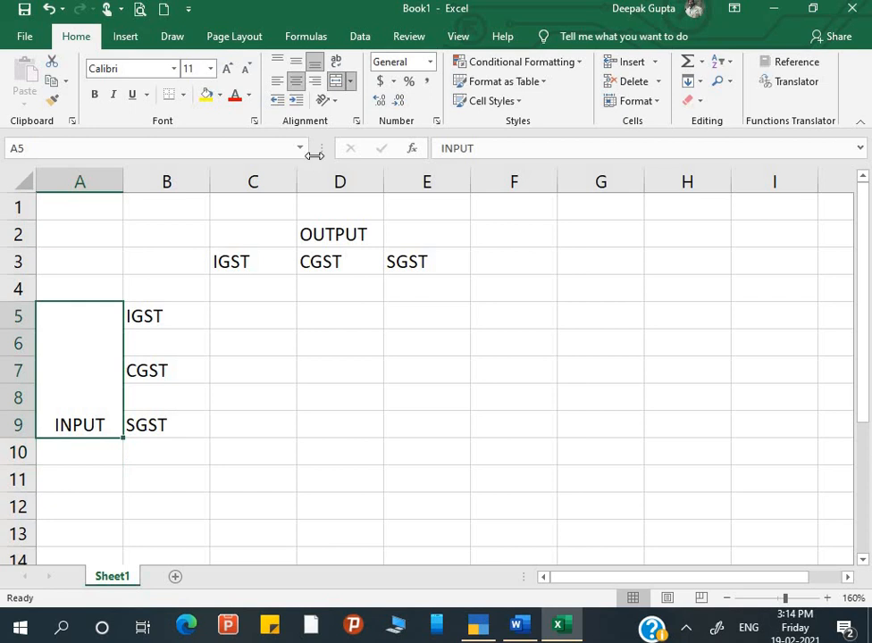
click(296, 61)
click(241, 421)
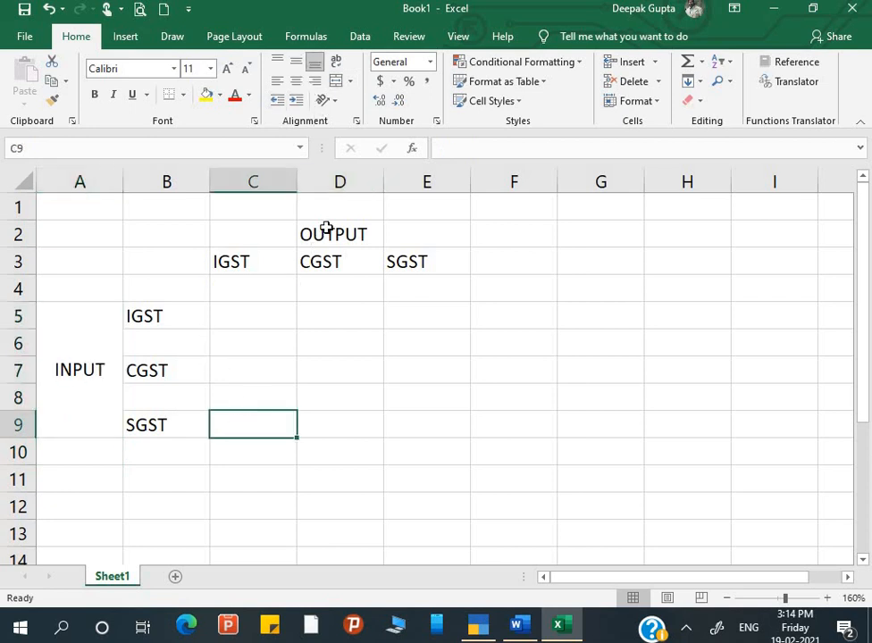
click(326, 229)
click(68, 422)
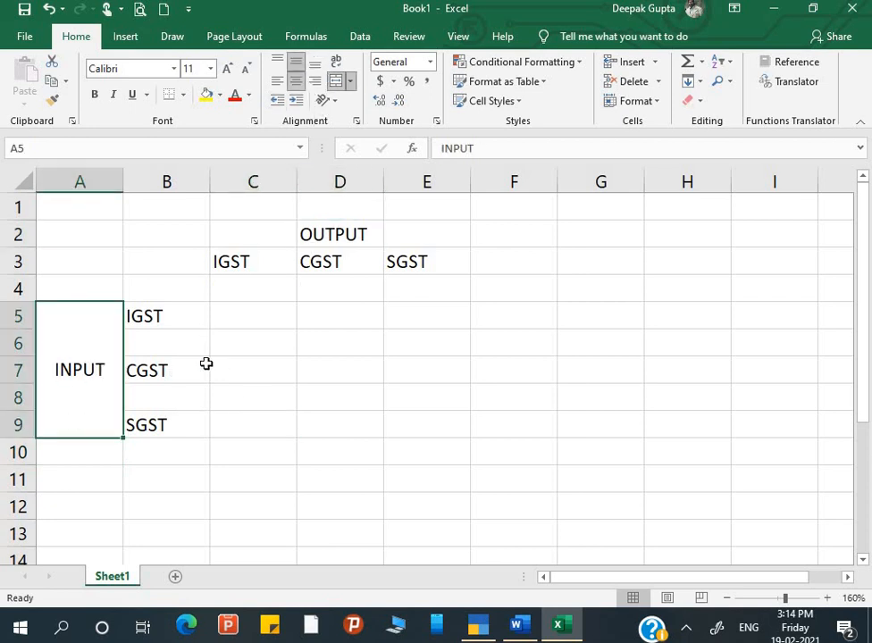
click(251, 292)
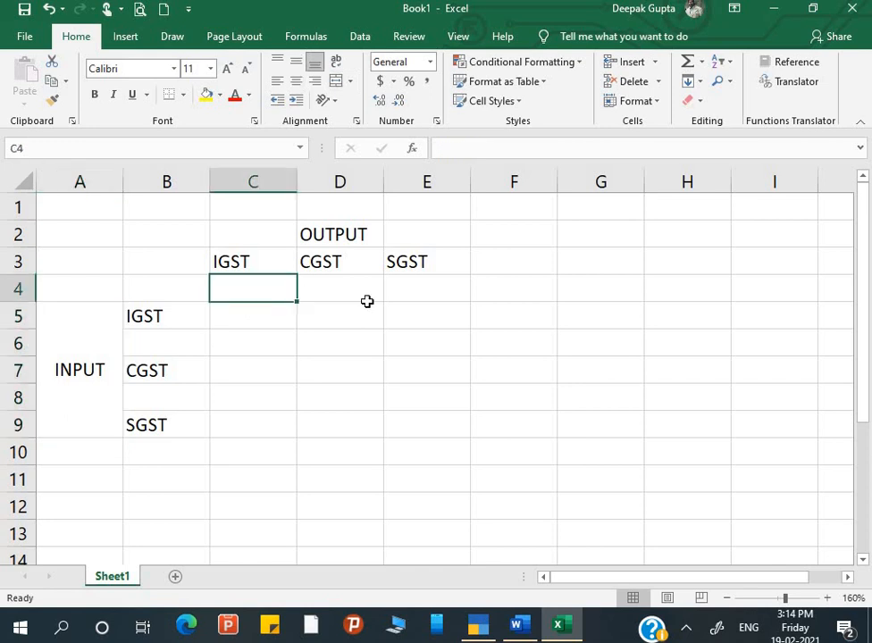
key(alt+Tab)
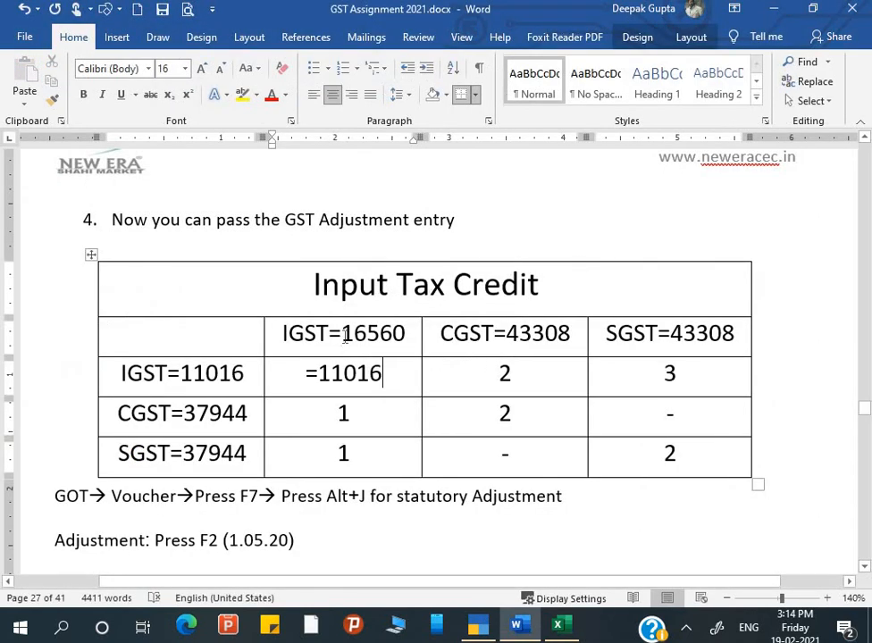
Copy output amounts from Word: 16560 into C4 and 43308 into D4 and E4.
drag(341, 333, 399, 334)
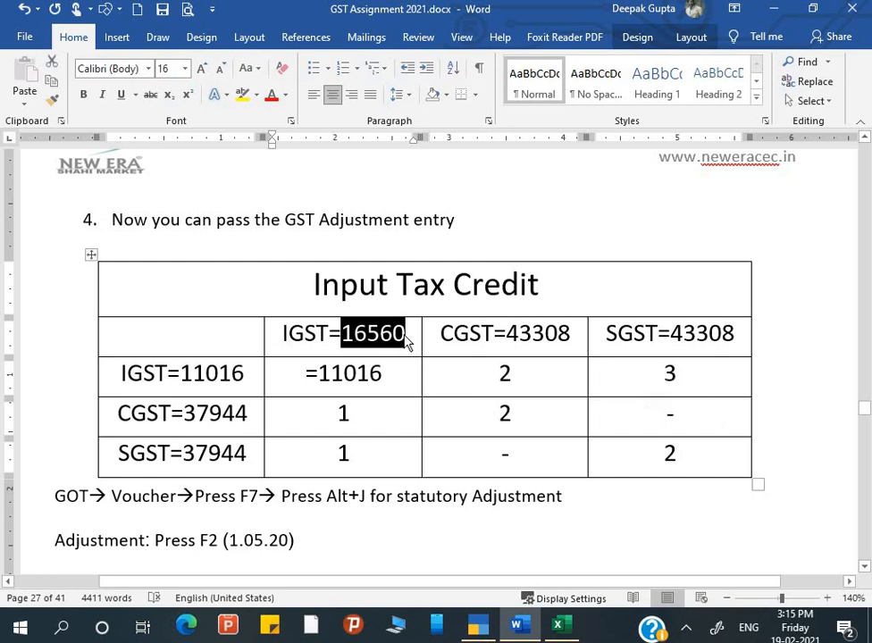
key(ctrl+c)
key(alt+Tab)
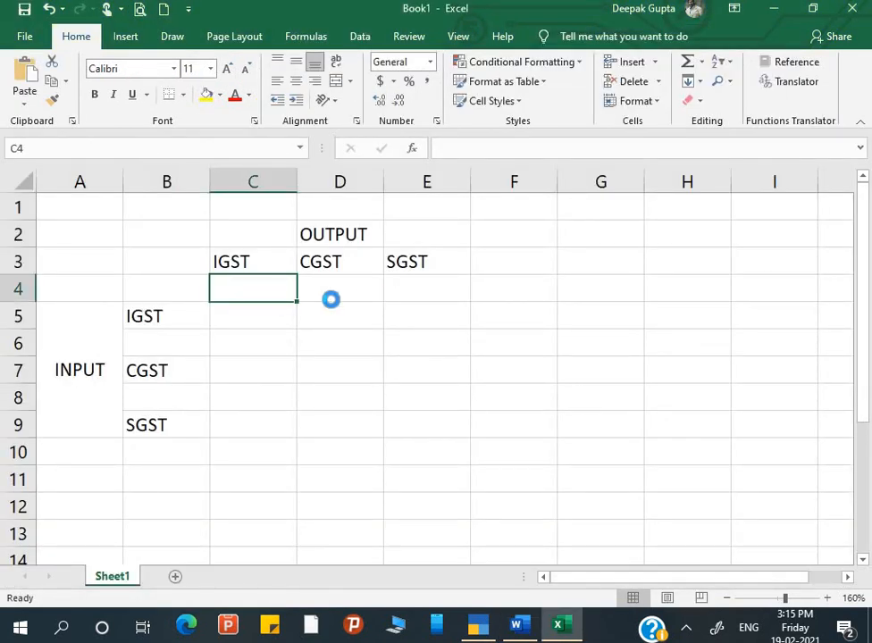
key(ctrl+v)
key(alt+Tab)
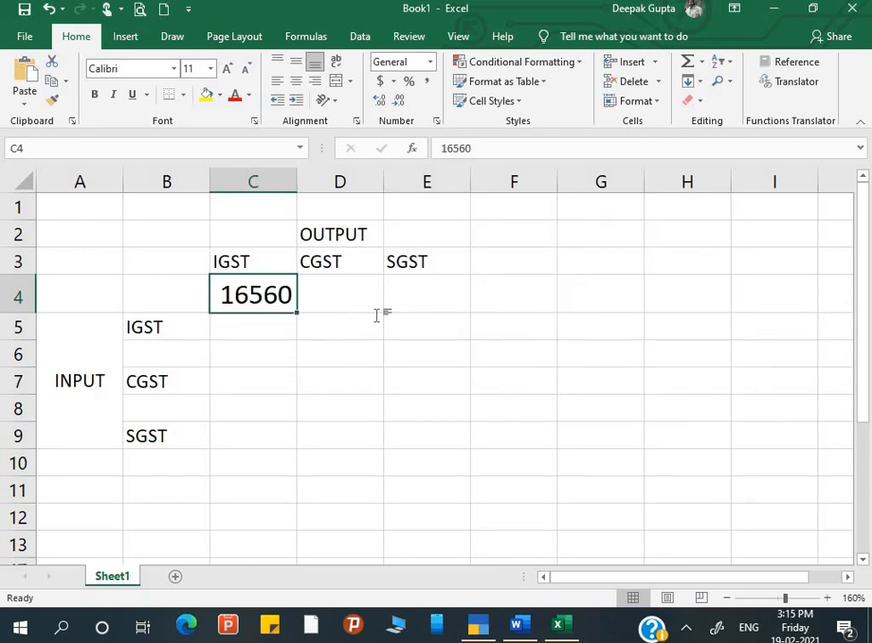
double_click(555, 334)
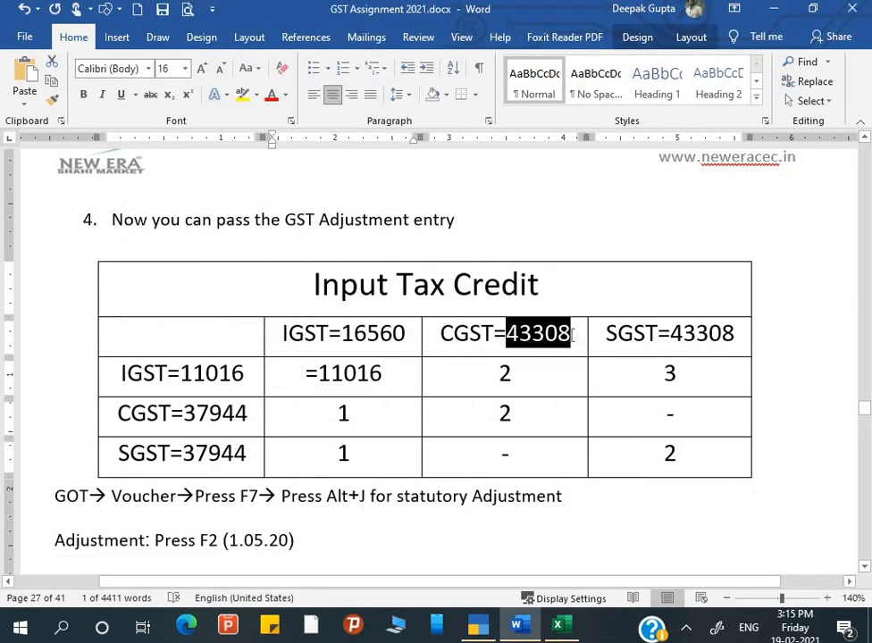
key(alt+Tab)
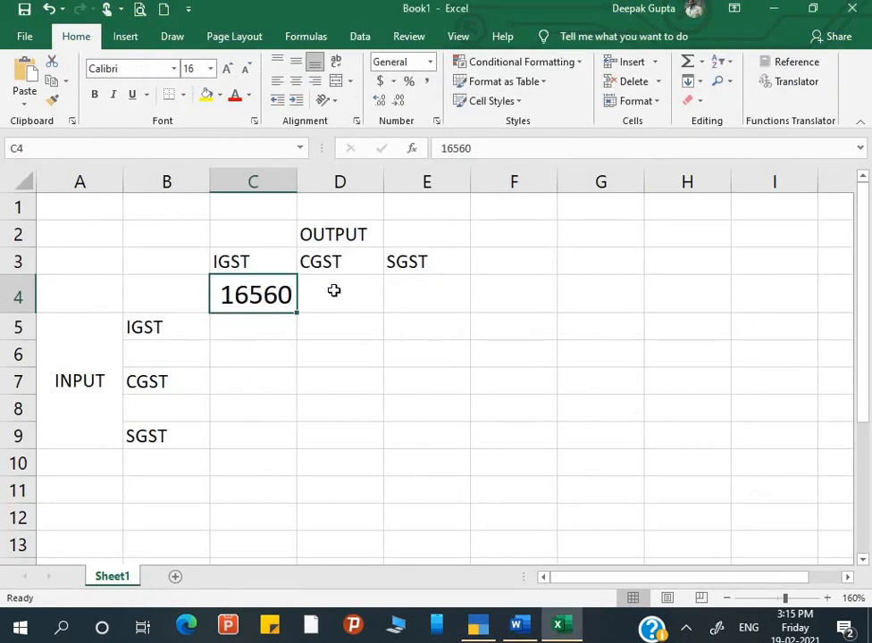
click(335, 290)
key(ctrl+v)
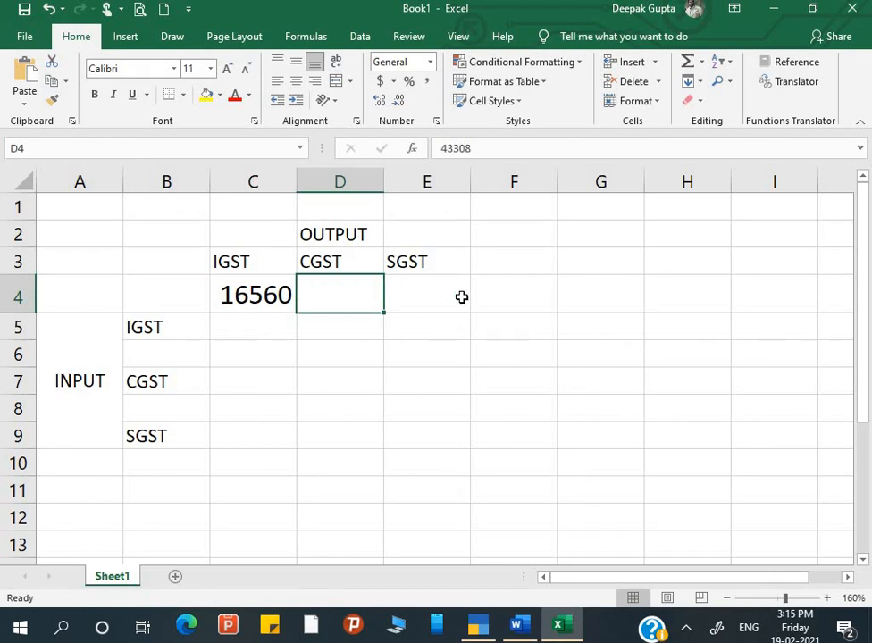
double_click(463, 297)
key(ctrl+v)
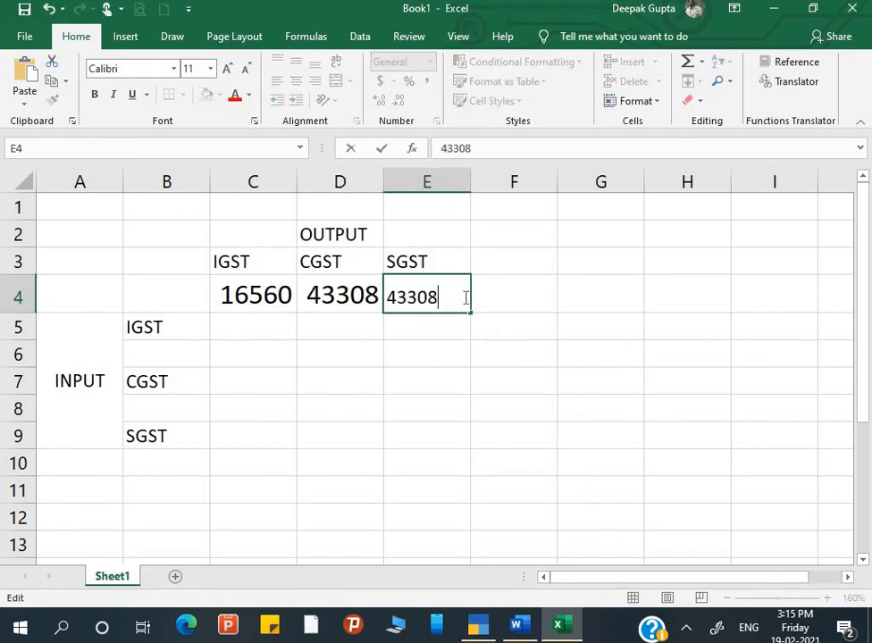
click(370, 333)
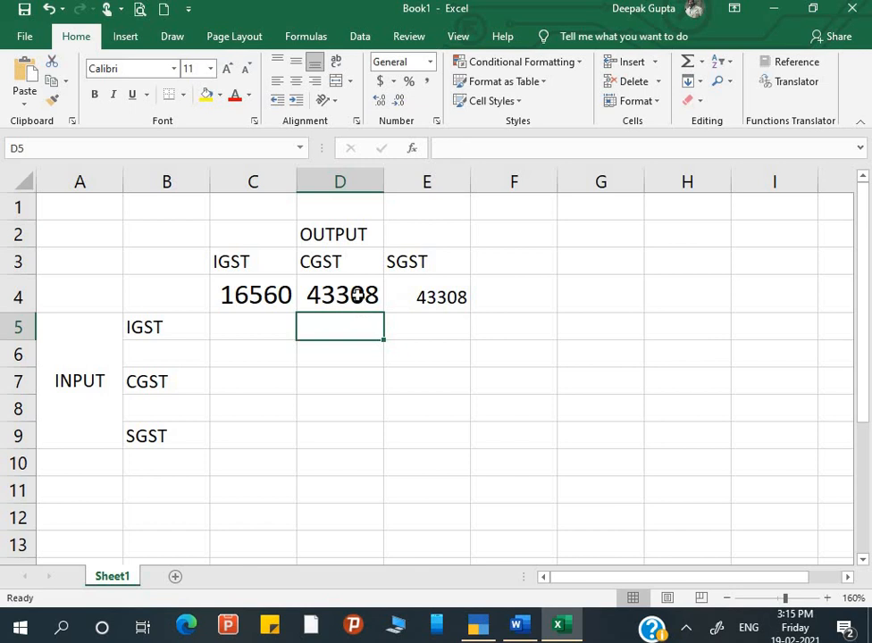
Replace E4 with the formatted 43308 copied from D4.
click(356, 296)
key(ctrl+c)
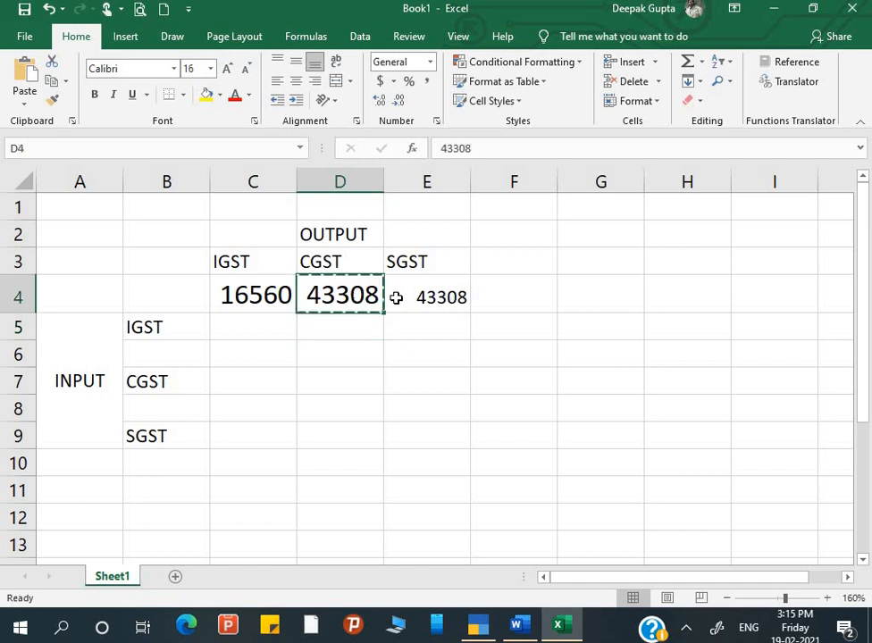
click(396, 297)
key(ctrl+v)
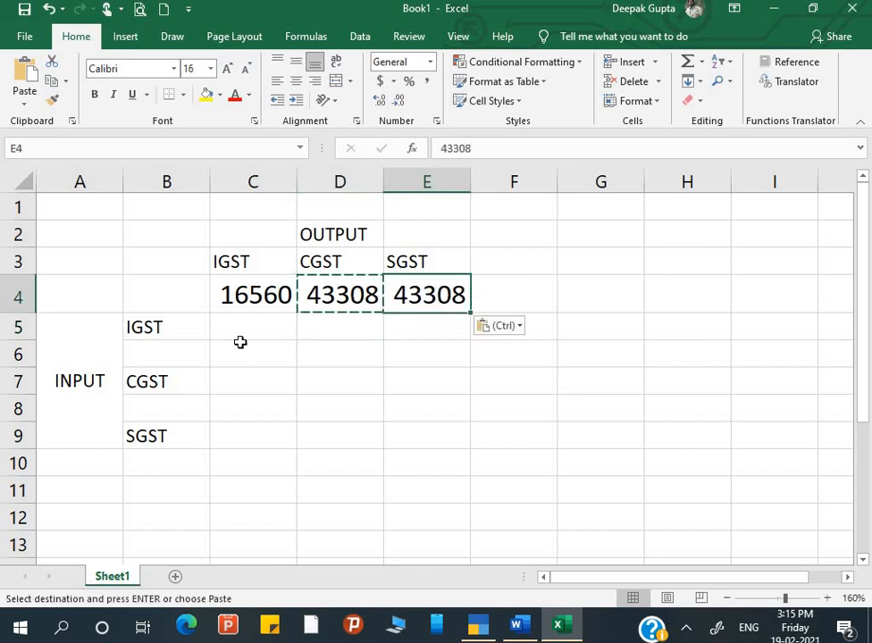
Copy the input IGST amount 11016 from Word into B6.
click(188, 350)
key(alt+Tab)
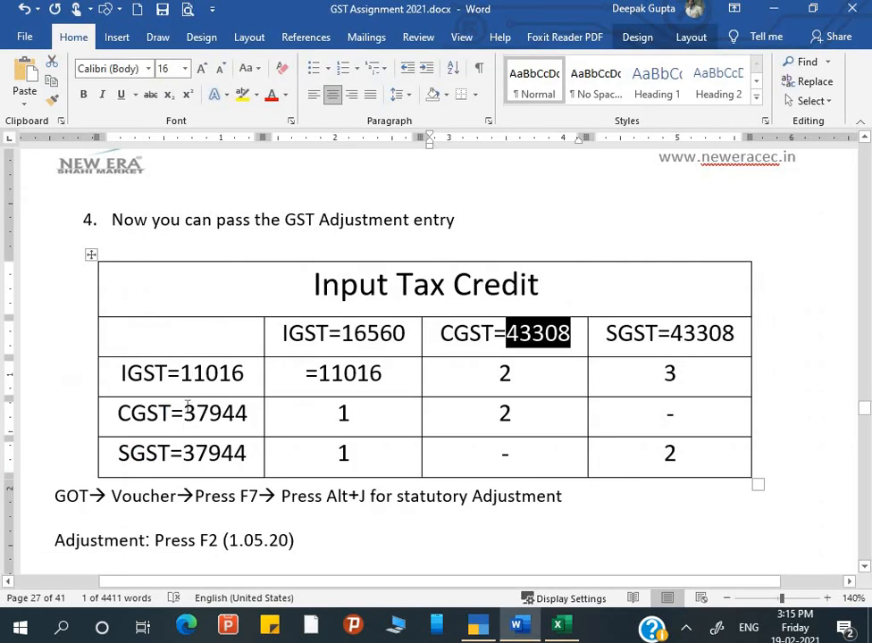
drag(184, 376, 249, 374)
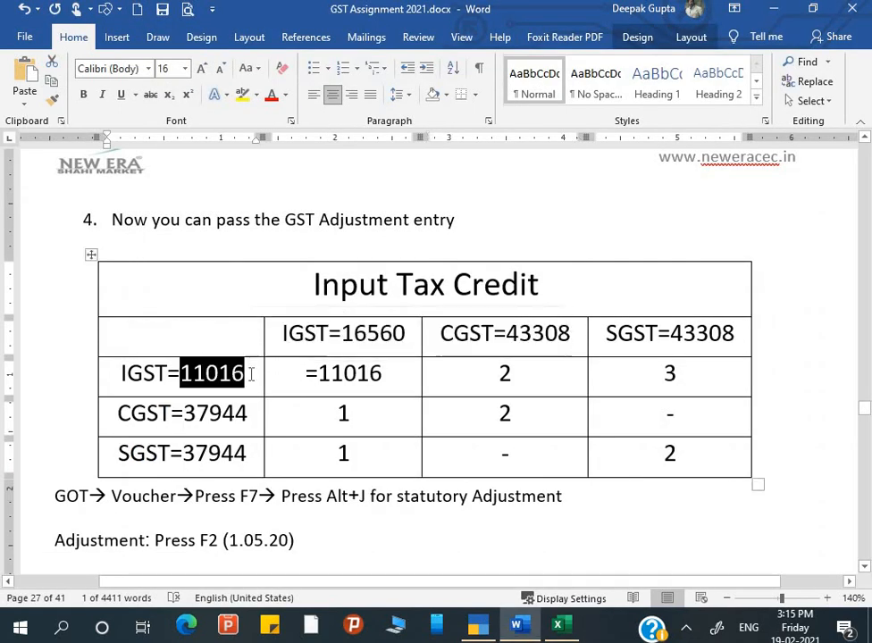
key(ctrl+c)
key(alt+Tab)
key(ctrl+v)
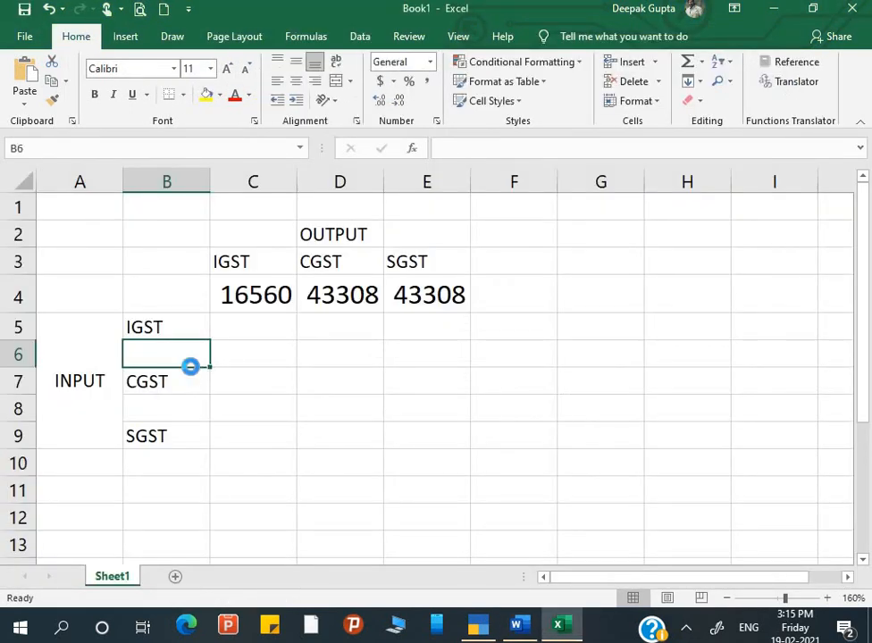
Copy the input CGST and SGST amount 37944 into B8 and B10.
click(164, 421)
key(alt+Tab)
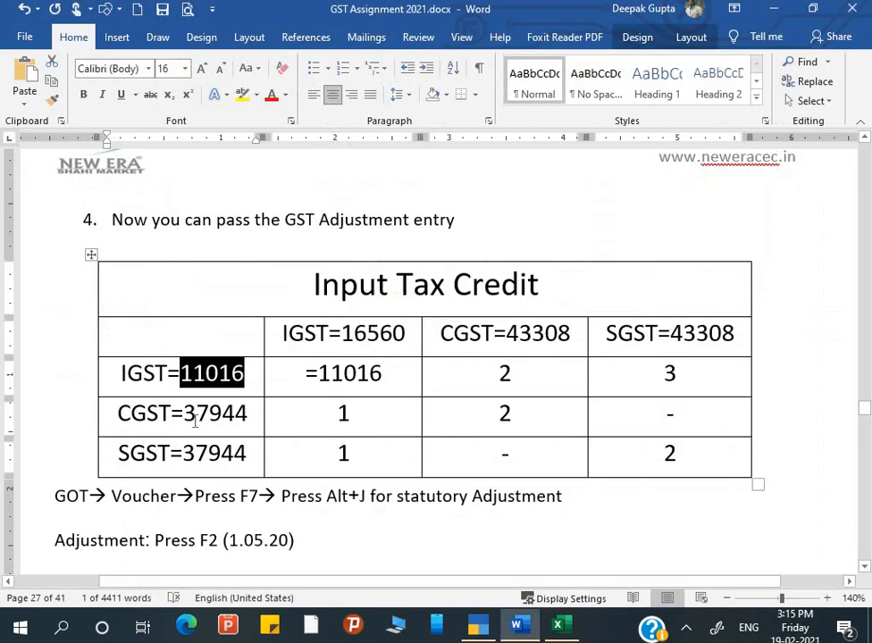
drag(184, 414, 250, 428)
key(alt+Tab)
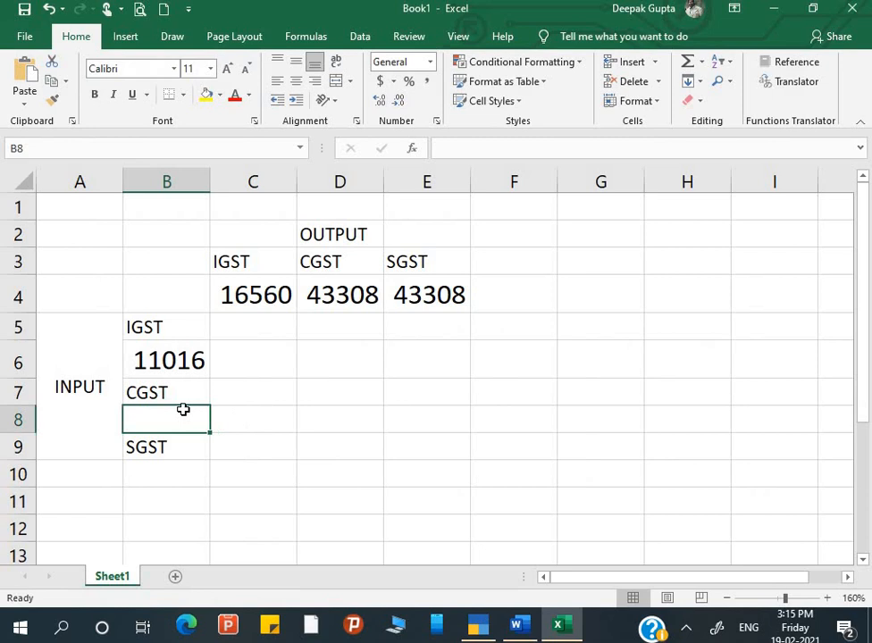
key(ctrl+v)
click(164, 475)
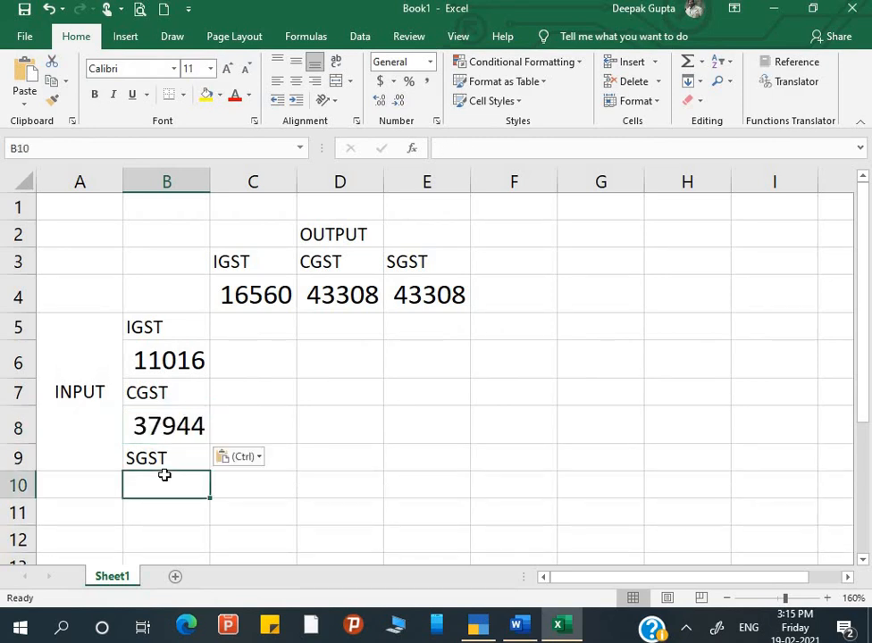
key(ctrl+v)
click(301, 457)
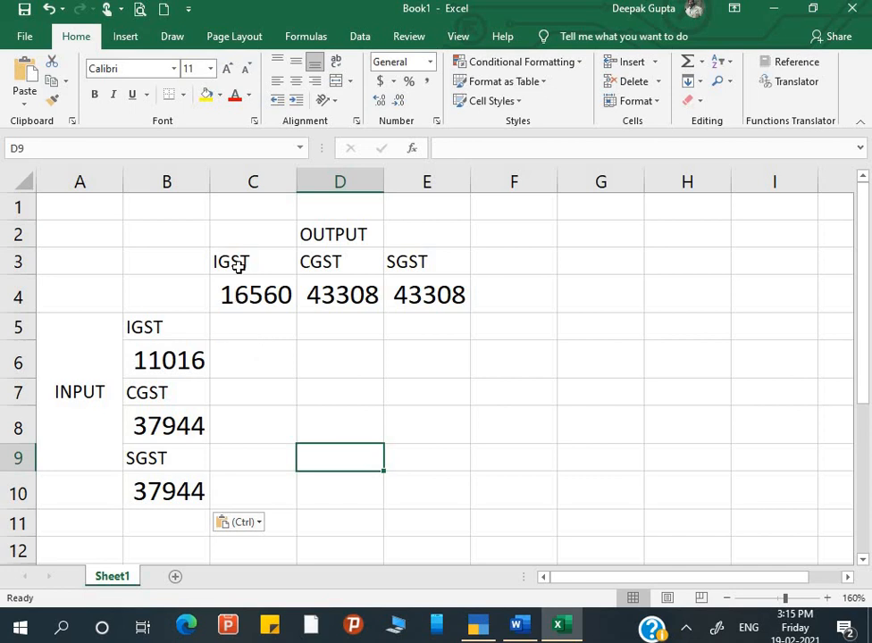
click(252, 326)
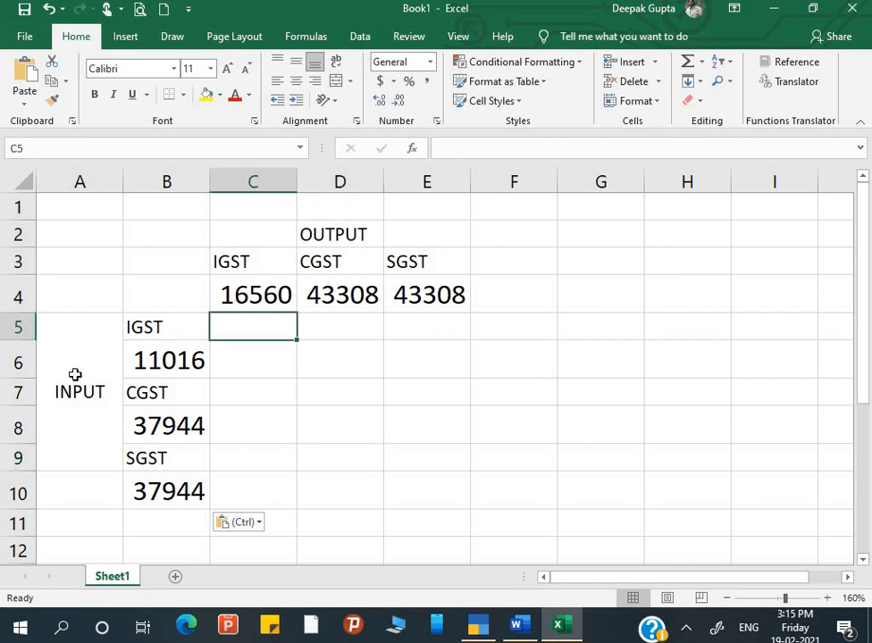
Enter =C4-B6 in C5 to get the IGST difference 5544.
text(=)
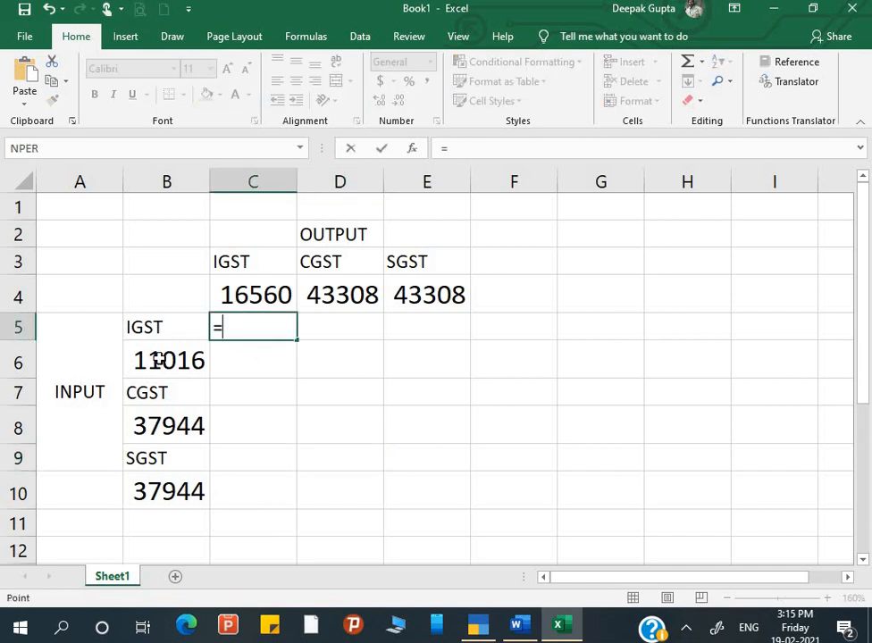
click(159, 360)
key(Return)
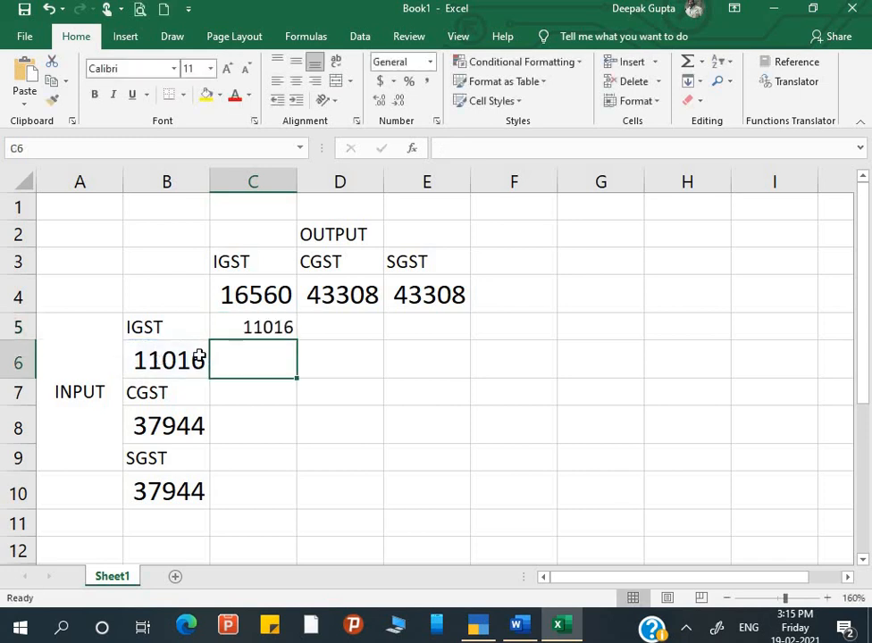
click(245, 331)
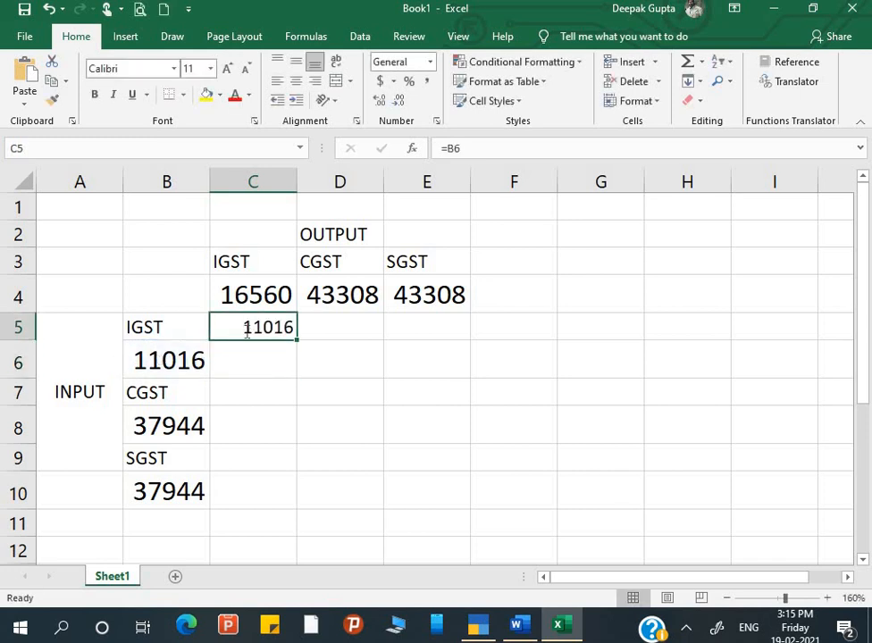
text(=)
click(255, 298)
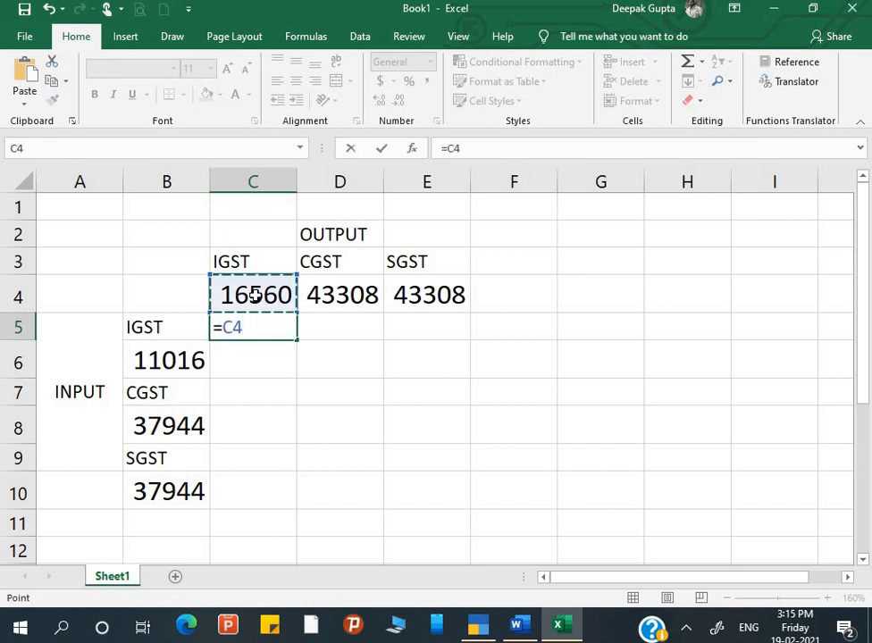
text(-)
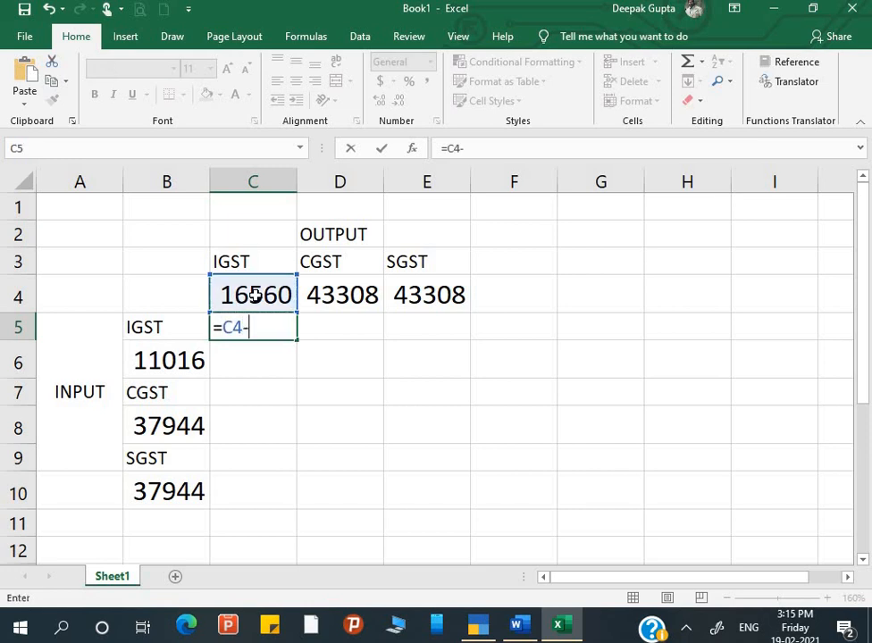
click(156, 360)
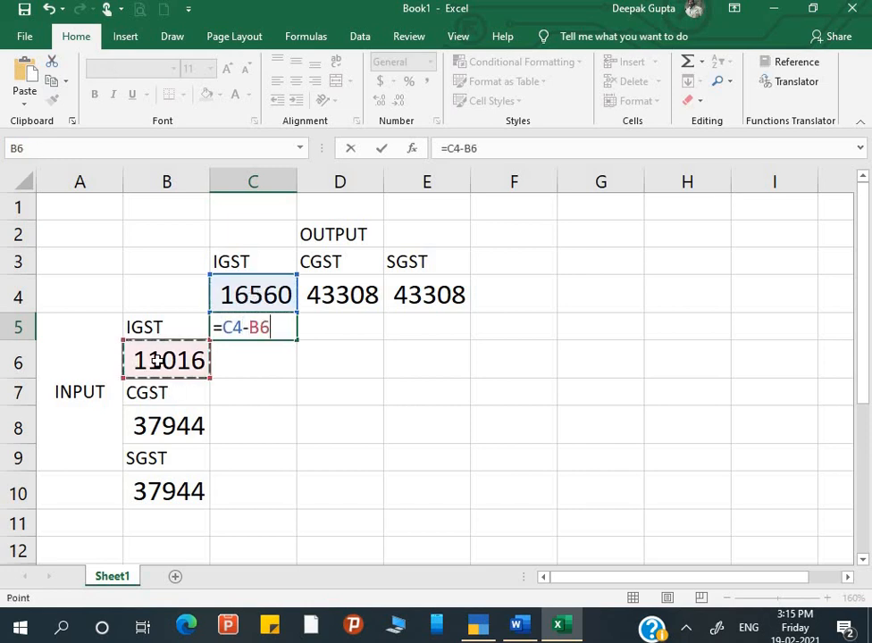
key(Return)
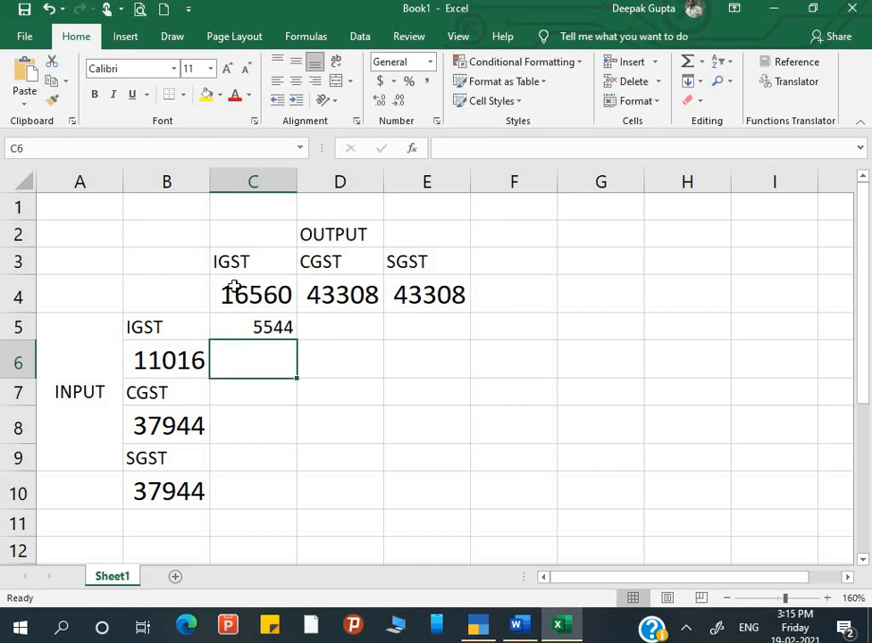
click(275, 333)
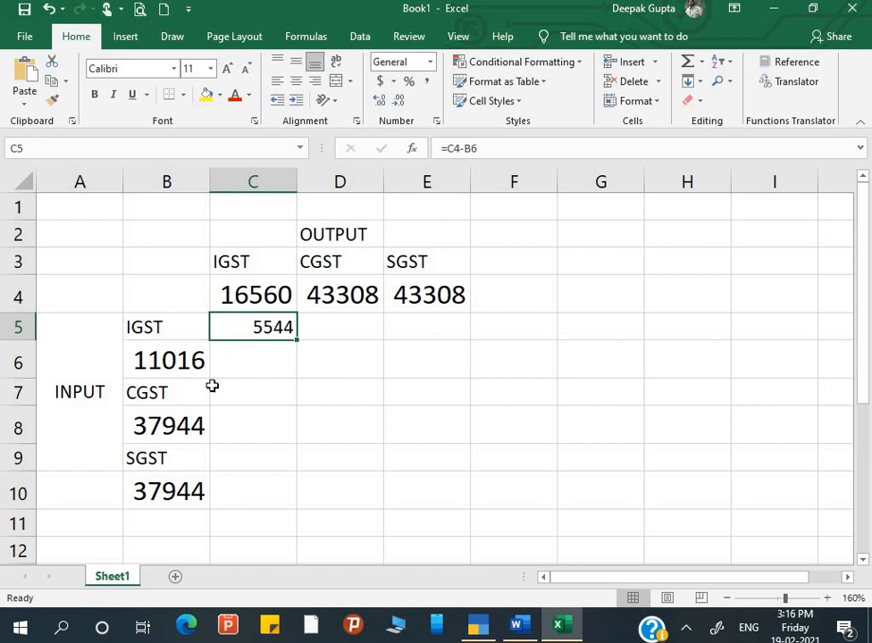
Record 5544 in C7 and 0 as the remaining IGST input in C6.
click(253, 358)
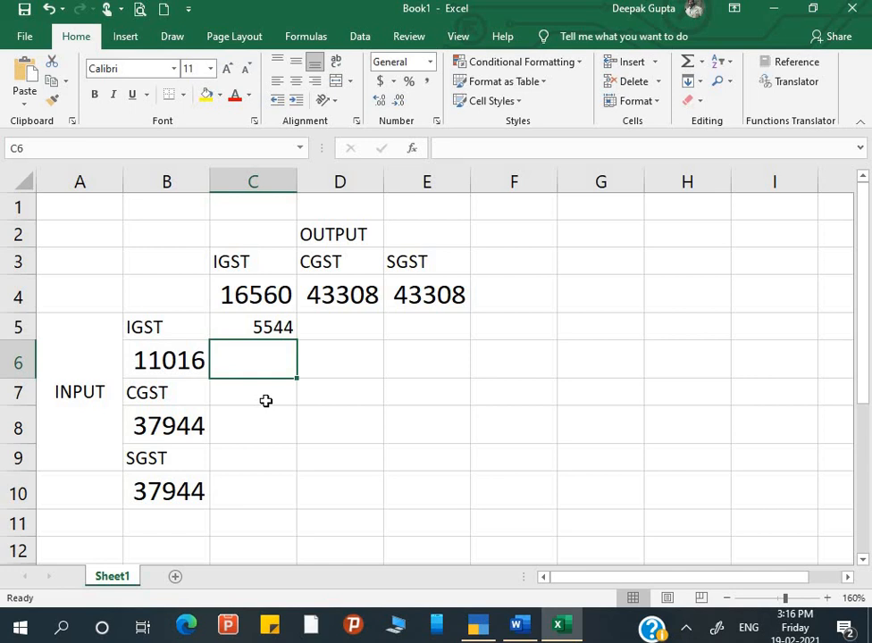
click(265, 401)
text(=)
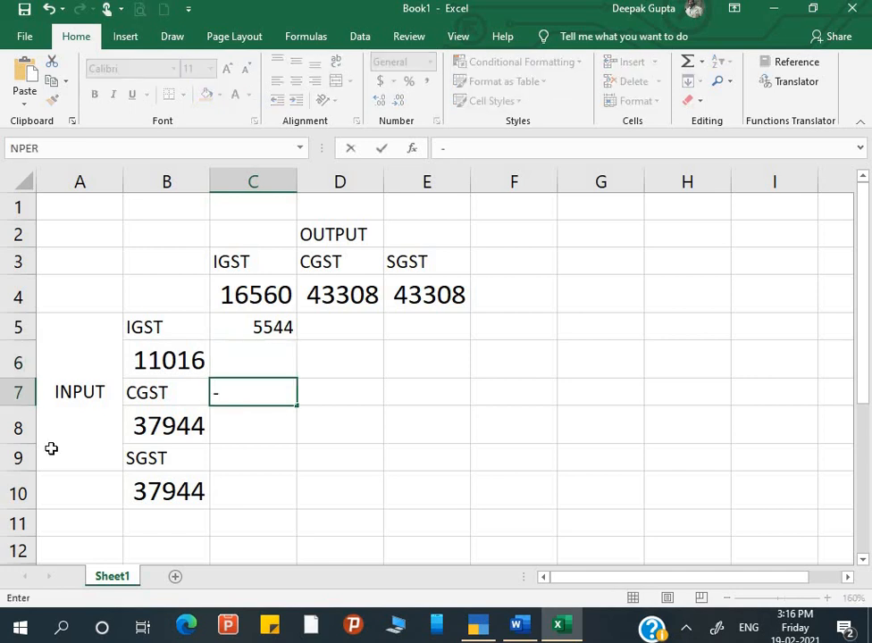
key(BackSpace)
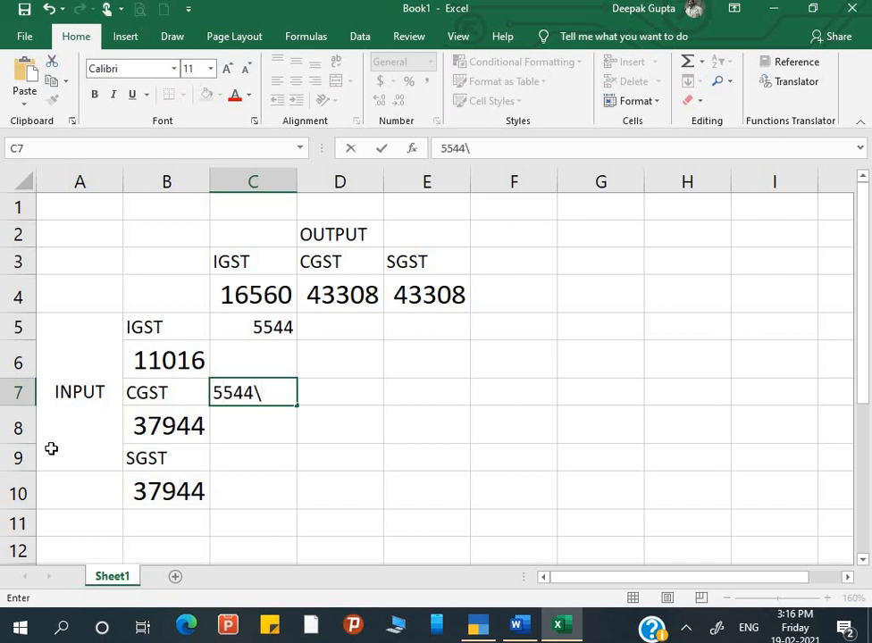
key(Return)
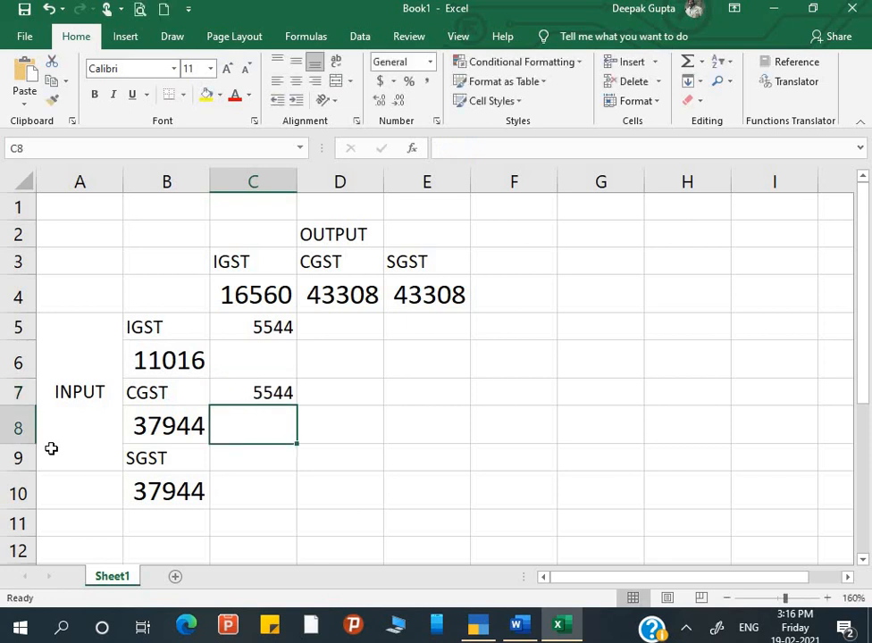
click(166, 345)
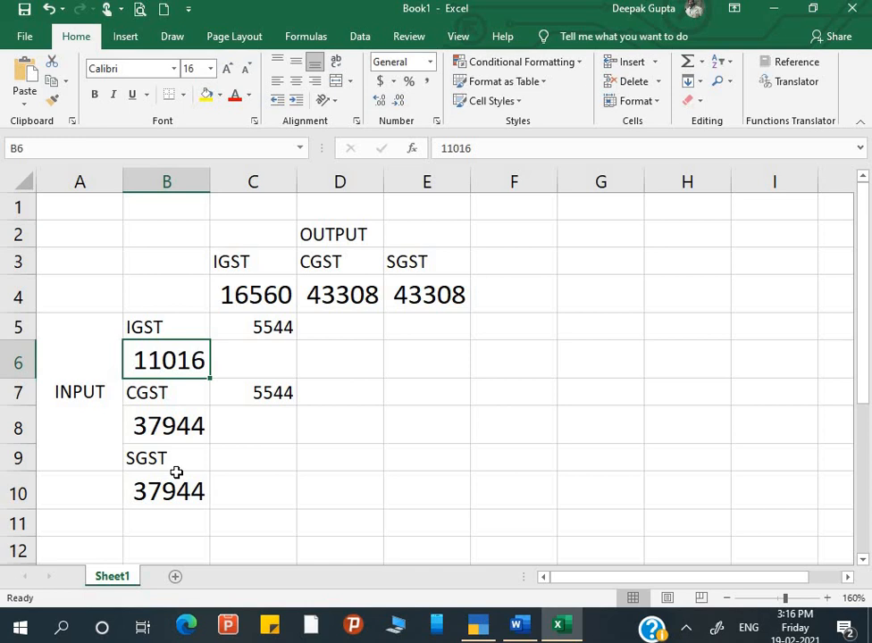
key(Right)
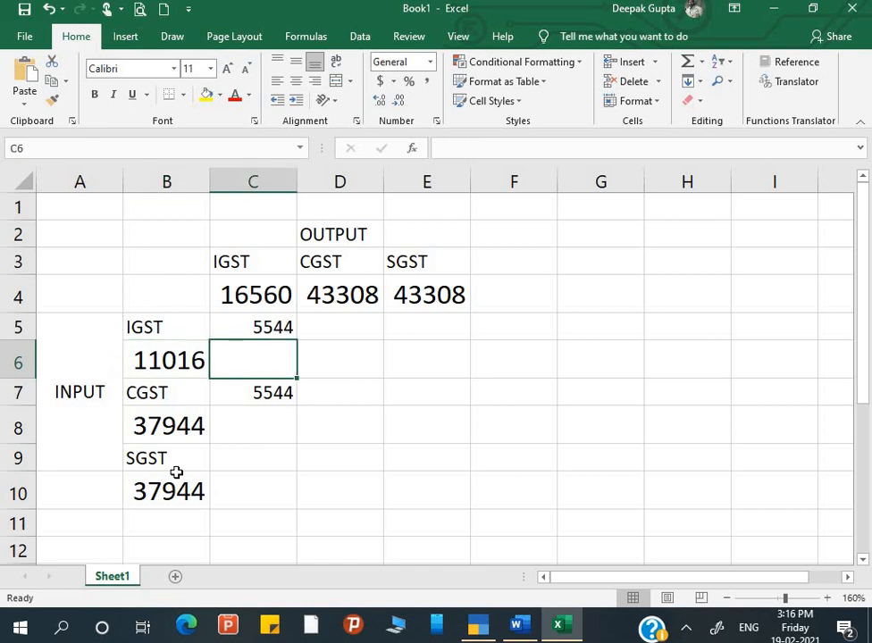
text(0)
key(Right)
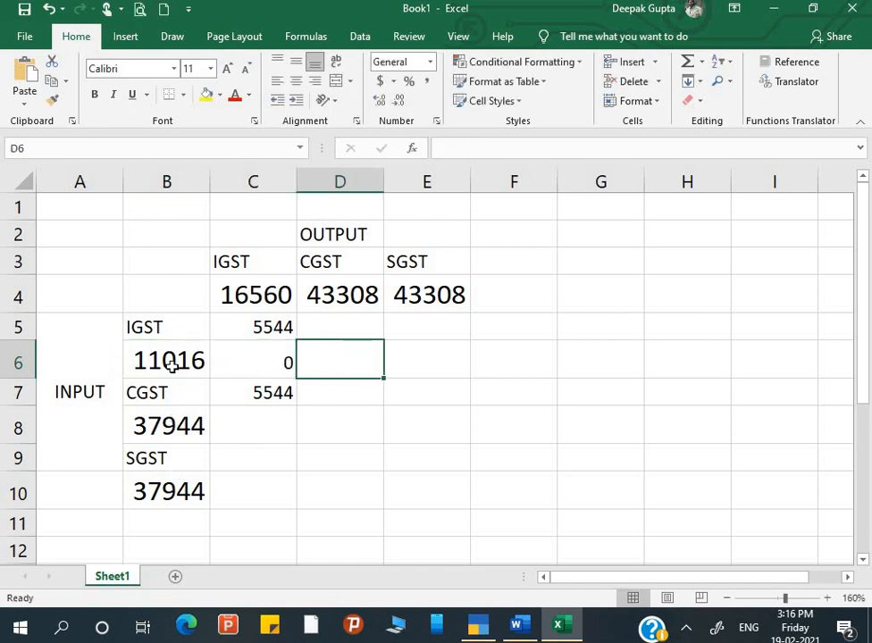
Enter =B8-C7 in C8 for the remaining CGST input of 32400.
click(259, 435)
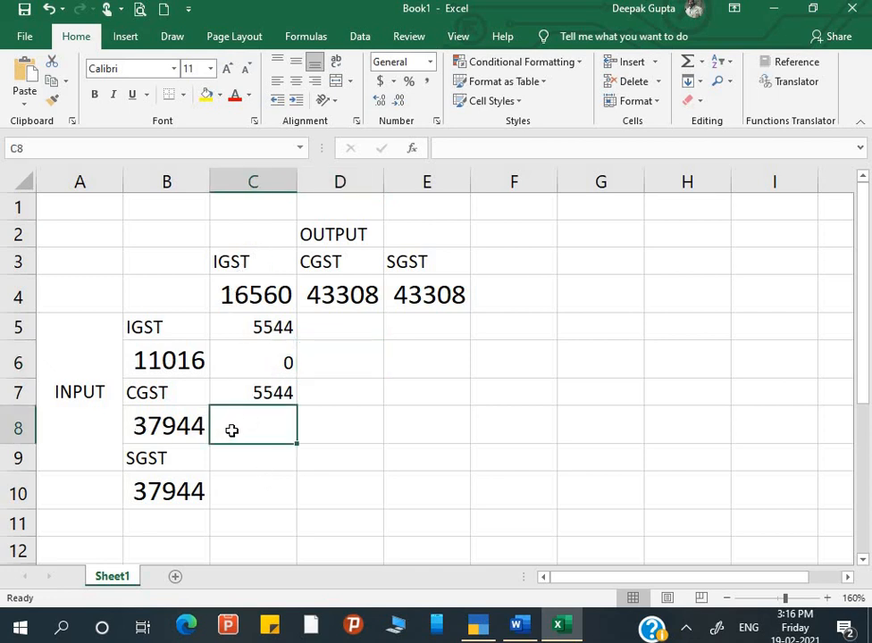
text(=)
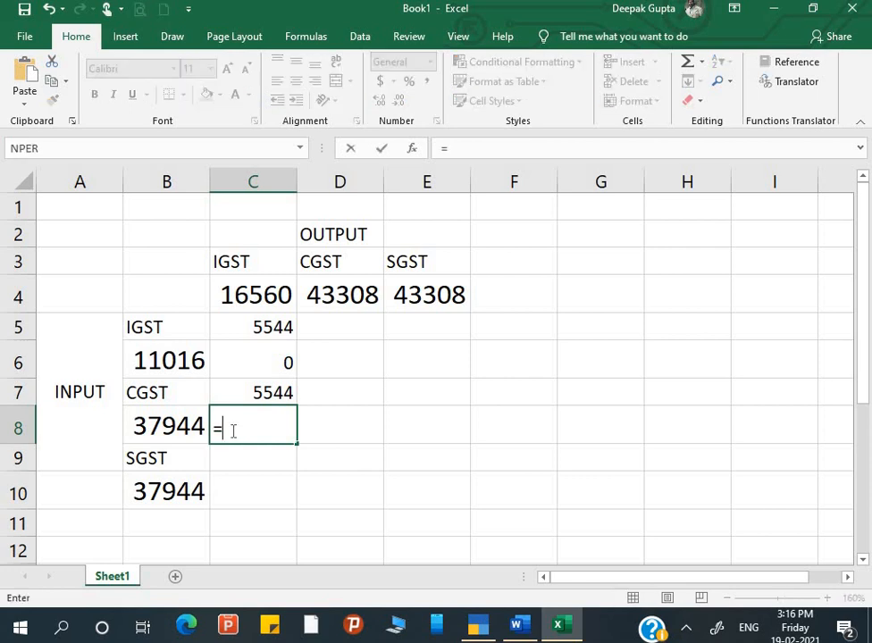
click(179, 427)
text(-)
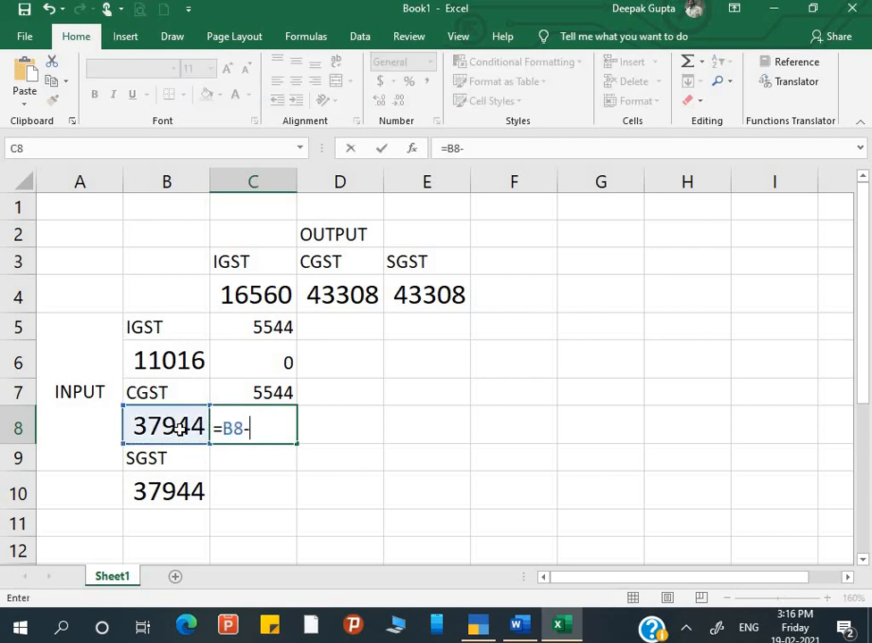
click(249, 392)
key(Return)
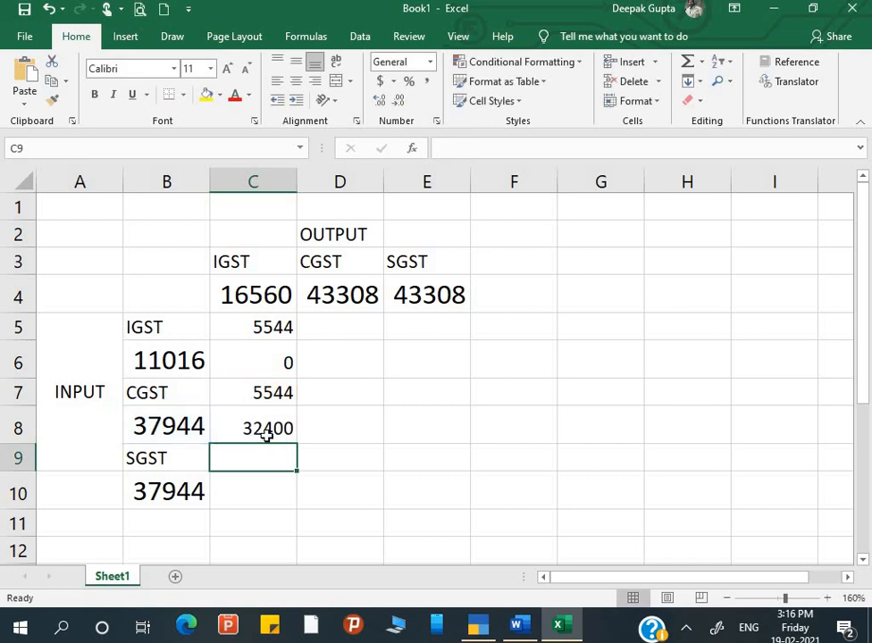
click(266, 434)
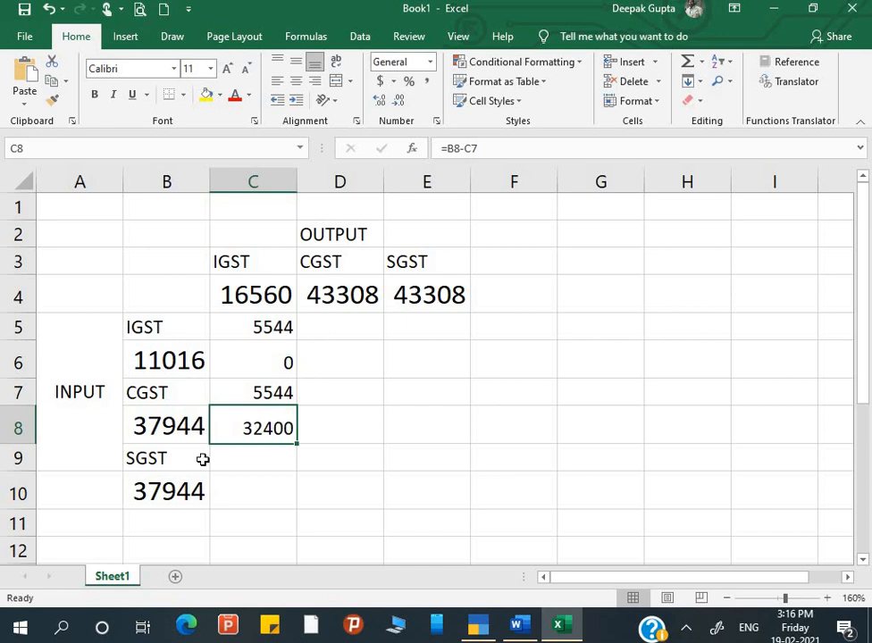
text(=)
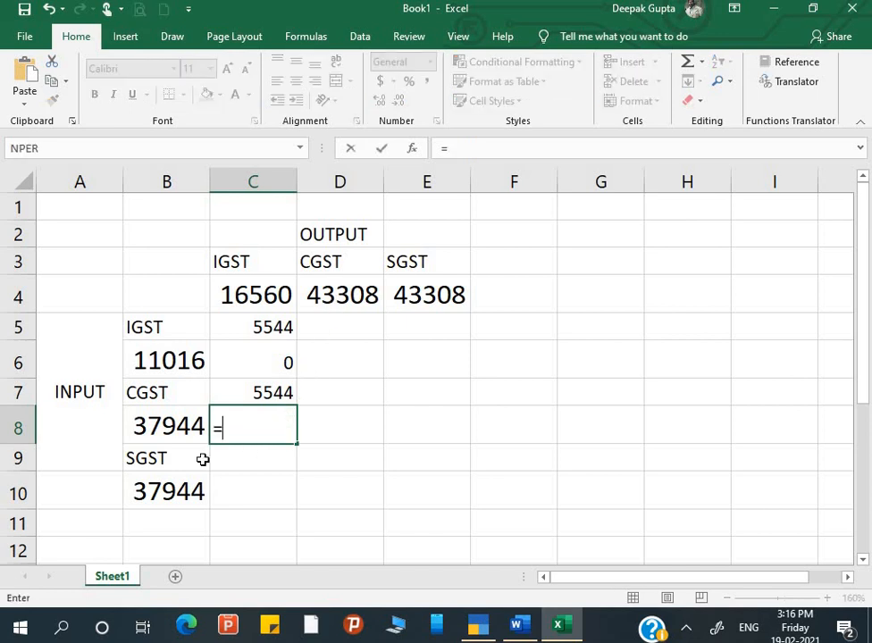
text(B8-C7)
key(ctrl+Return)
Type 32400 into D8.
key(Right)
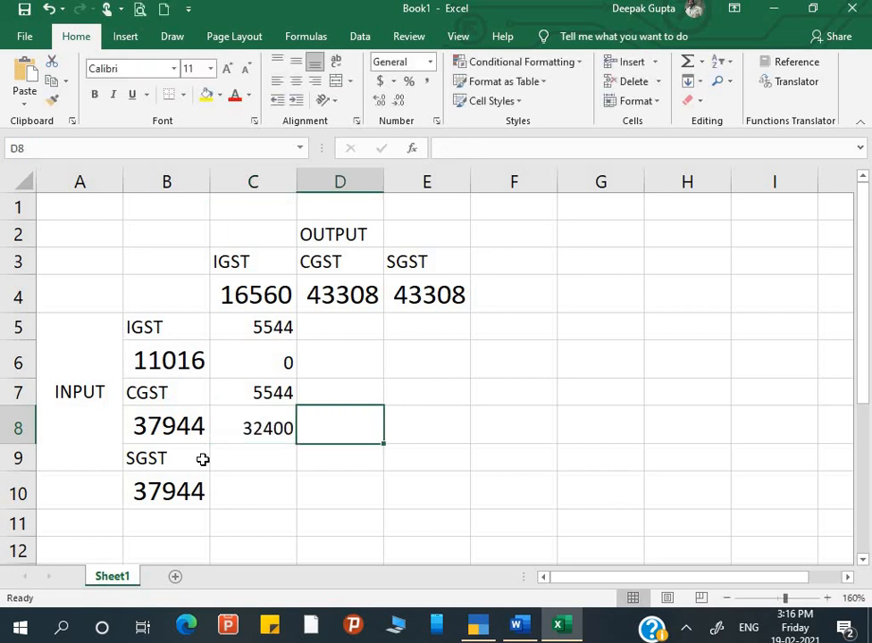
text(324)
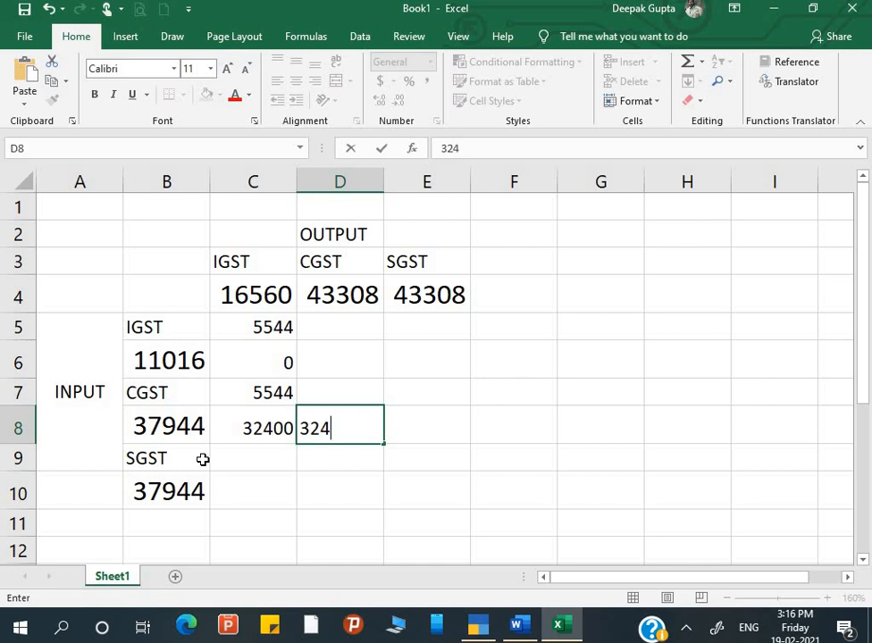
key(BackSpace)
text(400)
key(Return)
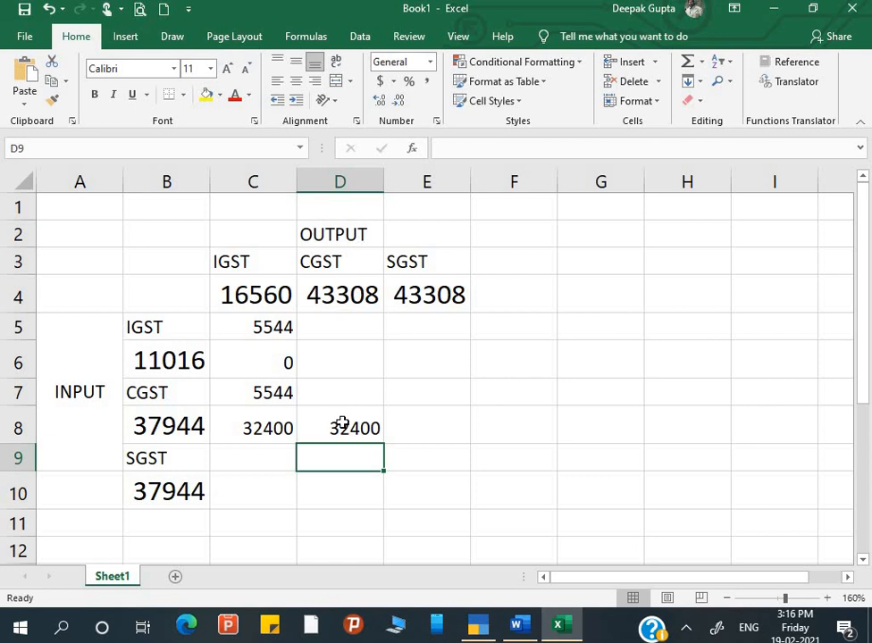
Enter =D4-D8 in D5, then clear D5 again.
click(350, 356)
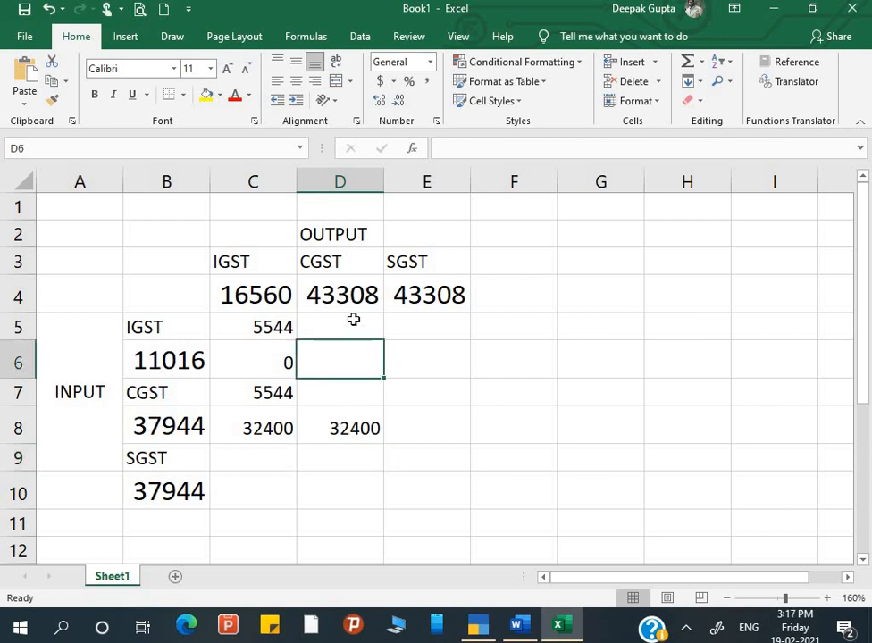
click(353, 319)
text(=)
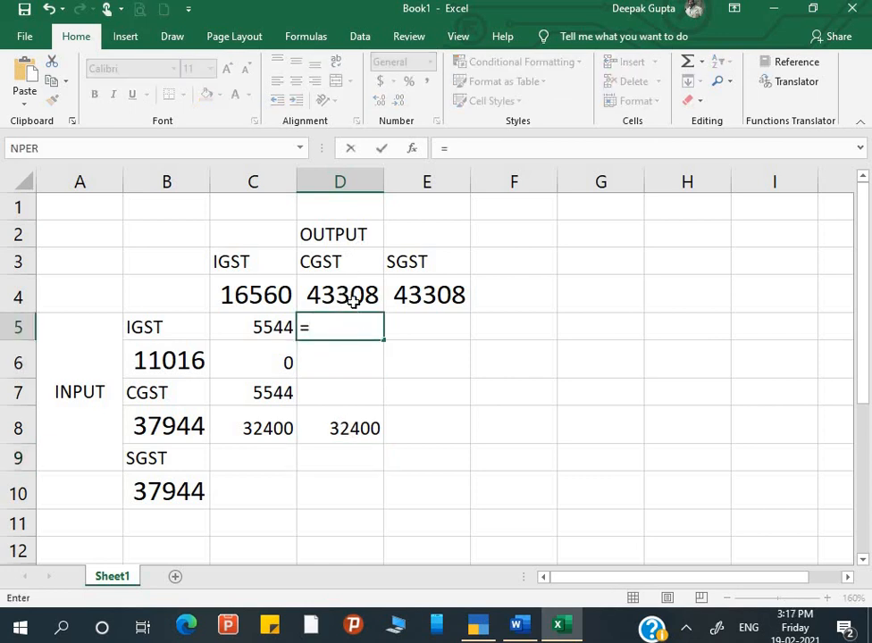
click(352, 297)
text(-)
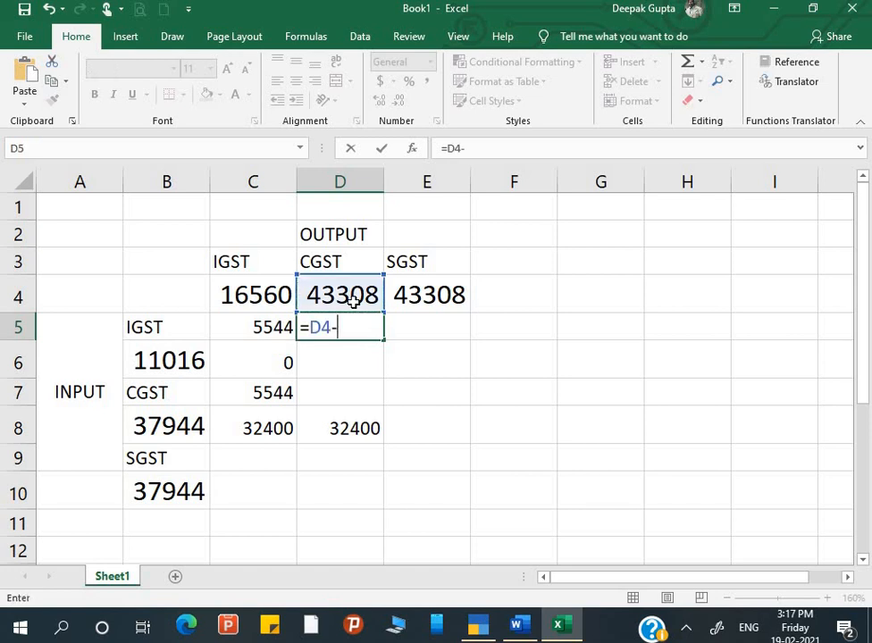
click(360, 428)
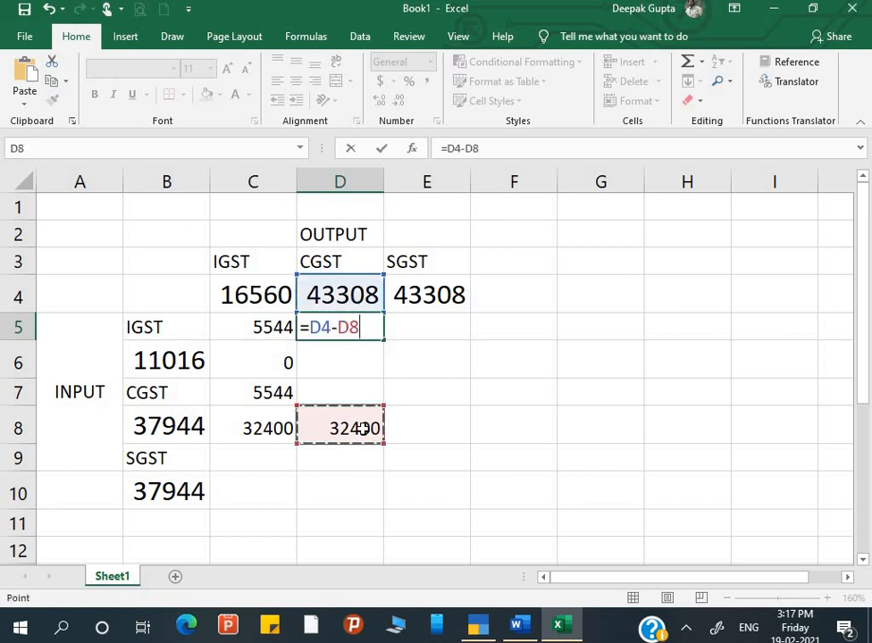
key(Return)
click(357, 327)
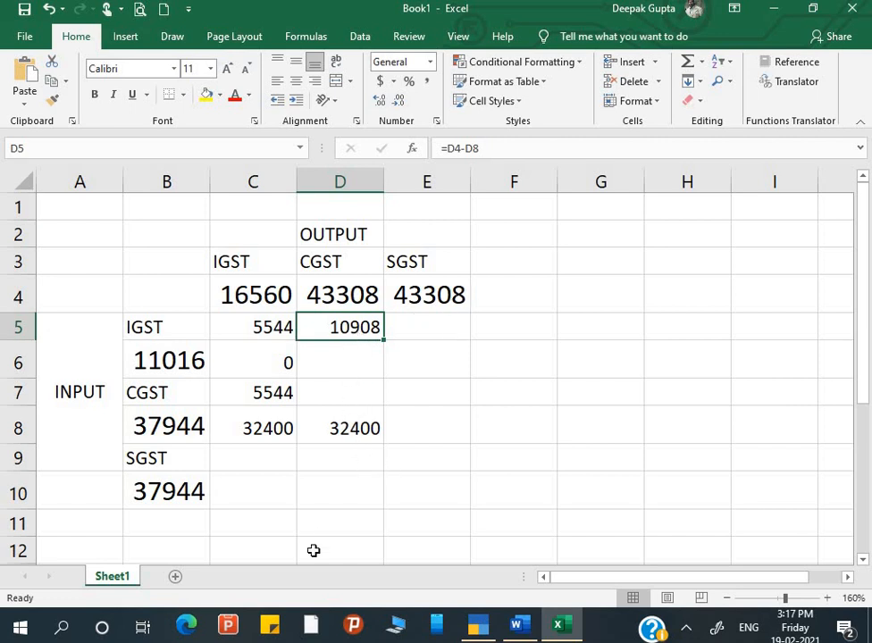
key(Delete)
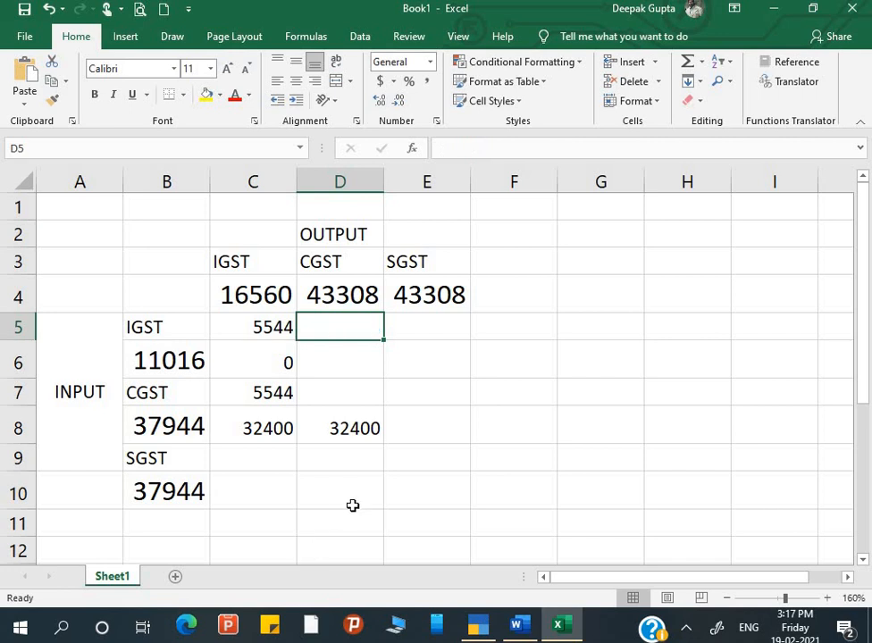
Enter =D4-D8 in D11 so it shows 10908.
scroll(353, 506, down, 1)
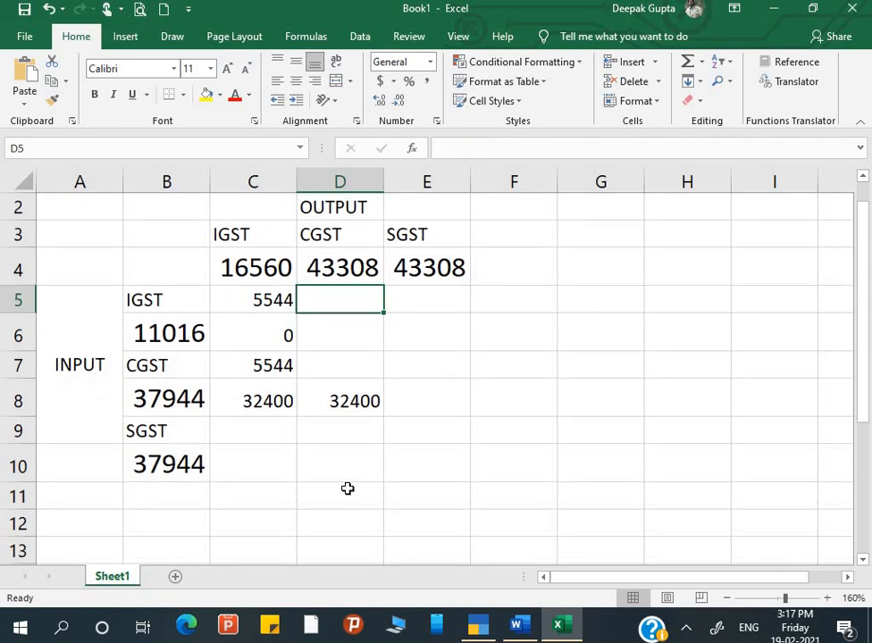
click(347, 493)
text(=)
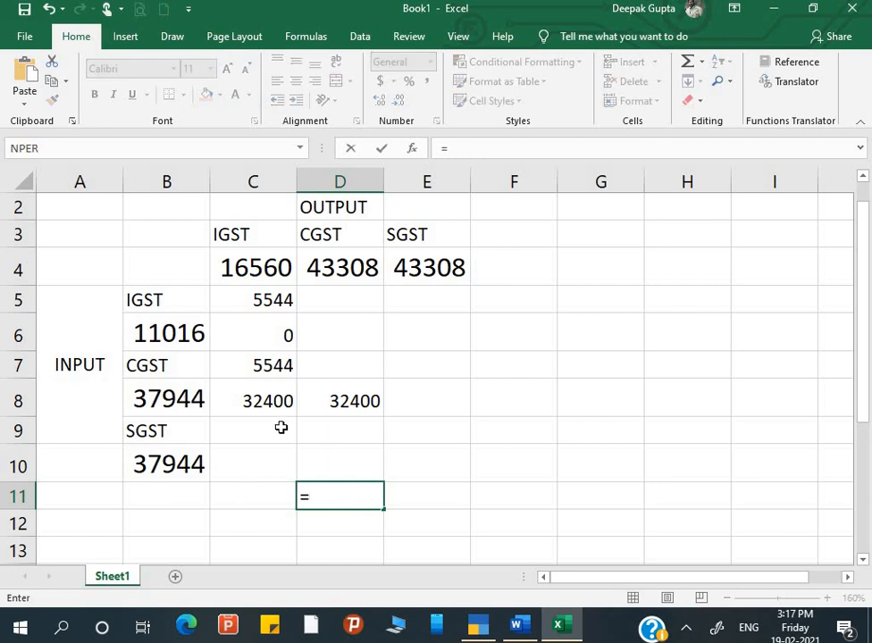
click(345, 273)
text(-)
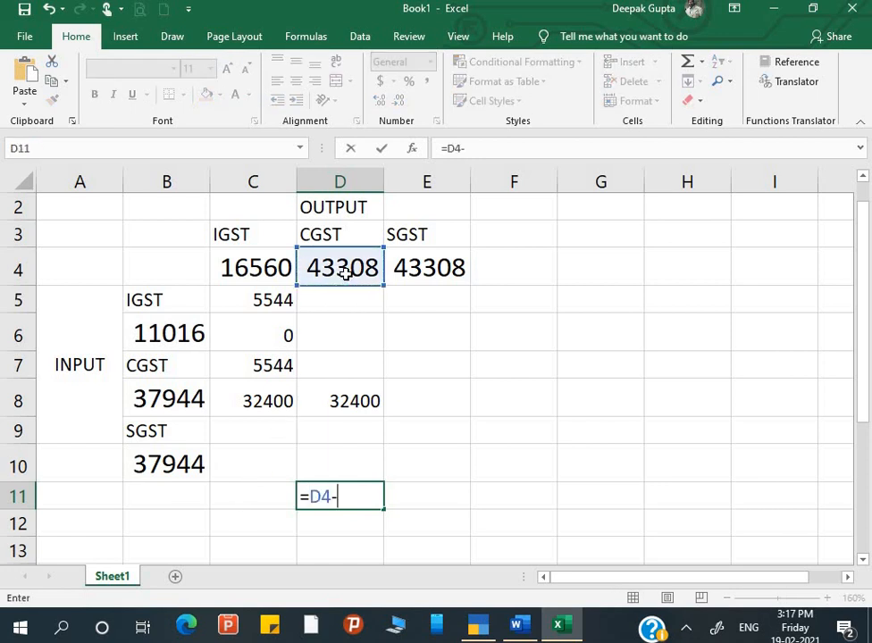
click(349, 399)
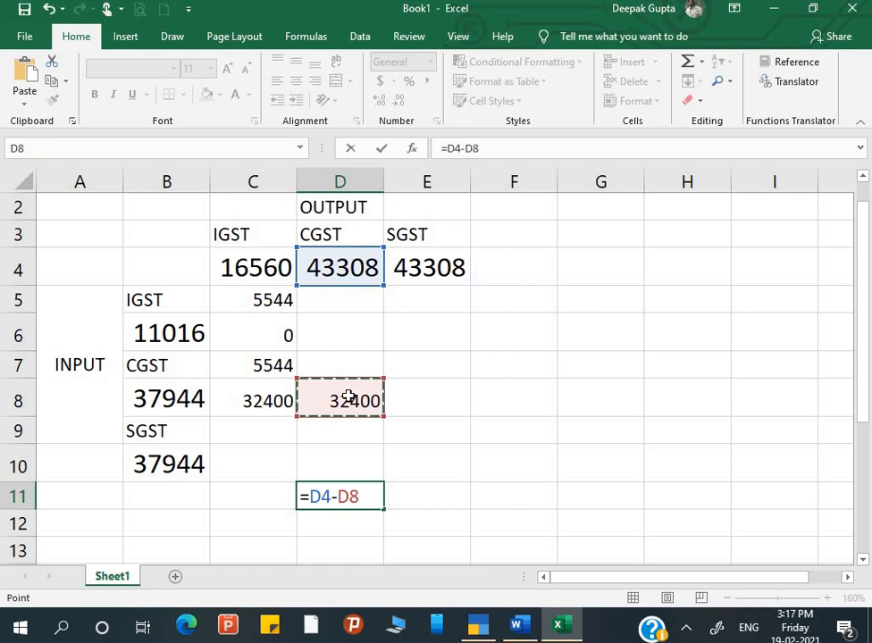
key(Return)
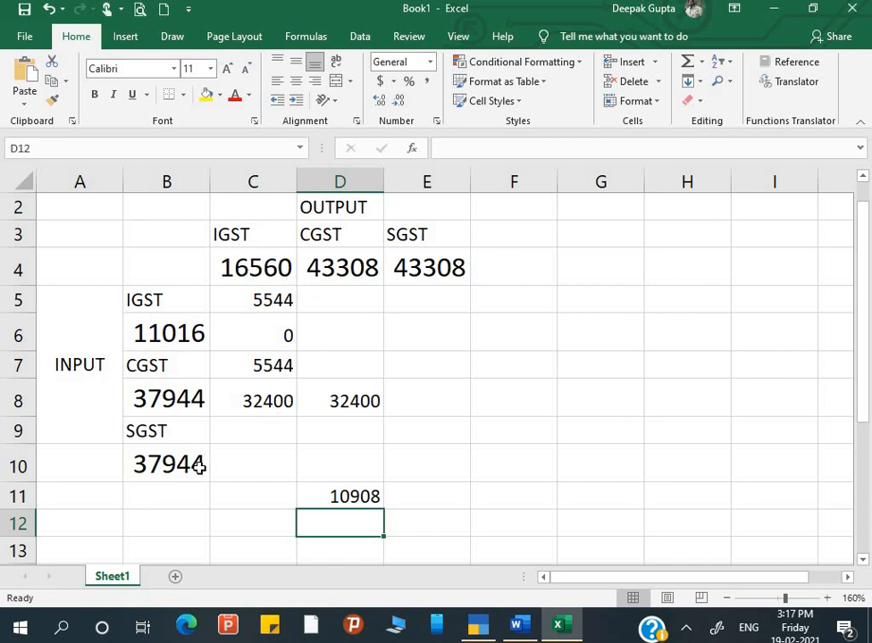
Put the SGST input 37944 in E10 and compute SGST payable =E4-E10 (5364) in E11.
click(177, 431)
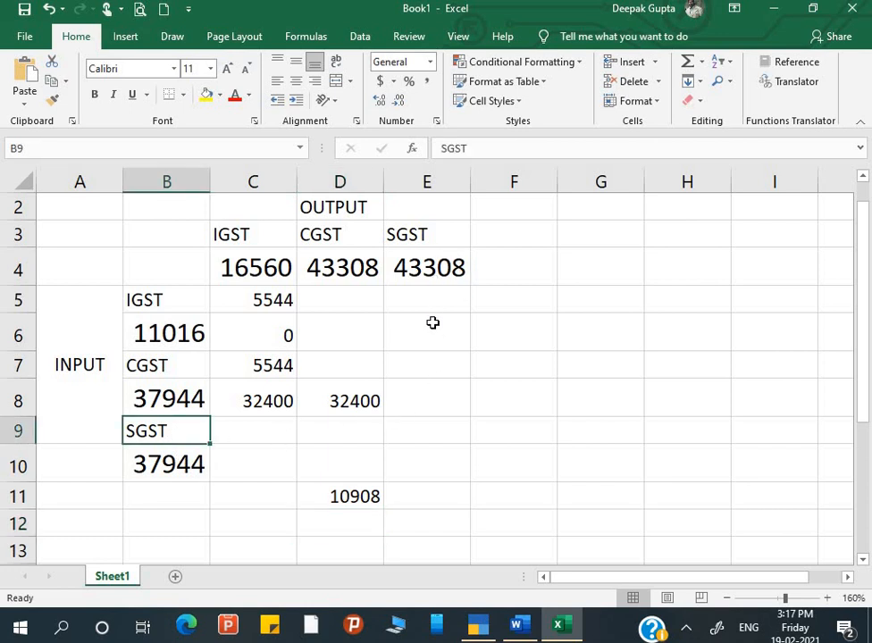
click(433, 458)
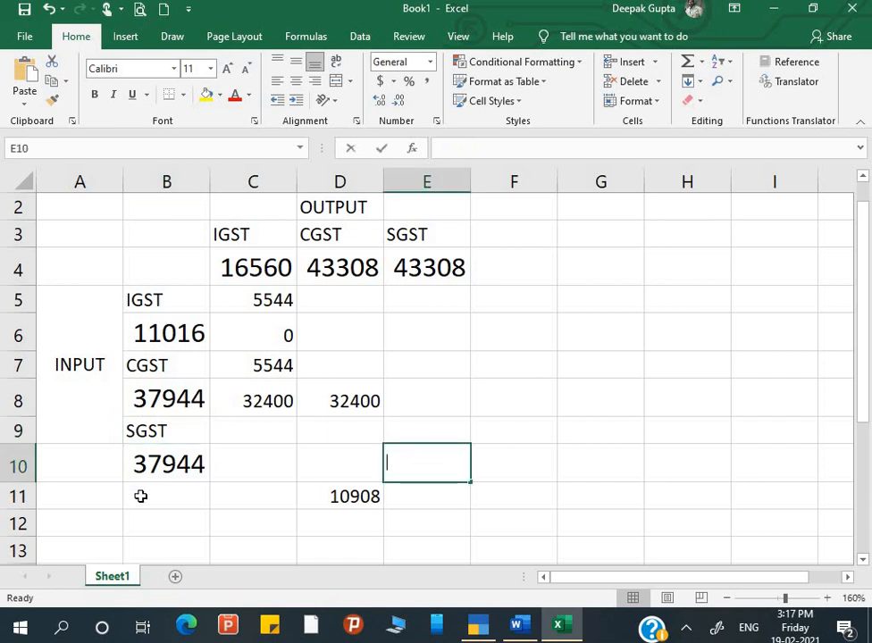
text(=)
key(Left)
key(Left)
key(Left)
key(Return)
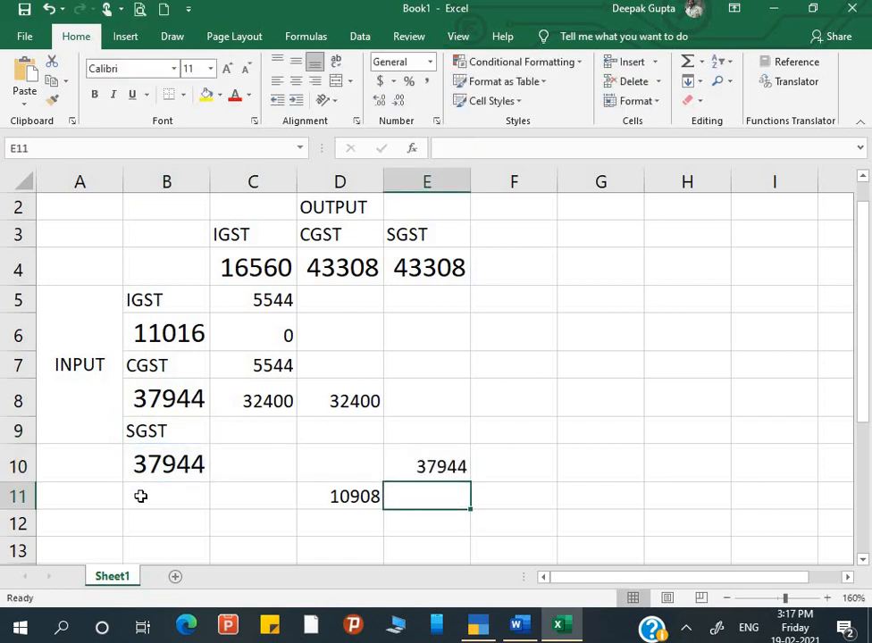
text(=)
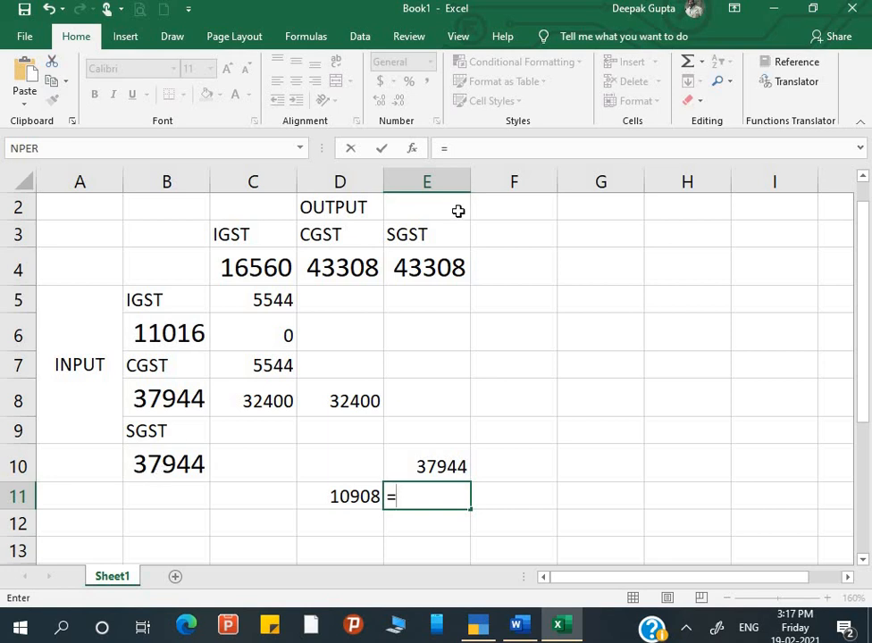
click(435, 268)
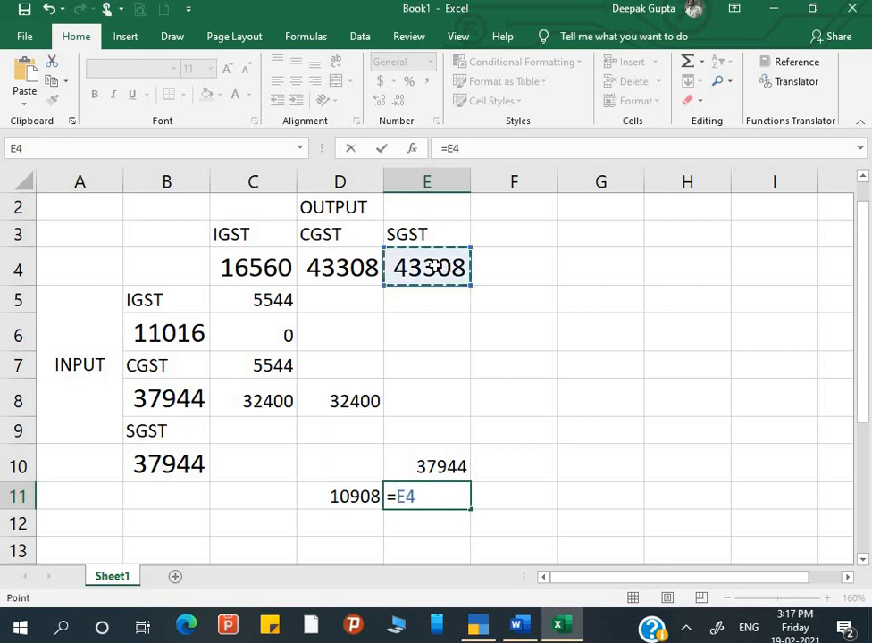
text(-)
click(448, 457)
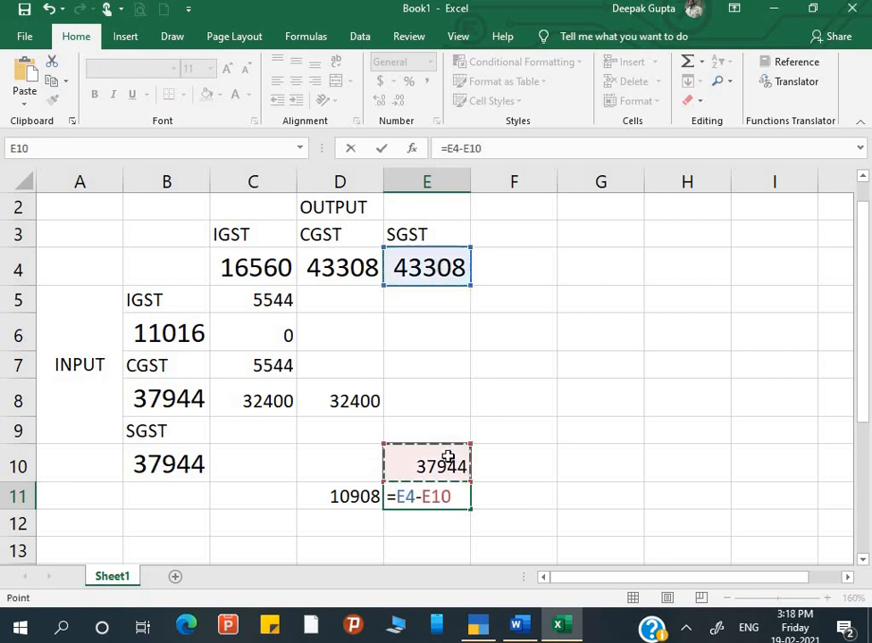
key(Return)
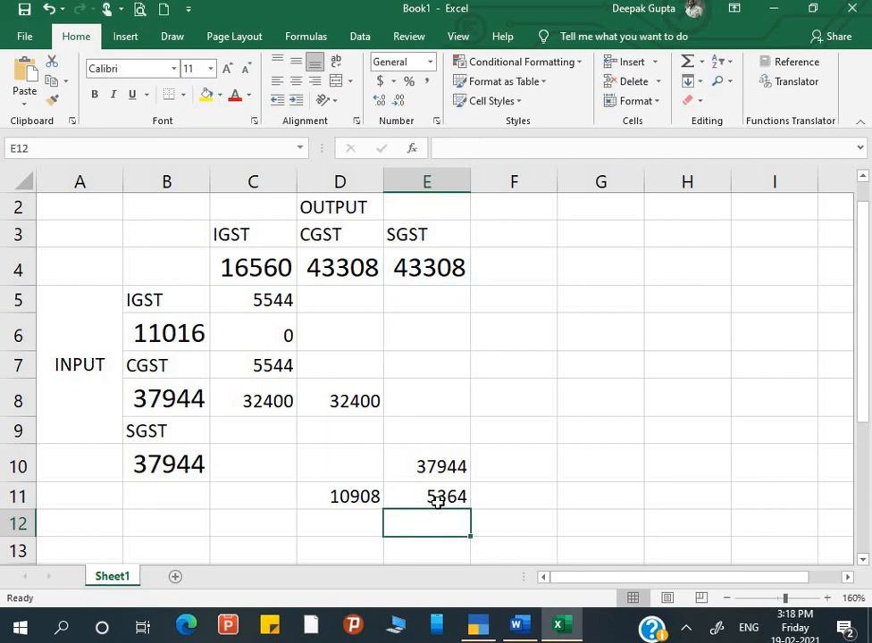
Total D11 and E11 in G11 as =D11+E11, giving 16272, then view TallyPrime's Duties & Taxes.
click(437, 502)
drag(358, 504, 433, 496)
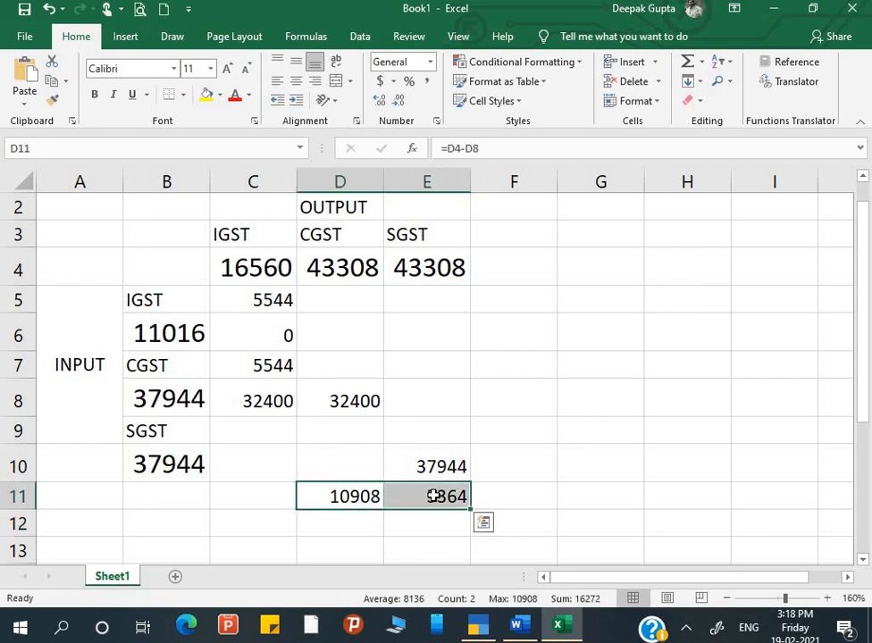
click(590, 494)
text(=)
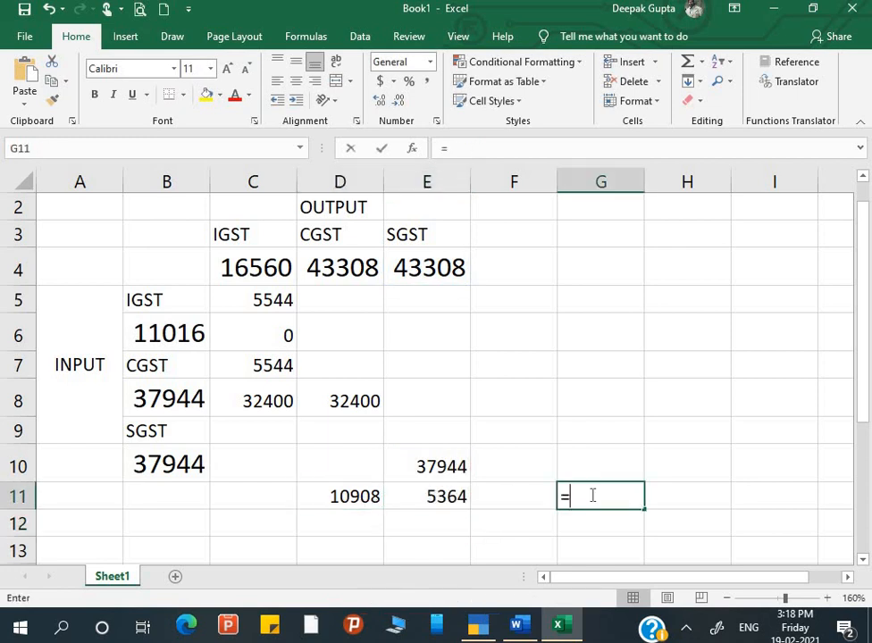
key(Left)
key(Left)
key(Left)
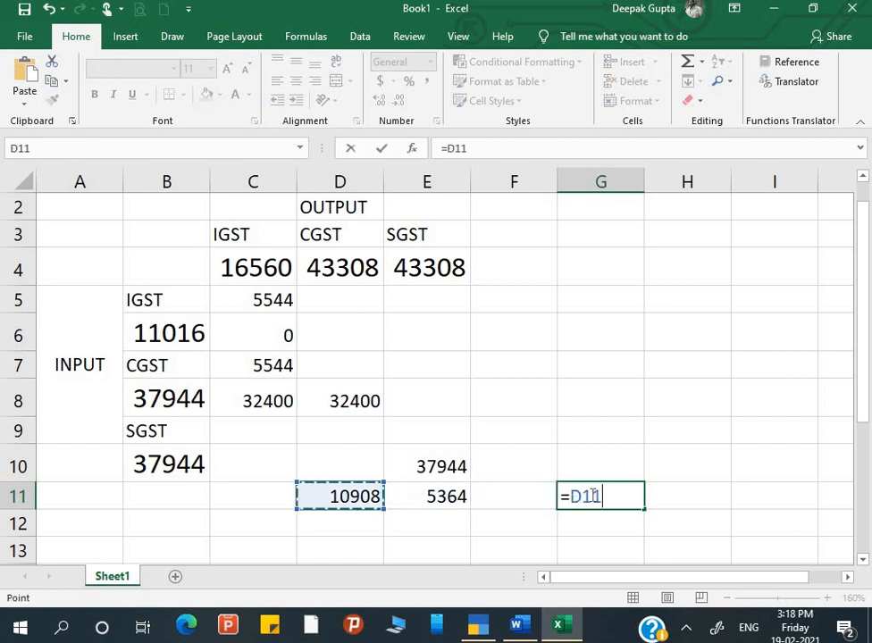
text(+)
key(Left)
key(Left)
key(Left)
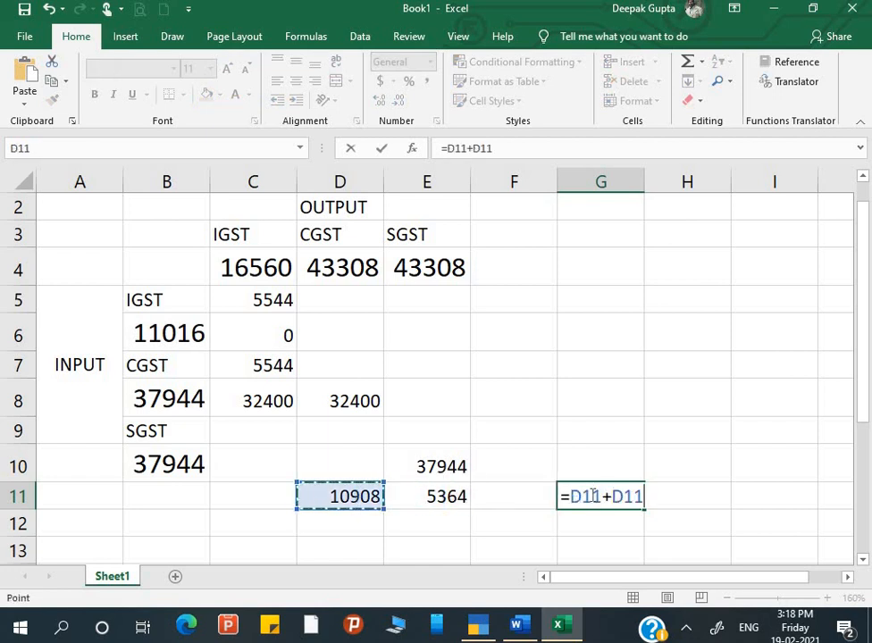
key(Right)
key(Return)
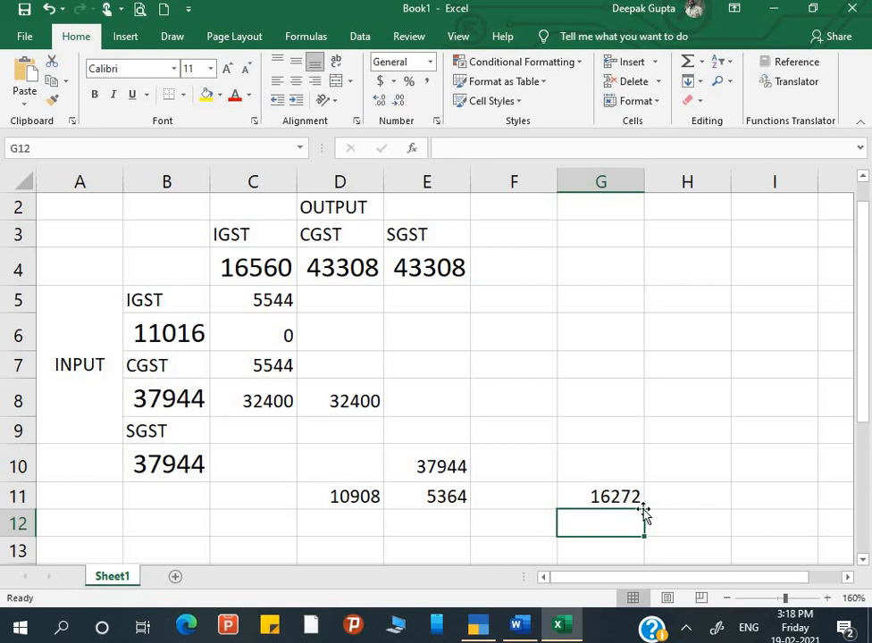
click(485, 624)
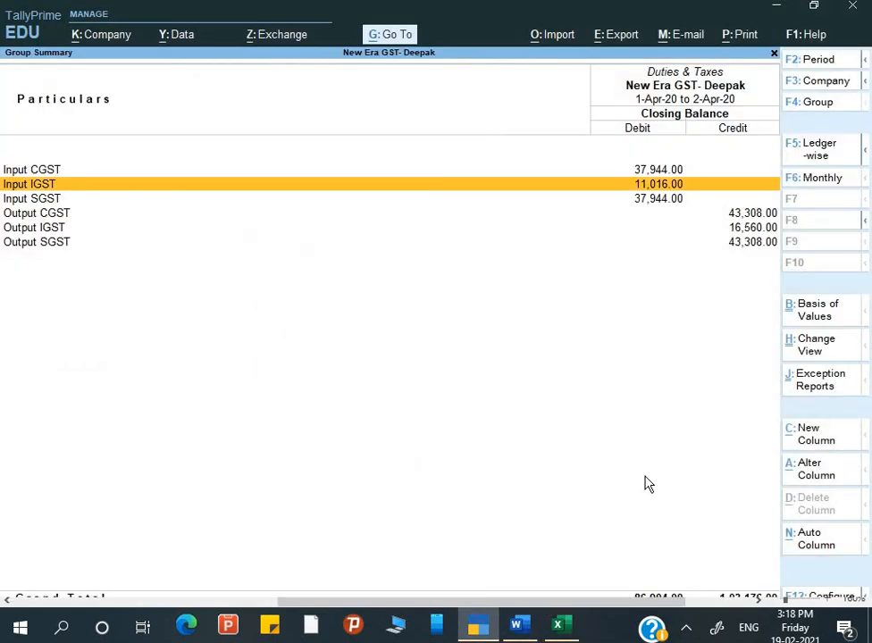
Confirm Balance Sheet Duties & Taxes 16,272.00 matches Excel's D11 and E11, then return to Gateway of Tally.
key(Escape)
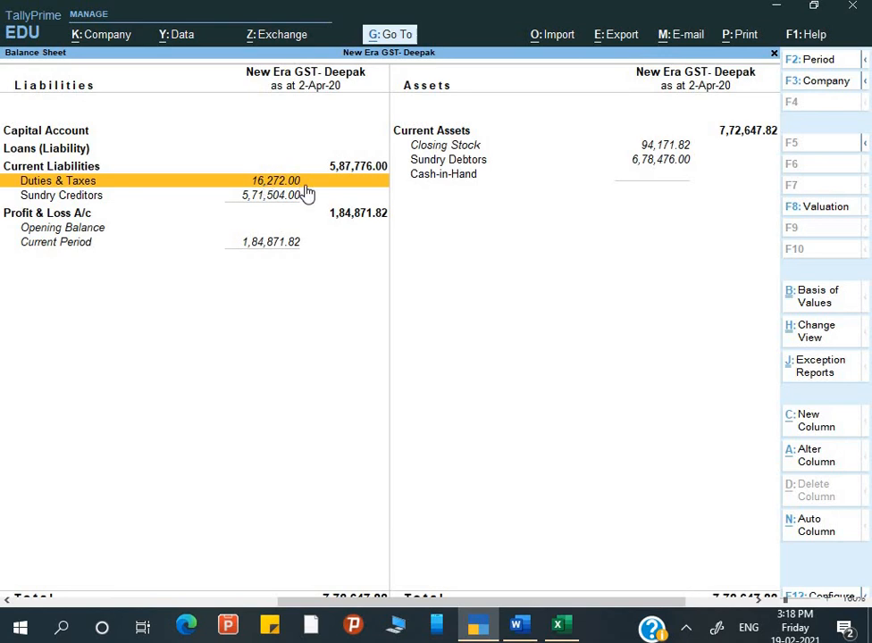
key(alt+Tab)
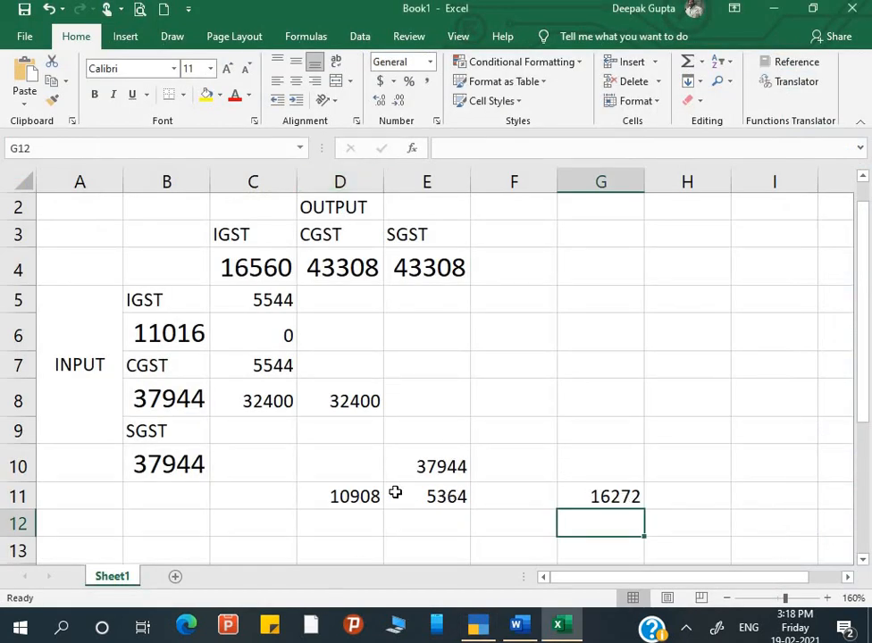
click(365, 496)
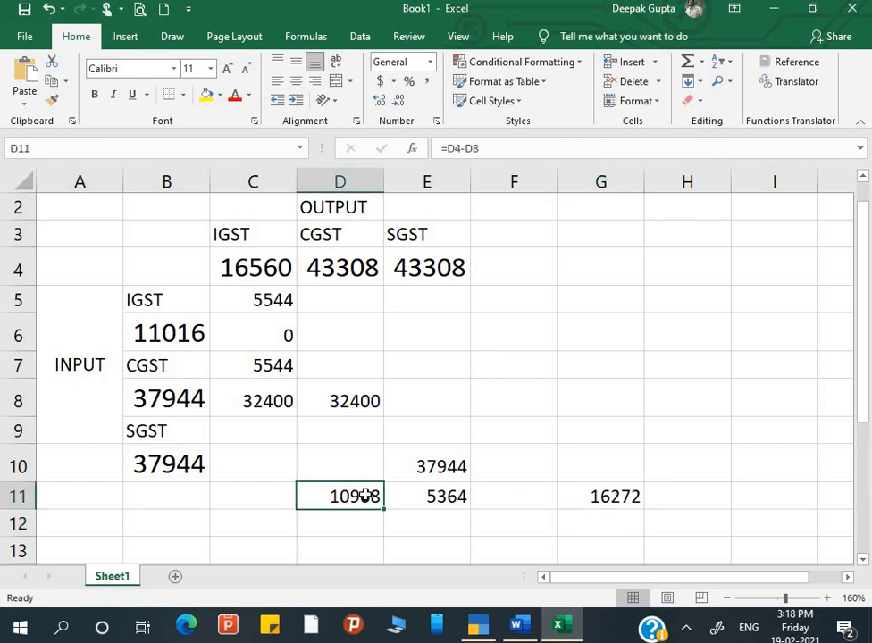
click(443, 501)
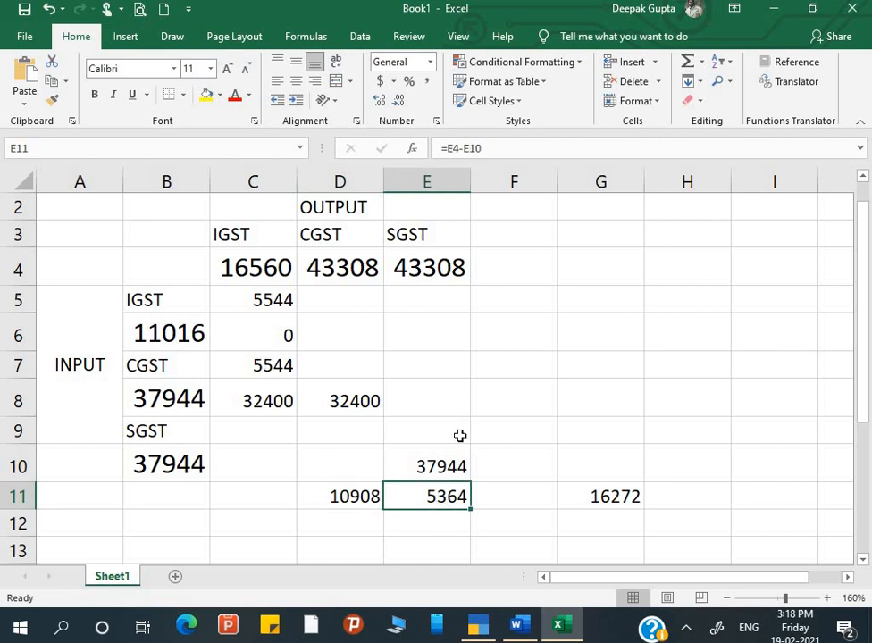
key(alt+Tab)
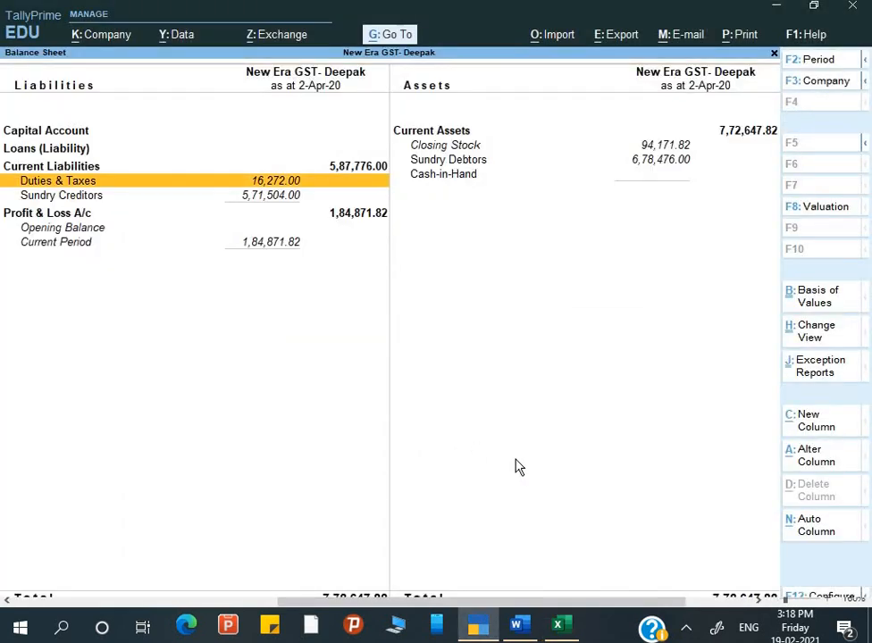
key(Escape)
key(Escape)
key(Escape)
key(Escape)
Start a new Journal voucher dated 1-May-20.
key(Down)
key(Down)
key(Down)
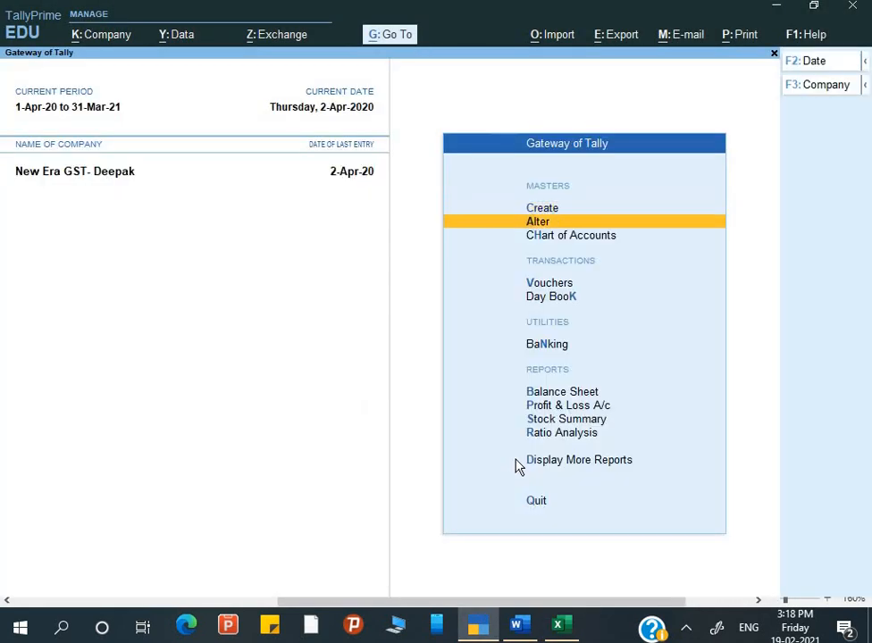
key(Return)
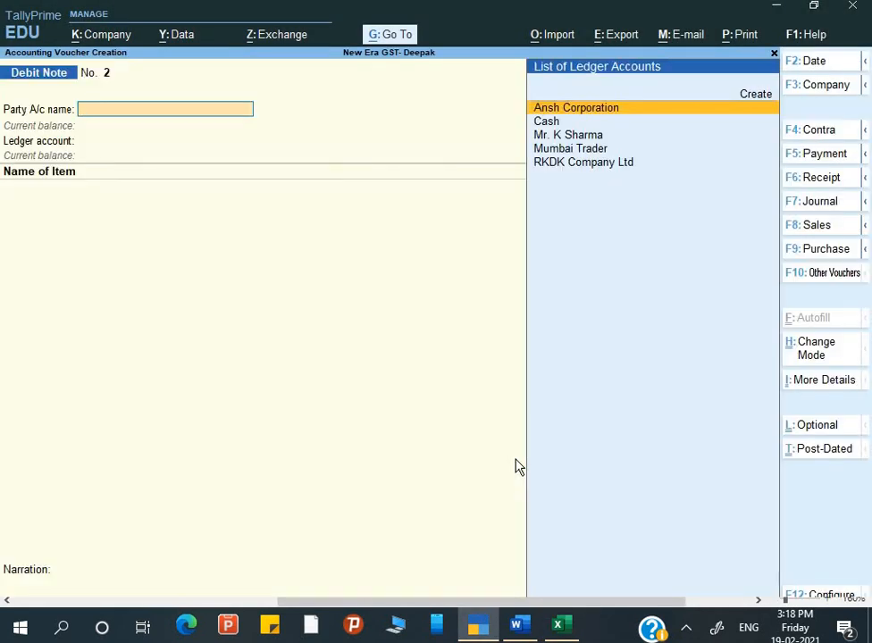
key(F7)
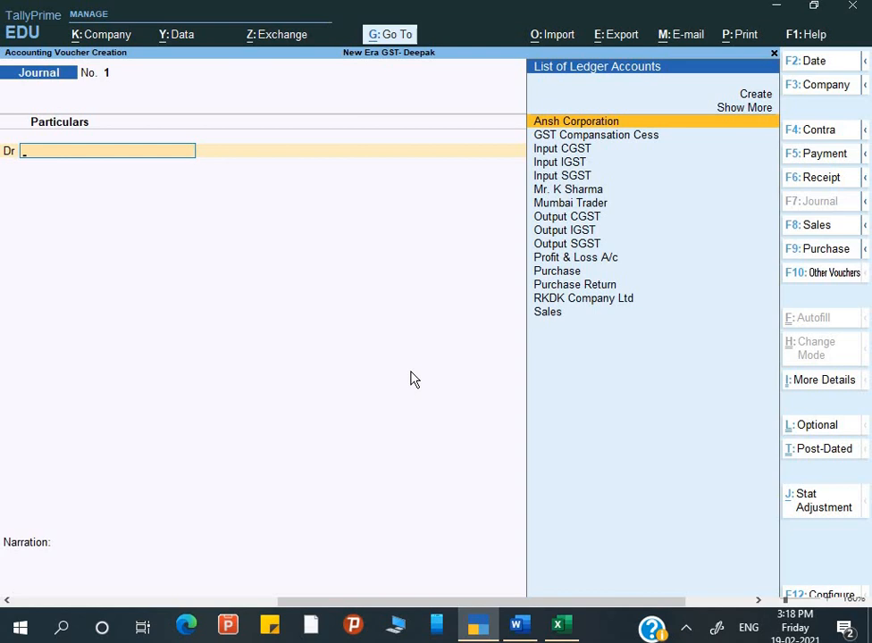
key(F2)
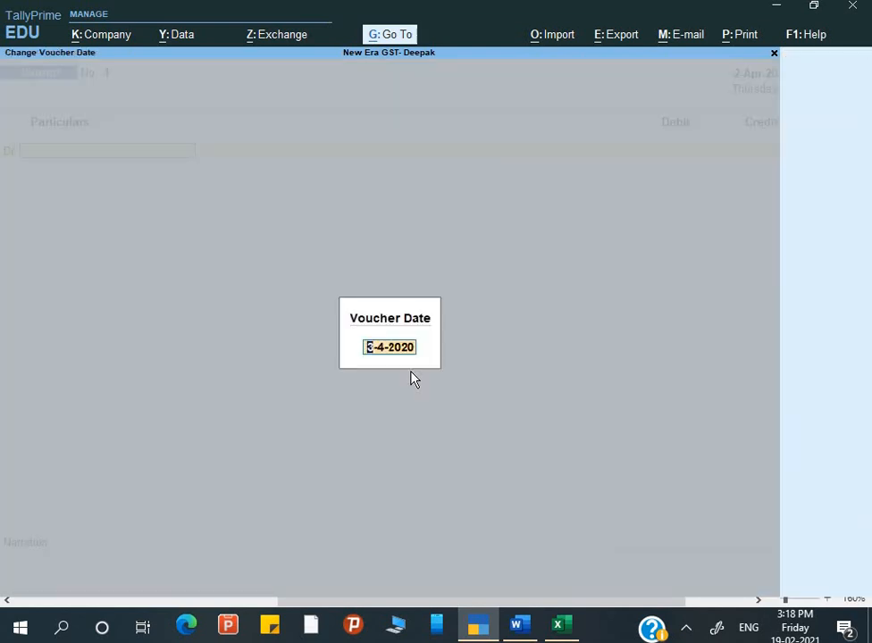
text(1-5)
key(Return)
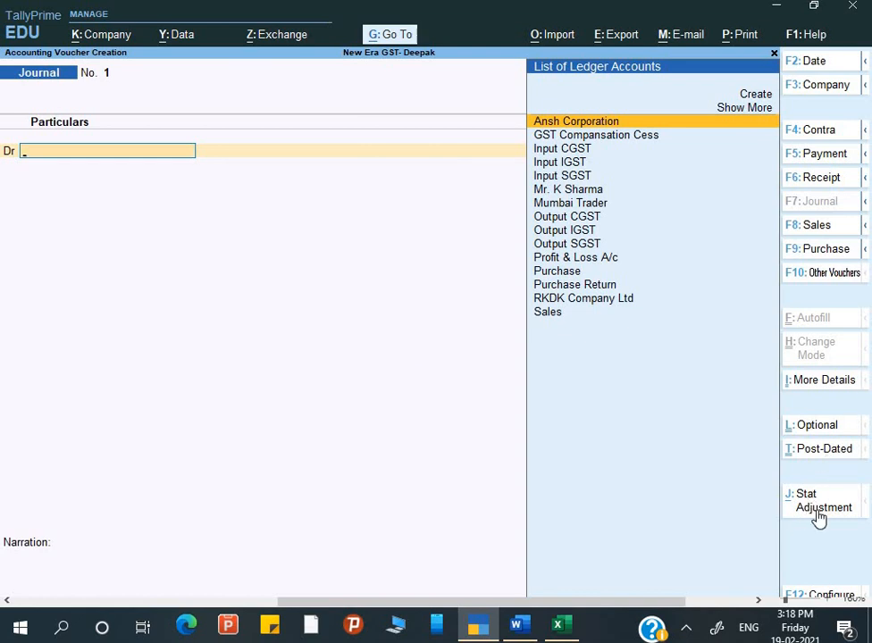
Mark the journal as a GST stat adjustment: Decrease of Tax Liability, Adjustment Against Credit.
key(alt+j)
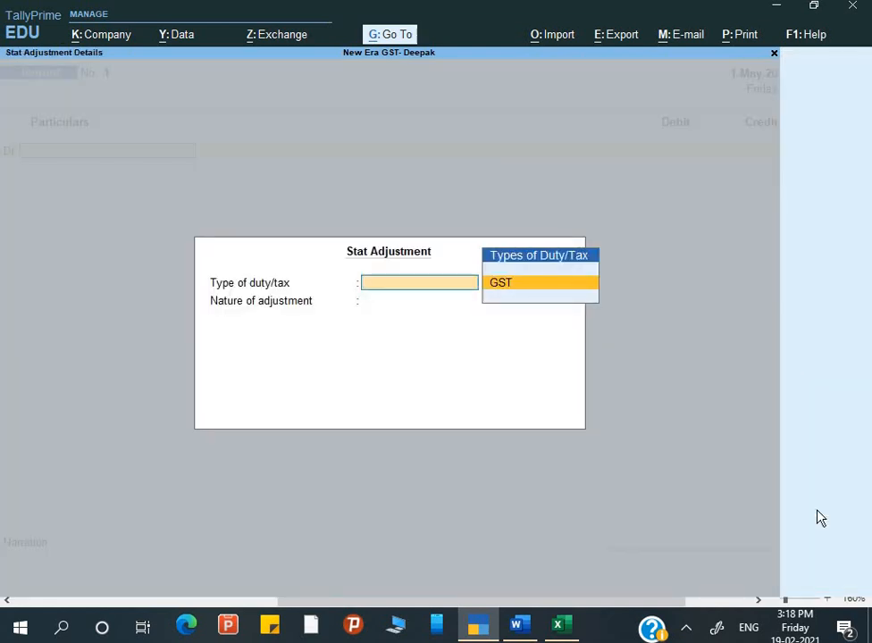
key(Return)
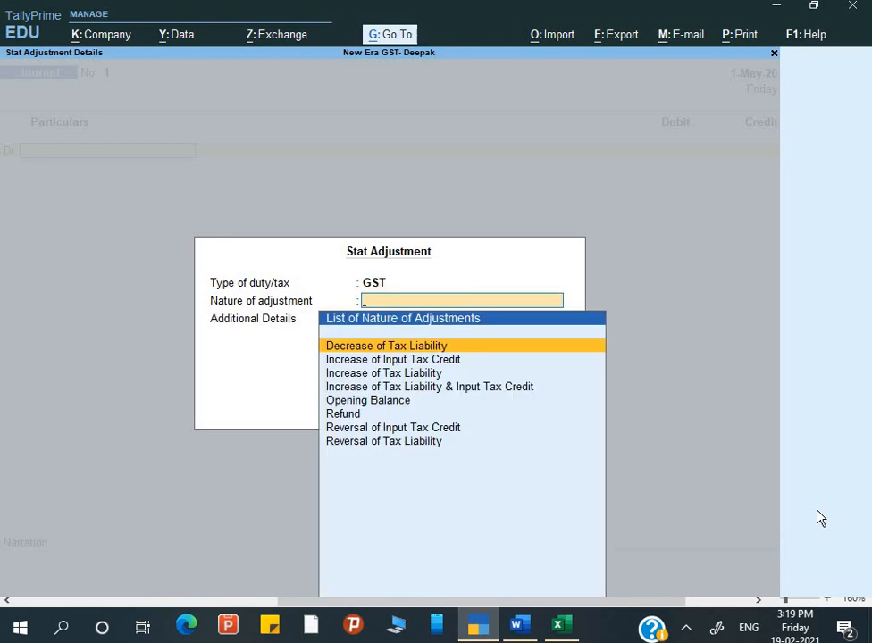
key(Return)
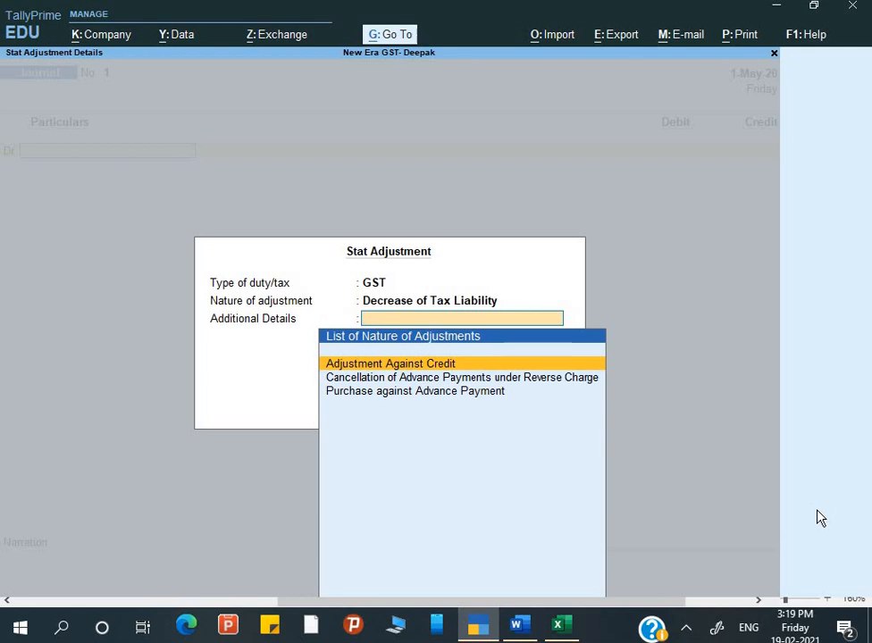
key(Return)
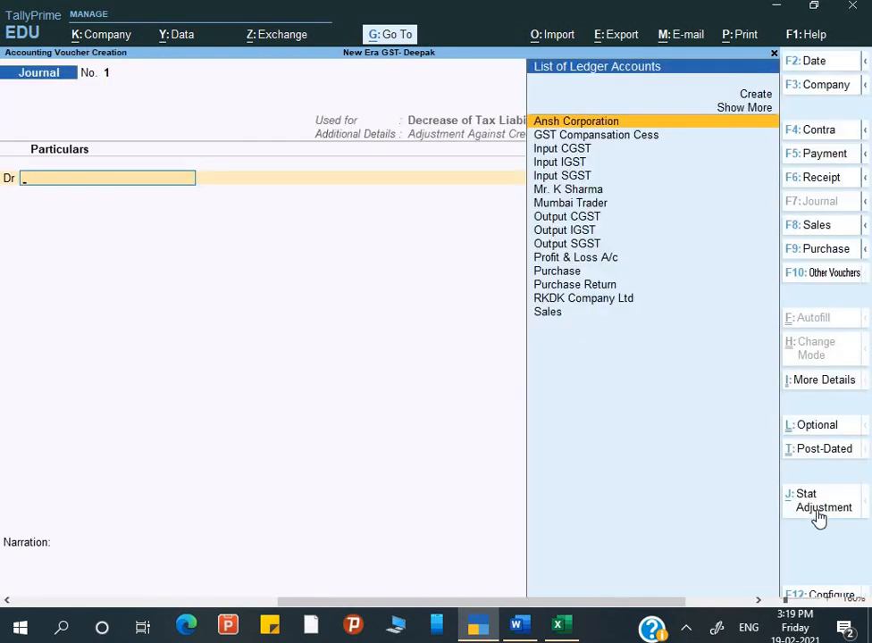
Choose Output IGST as the first debit ledger, replacing the mistakenly picked Output CGST.
key(Down)
key(Down)
key(Down)
key(Down)
key(Down)
key(Down)
key(Down)
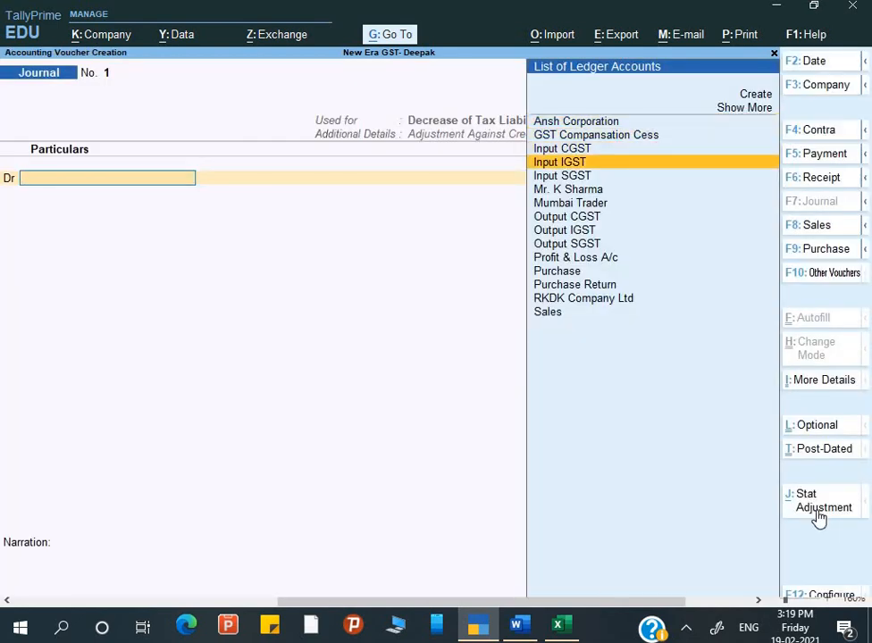
key(Return)
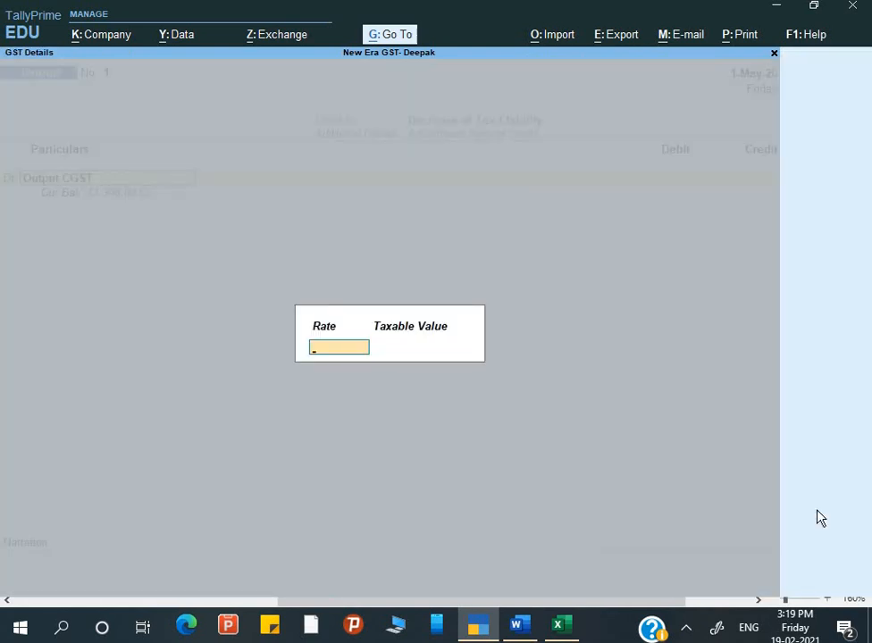
key(Return)
key(Return)
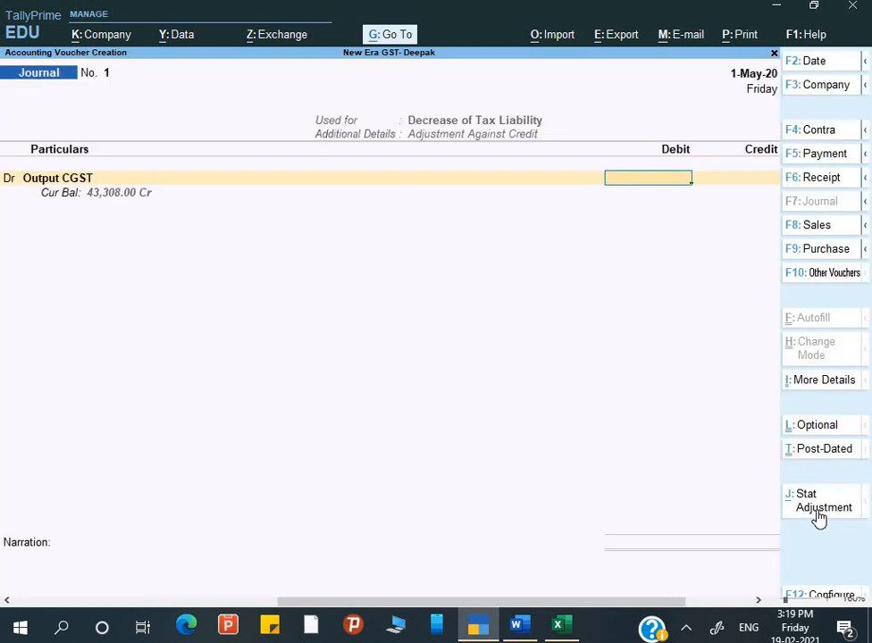
key(alt+Tab)
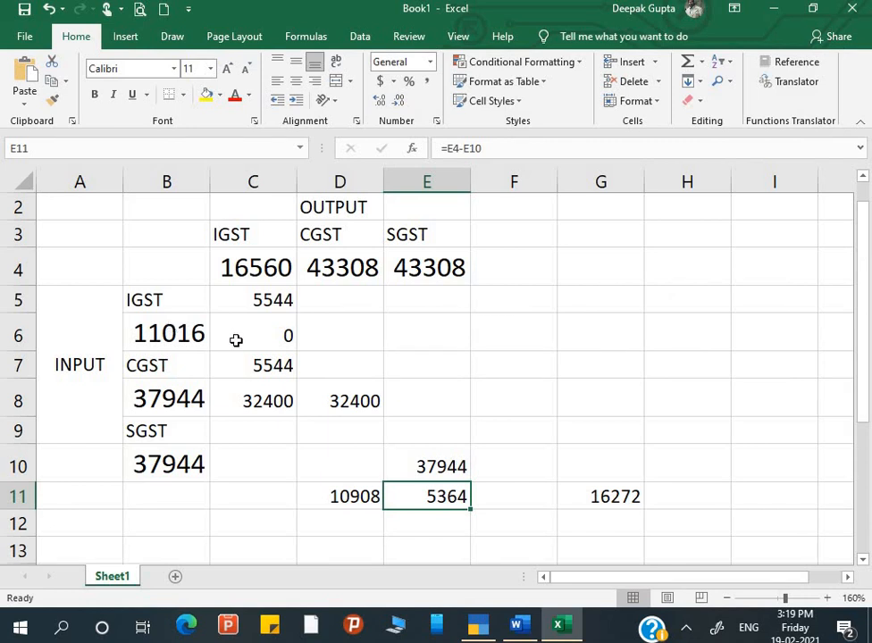
key(alt+Tab)
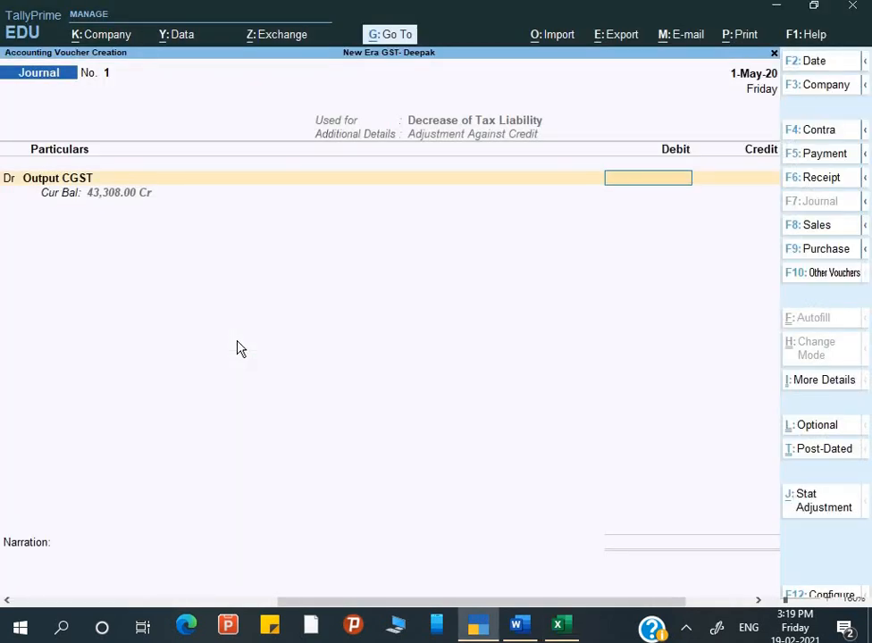
key(BackSpace)
text(O)
key(Down)
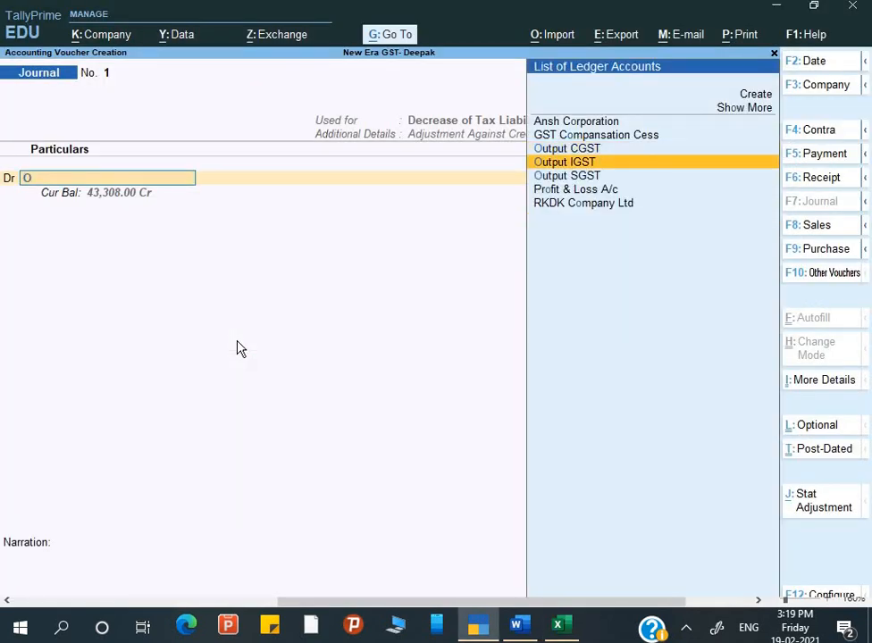
key(Return)
key(Return)
key(Return)
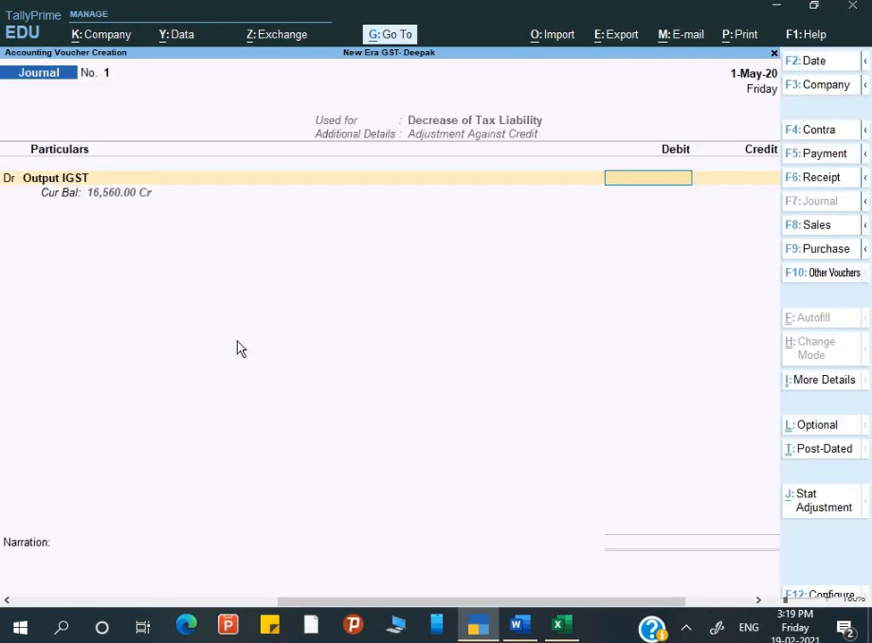
key(alt+Tab)
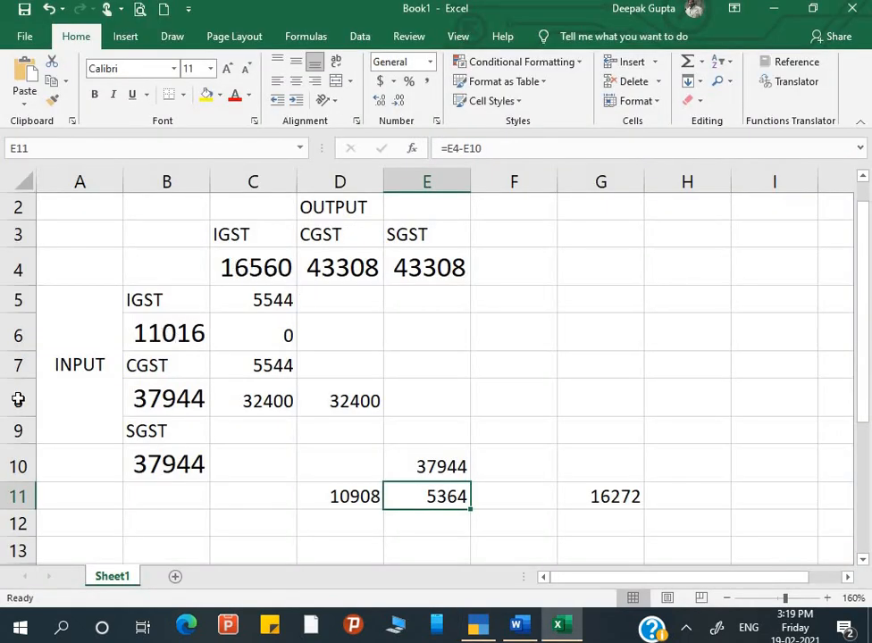
key(alt+Tab)
key(alt+Tab)
Enter 0 as IGST net payable in Excel's C11 and debit Output IGST 16,560.
click(251, 496)
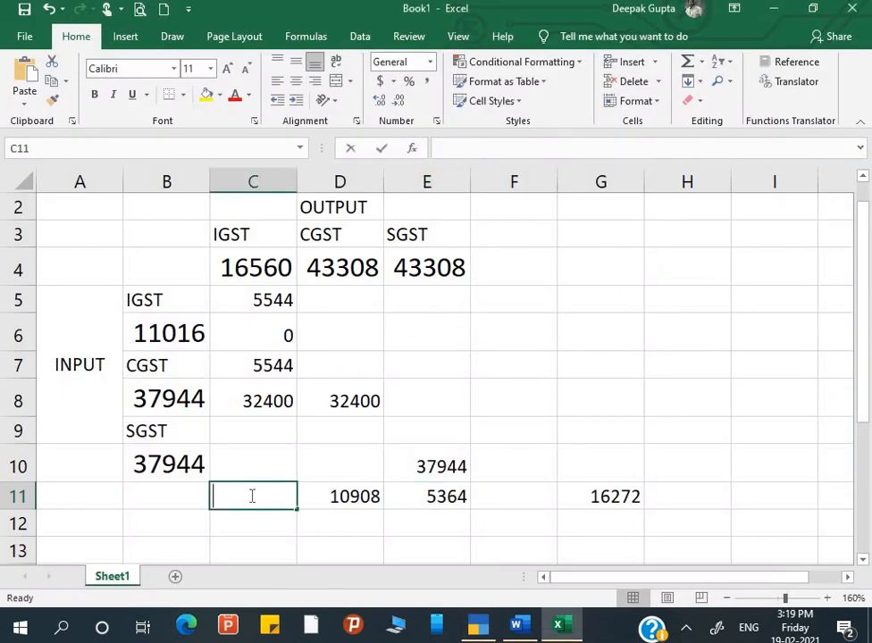
text(0)
key(Tab)
key(alt+Tab)
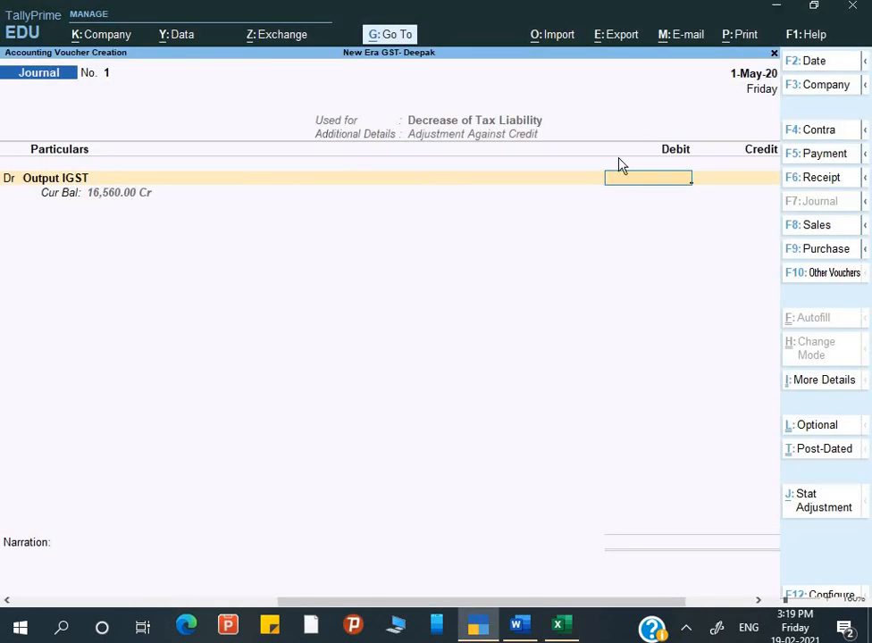
text(1)
text(6,)
text(560)
key(Return)
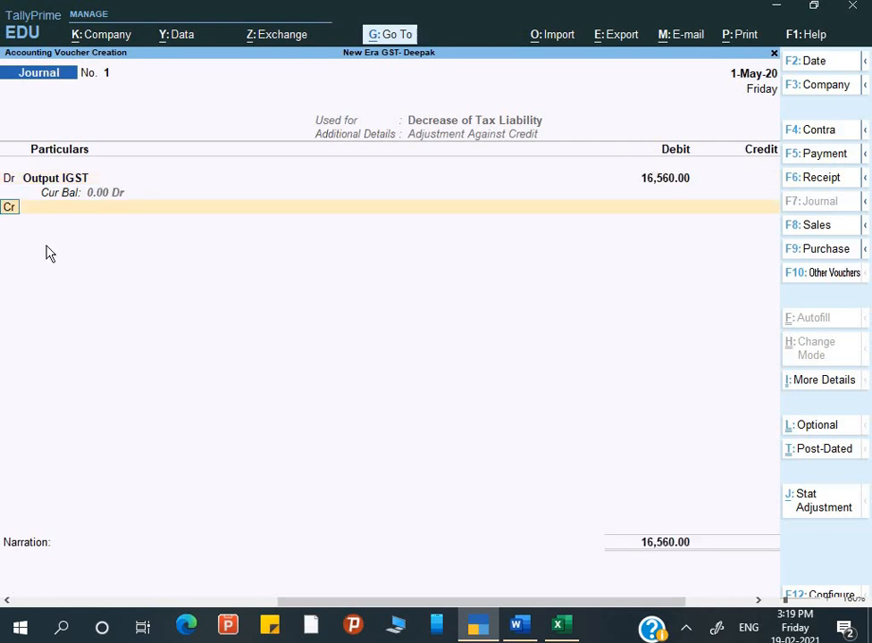
Add a debit line for Output CGST of 32,400, checked against Excel's D8.
text(d)
key(Return)
text(O)
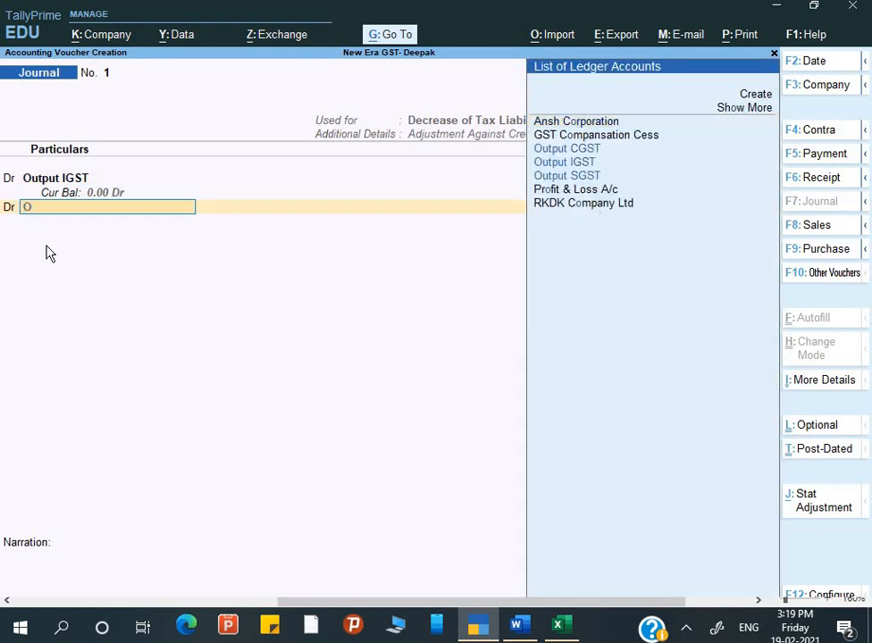
key(Down)
key(Down)
key(Down)
key(Up)
key(Return)
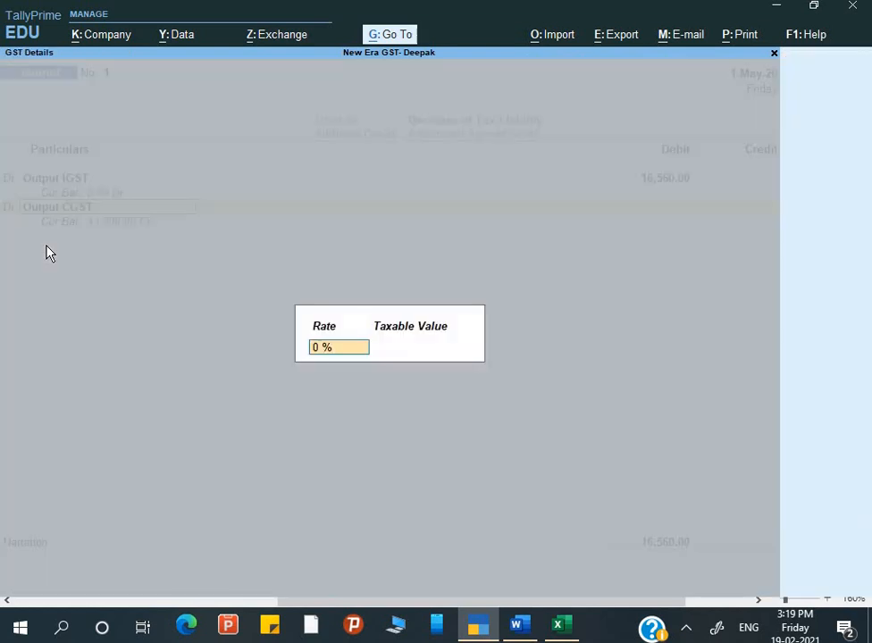
key(Return)
key(Return)
key(alt+Tab)
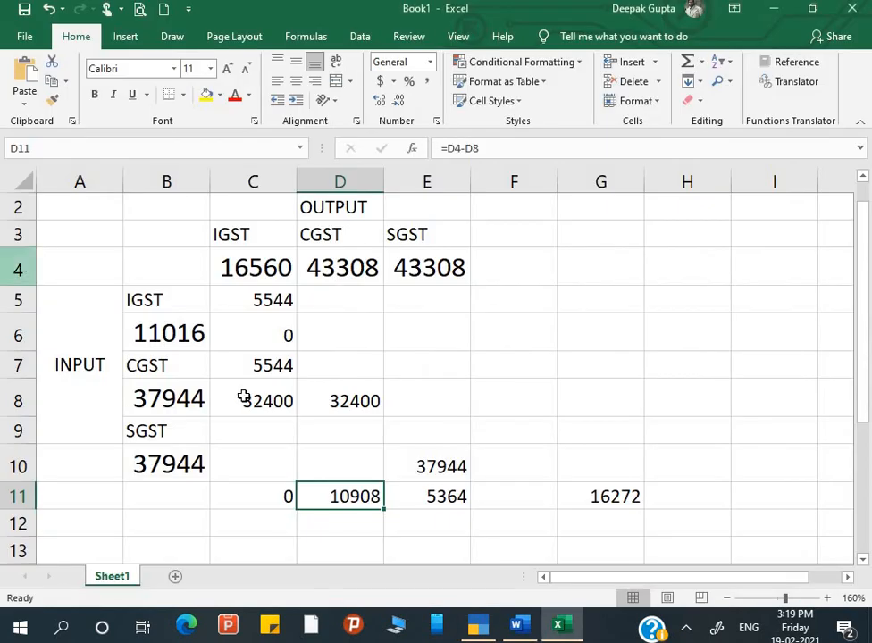
click(352, 401)
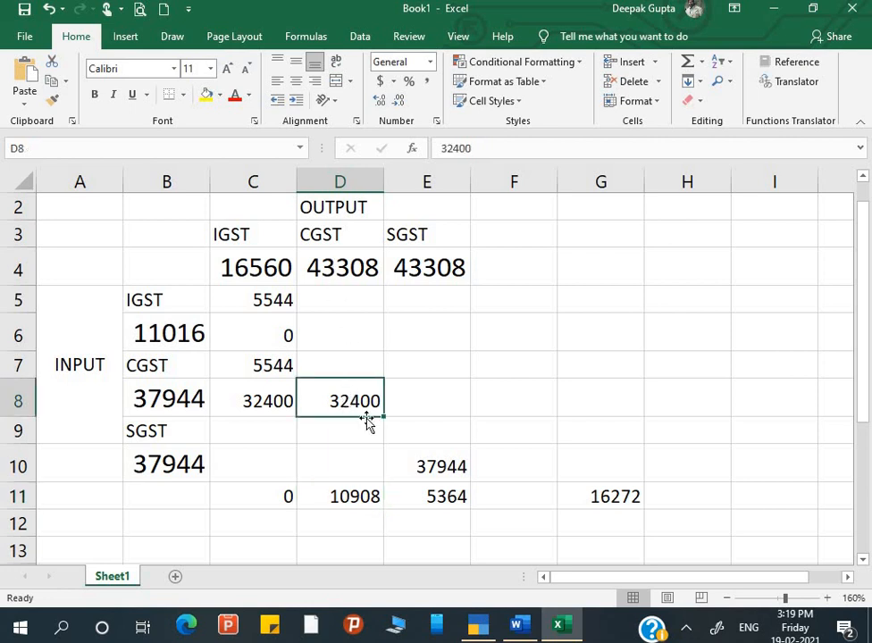
key(alt+Tab)
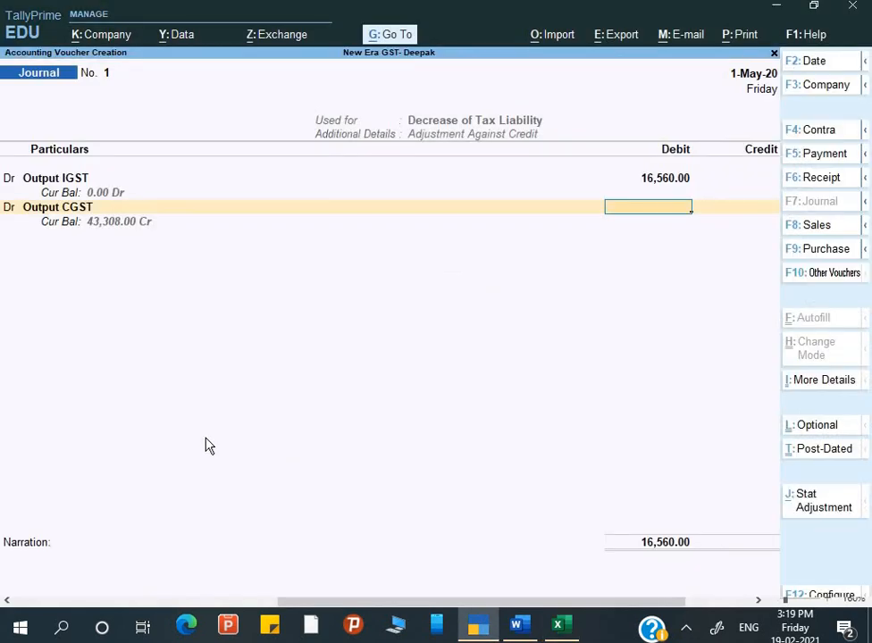
text(32400)
key(Return)
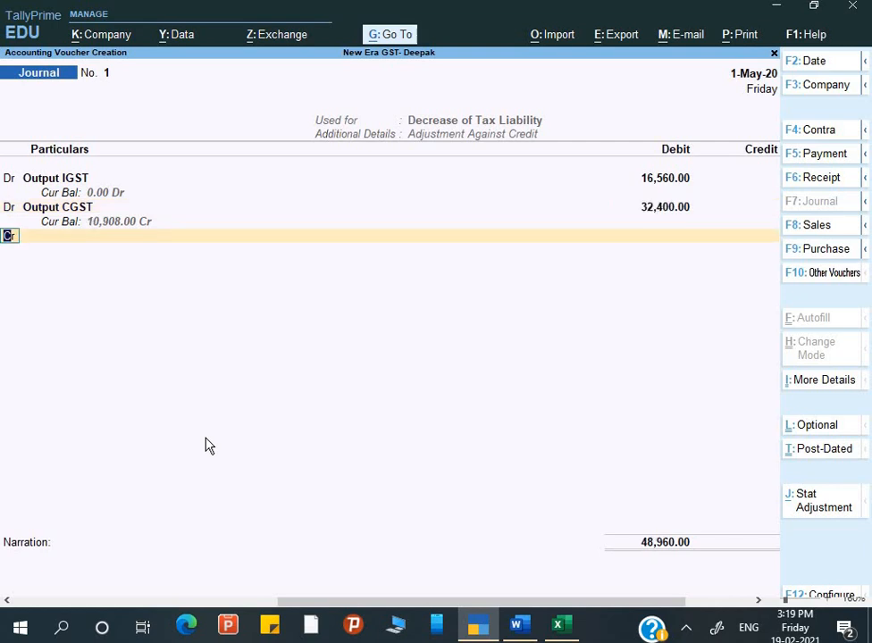
Add a debit line for Output SGST of 37,944 at zero GST rate.
key(d)
key(Return)
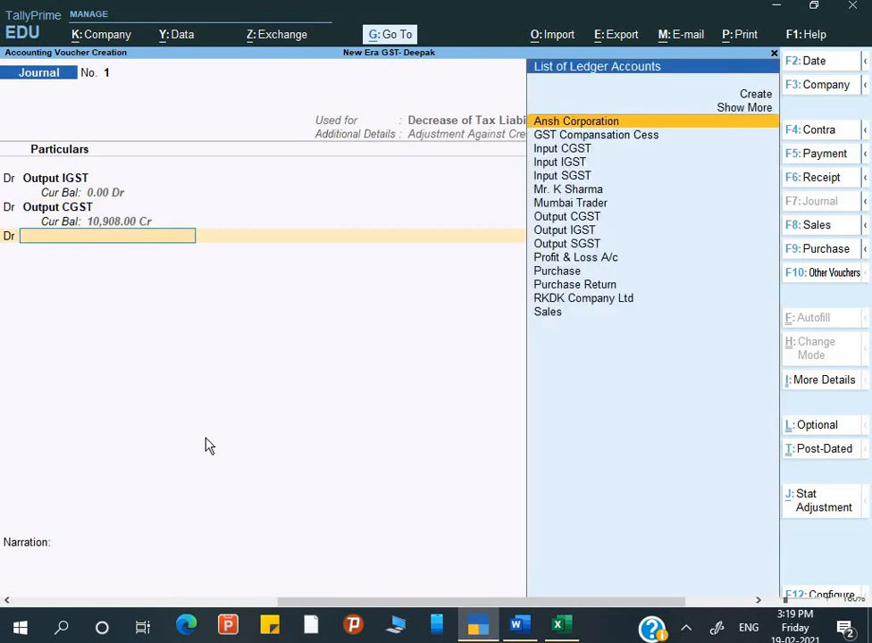
text(o)
key(Down)
key(Down)
key(Return)
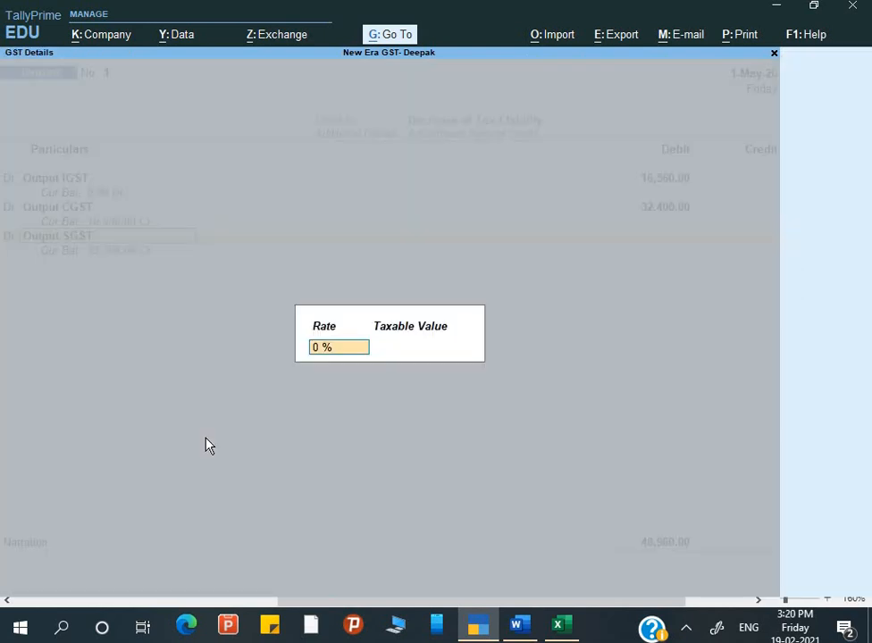
key(alt+Tab)
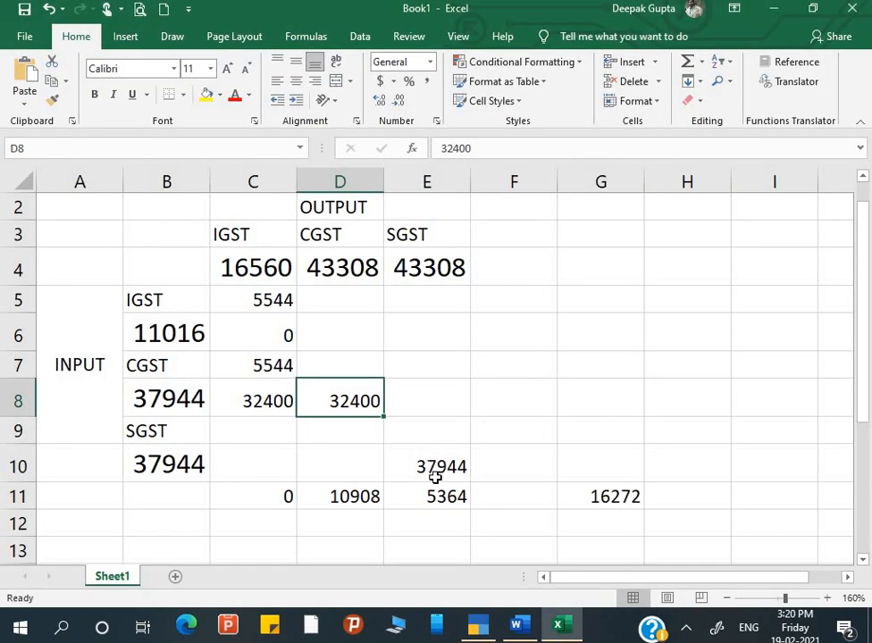
key(alt+Tab)
key(Return)
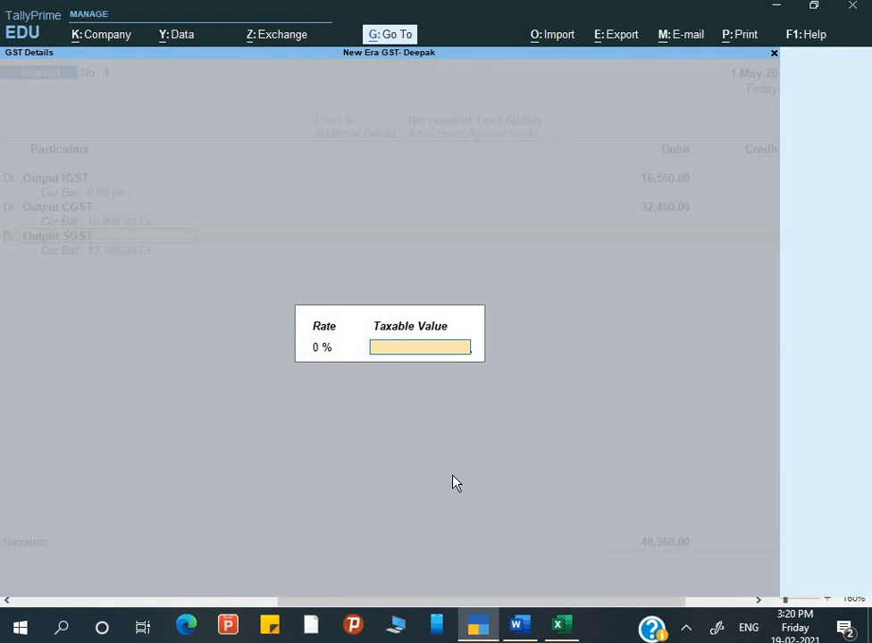
key(Return)
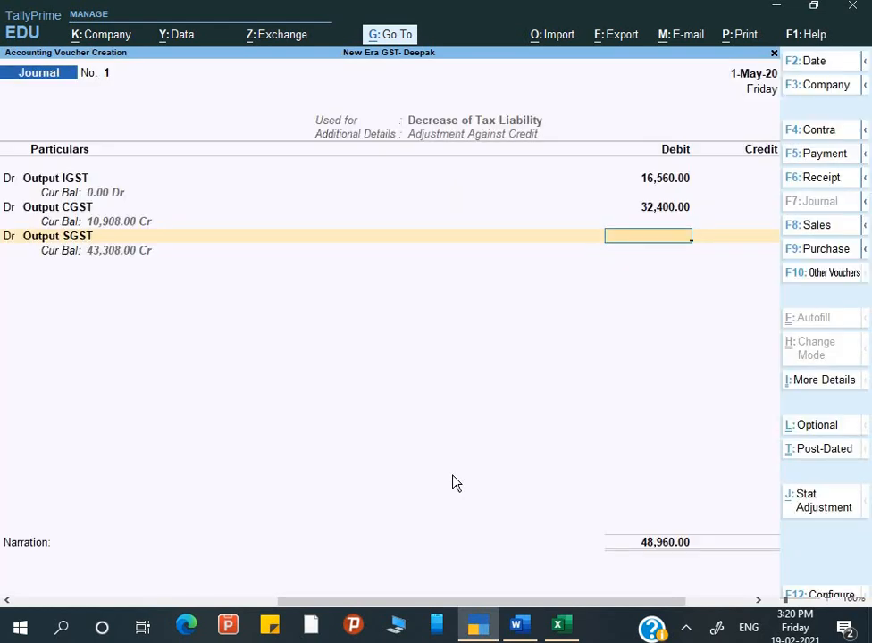
text(37,)
text(944)
key(Return)
key(alt+Tab)
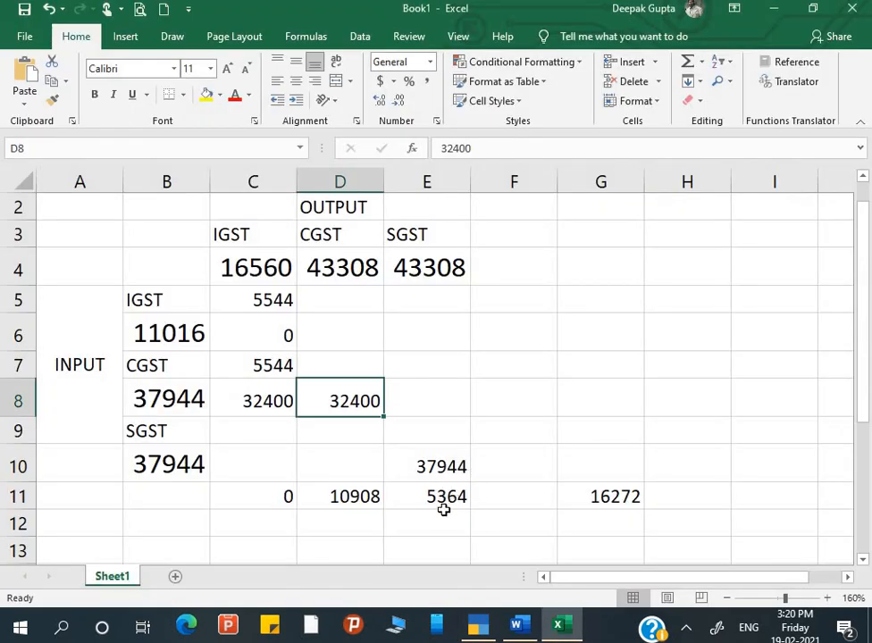
key(alt)
key(alt+Tab)
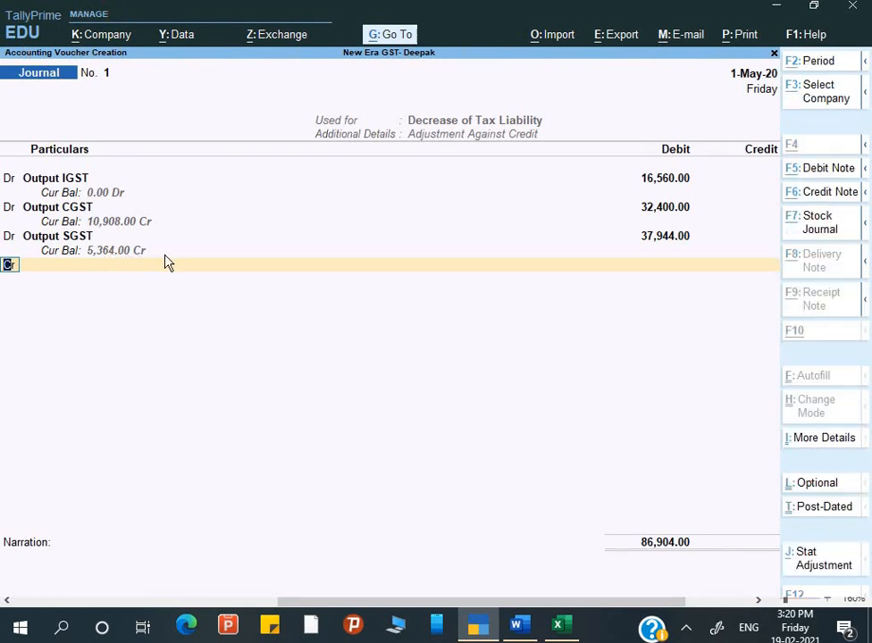
Credit Input IGST with 11,016 after checking the input amounts in Excel.
key(alt+Tab)
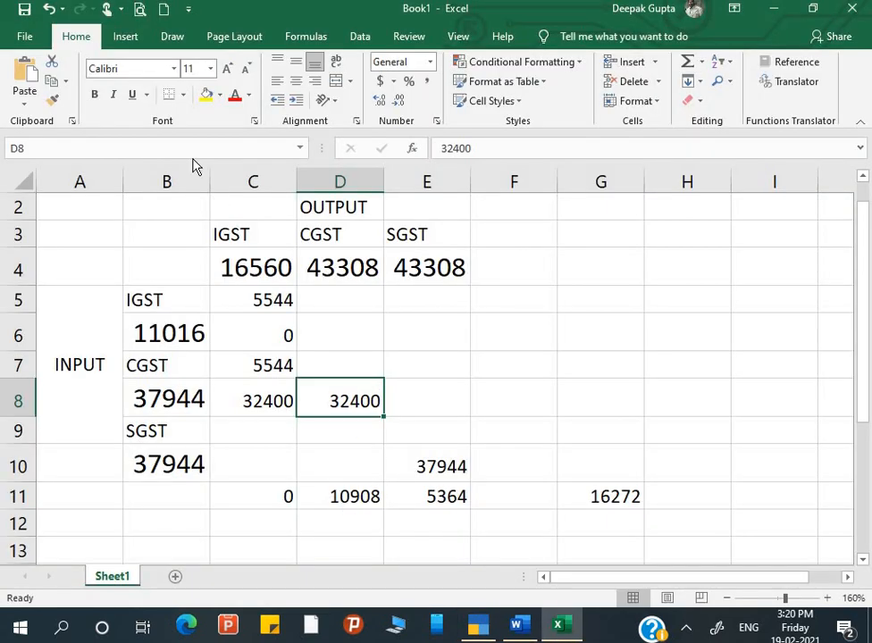
key(alt+Tab)
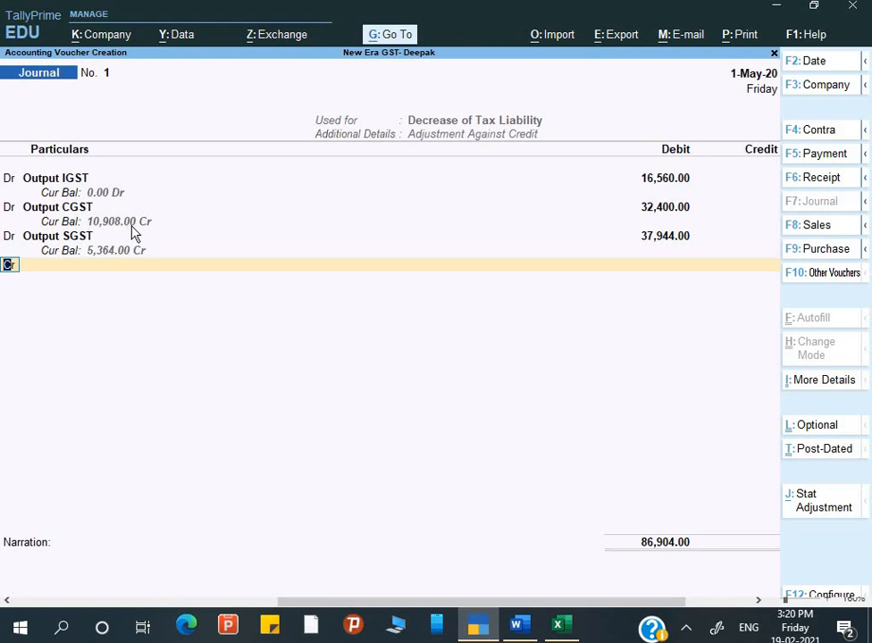
key(Return)
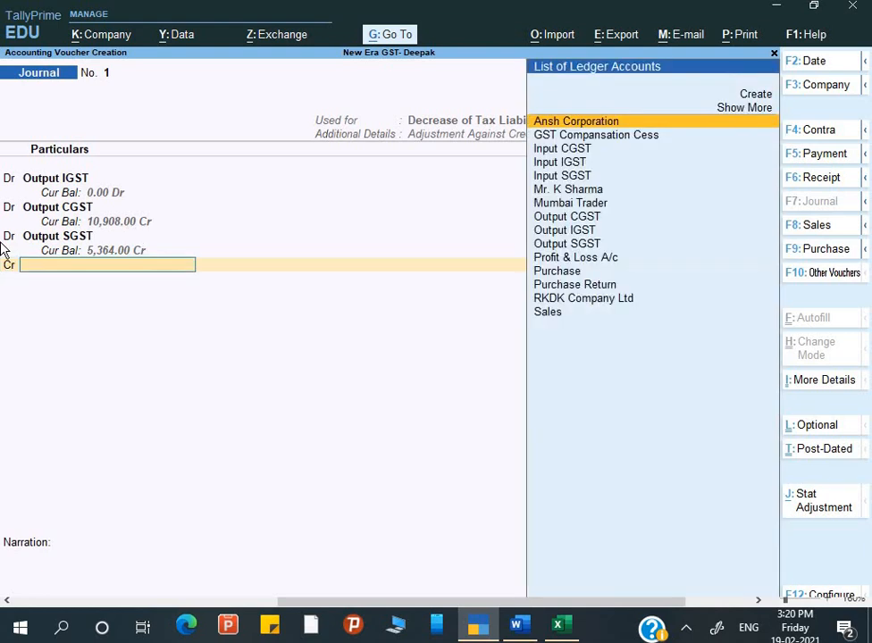
text(I)
key(Down)
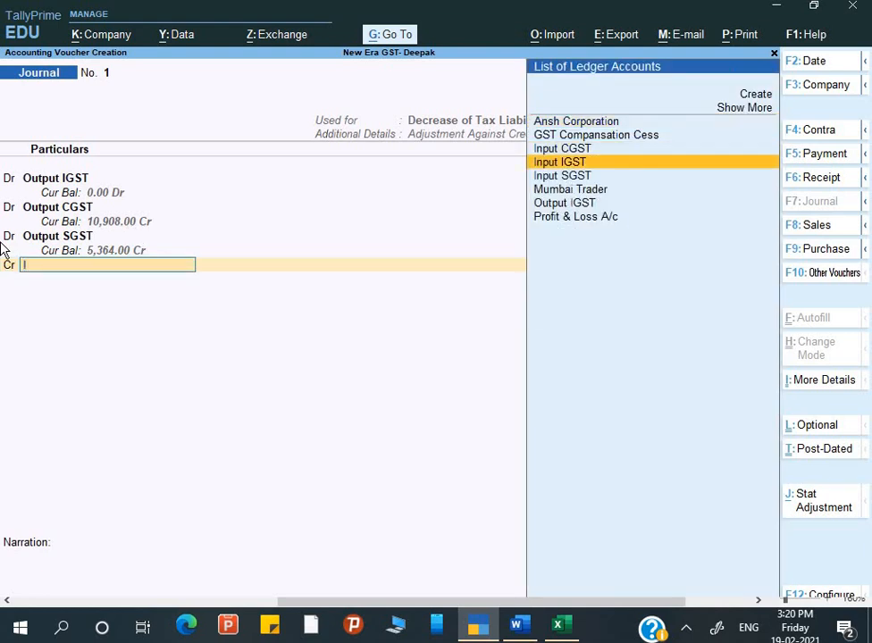
key(Up)
key(Down)
key(Return)
key(alt+Tab)
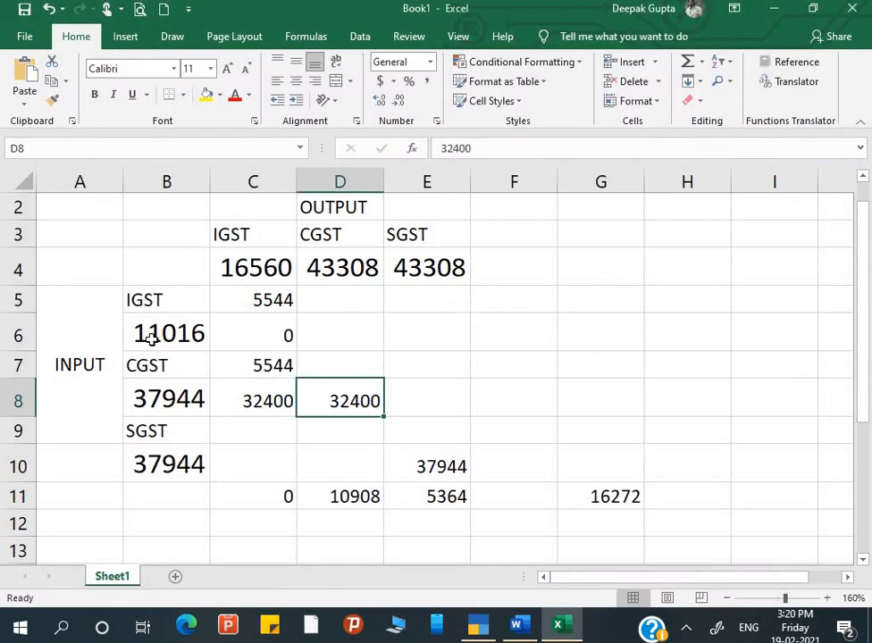
key(alt+Tab)
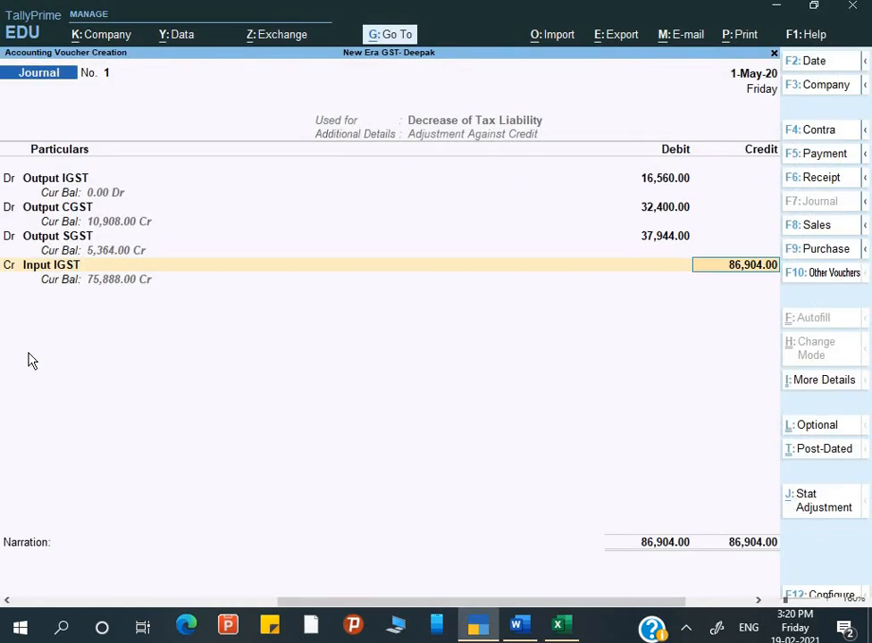
text(11016)
key(Return)
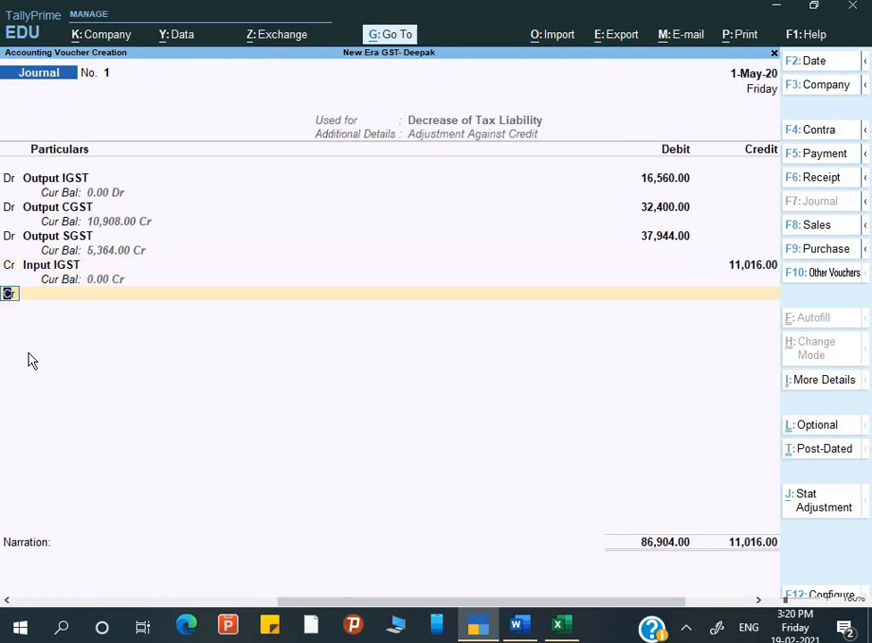
Credit Input CGST with 37,944.
key(Return)
text(I)
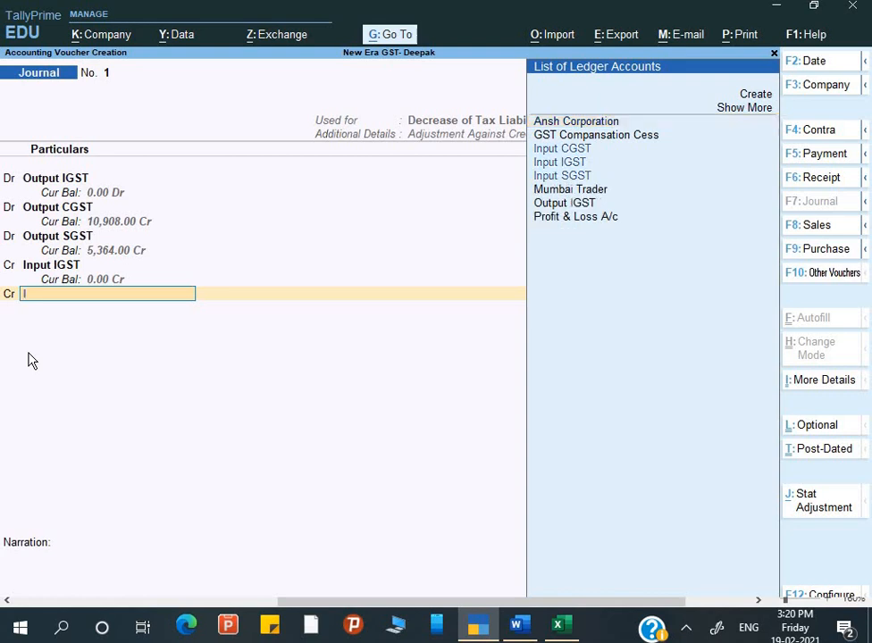
key(Down)
key(Up)
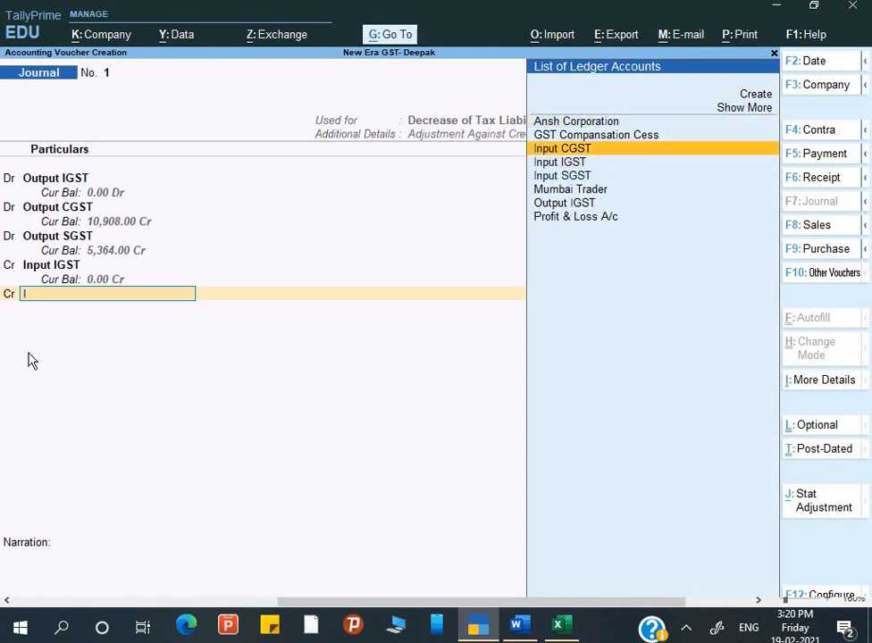
key(Return)
key(alt+Tab)
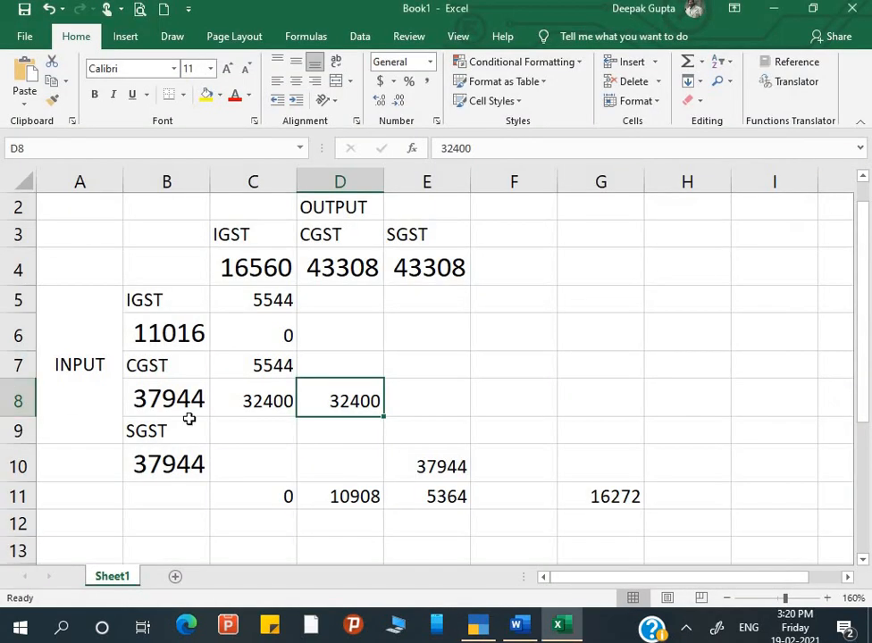
key(alt+Tab)
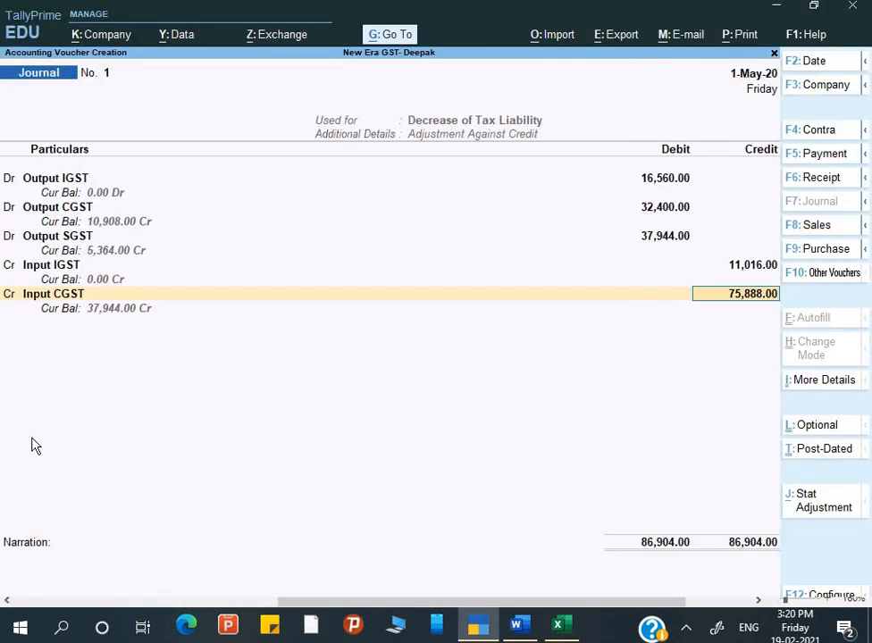
text(37,)
text(944)
key(Return)
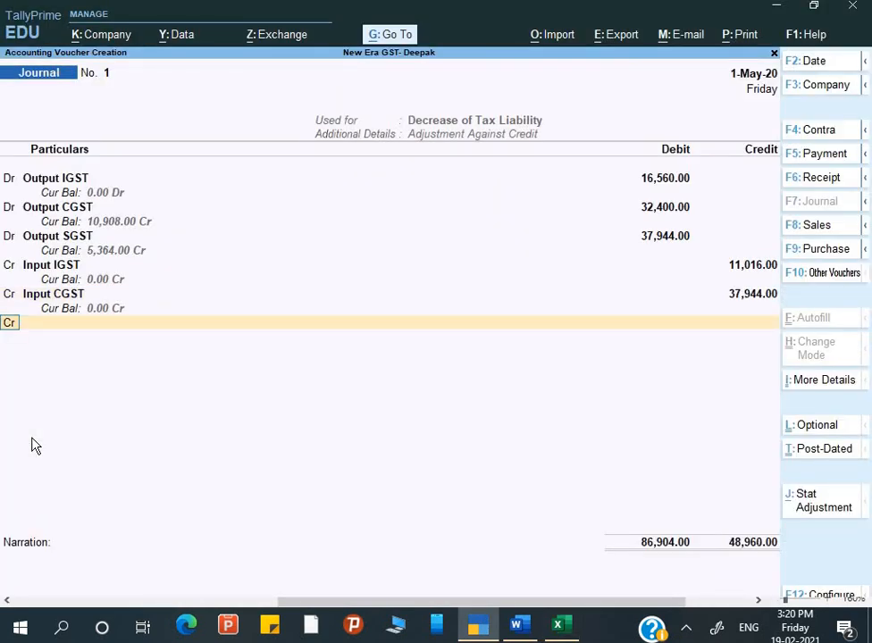
Credit Input SGST with the balancing 37,944.
key(Return)
text(I)
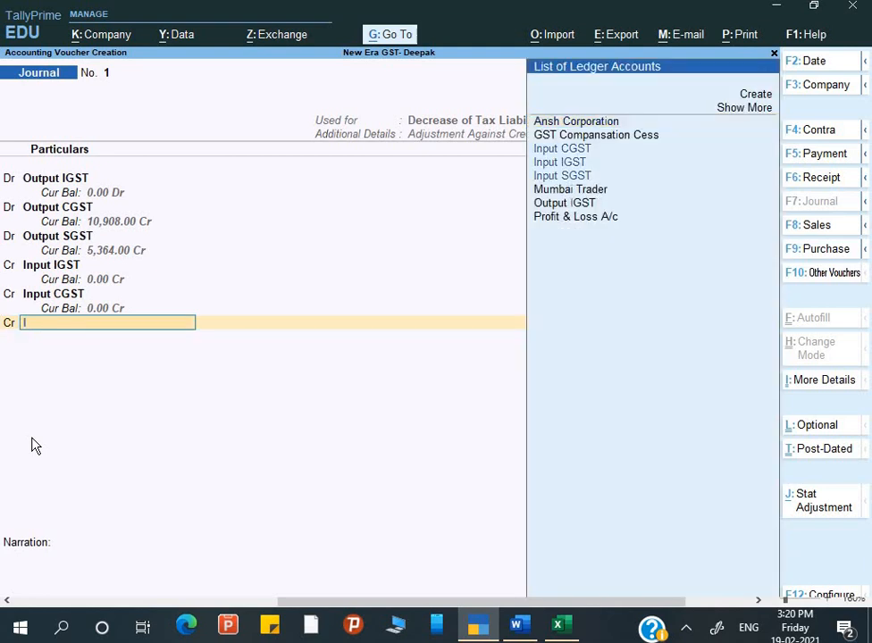
key(Down)
key(Down)
key(Down)
key(Down)
key(Return)
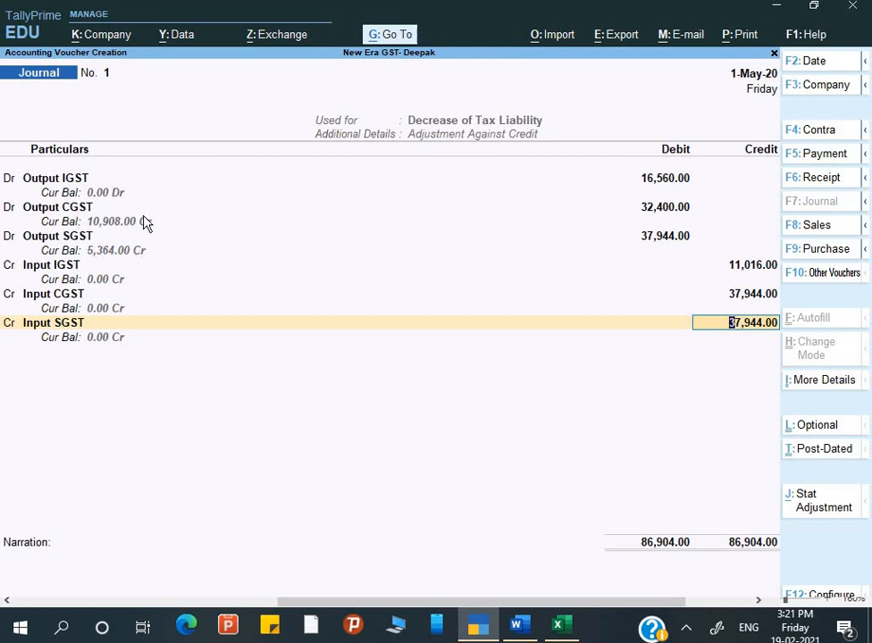
Add the narration 'Being ITC adjusted for the month of april' and save the journal.
key(Return)
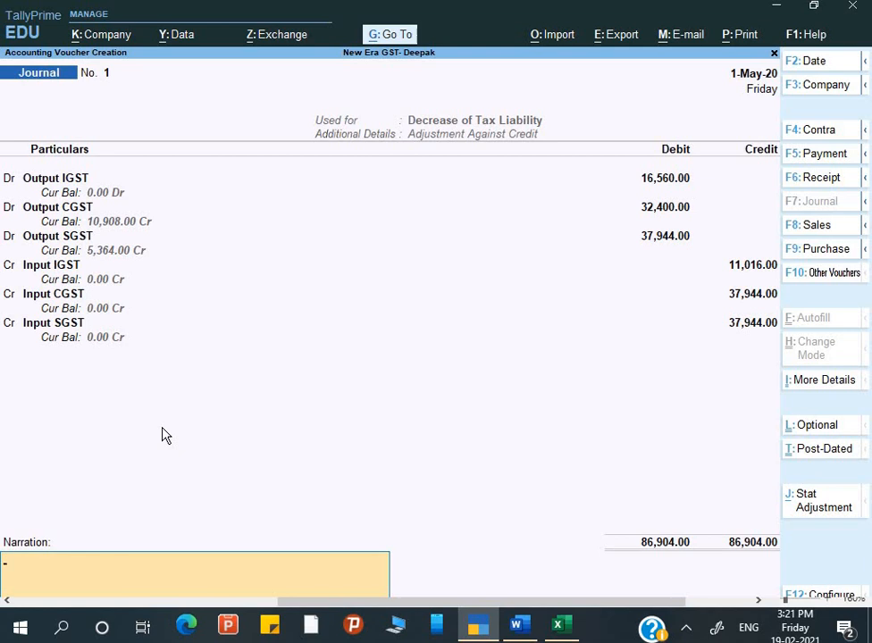
text(Being ITC adjuste)
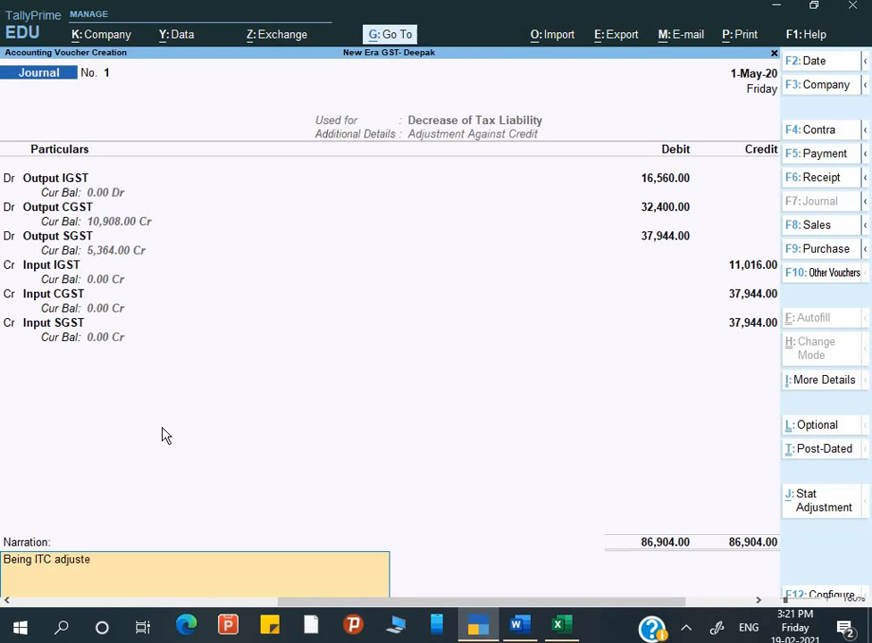
text(d)
key(Return)
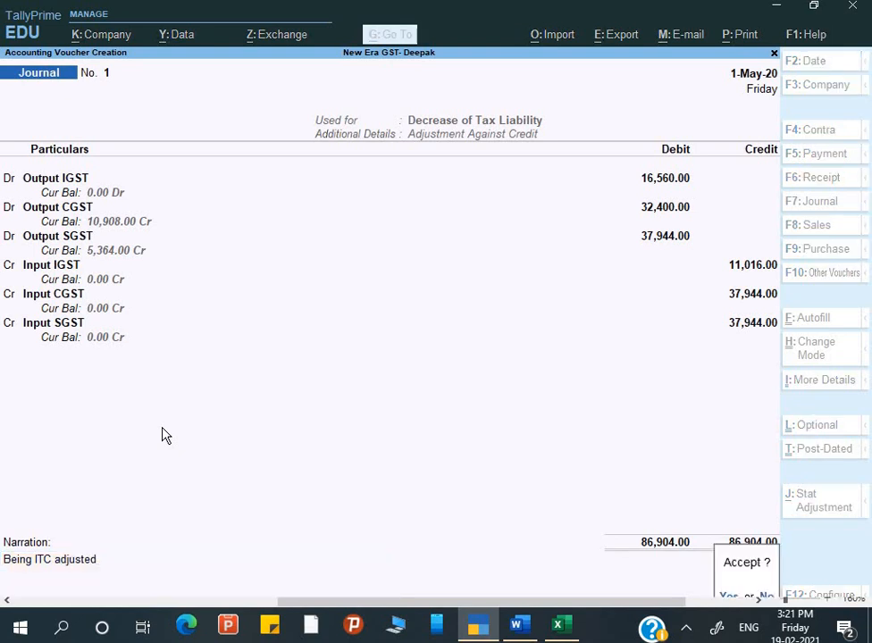
key(n)
text(f)
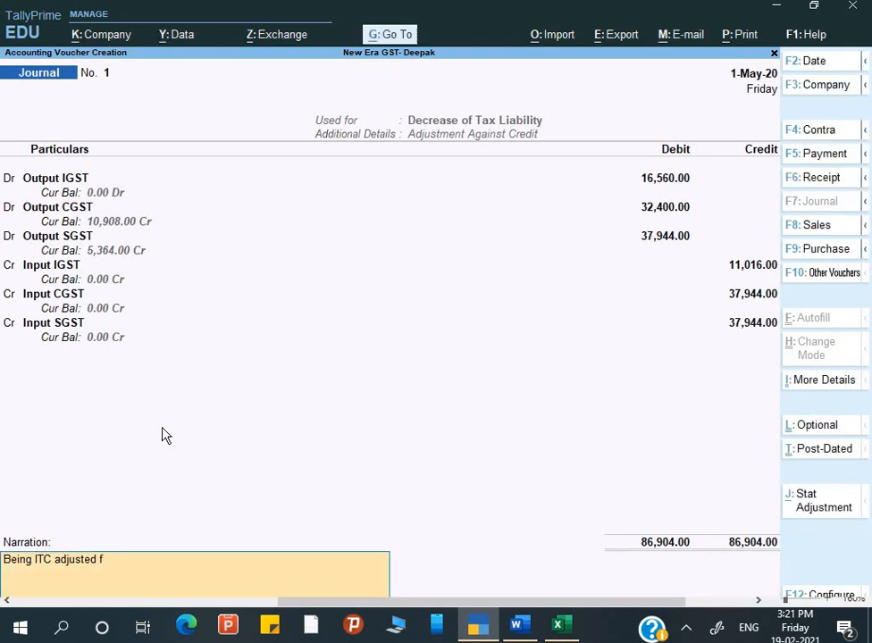
text(or the month of april.)
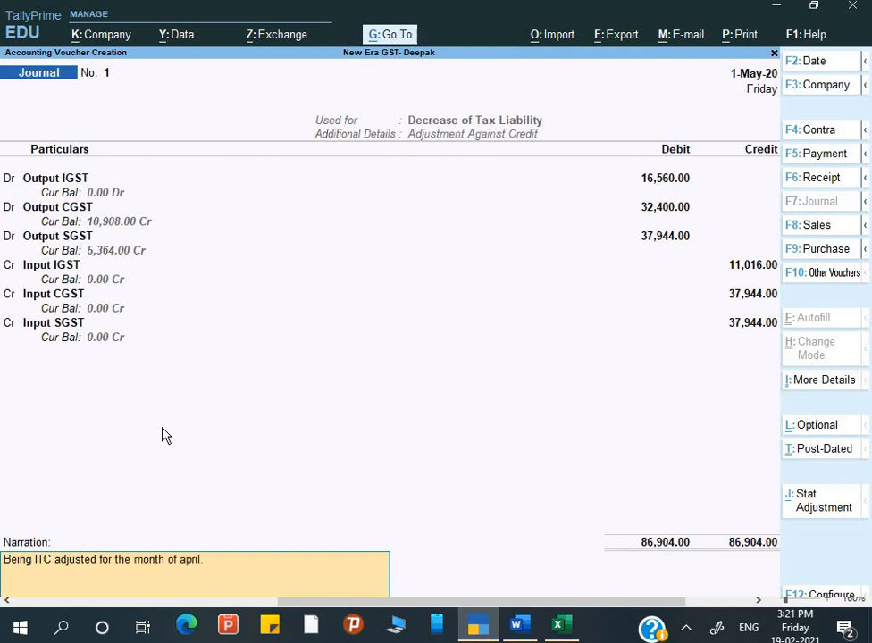
key(Return)
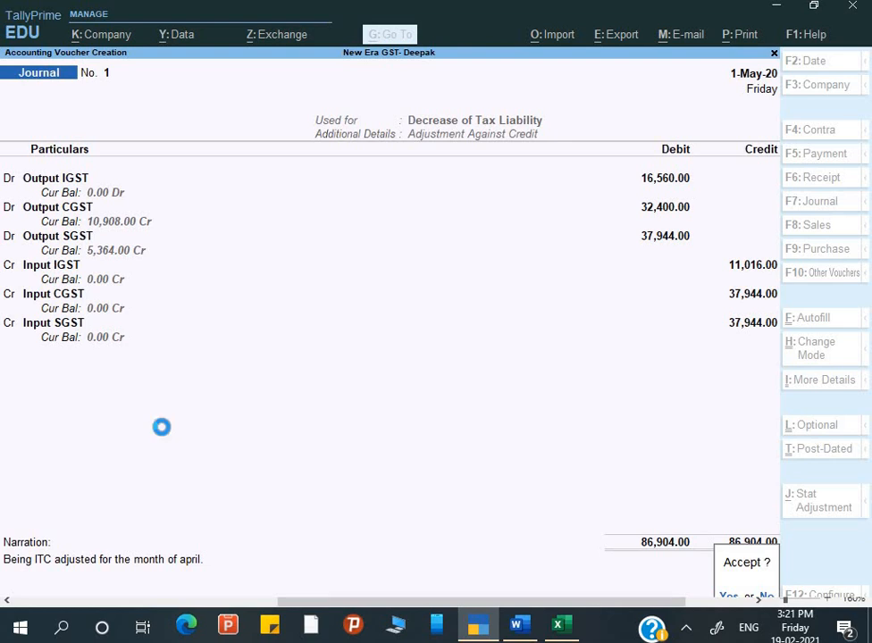
key(Return)
key(Escape)
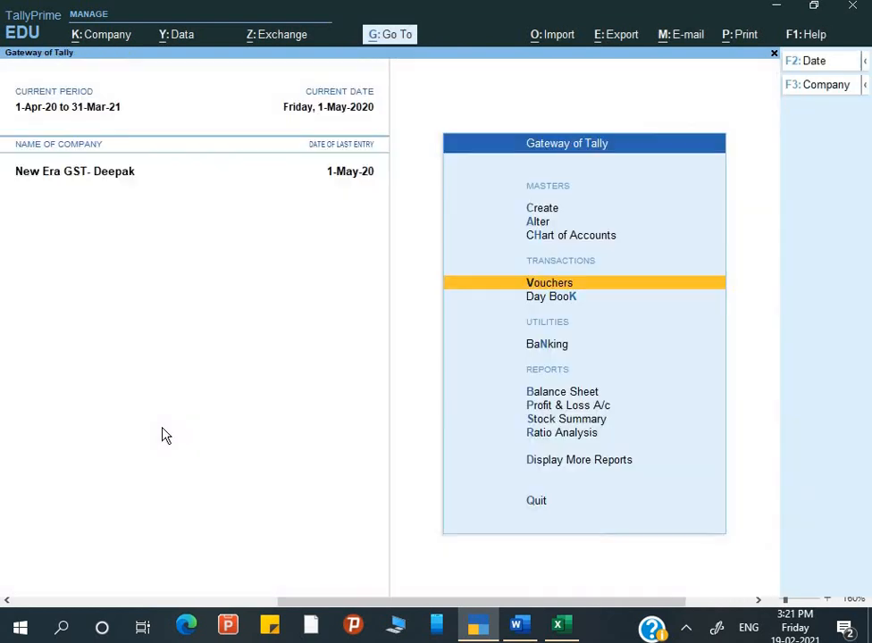
key(Down)
key(Down)
key(Down)
key(Down)
key(Down)
key(Down)
key(Return)
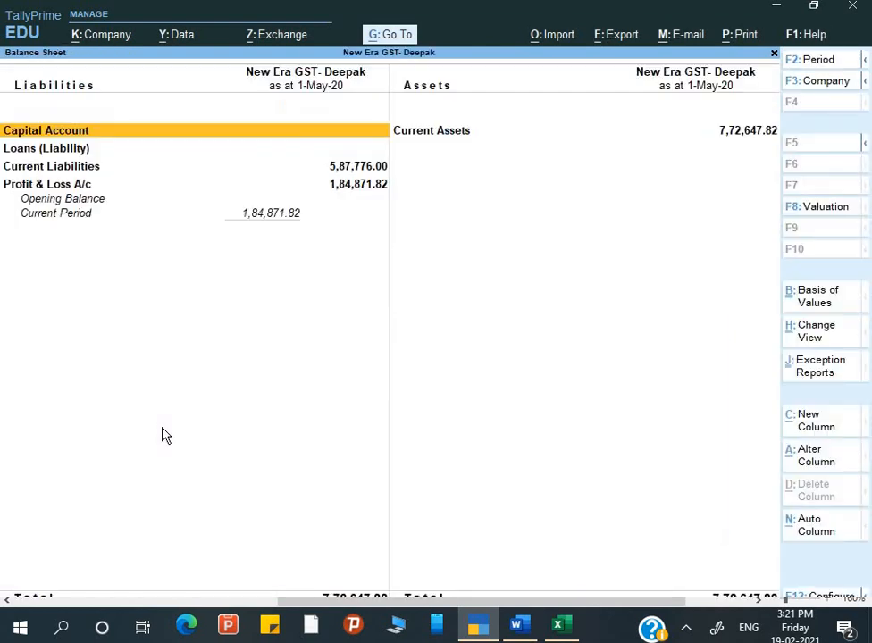
key(Down)
key(Down)
key(Down)
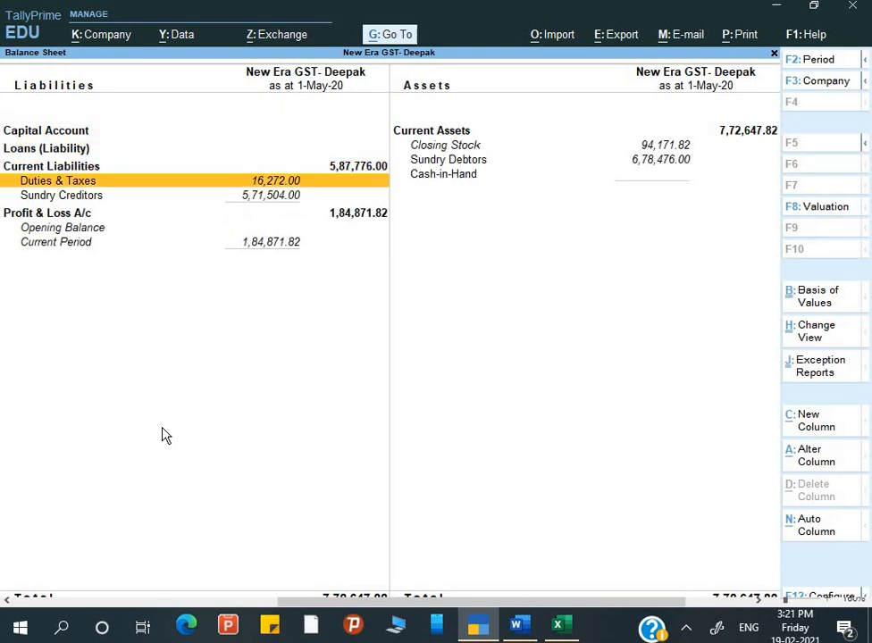
key(Return)
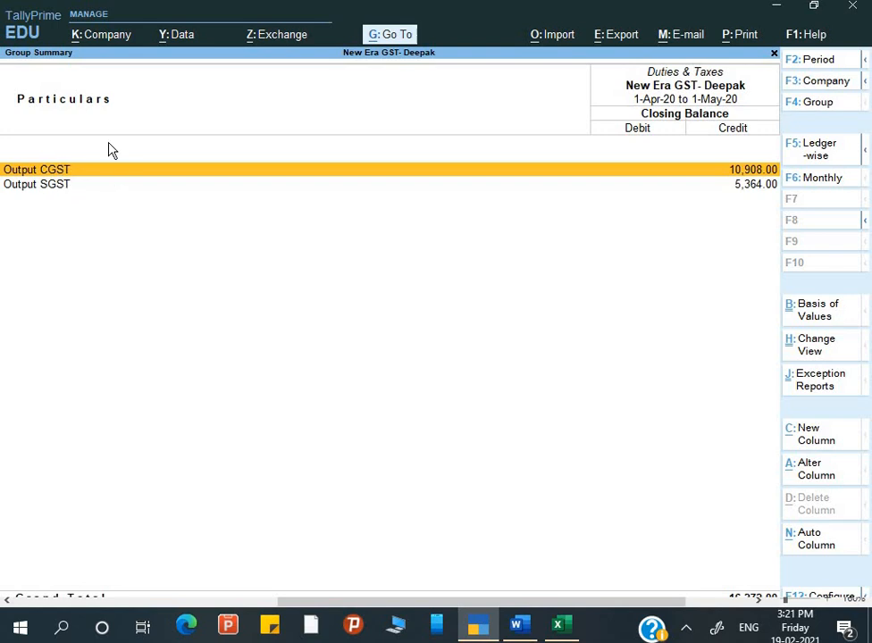
key(Down)
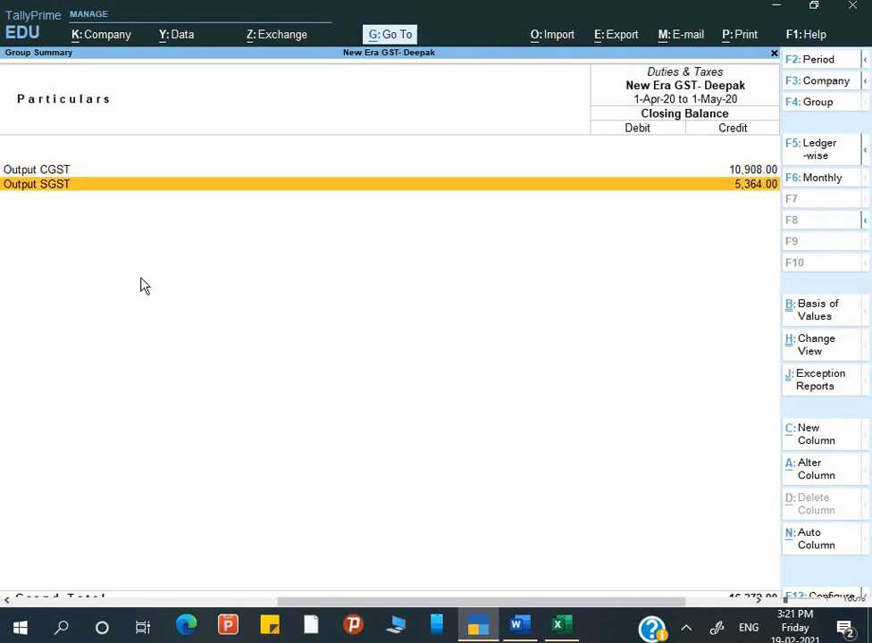
key(Up)
key(Down)
key(Up)
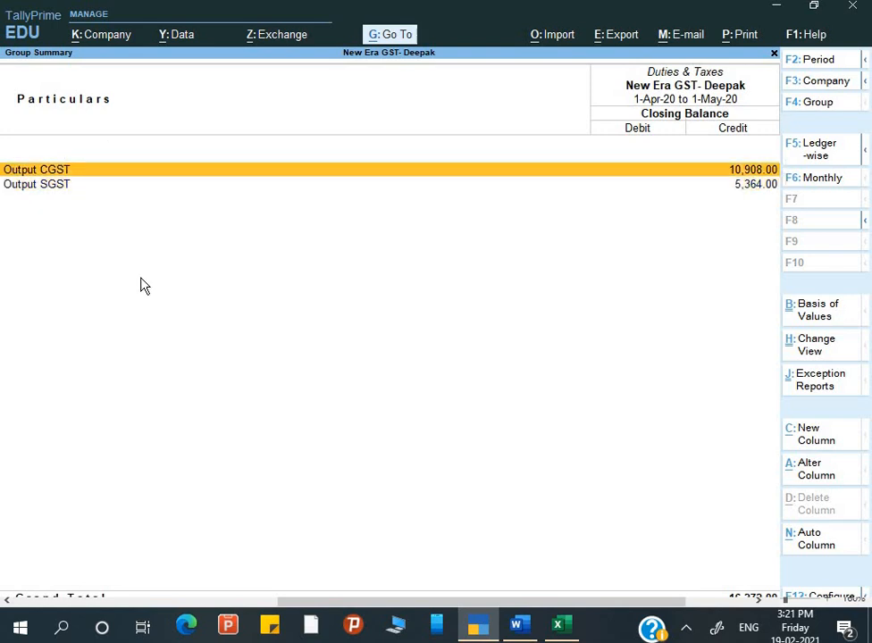
key(Escape)
key(Escape)
key(n)
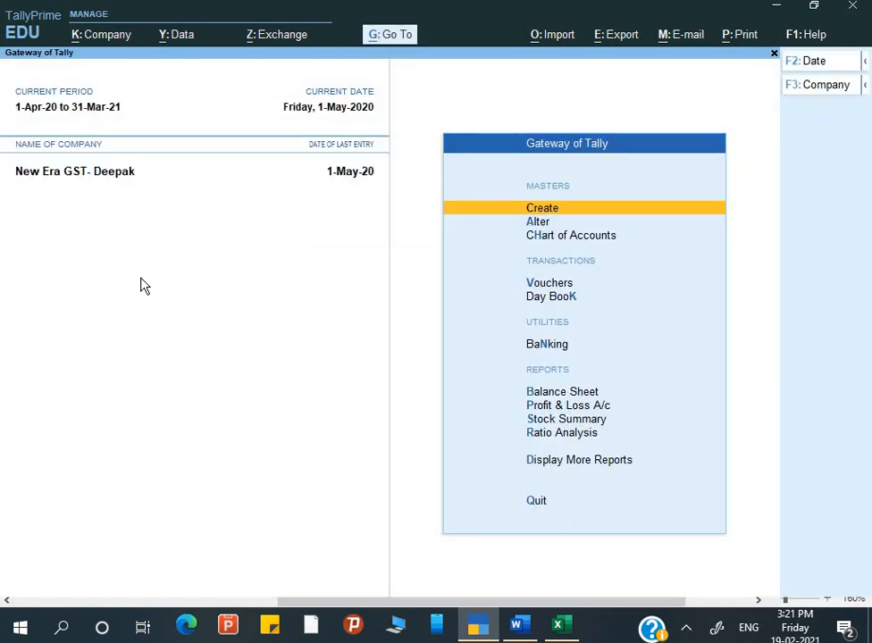
Start a Payment voucher autofilled as a Stat Payment of GST, Regular type, adjusting the period end date.
key(Down)
key(Down)
key(Down)
key(Return)
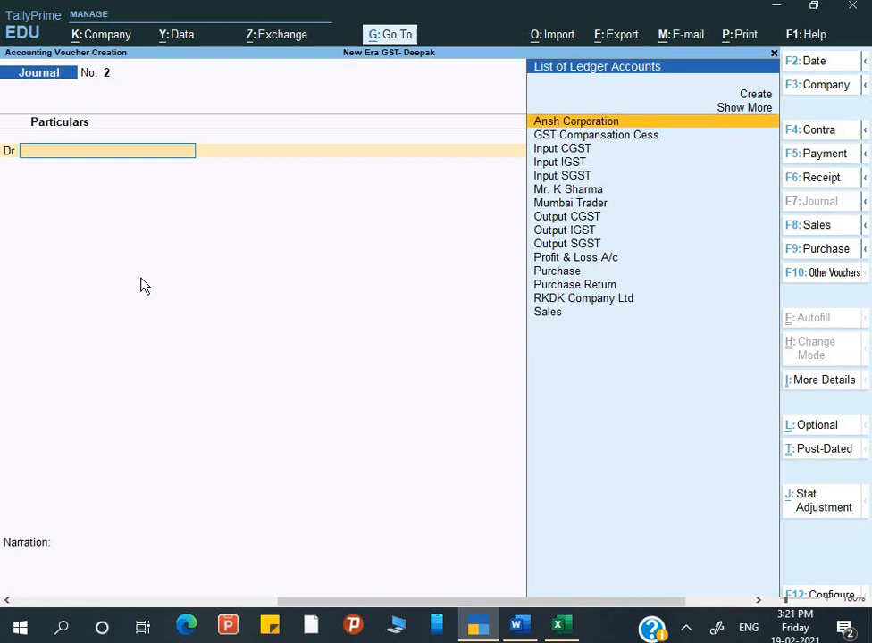
key(F5)
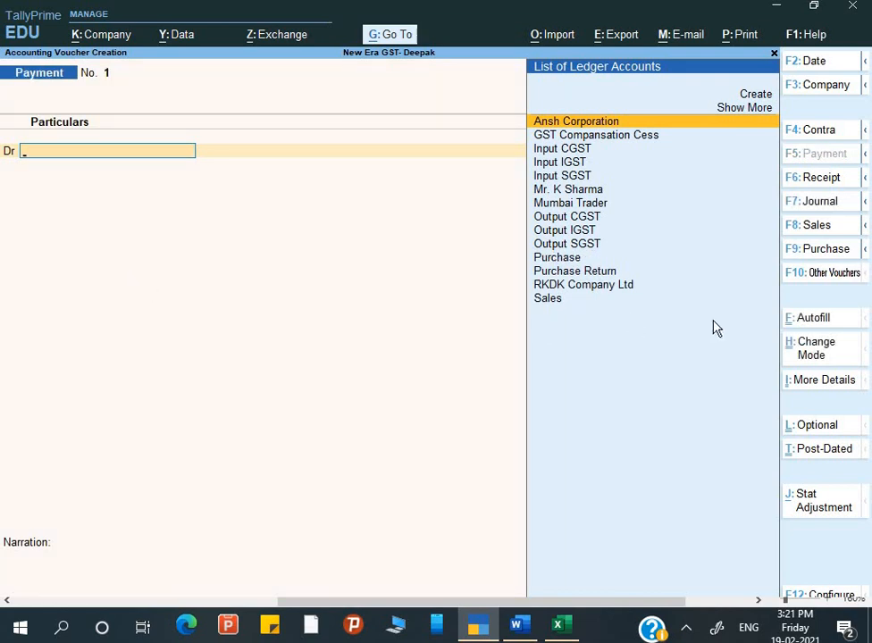
click(810, 329)
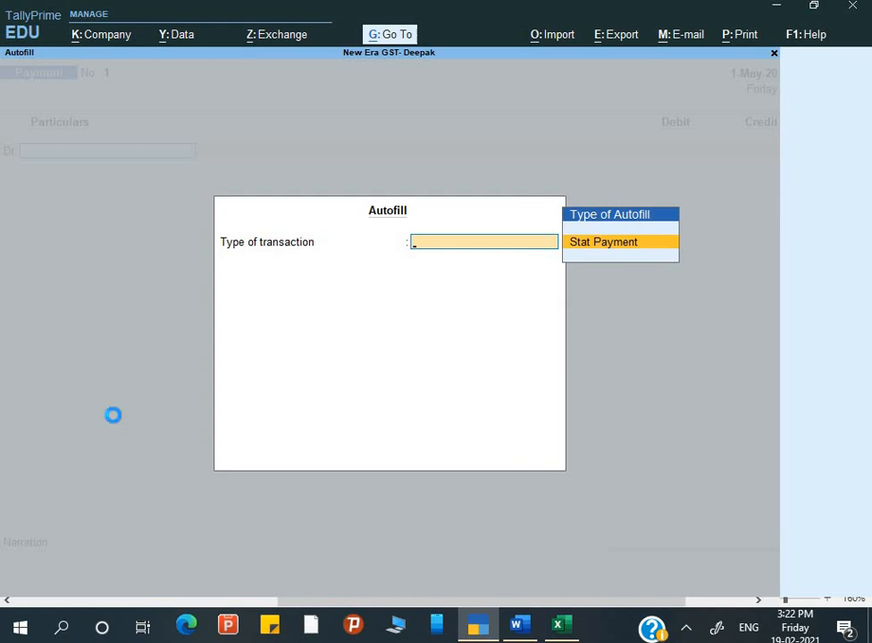
key(Return)
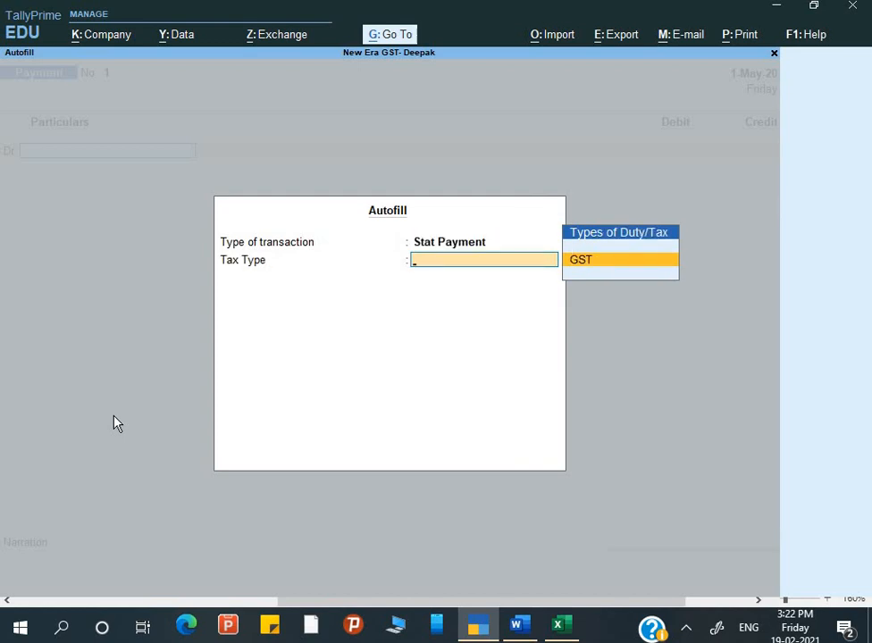
key(Return)
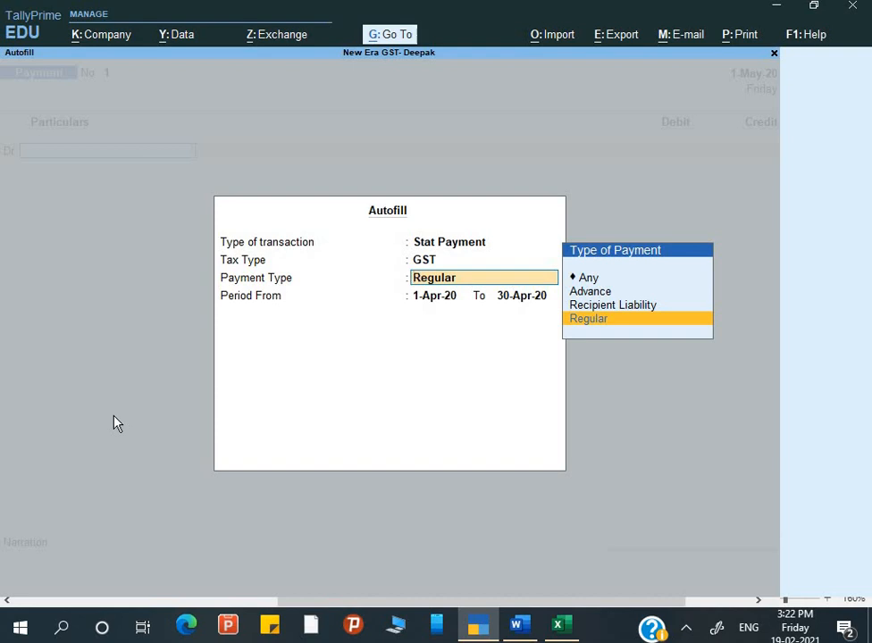
key(Return)
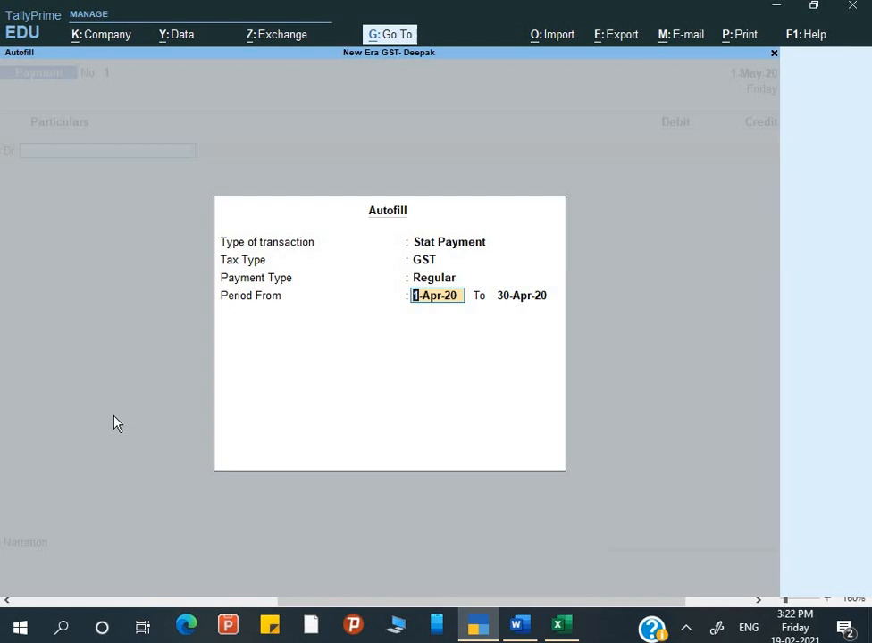
key(Return)
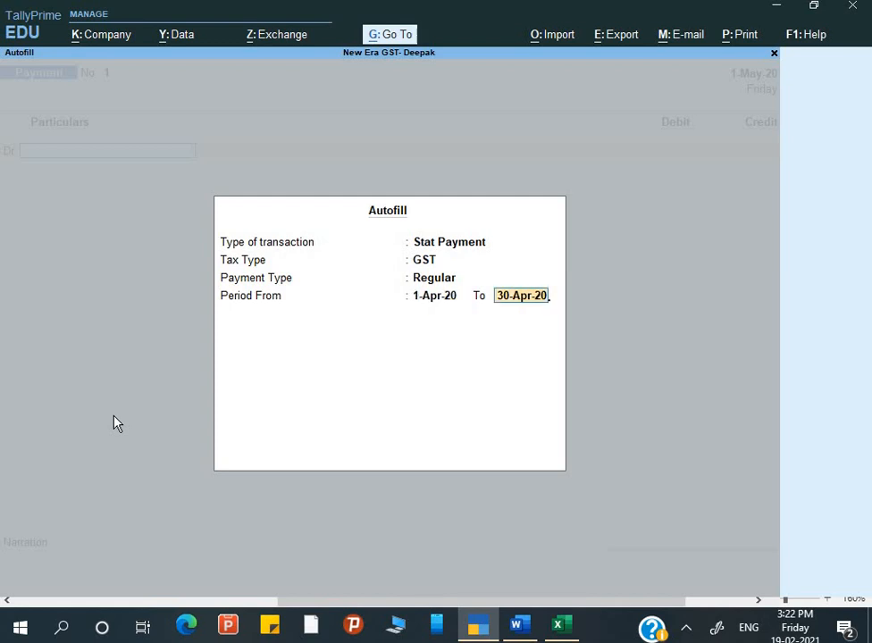
key(BackSpace)
key(BackSpace)
key(BackSpace)
key(BackSpace)
key(BackSpace)
key(BackSpace)
key(BackSpace)
key(BackSpace)
key(BackSpace)
text(1-)
key(Return)
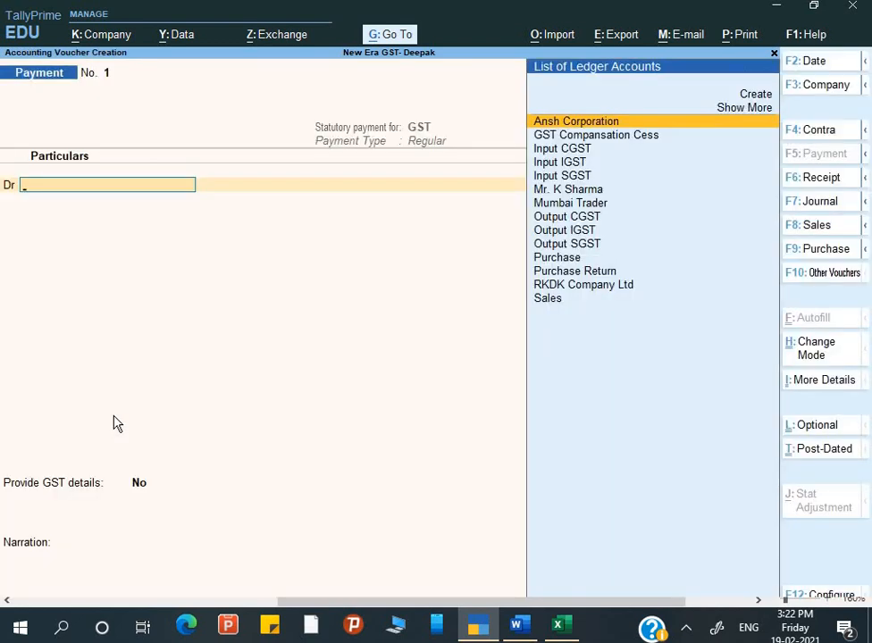
Debit Output CGST with 10,908 and Output SGST with 5,364.
text(o)
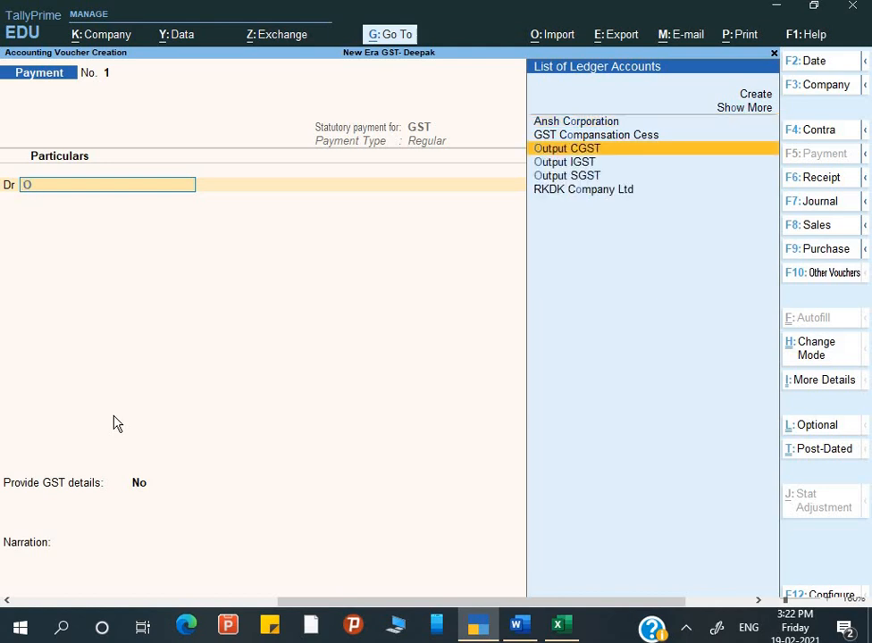
key(Return)
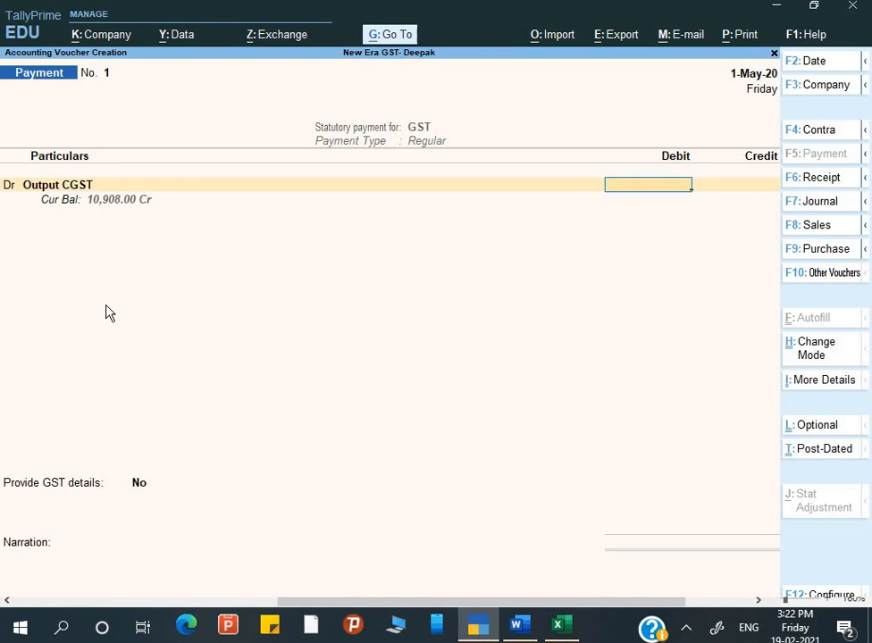
key(alt+Tab)
key(alt+Tab)
text(10,908)
key(Return)
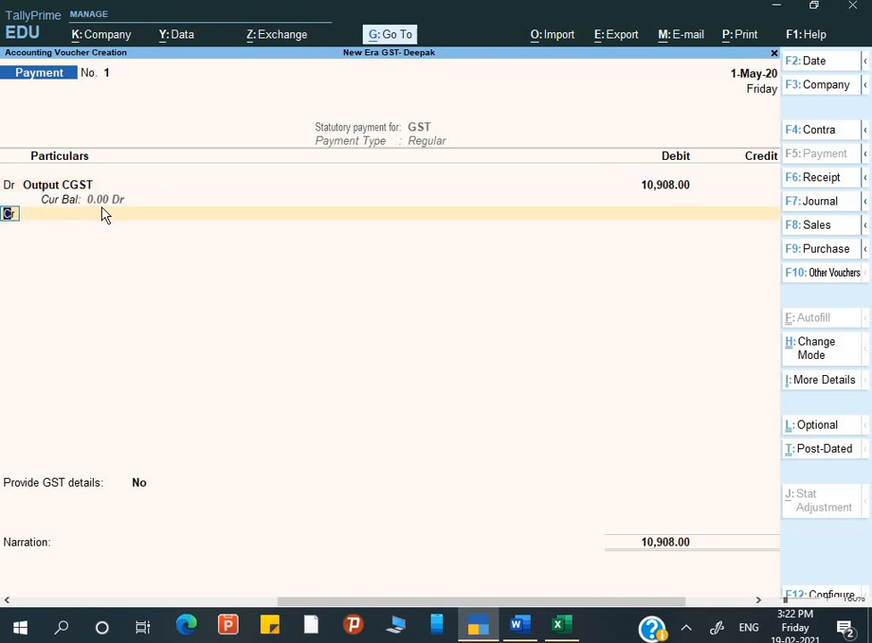
text(d)
key(Return)
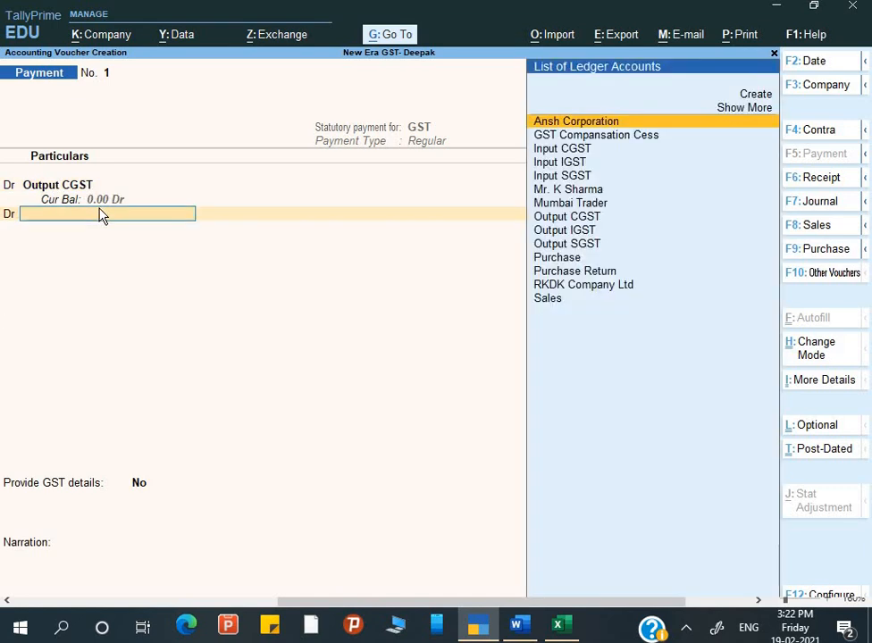
text(O)
key(Down)
key(Down)
key(Return)
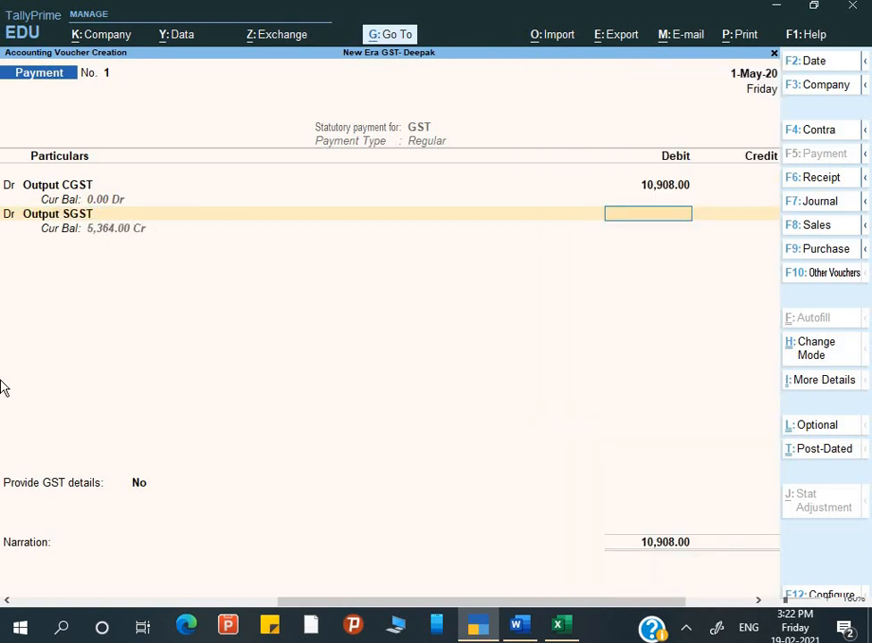
text(5364)
key(Return)
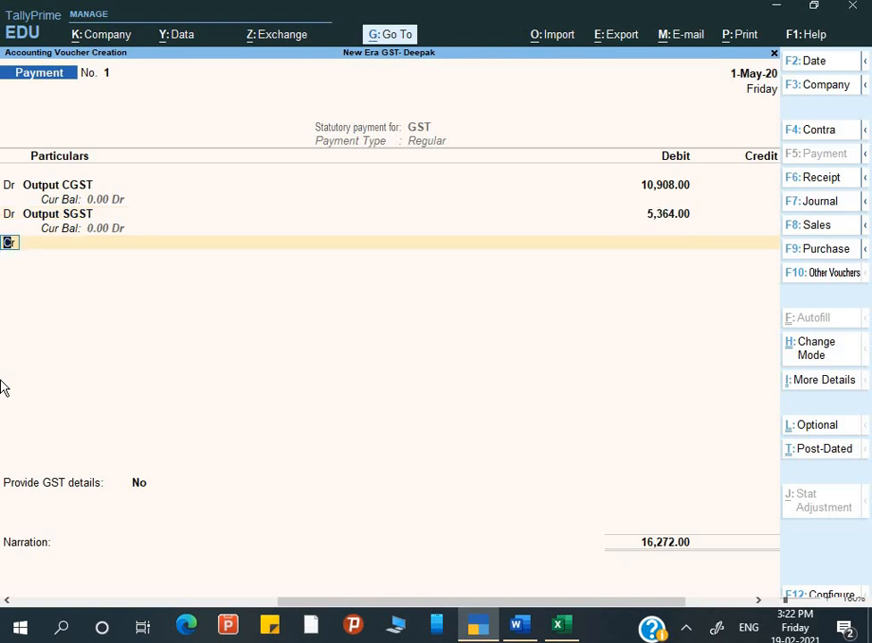
Create an Axis Bank ledger under Bank Accounts and credit it with 16,272.00.
key(Return)
key(Down)
key(Down)
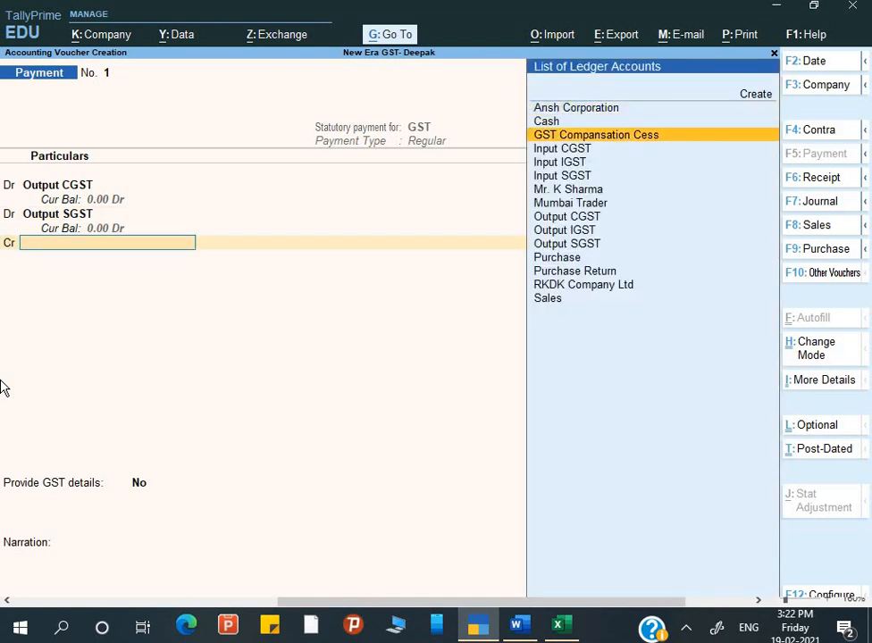
key(alt+c)
text(Axis Bank)
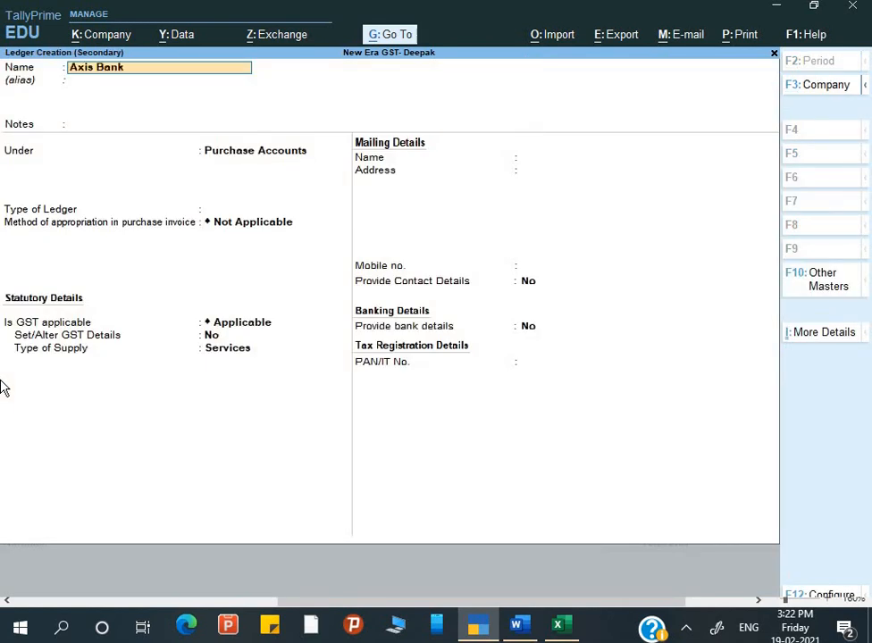
key(Return)
key(Return)
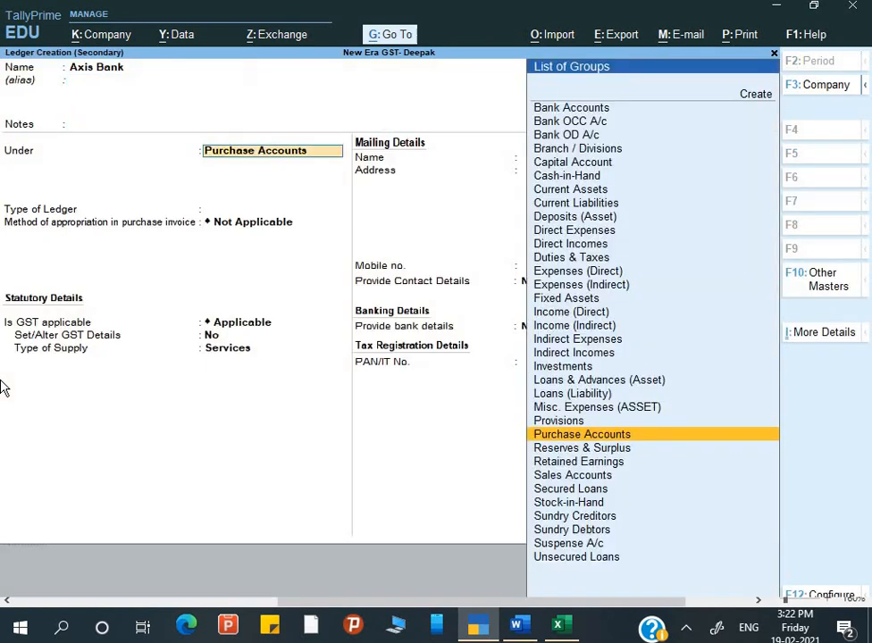
text(Ban)
key(Down)
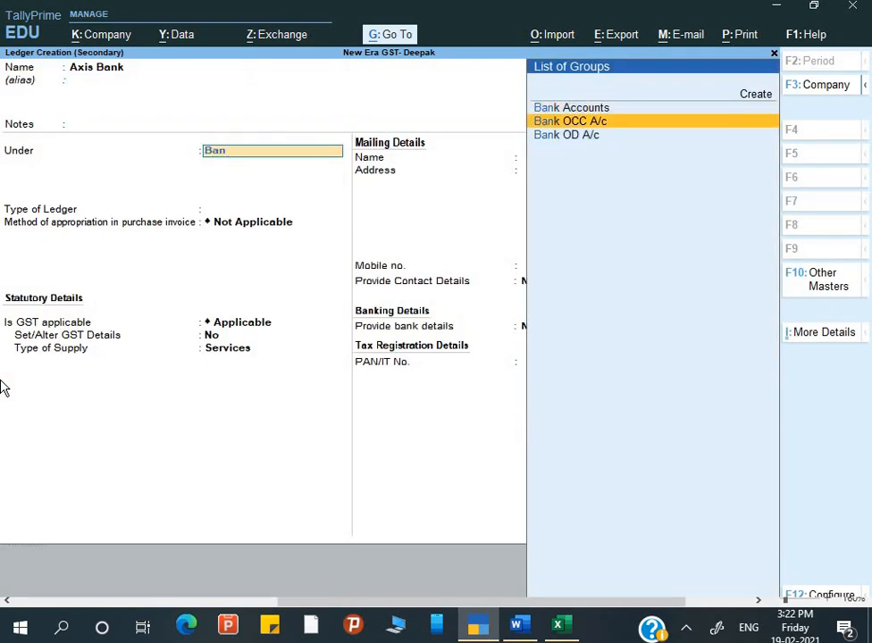
key(Up)
key(Return)
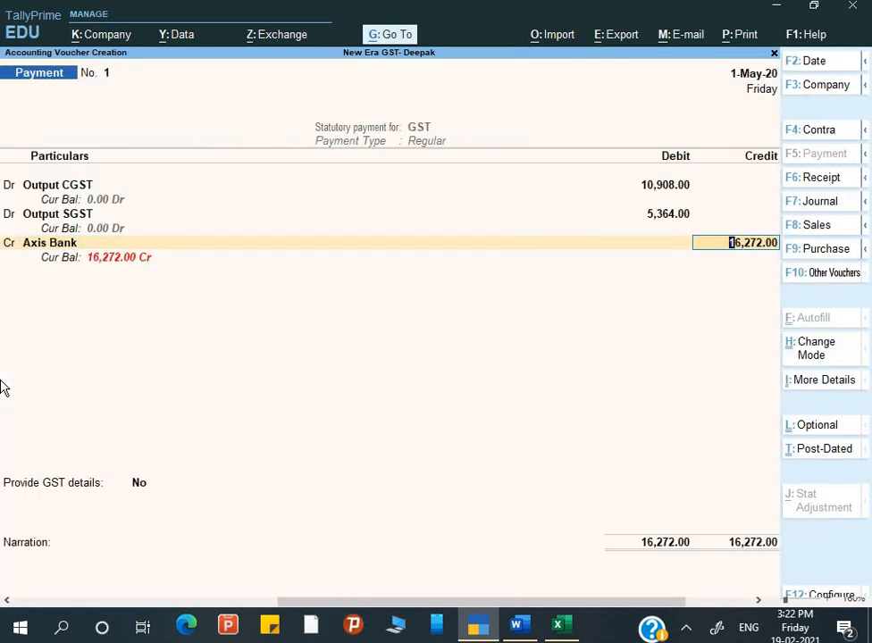
key(Return)
key(Return)
key(Return)
key(Return)
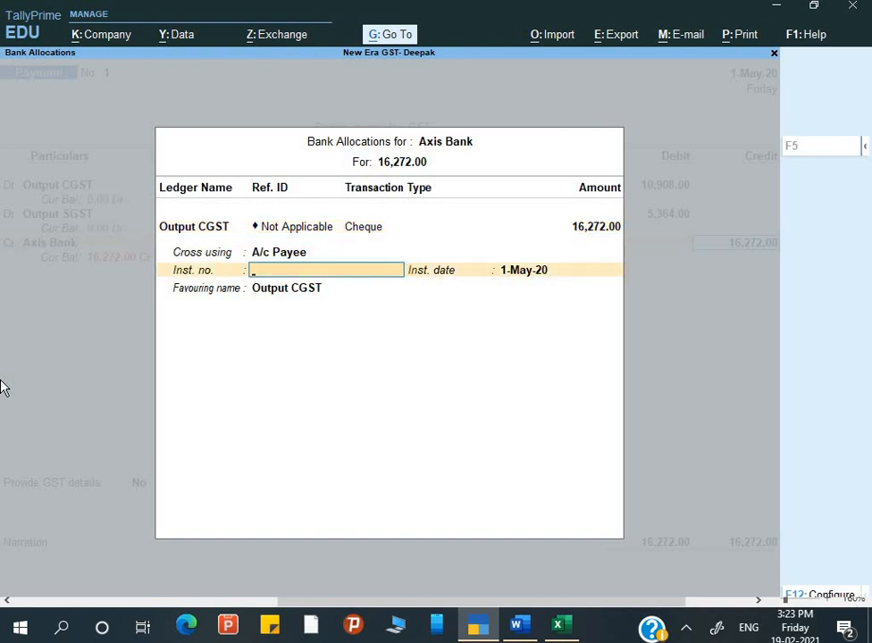
Record cheque number 252501 favouring GST in the Axis Bank allocation.
text(25250)
key(Return)
key(Return)
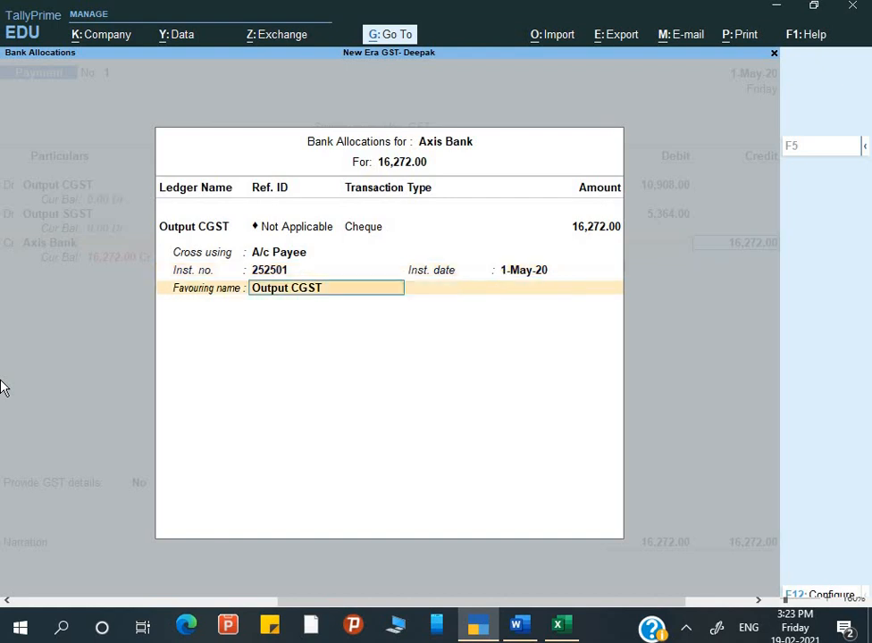
text(GST)
key(Return)
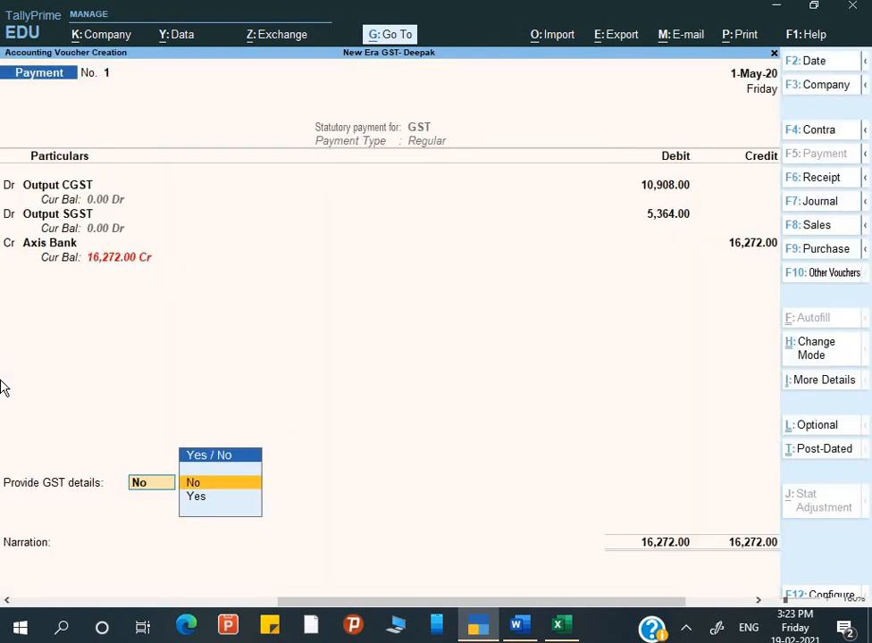
key(BackSpace)
key(Return)
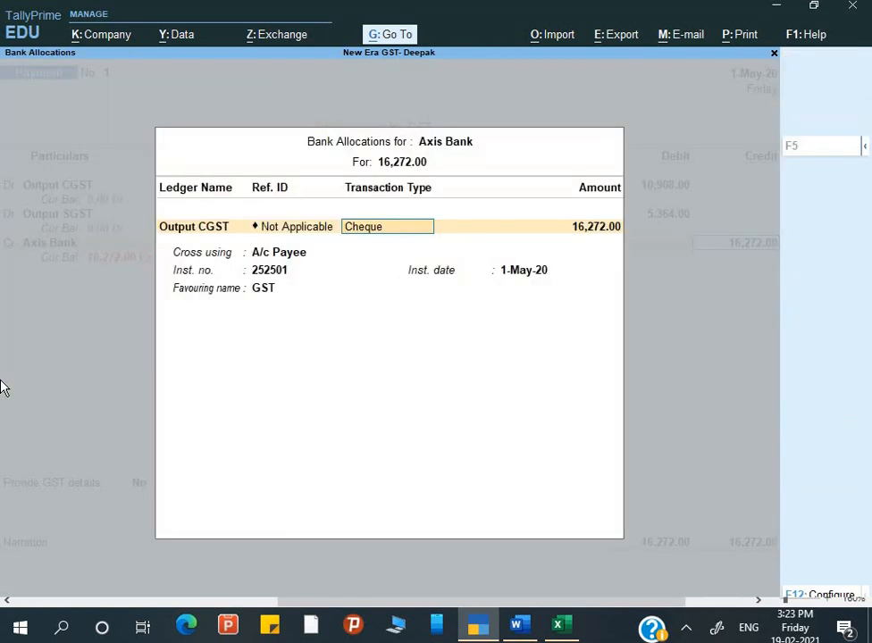
key(Return)
key(Return)
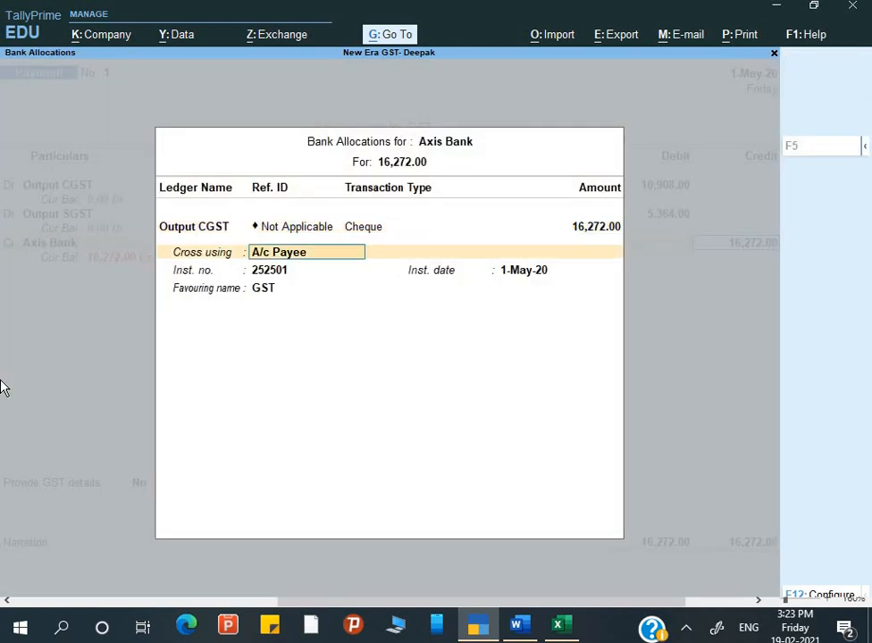
key(Return)
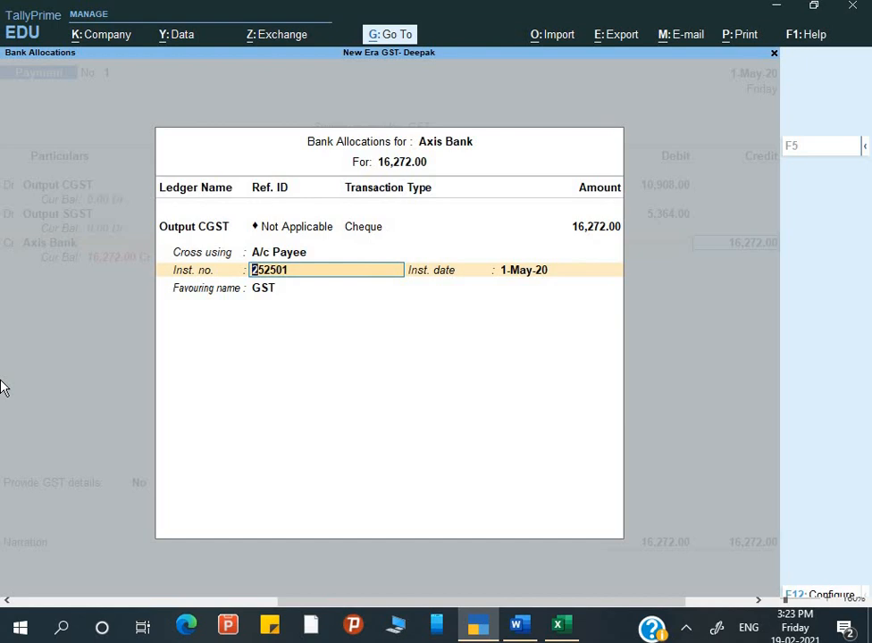
key(Return)
key(Return)
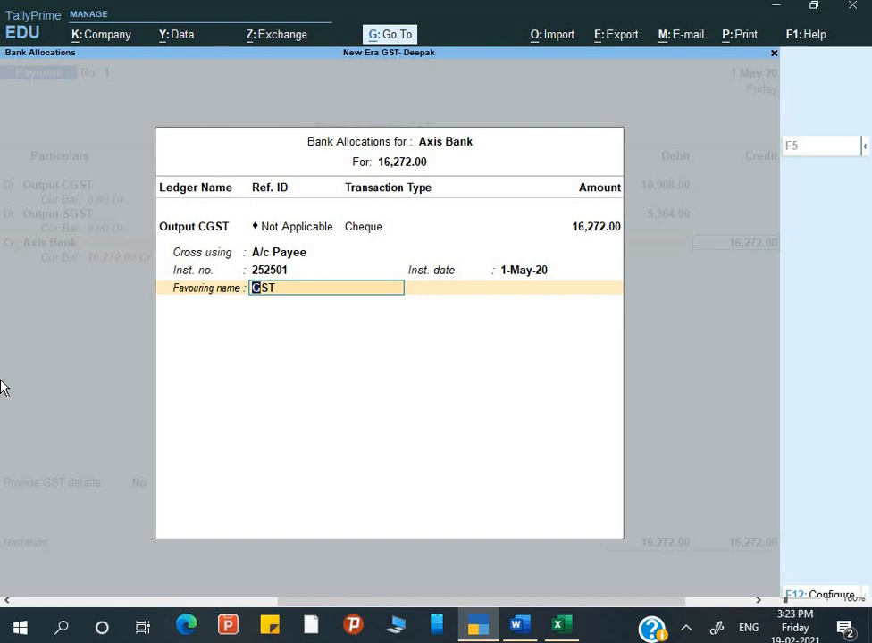
key(Return)
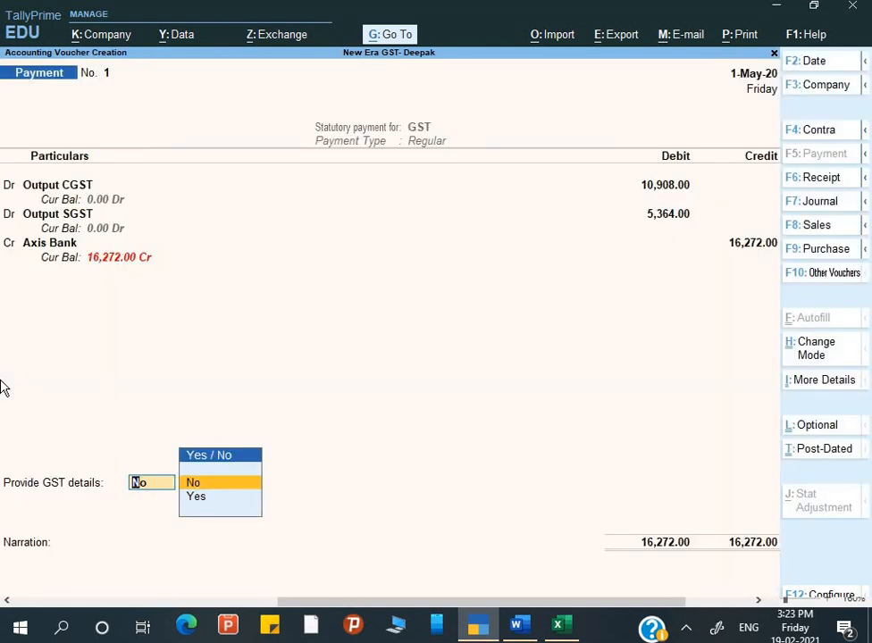
Provide GST bank details with mode Cheque (Over the counter) and bank Axis Bank.
key(Down)
key(Return)
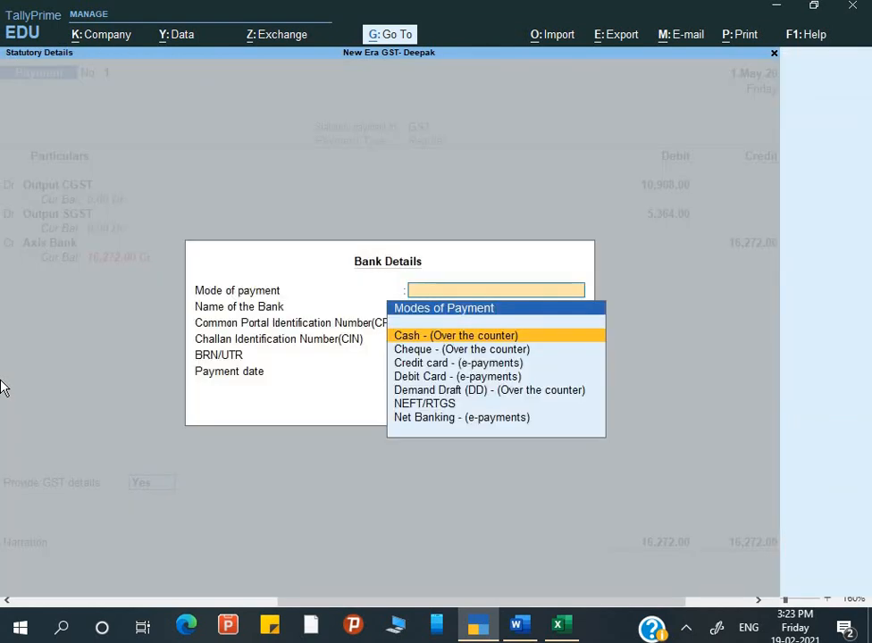
key(Down)
key(Down)
key(Down)
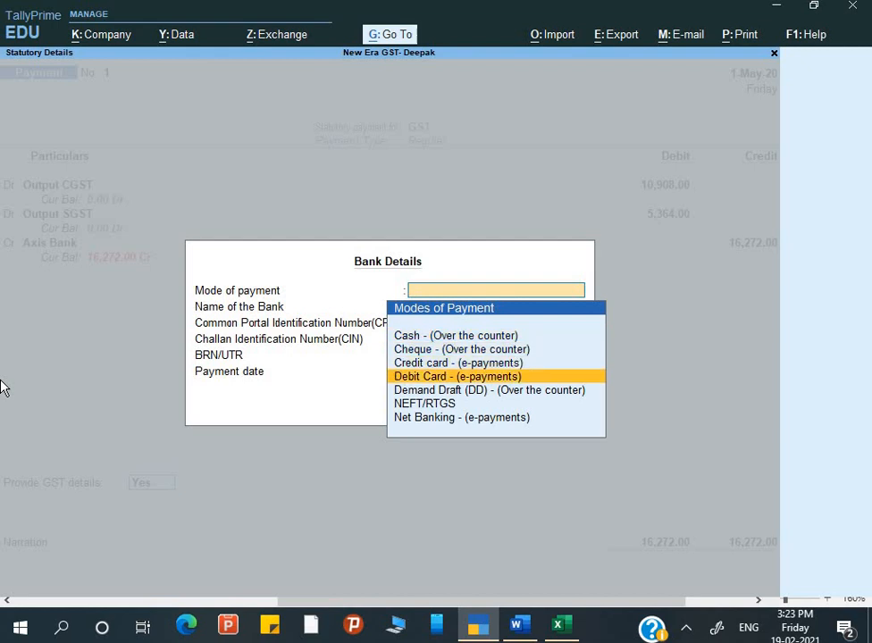
key(Up)
key(Up)
key(Return)
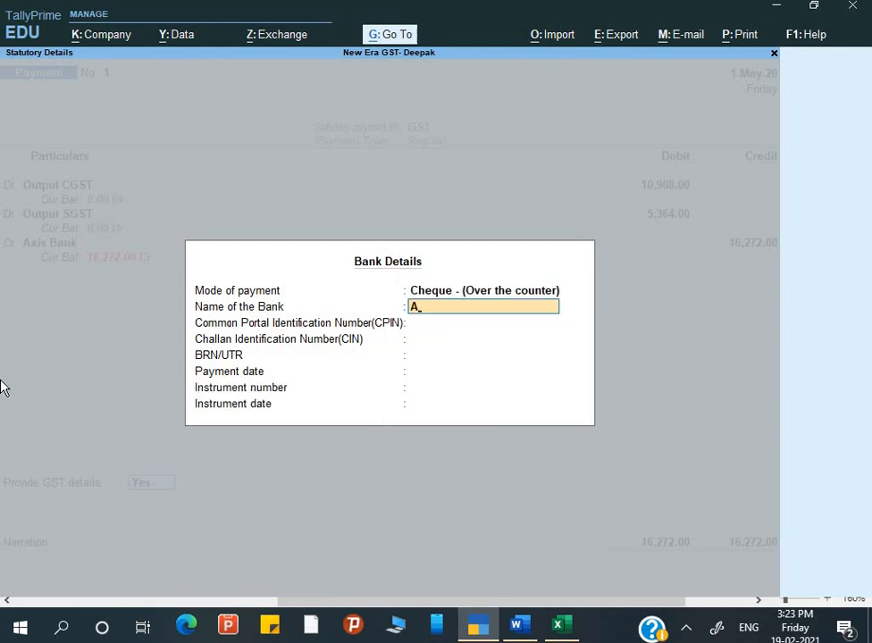
text(Axis Bank)
key(Return)
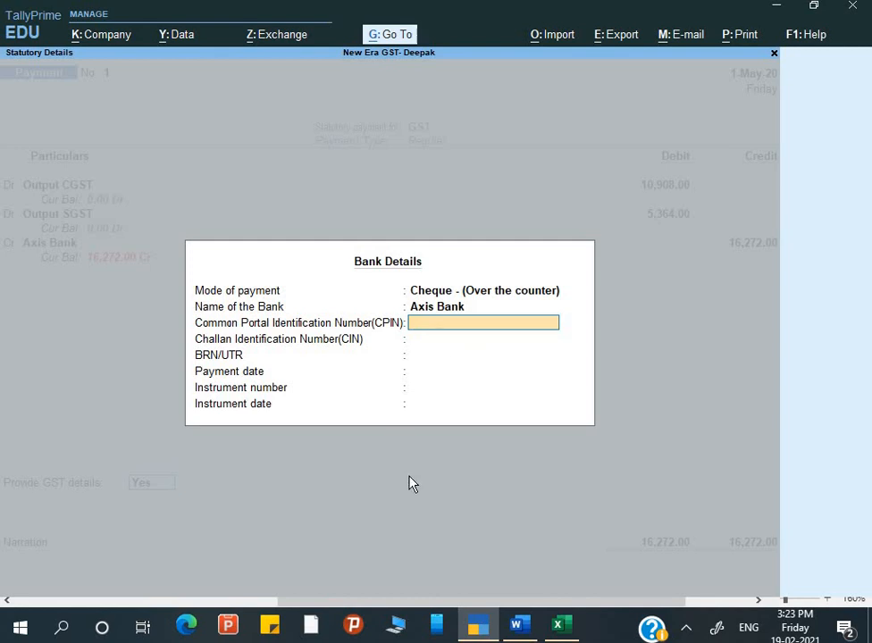
key(super+r)
Launch Chrome and load gst.gov.in, checking the network connection when it stalls.
text(chrome)
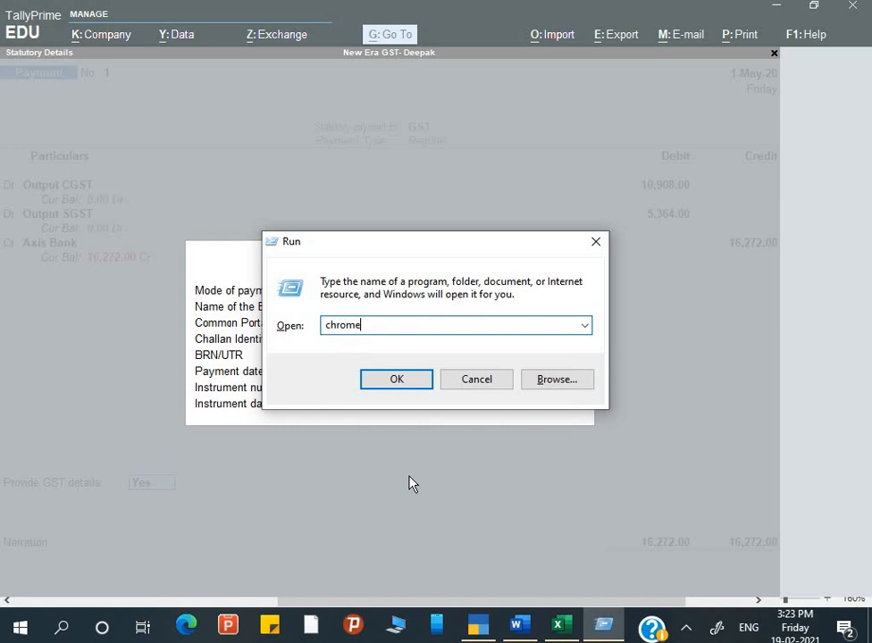
key(Return)
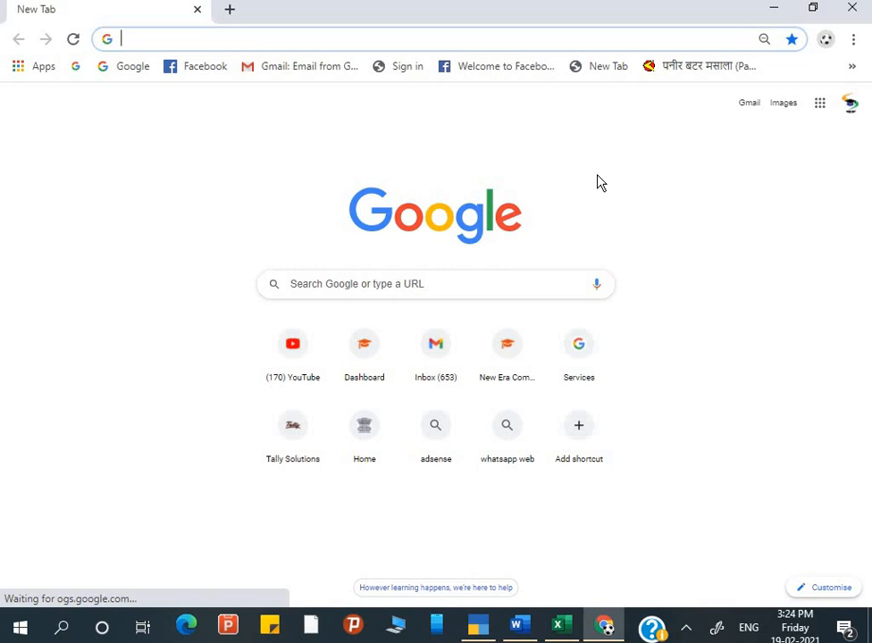
text(gst)
key(Return)
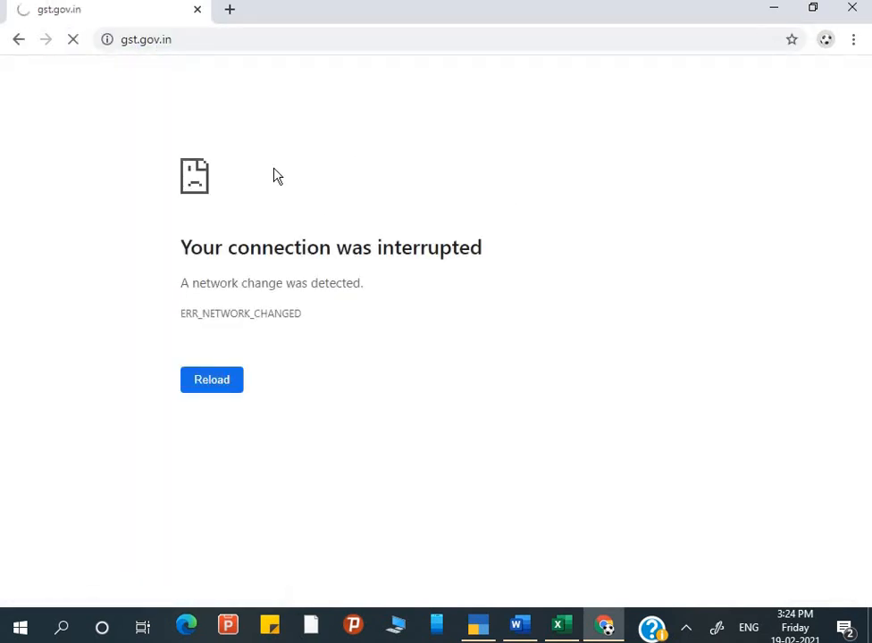
click(688, 629)
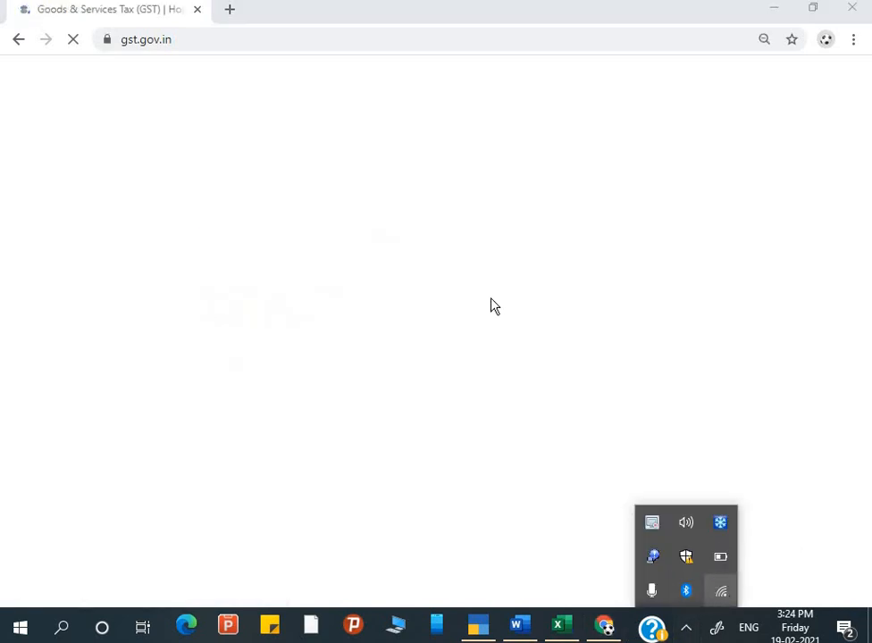
click(340, 198)
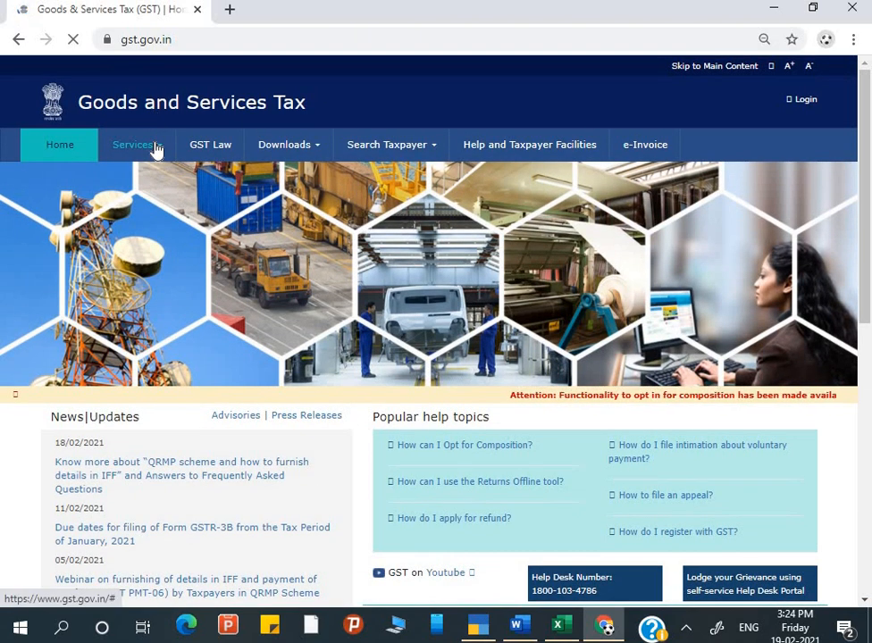
Reach the GST portal's Services > Payments > Create Challan page after getting past a system error.
mouse_move(156, 152)
mouse_move(153, 176)
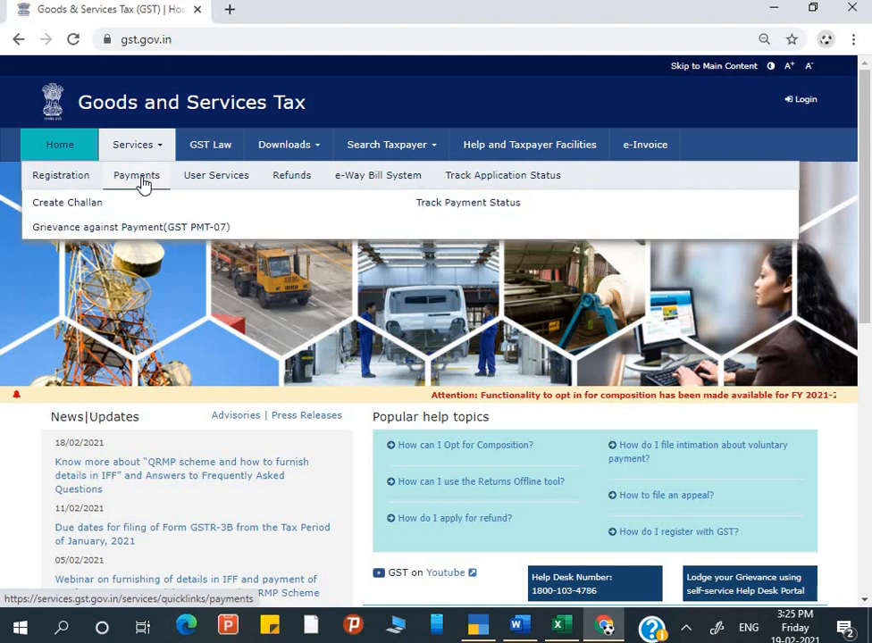
click(67, 202)
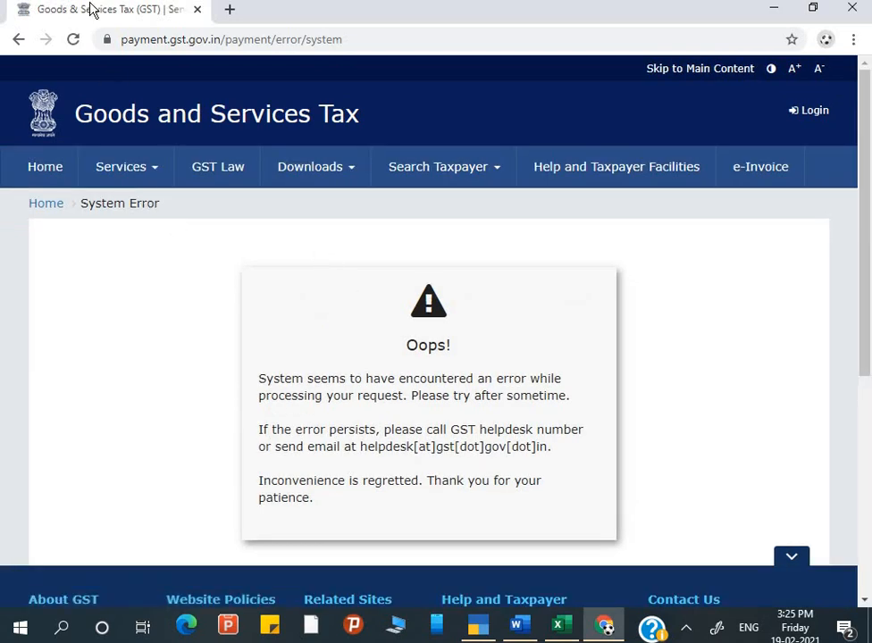
click(75, 43)
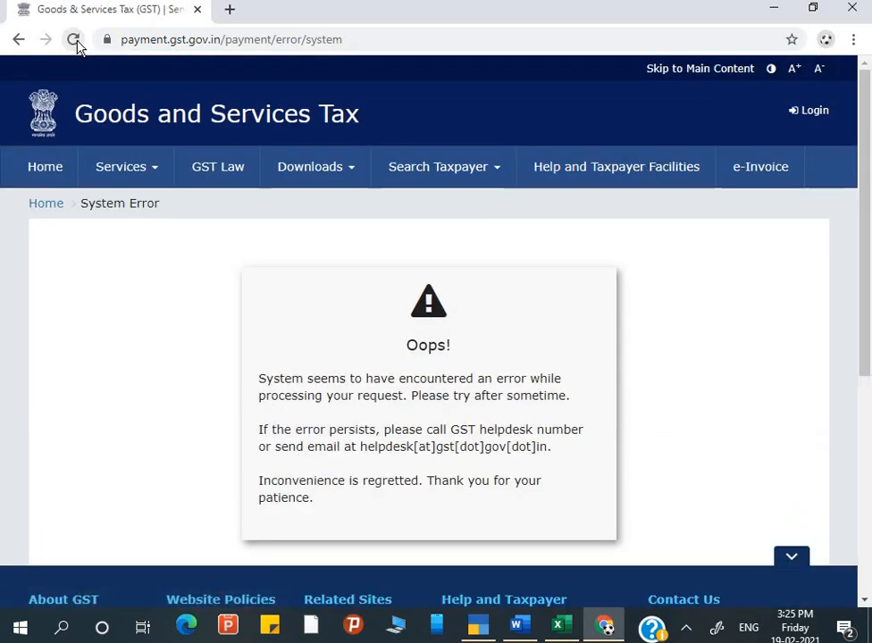
click(19, 41)
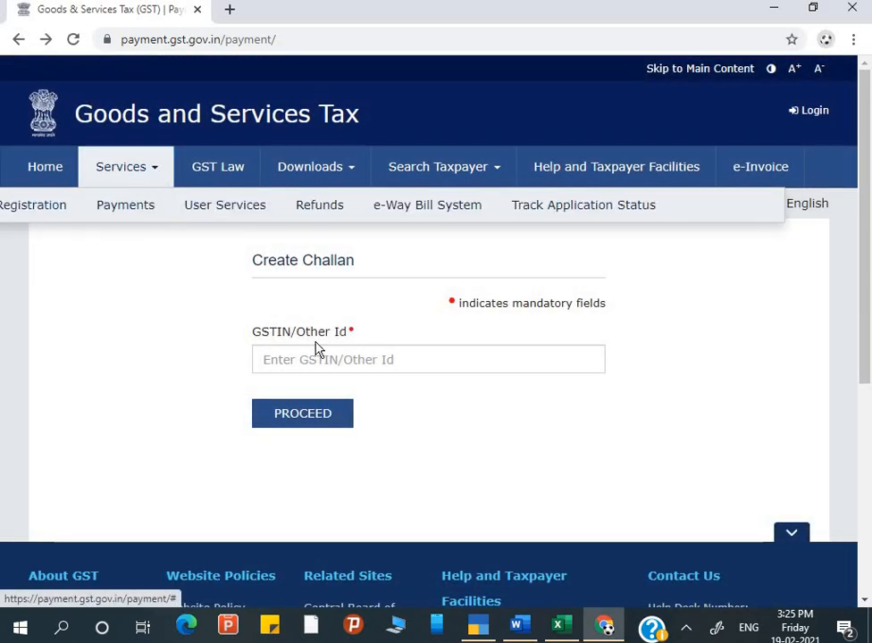
click(321, 358)
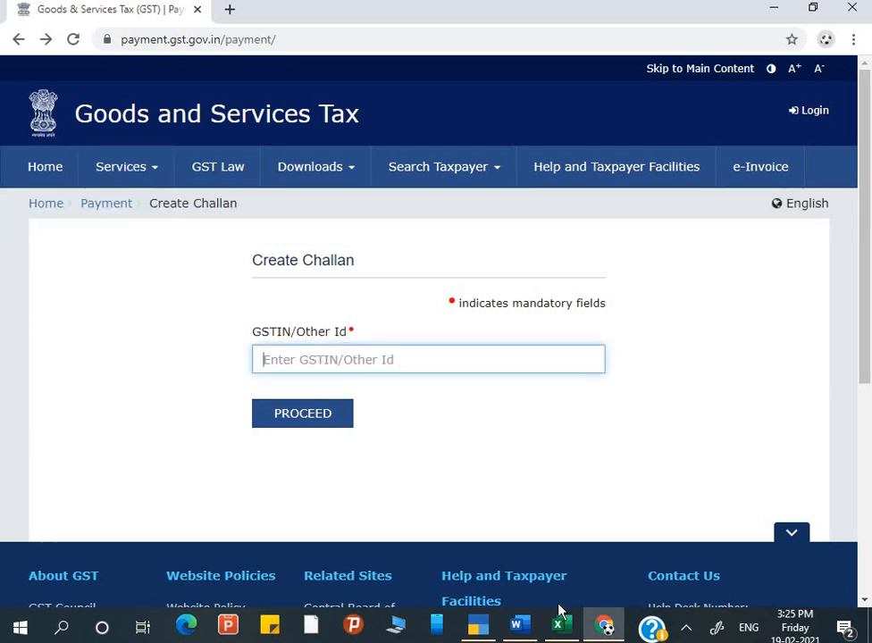
click(481, 623)
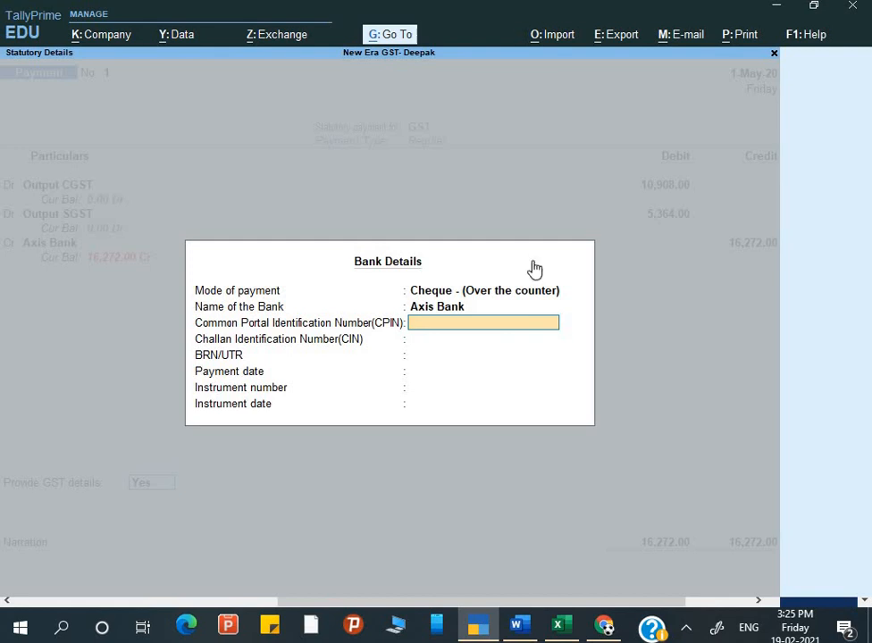
Set payment date 1-May-20 and instrument number 252501, and add the narration 'Being GST Paid'.
key(alt+g)
key(Up)
key(Up)
key(Up)
key(Up)
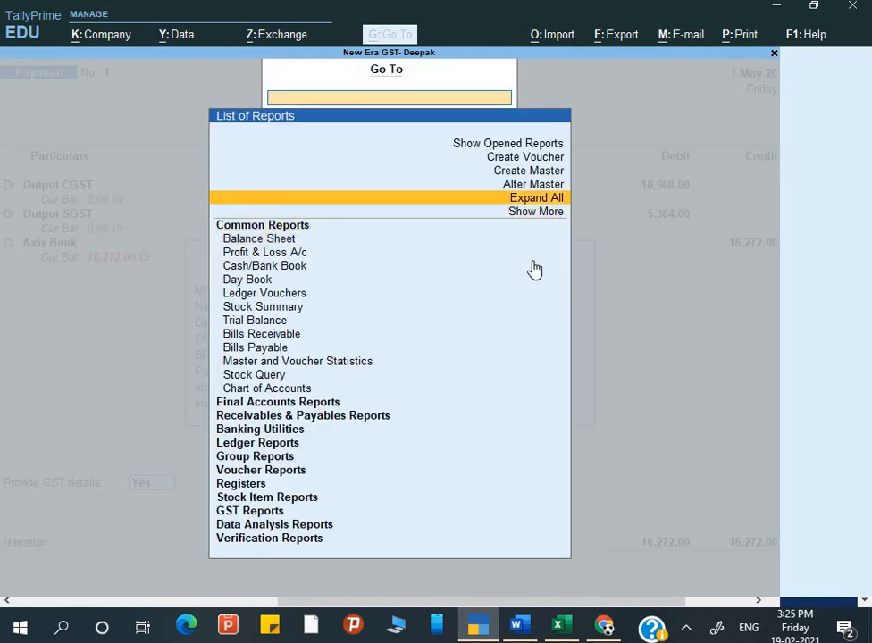
key(Down)
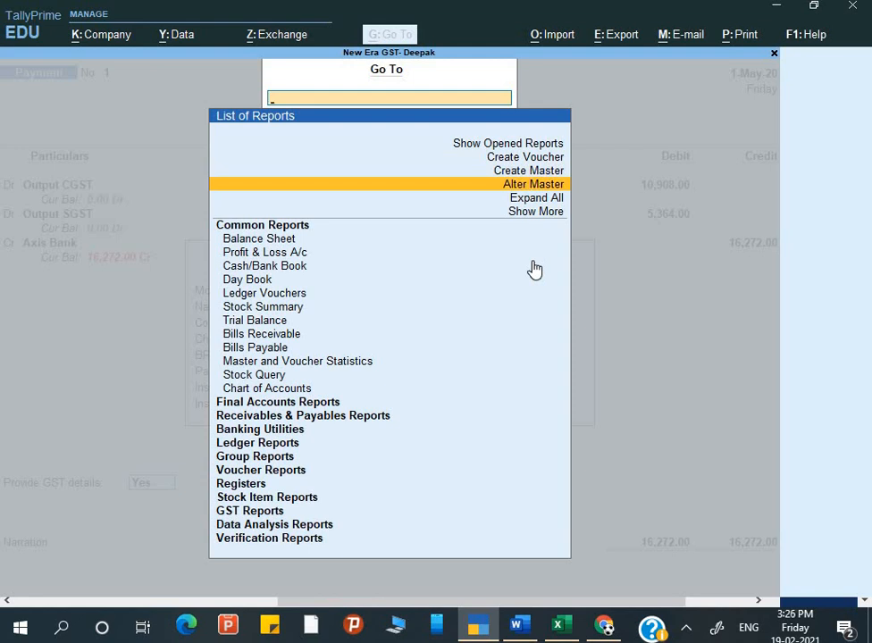
key(Return)
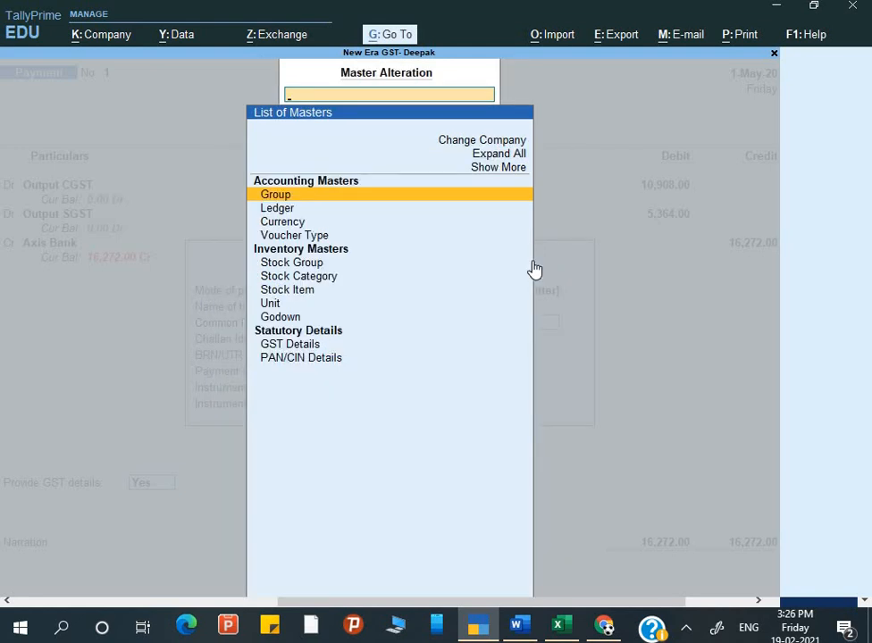
key(Escape)
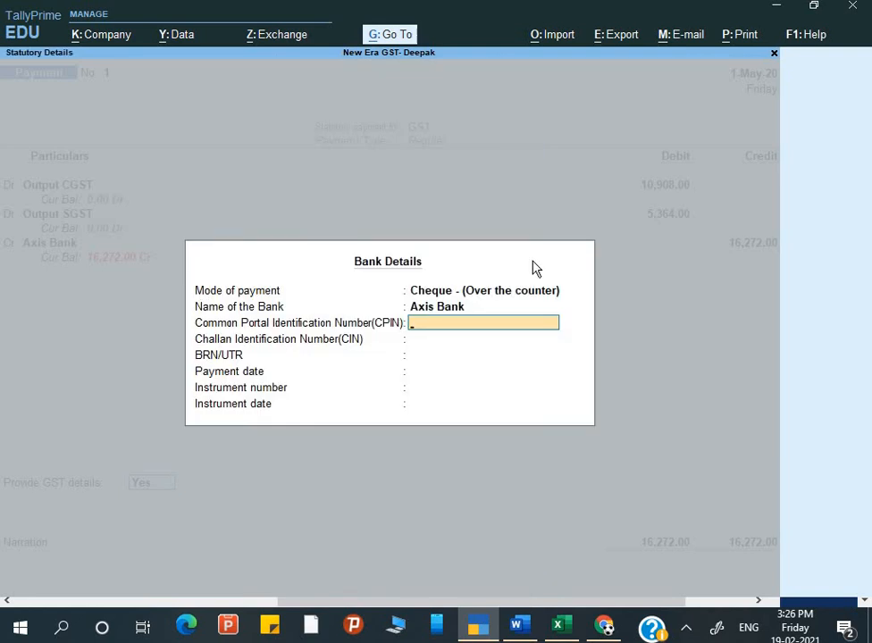
key(Return)
key(Return)
key(Return)
key(Return)
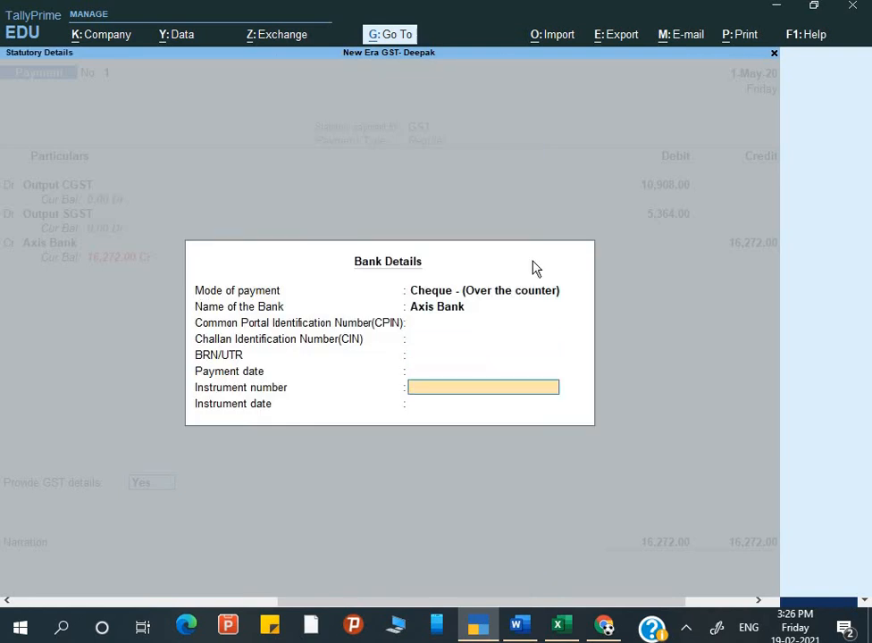
key(Up)
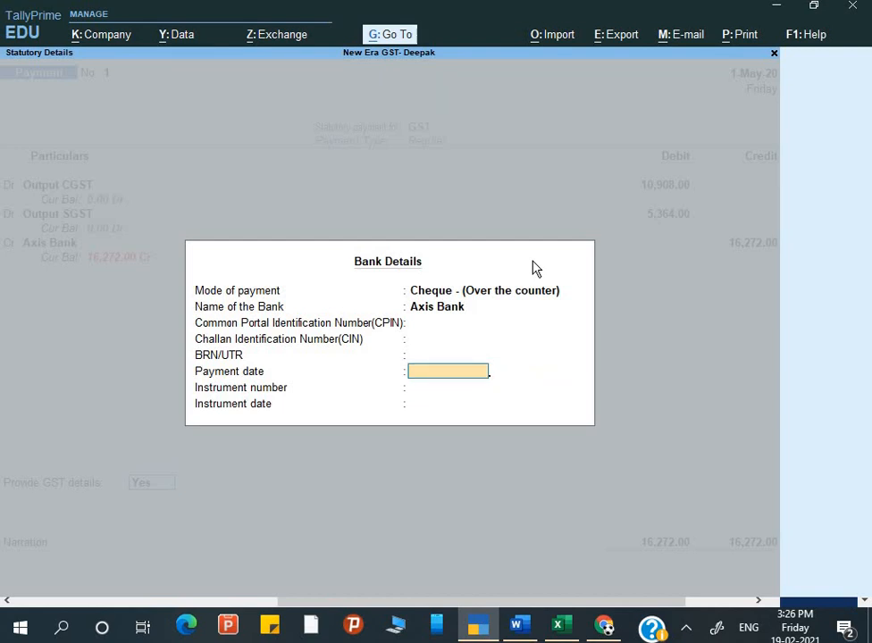
key(Return)
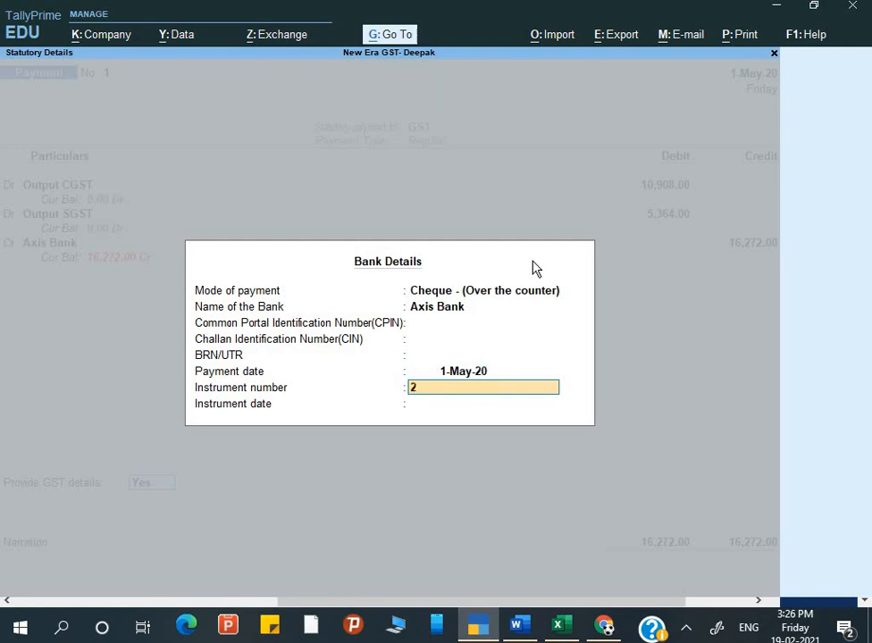
key(Return)
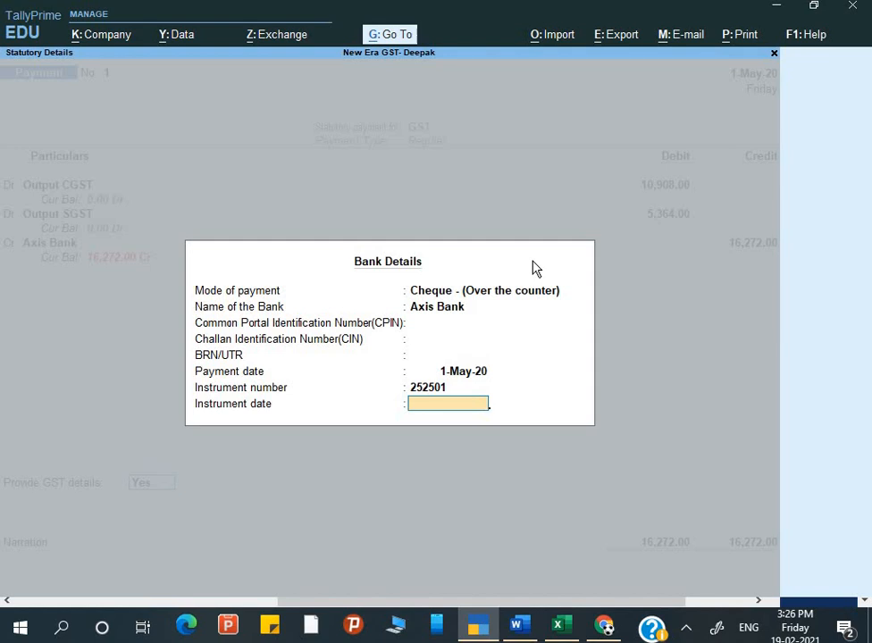
key(Return)
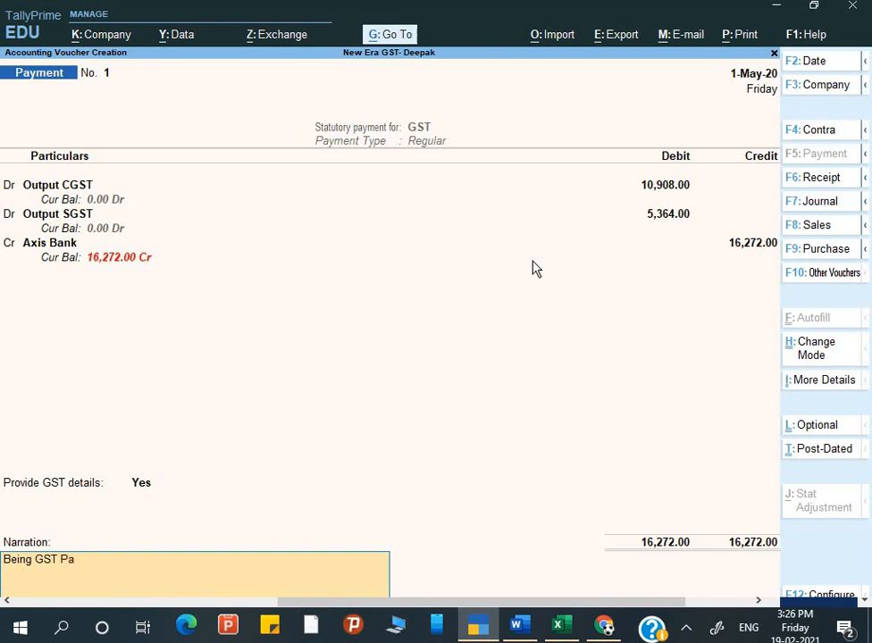
key(Return)
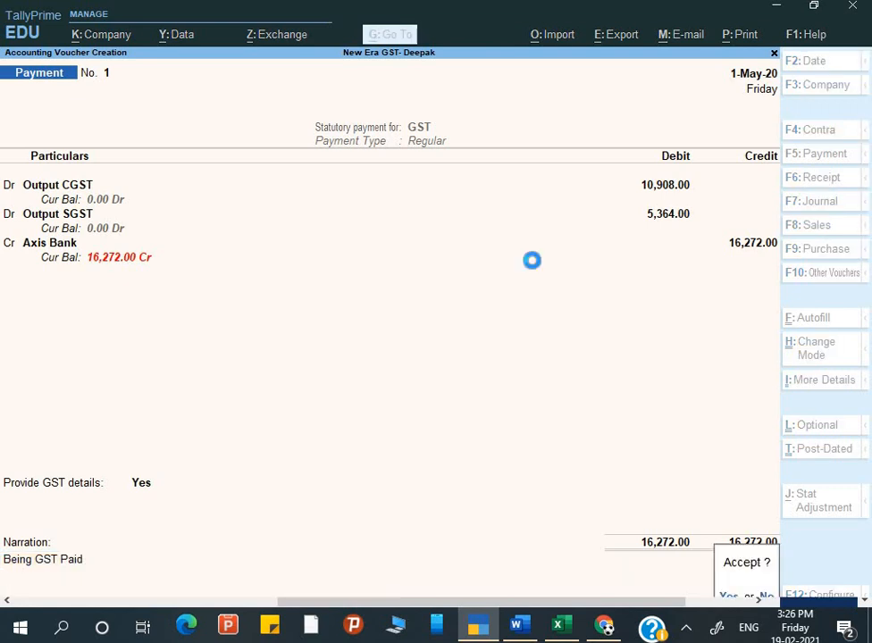
Accept and save the GST payment voucher.
key(y)
key(Escape)
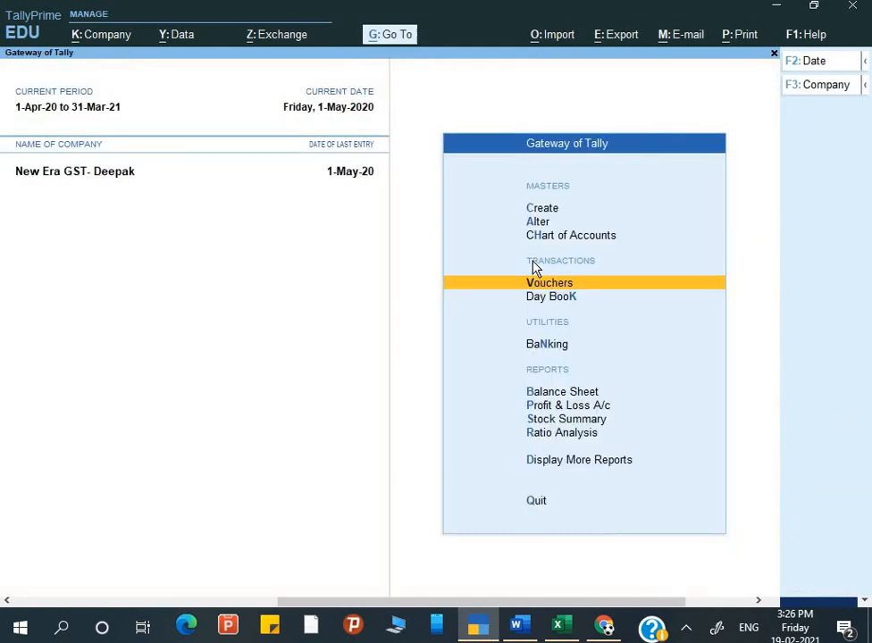
key(Escape)
key(Escape)
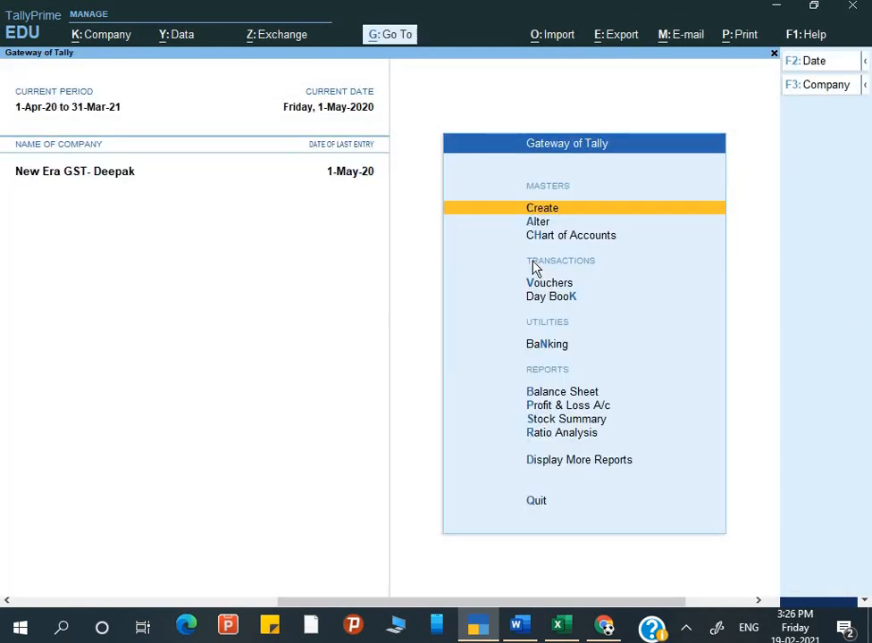
Copy the company's GSTIN from its GST registration details in company features.
key(F11)
key(Return)
key(Return)
key(Return)
key(Return)
key(Return)
key(Return)
key(Return)
key(Return)
key(Return)
key(Return)
key(Return)
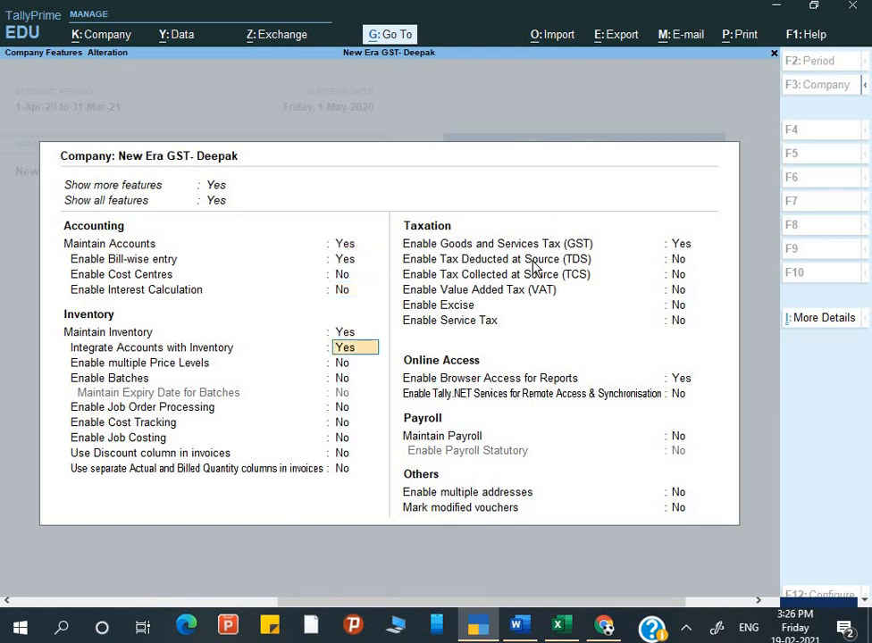
key(Return)
key(Return)
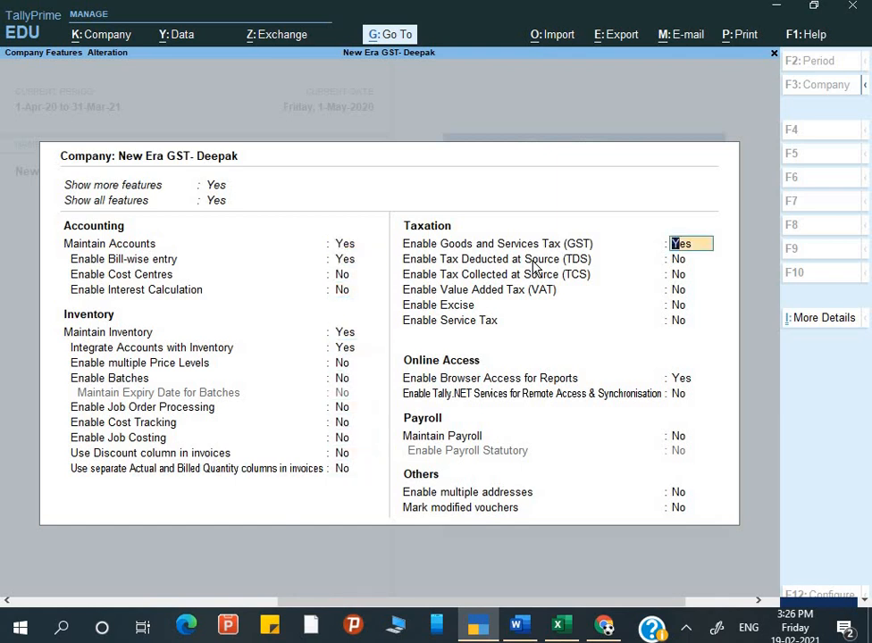
key(Return)
key(Return)
key(Return)
key(Return)
key(Return)
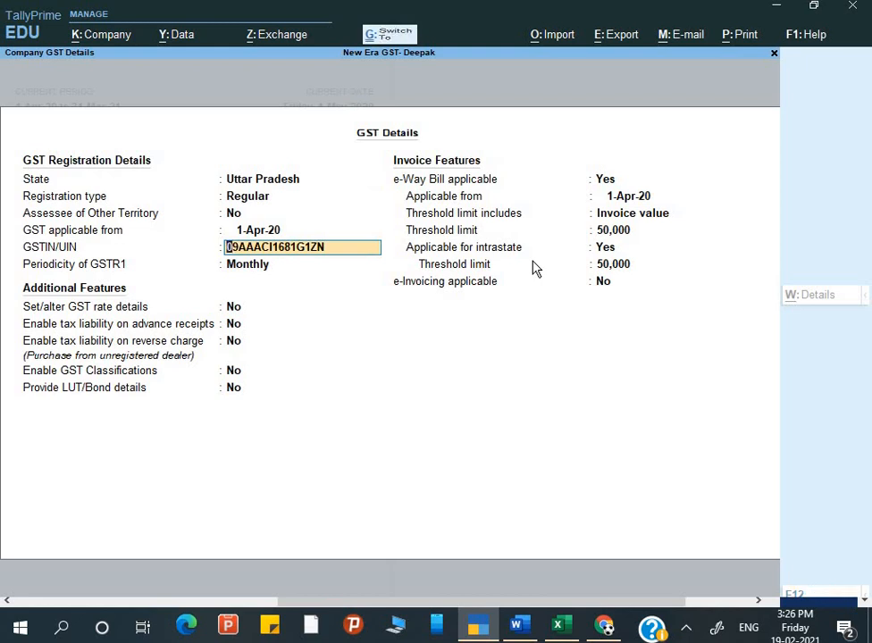
key(alt+Tab)
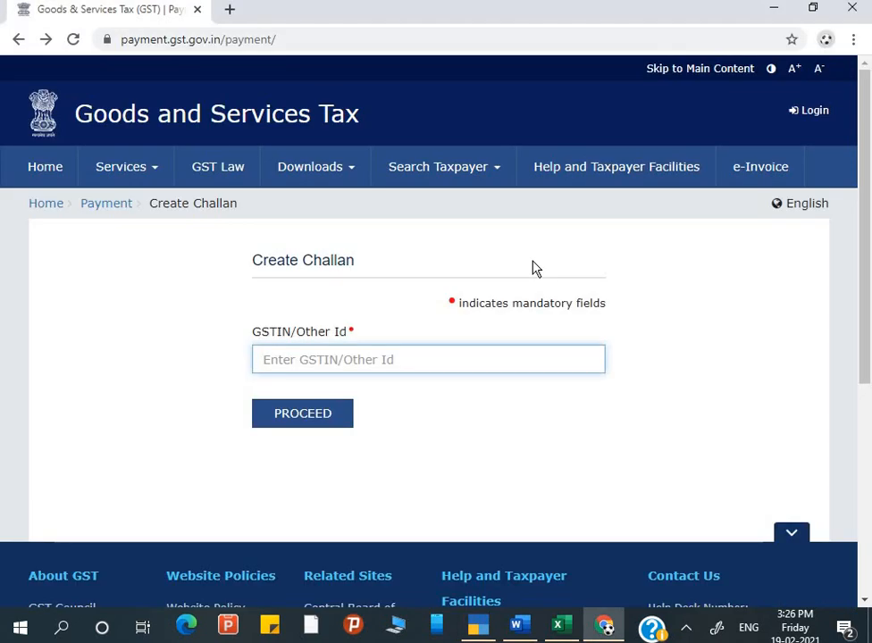
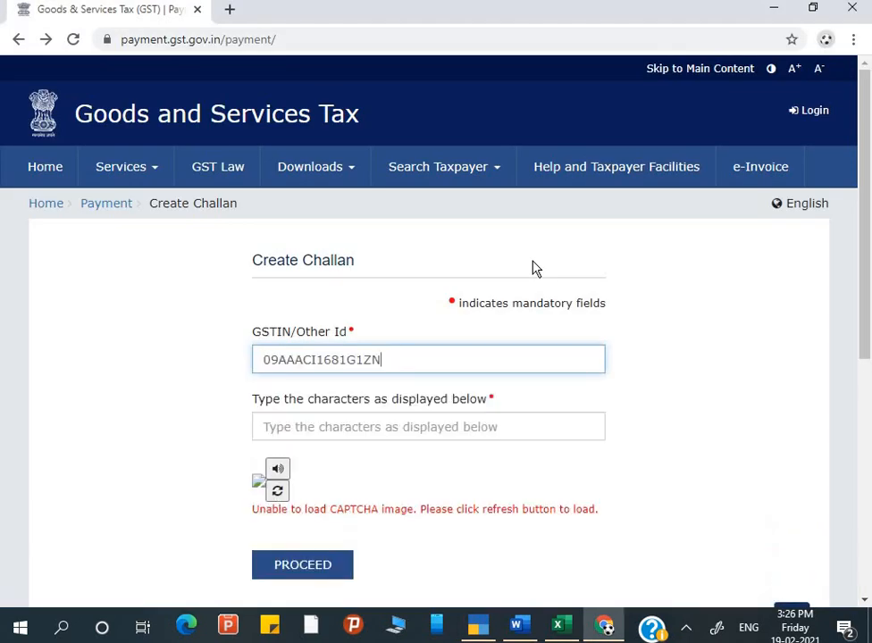
Paste the company's GSTIN, enter the reloaded captcha, and proceed with the challan.
click(446, 418)
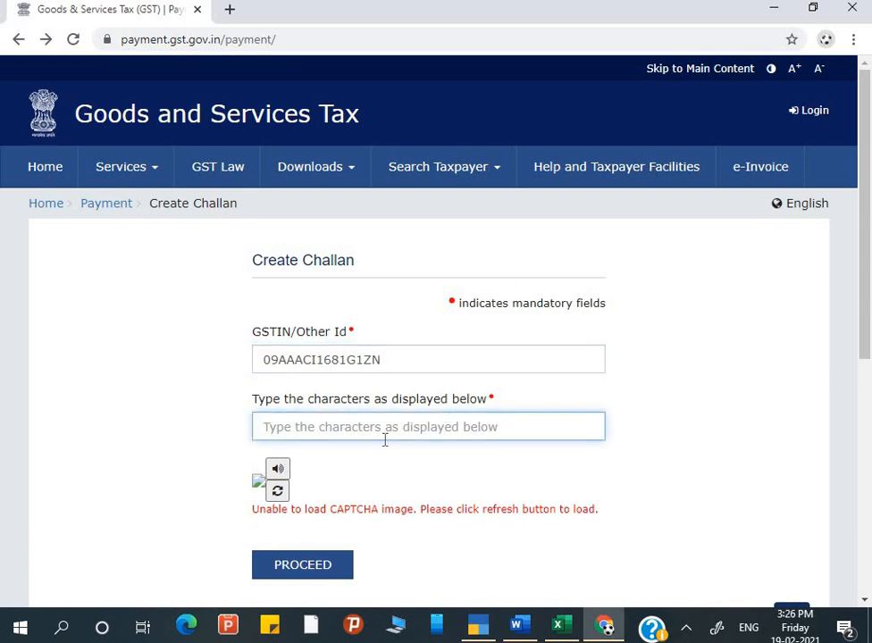
click(280, 499)
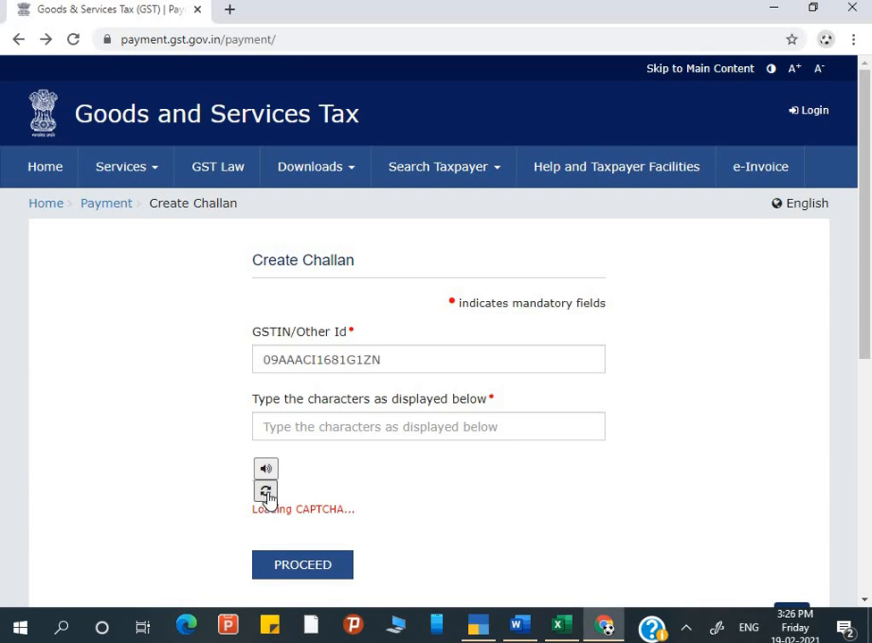
click(267, 497)
click(313, 431)
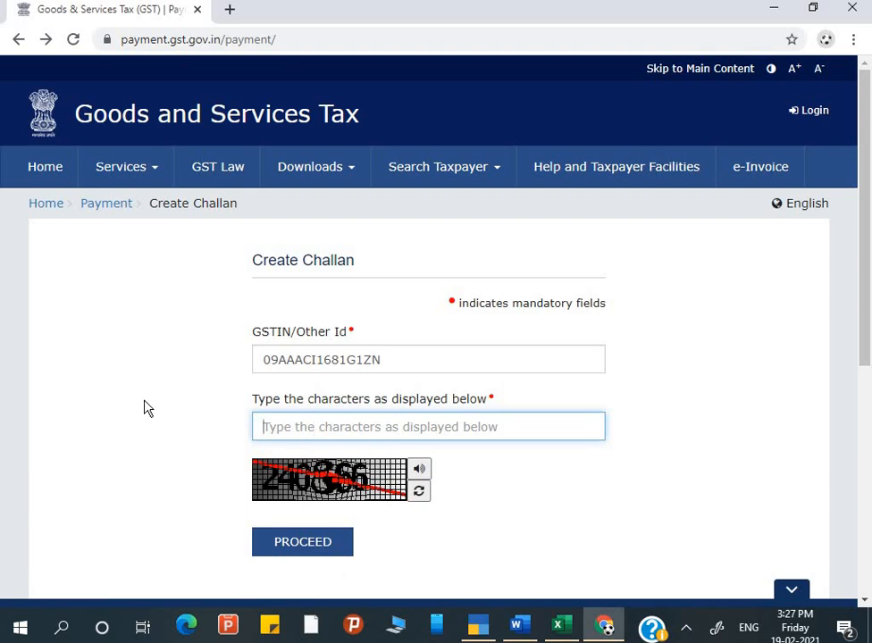
text(240)
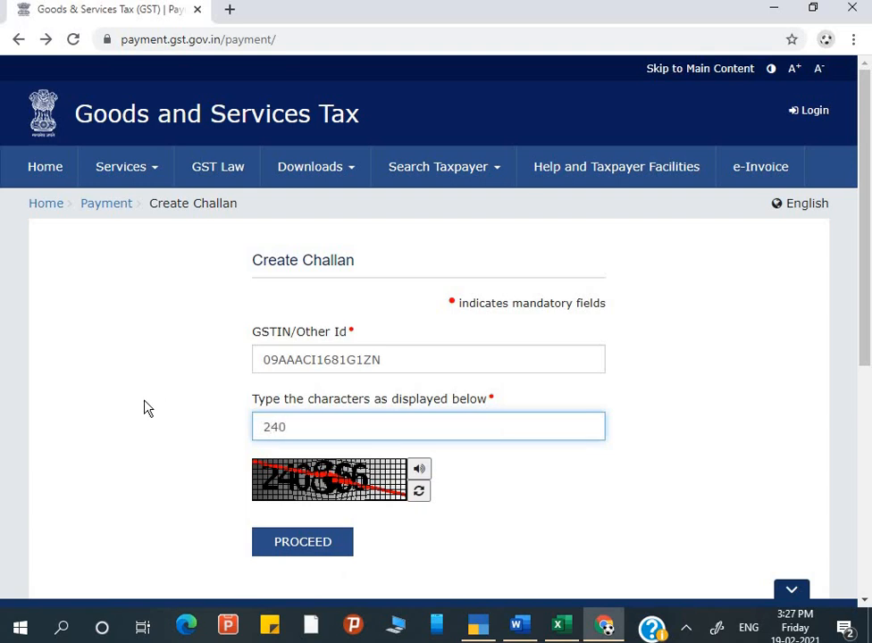
text(866)
click(327, 547)
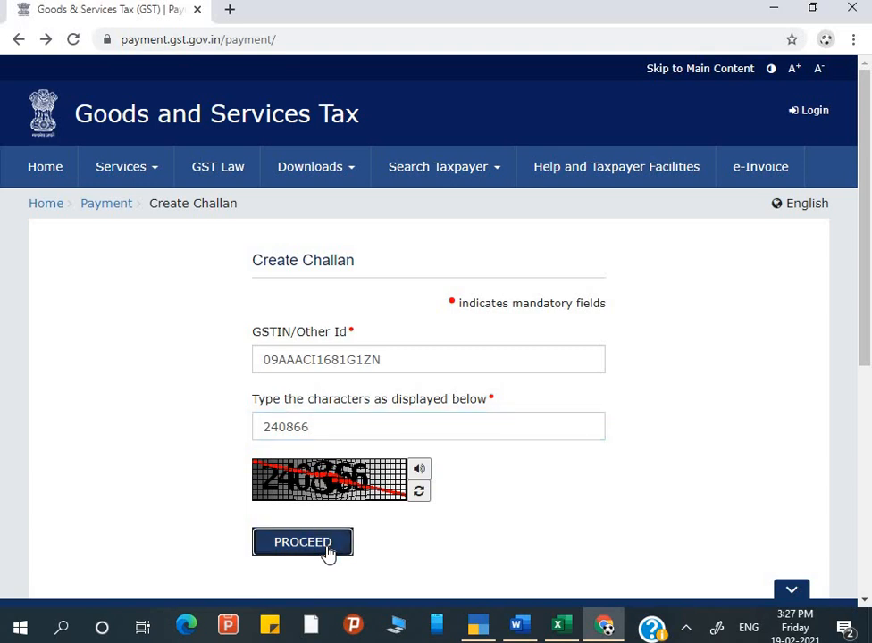
click(324, 549)
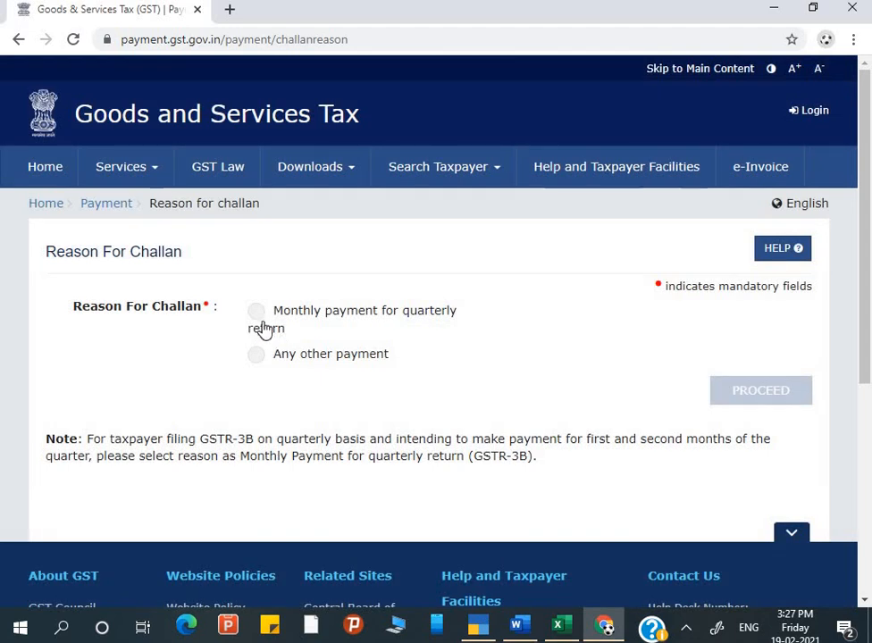
Choose 'Any other payment' as the challan reason and proceed to the Details of Deposit table.
click(262, 324)
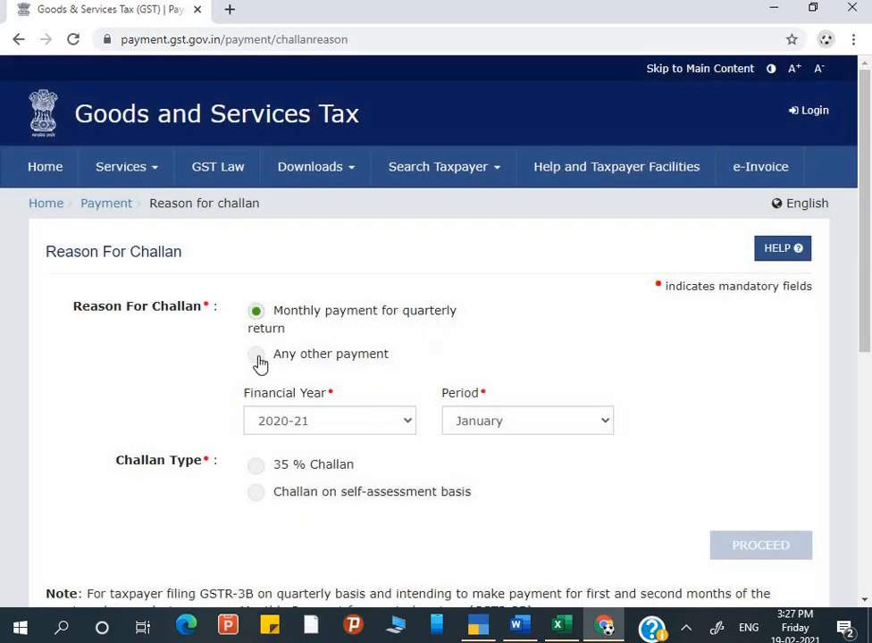
click(257, 358)
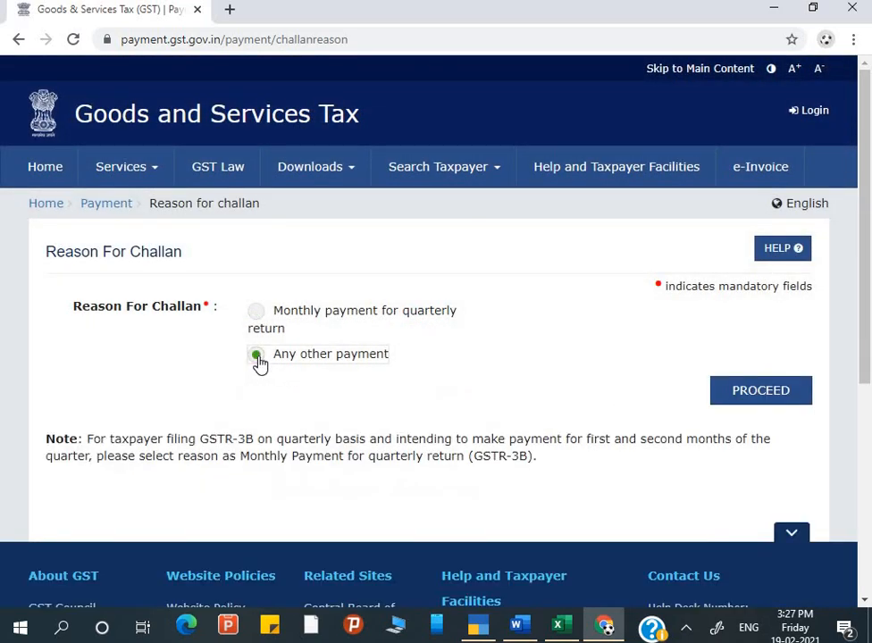
click(767, 396)
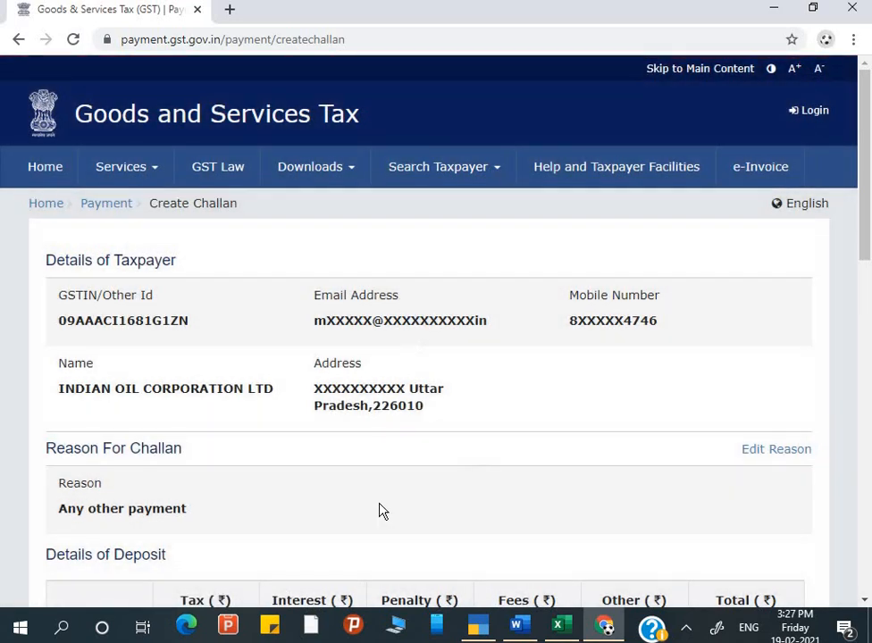
scroll(380, 510, down, 1)
scroll(380, 511, down, 3)
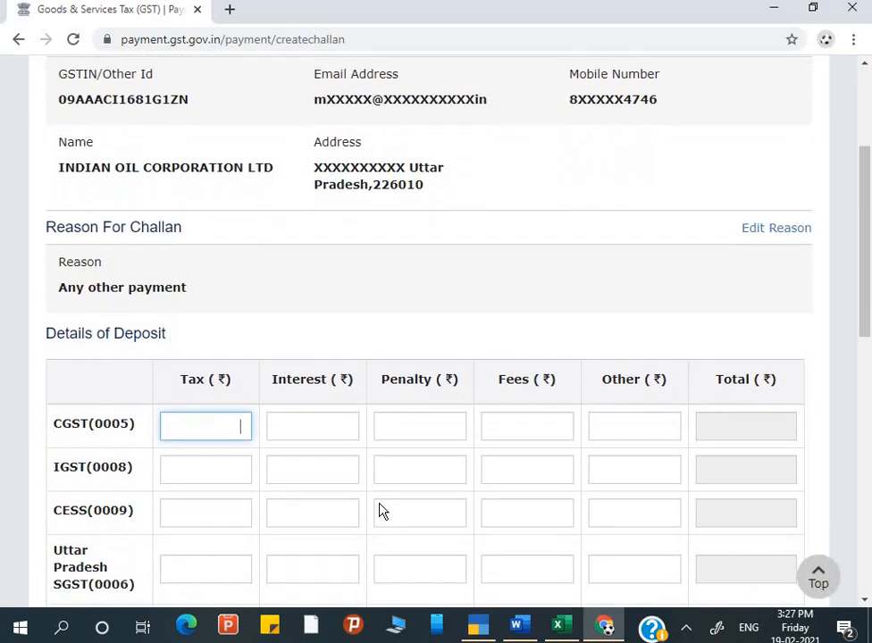
scroll(380, 510, down, 1)
click(219, 332)
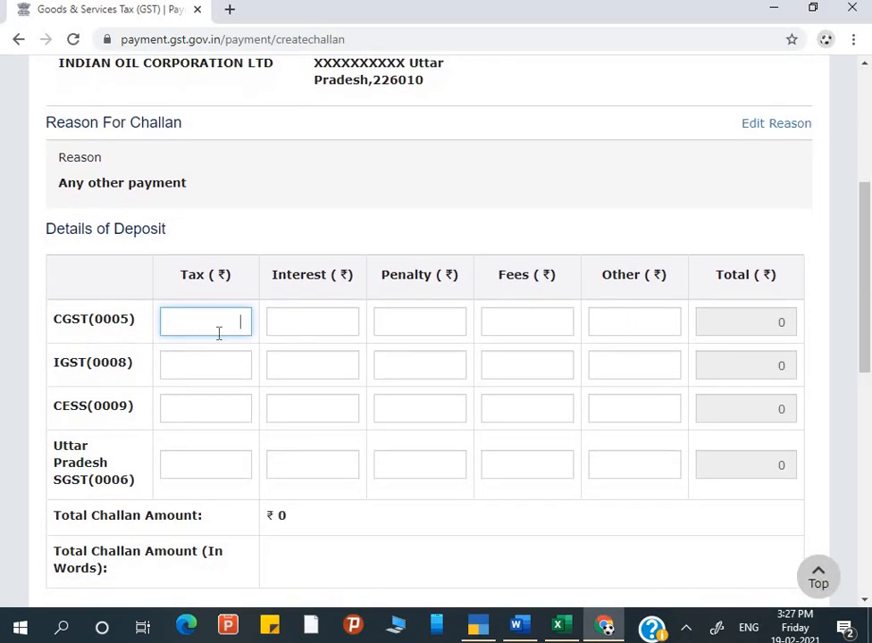
From the Day Book, open Payment voucher No. 1 (Axis Bank, CGST 10,908, SGST 5,364) for alteration.
key(alt+Tab)
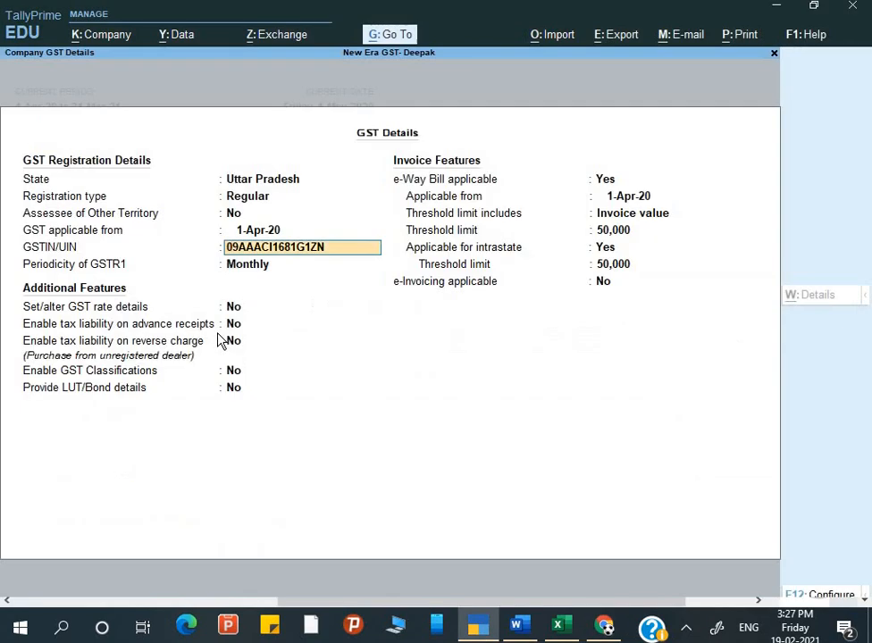
key(Escape)
key(Escape)
key(Escape)
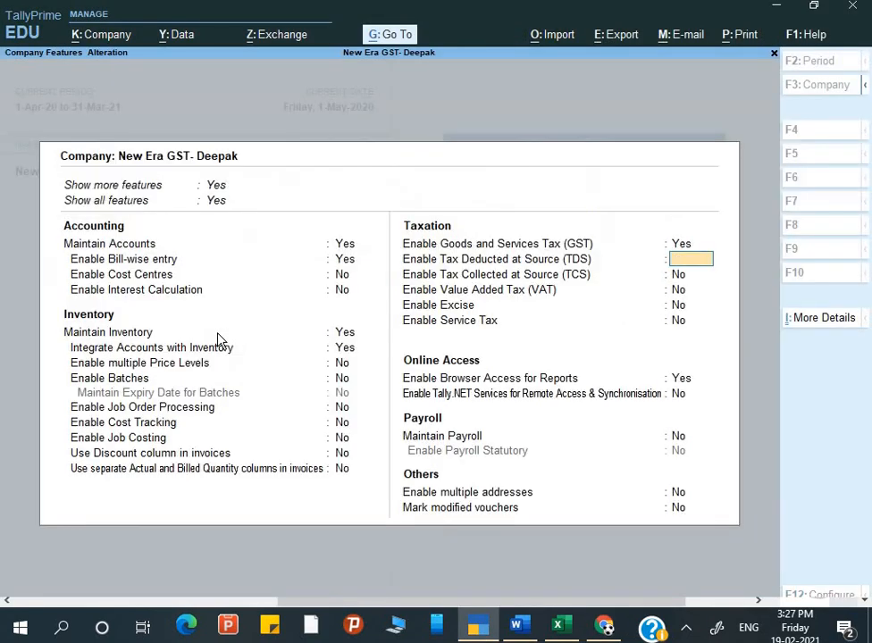
key(Escape)
key(Escape)
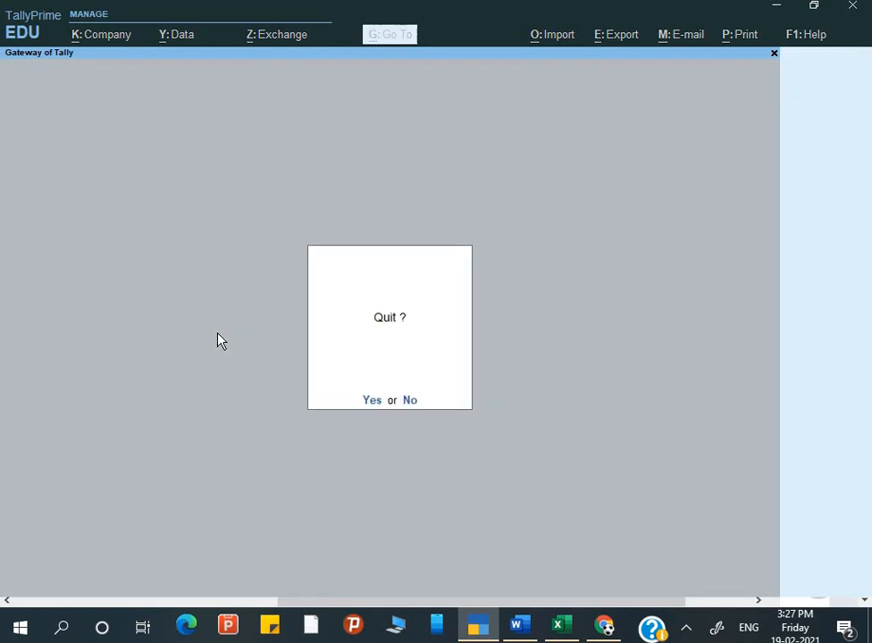
key(Escape)
key(k)
key(alt)
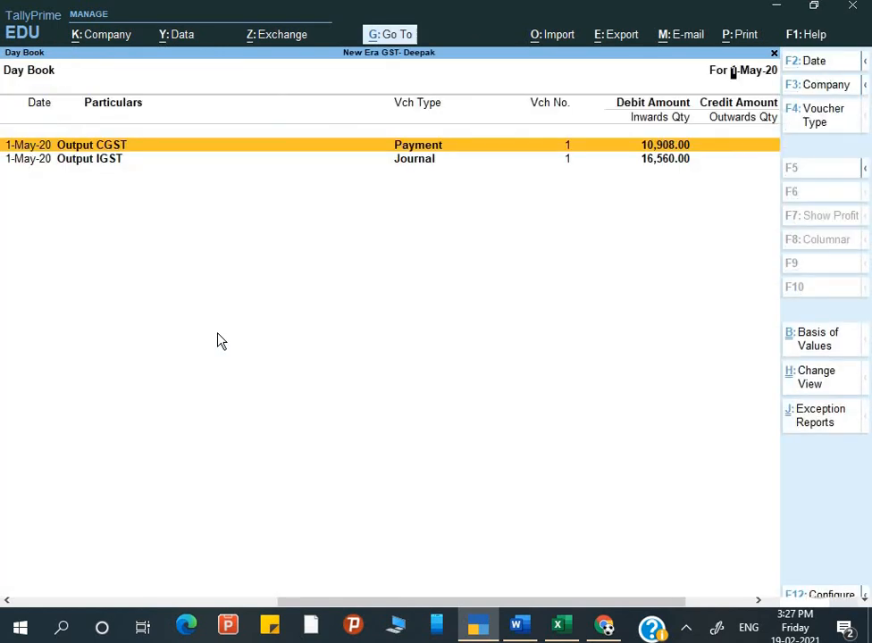
key(Return)
key(alt+Tab)
key(alt+Tab)
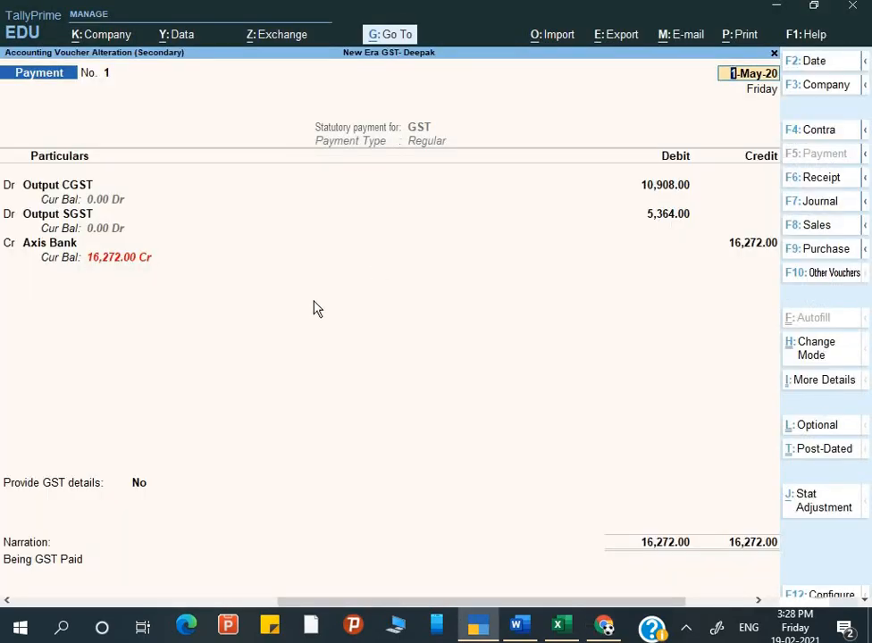
key(alt+Tab)
Enter CGST 10908 and Uttar Pradesh SGST 5364 in the challan's Details of Deposit.
click(242, 314)
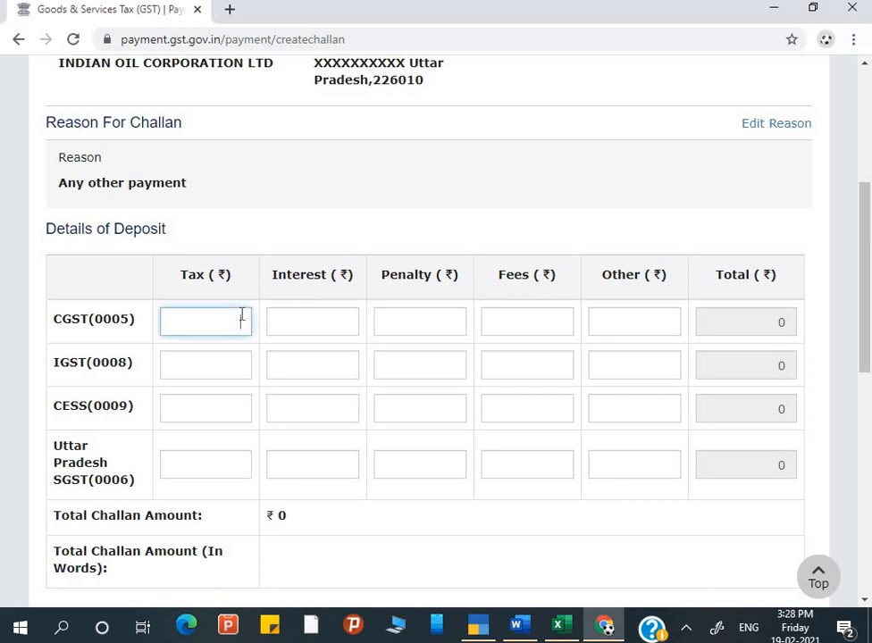
text(10908)
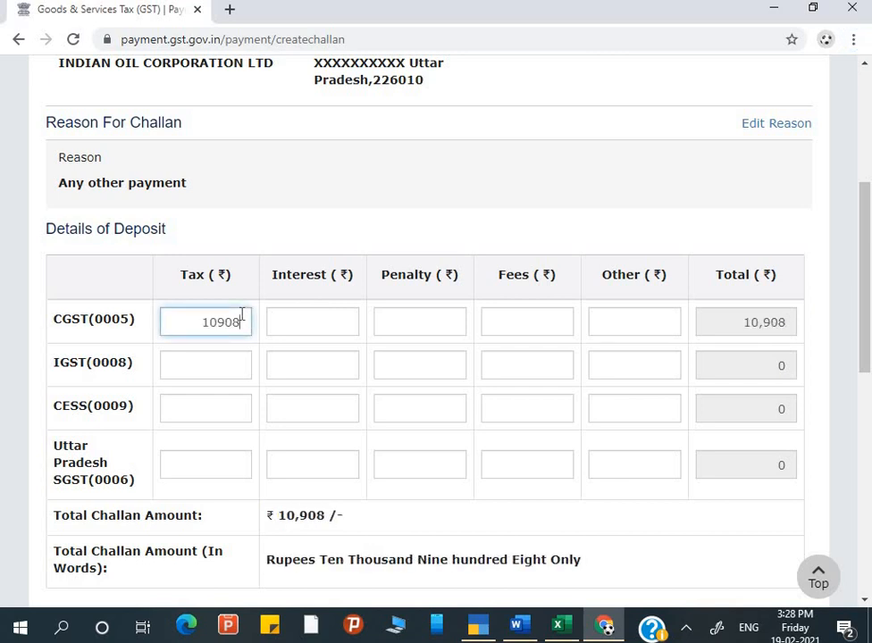
click(223, 371)
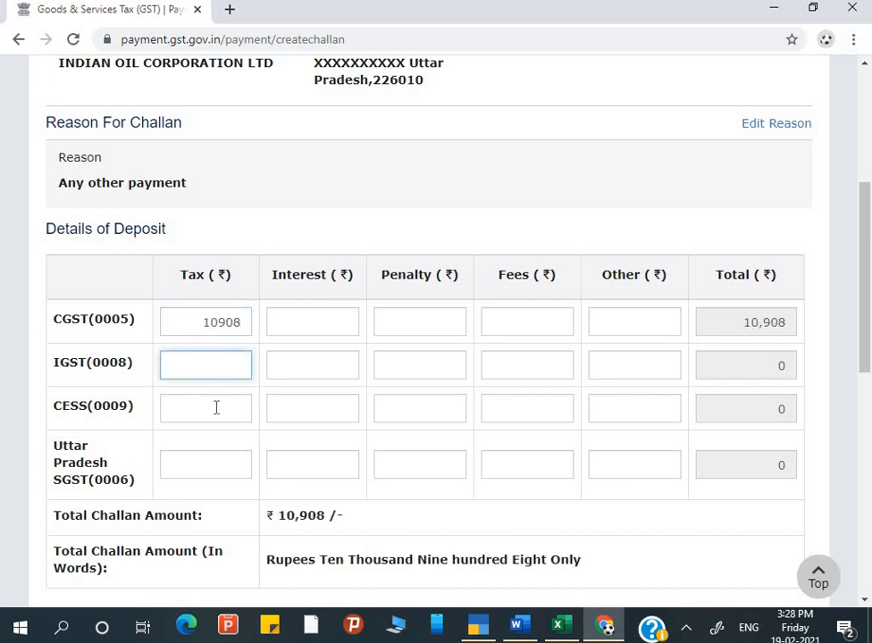
click(214, 411)
click(207, 462)
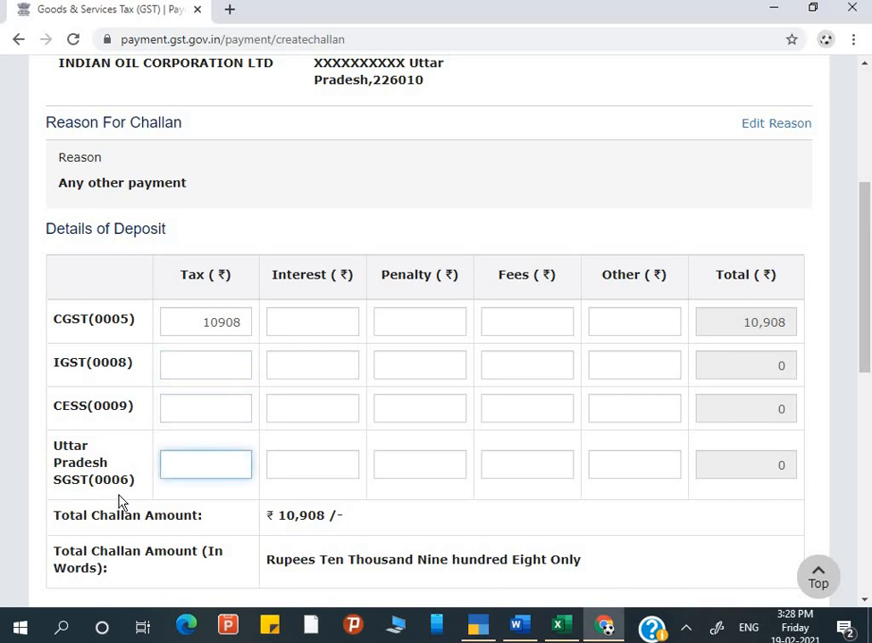
key(alt+Tab)
key(alt+Tab)
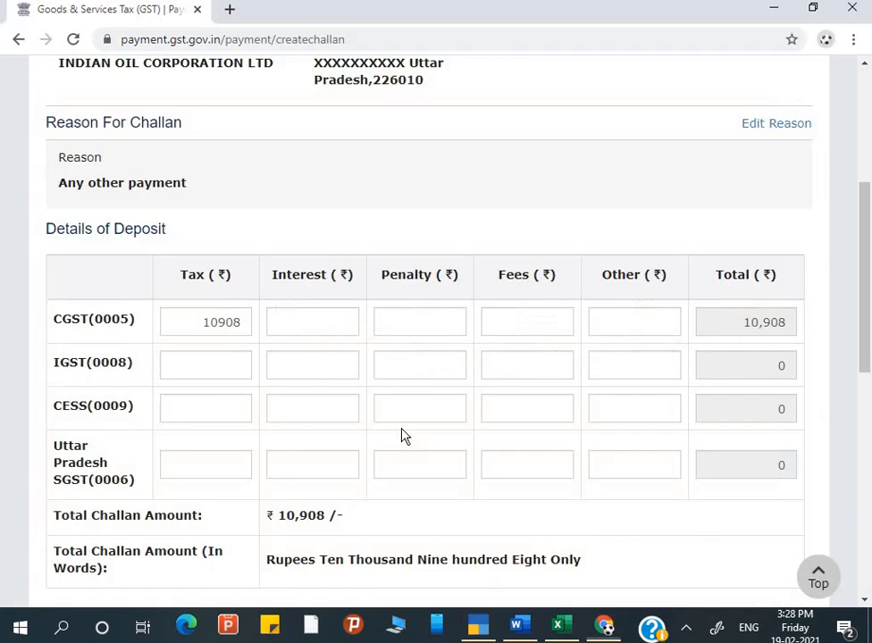
text(5)
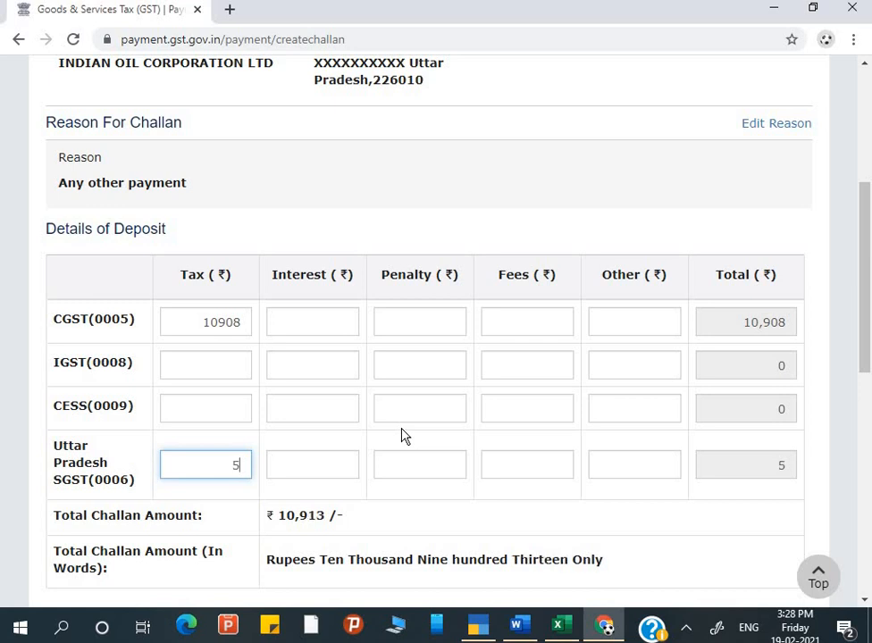
text(364)
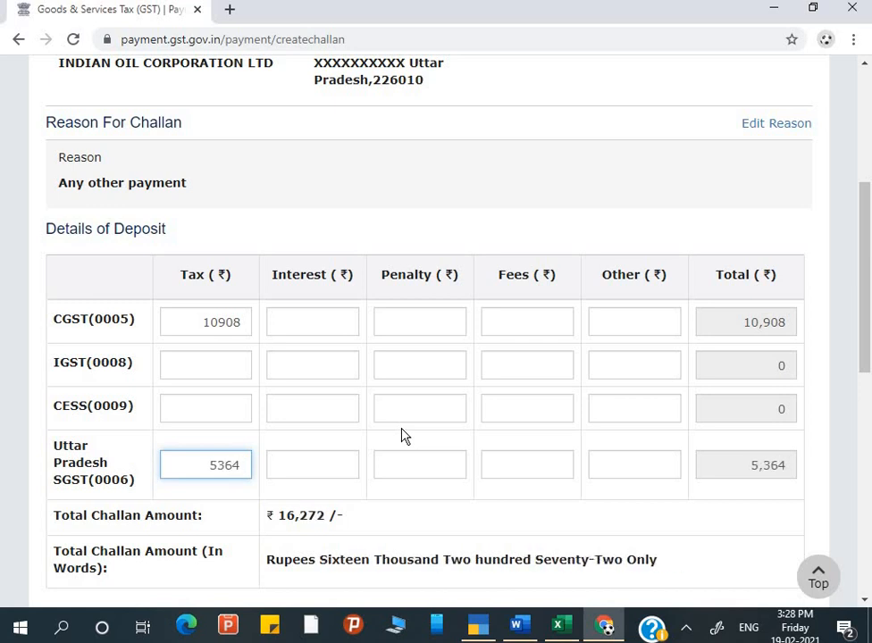
key(Tab)
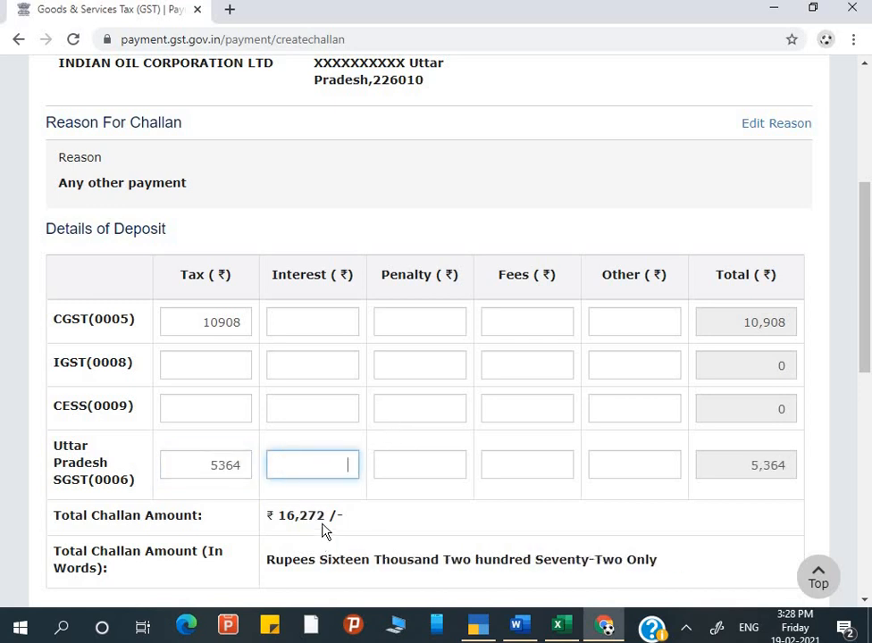
scroll(328, 516, down, 1)
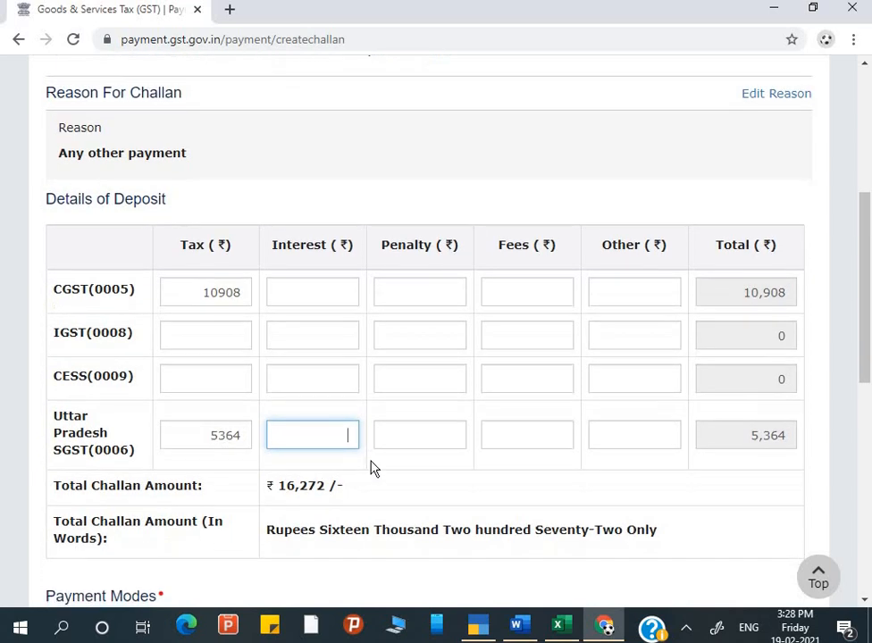
scroll(391, 505, down, 3)
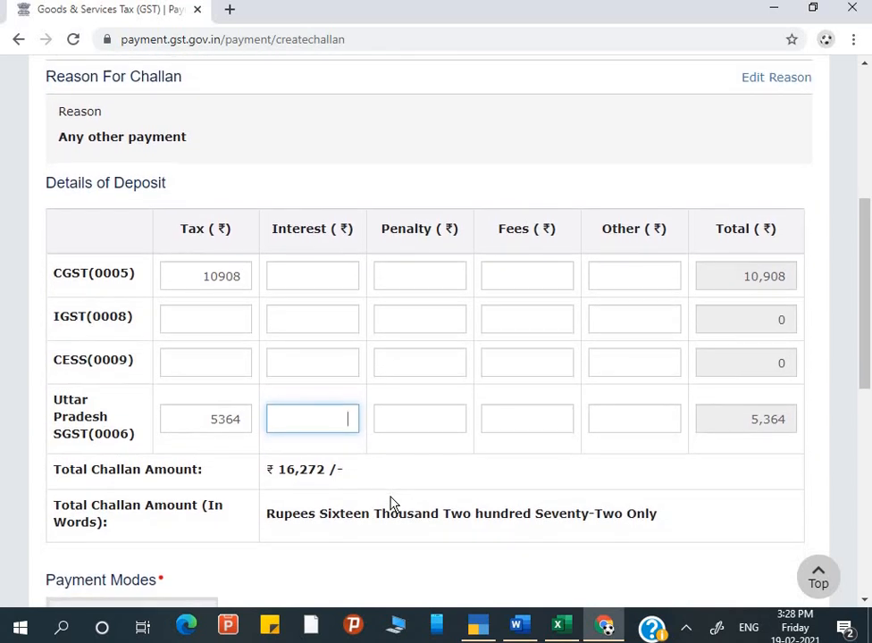
scroll(390, 505, down, 3)
scroll(391, 505, up, 2)
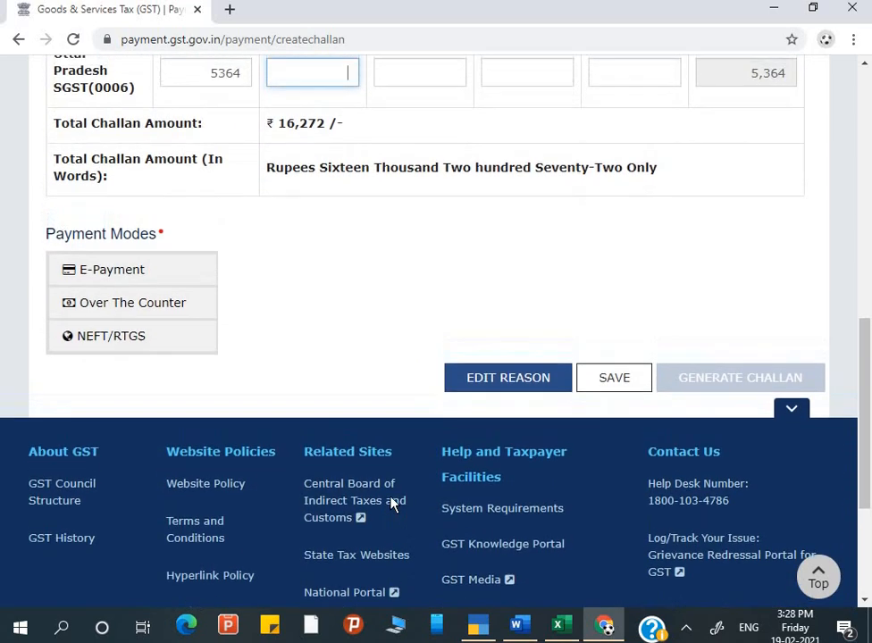
scroll(417, 150, up, 2)
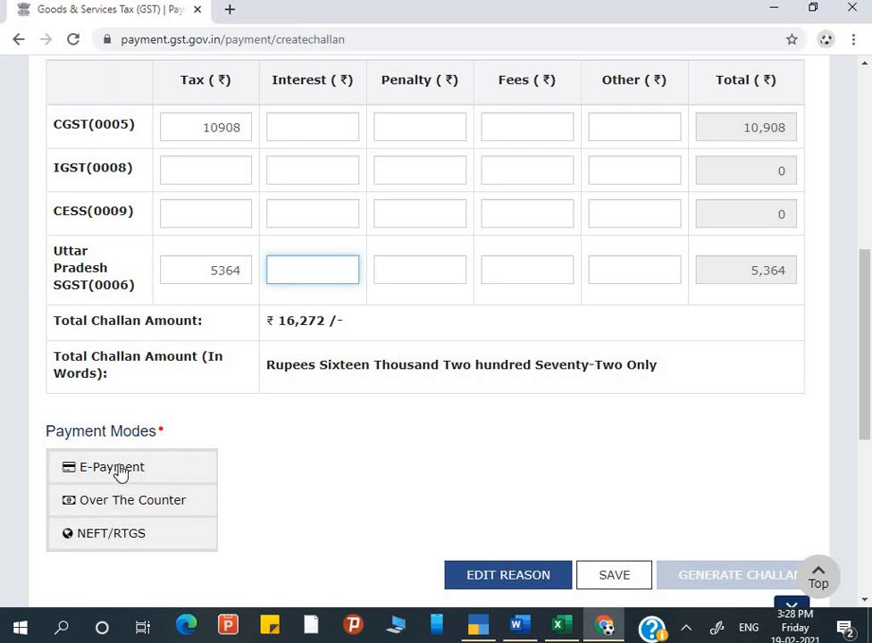
Choose Over The Counter payment by cheque at Axis Bank and generate the challan.
click(108, 511)
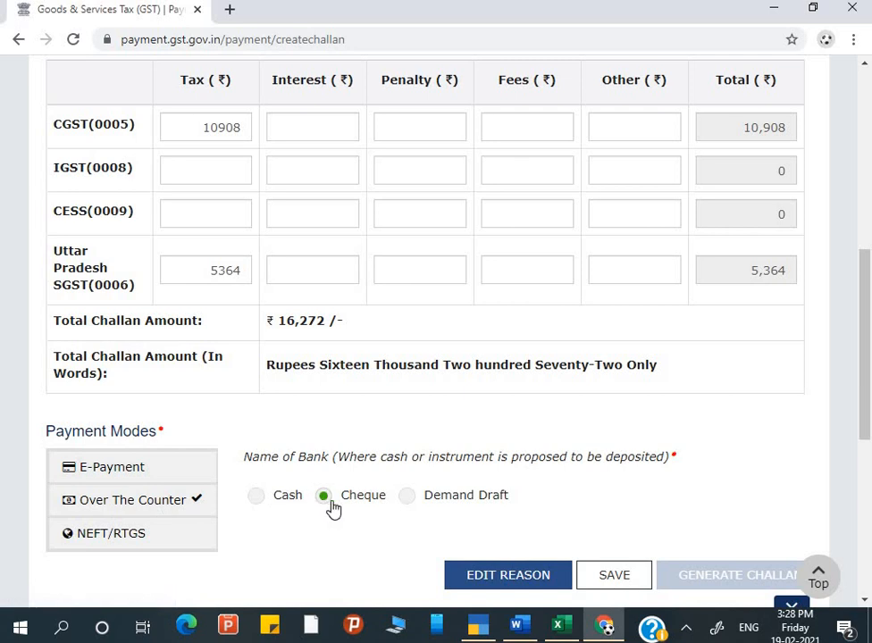
click(282, 505)
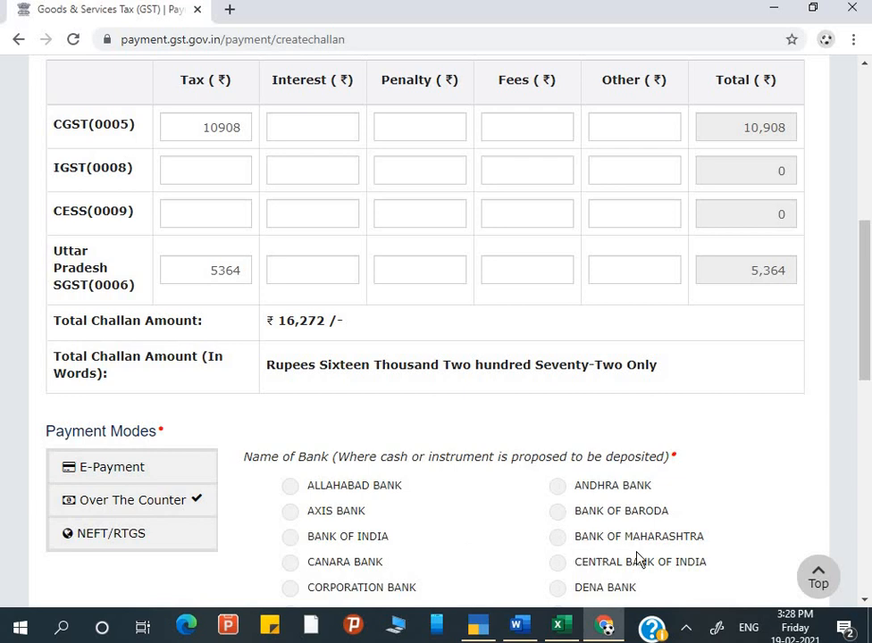
scroll(638, 556, down, 1)
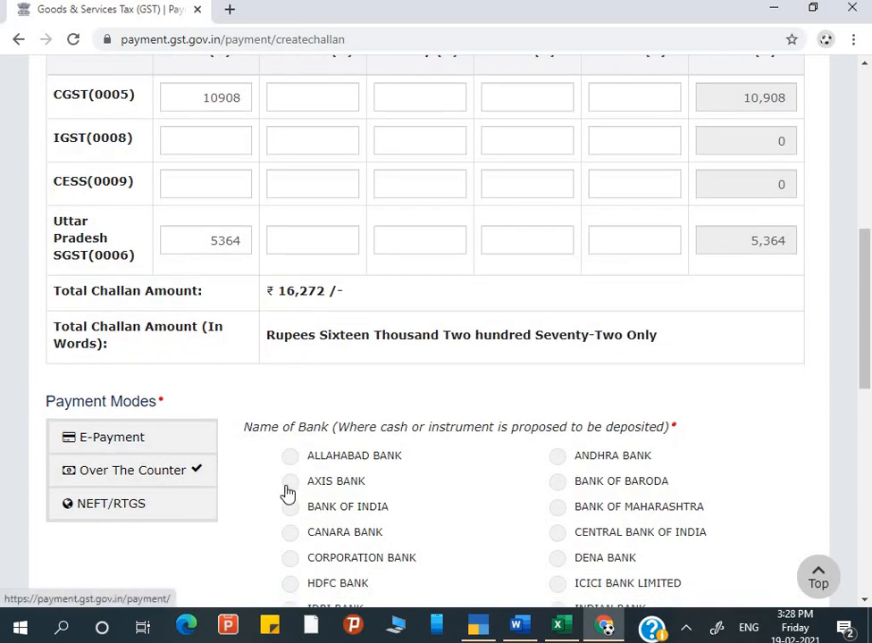
click(291, 492)
scroll(616, 384, down, 10)
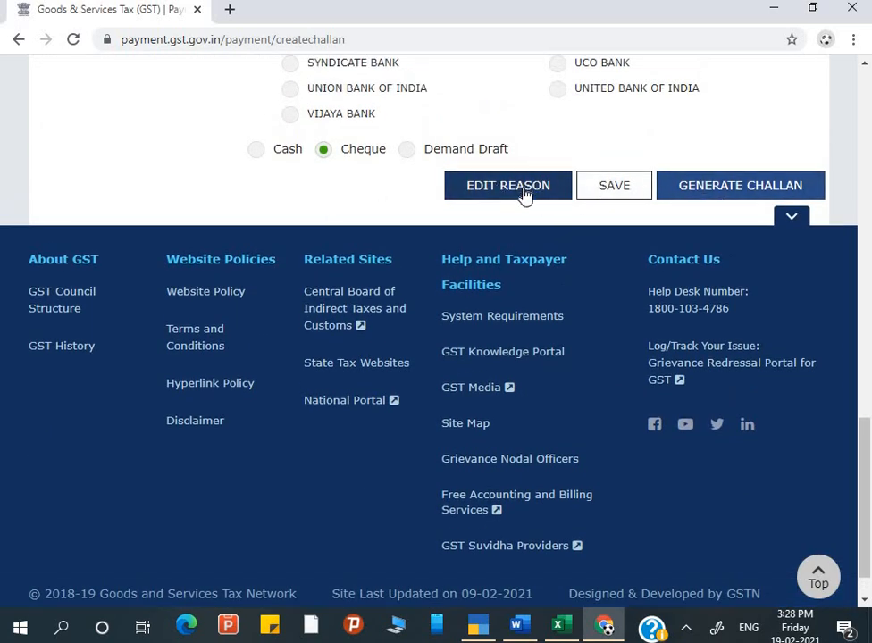
click(700, 202)
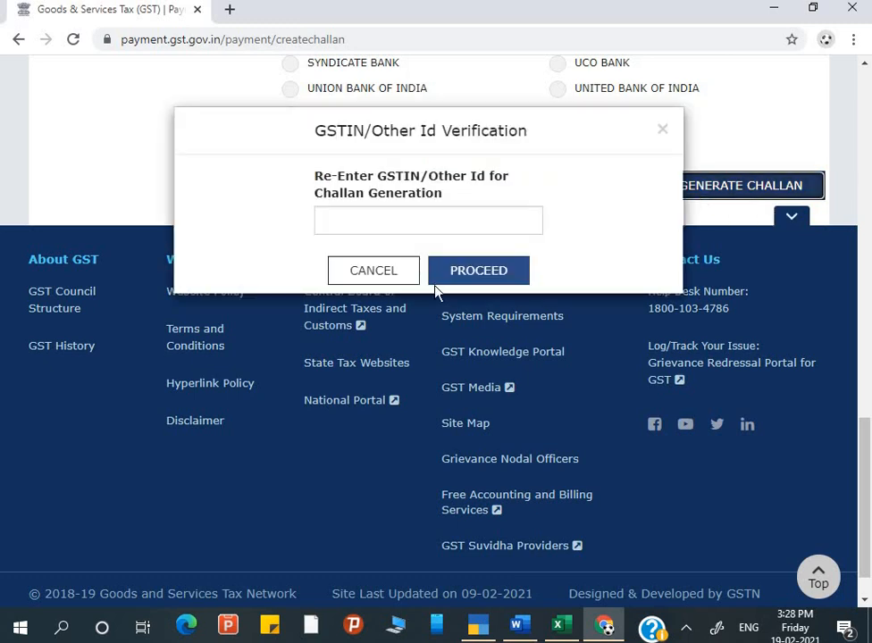
Re-enter the taxpayer's GSTIN in the verification dialog and proceed to generate the challan.
click(371, 214)
scroll(68, 257, up, 6)
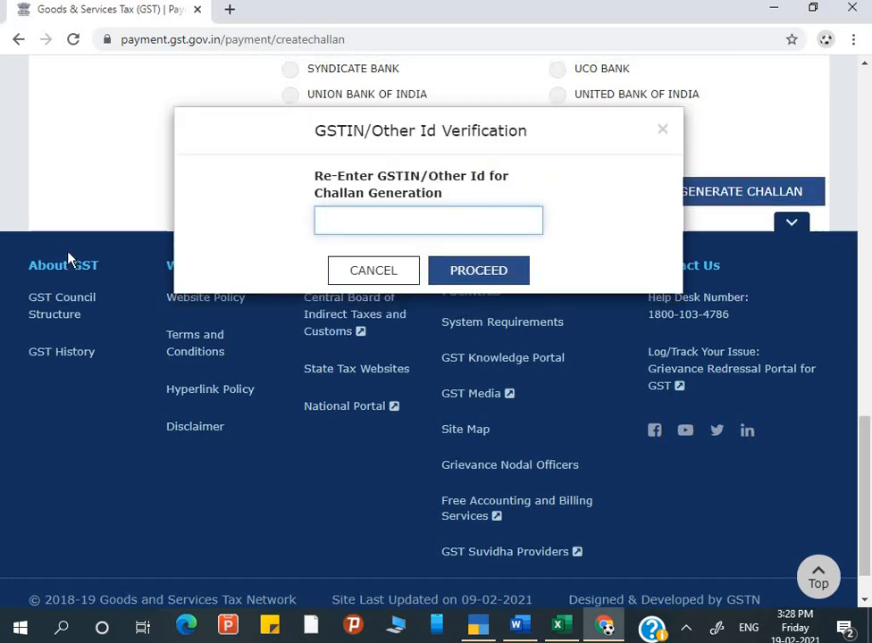
scroll(67, 258, up, 3)
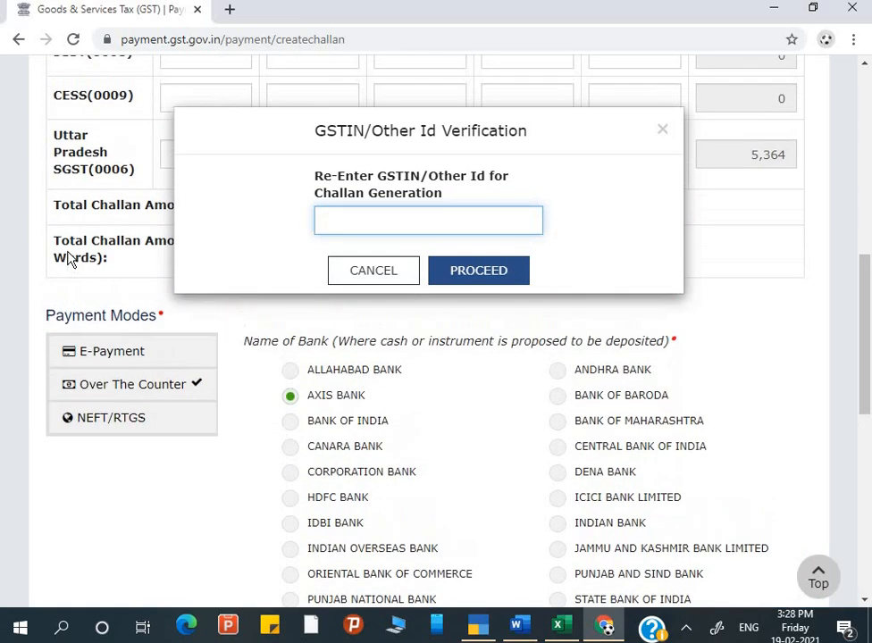
scroll(68, 256, up, 3)
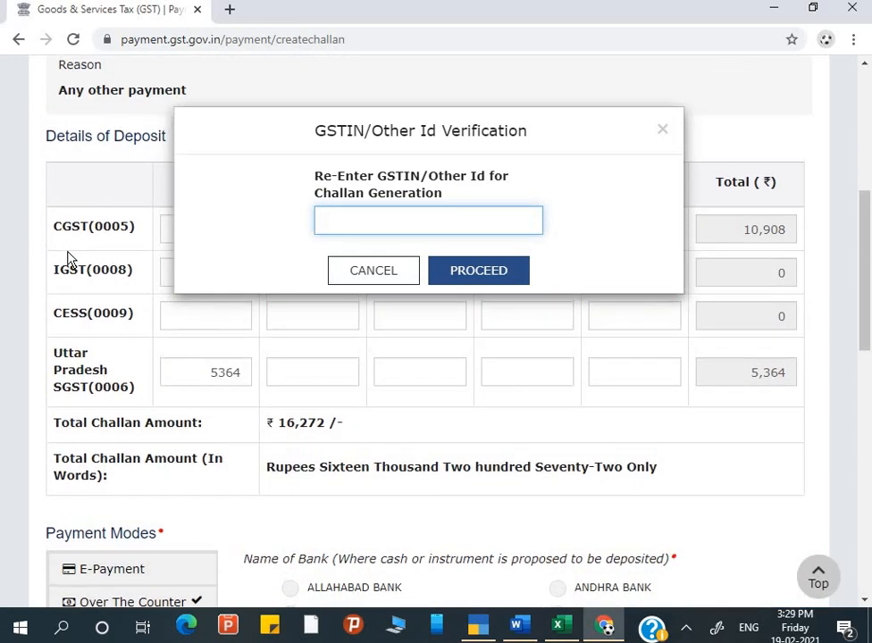
scroll(68, 256, up, 4)
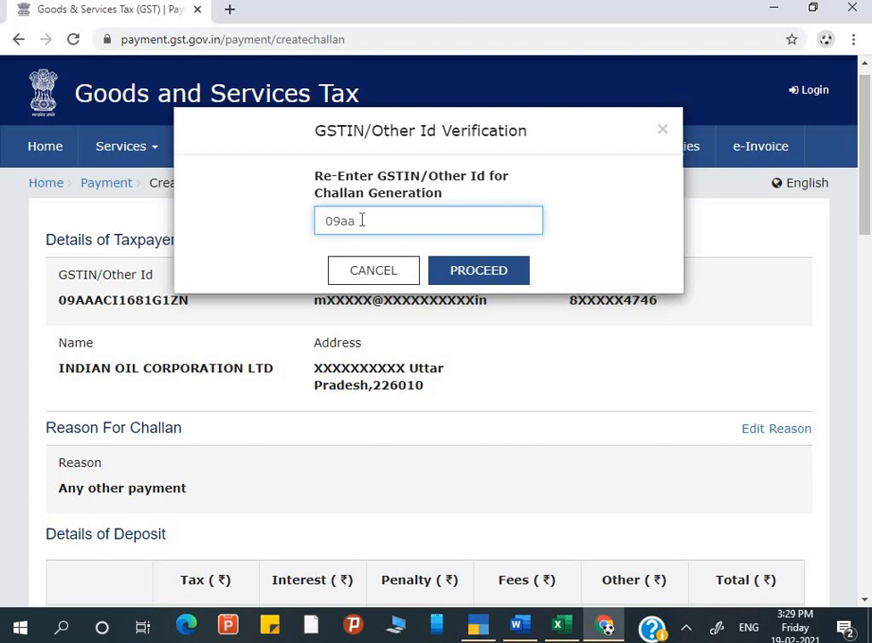
click(497, 284)
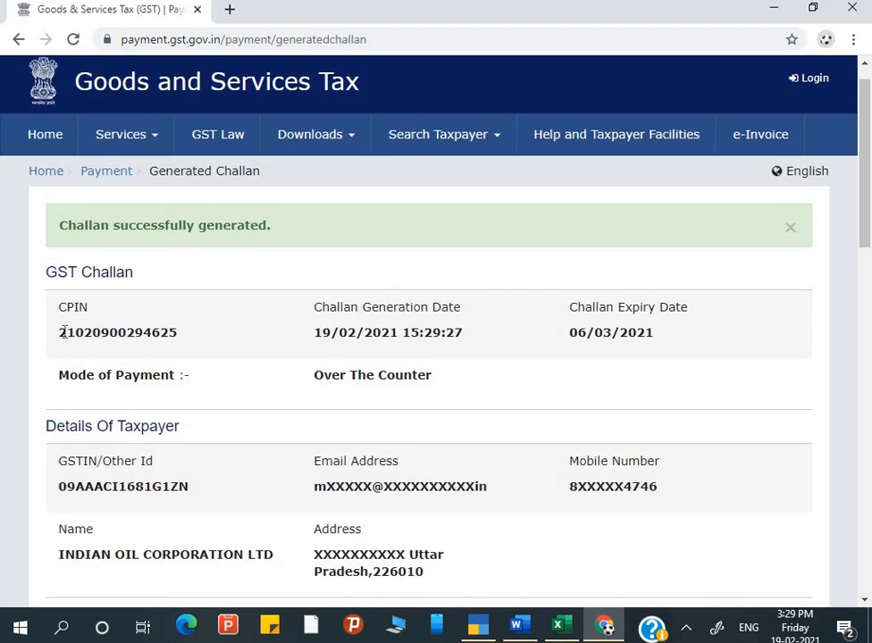
Copy the challan's CPIN, download the generated challan, and return to the Tally payment voucher.
scroll(161, 328, down, 1)
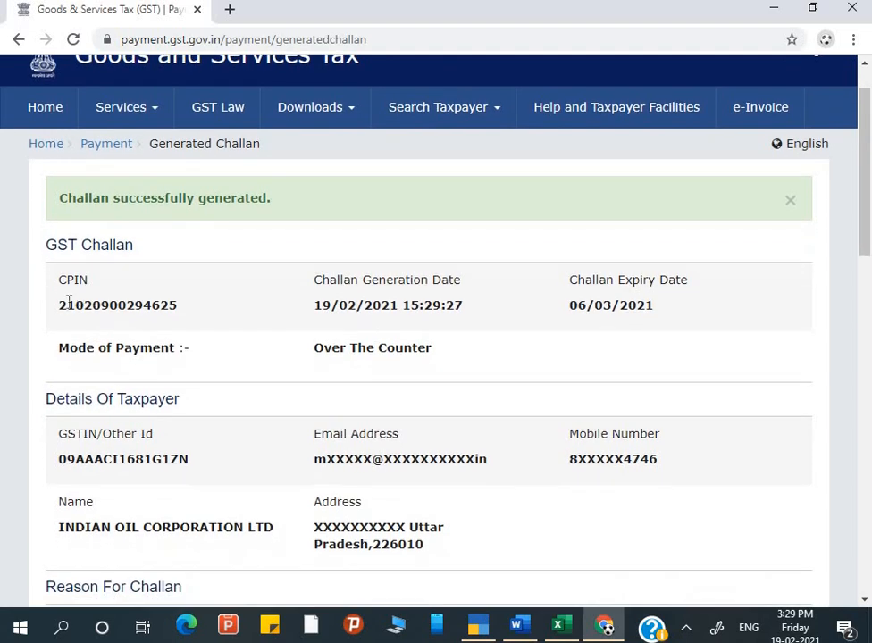
double_click(199, 309)
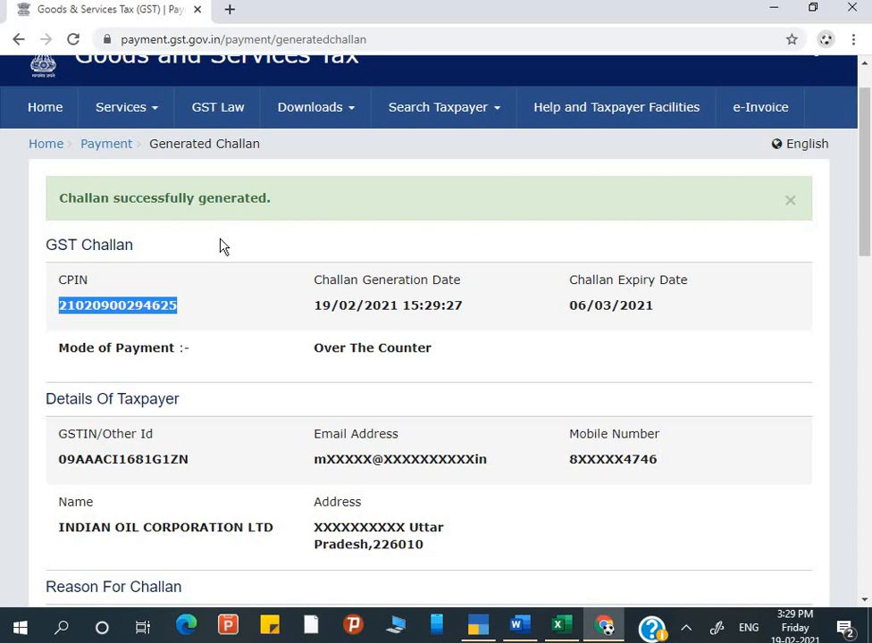
scroll(356, 432, down, 5)
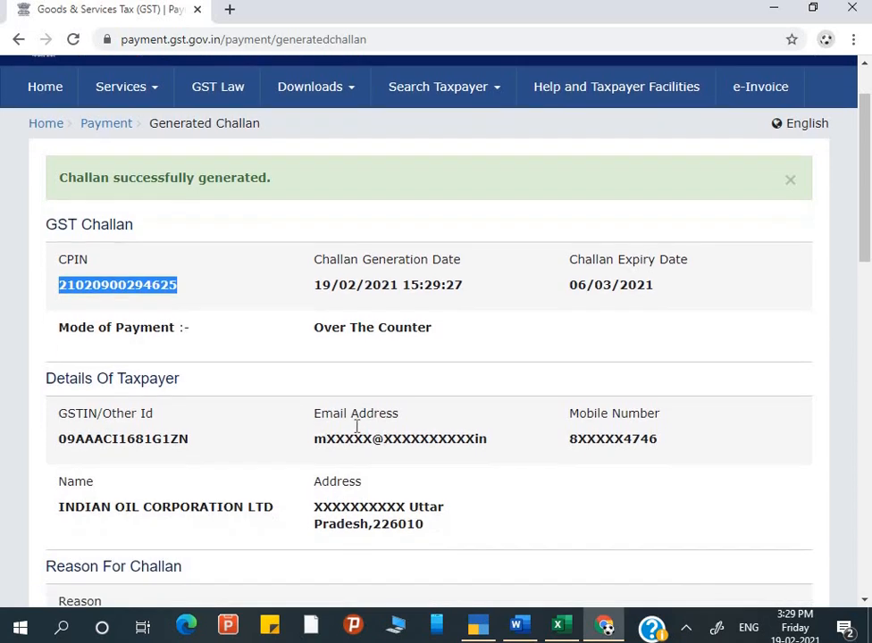
scroll(356, 427, down, 5)
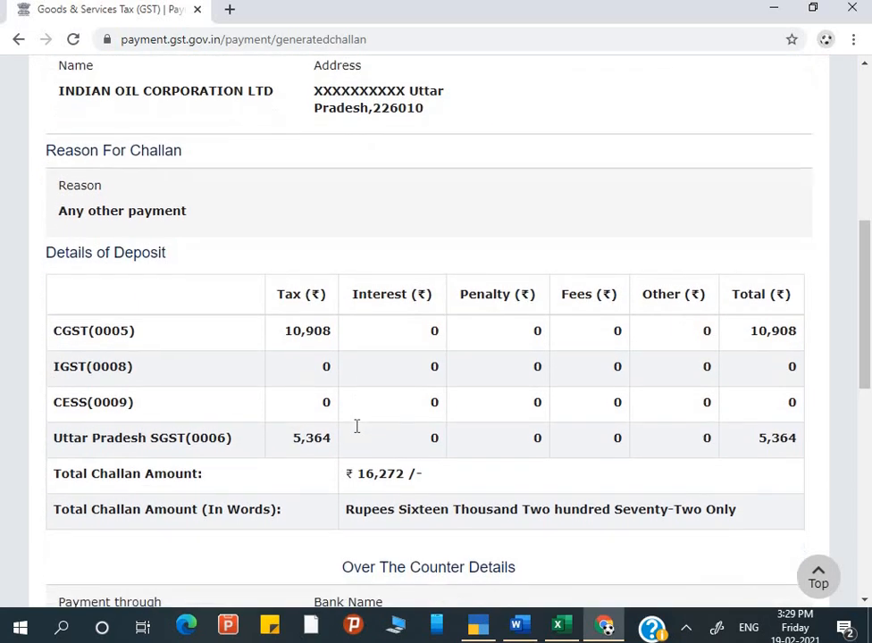
scroll(377, 332, down, 1)
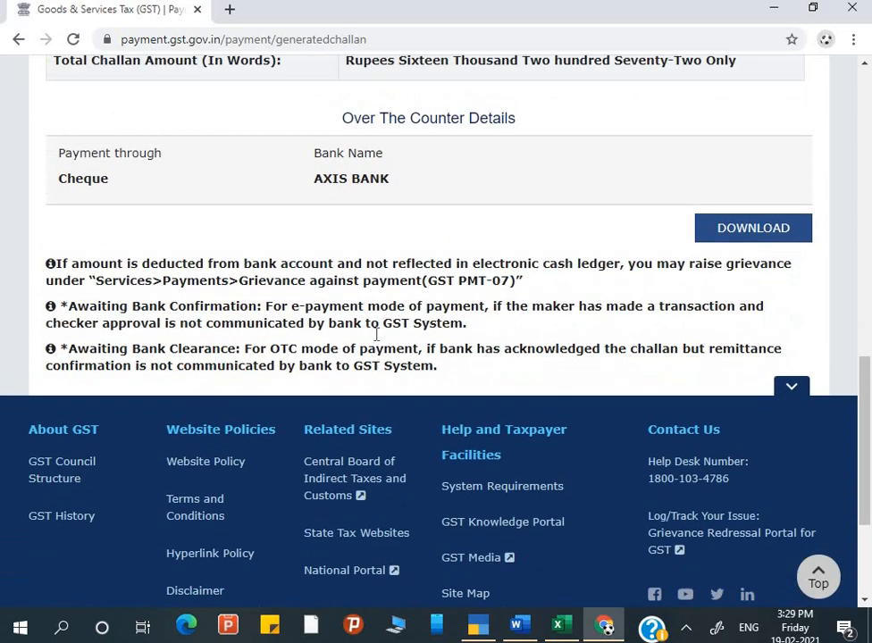
scroll(377, 332, up, 1)
click(742, 285)
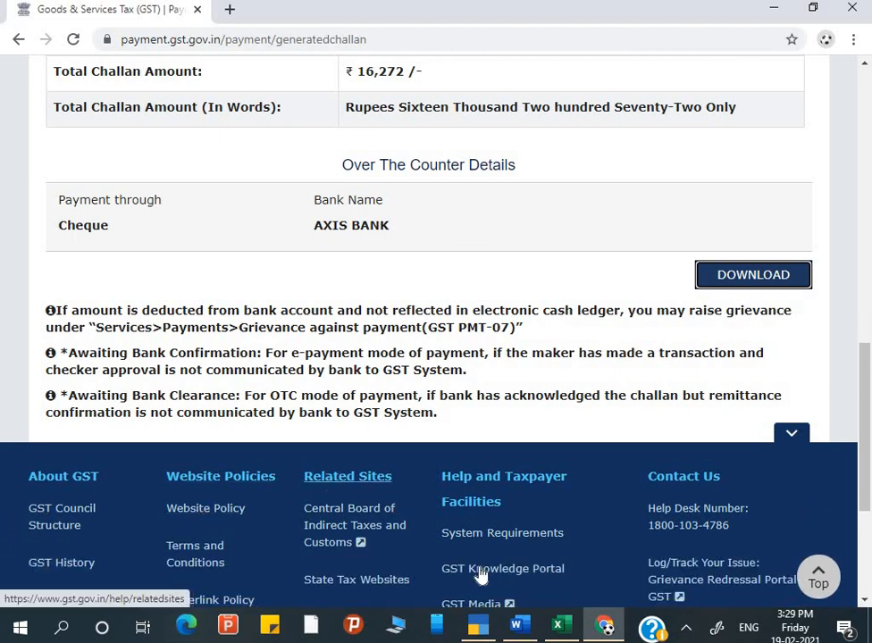
click(476, 630)
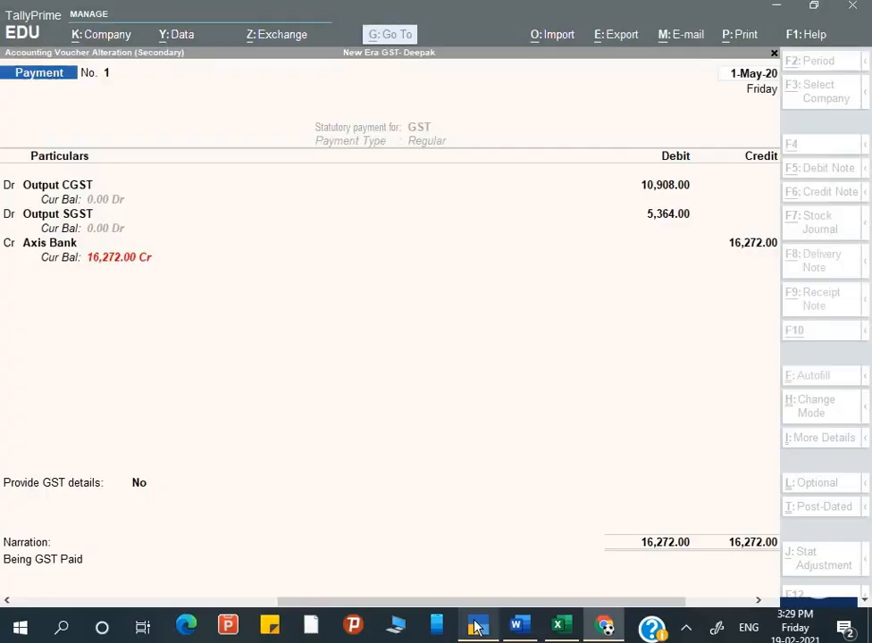
Set Provide GST details to Yes and paste the challan's CPIN into Bank Details, leaving CIN and BRN blank.
key(Return)
key(Return)
key(Return)
key(Return)
key(Return)
key(Return)
key(Return)
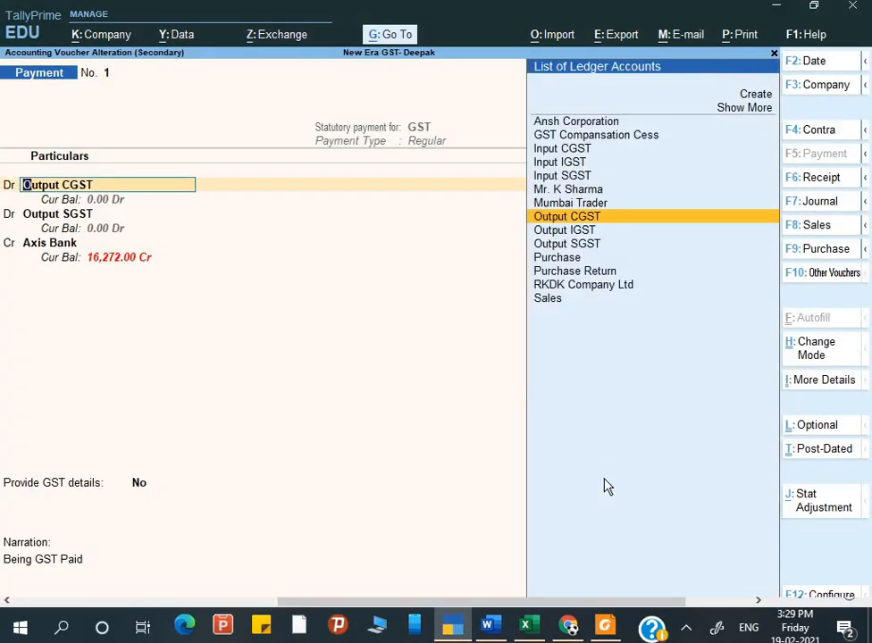
key(Return)
key(Return)
key(Return)
key(Return)
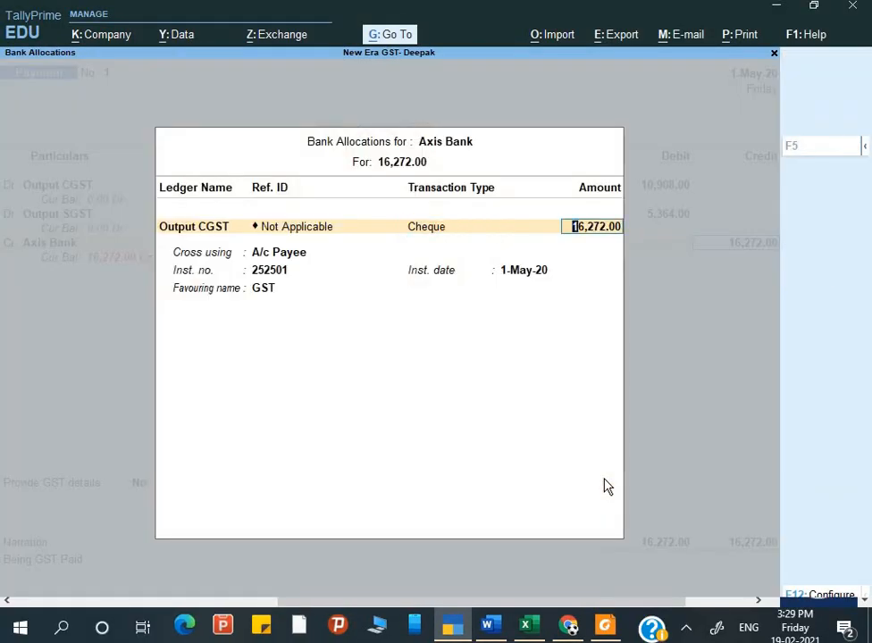
key(Return)
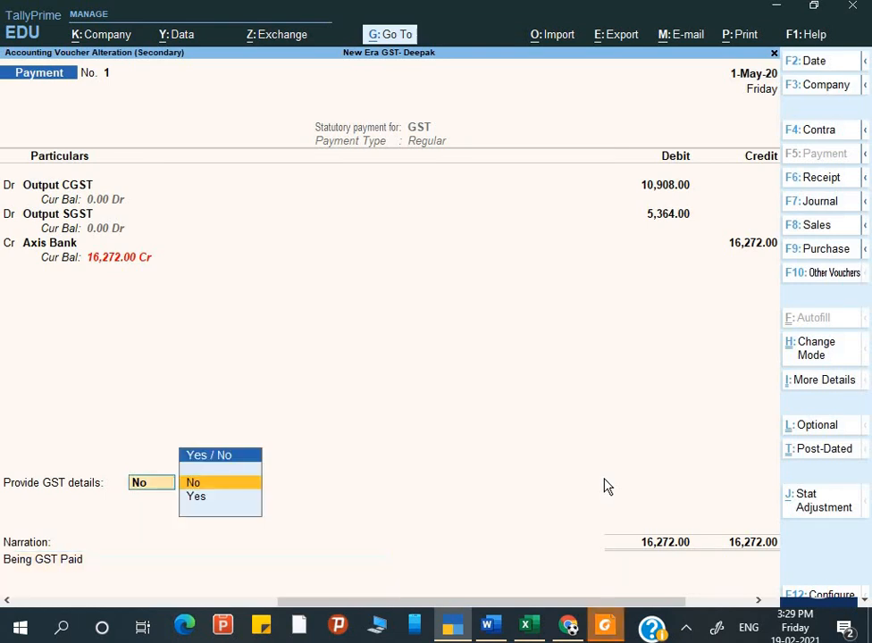
key(Down)
key(Return)
key(Return)
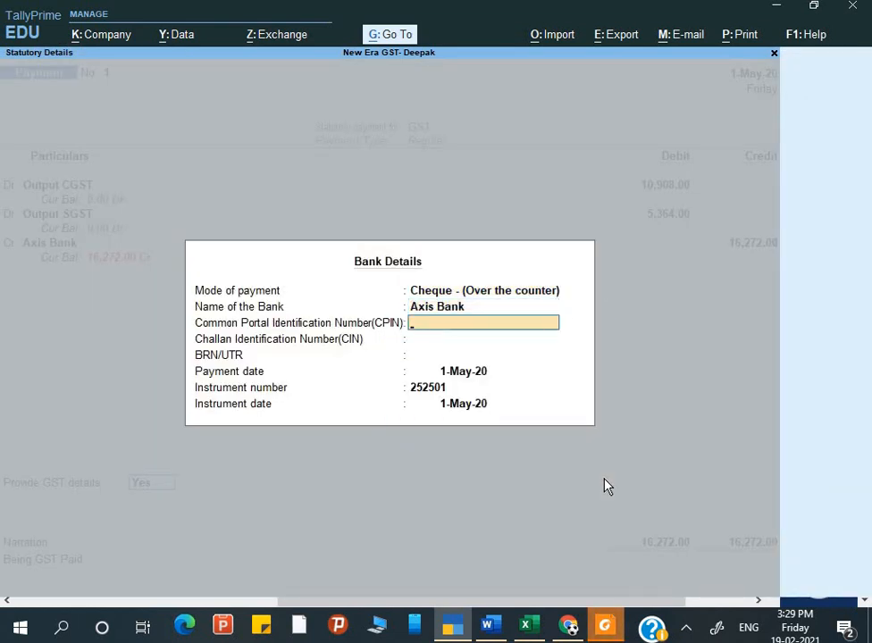
key(ctrl+alt+v)
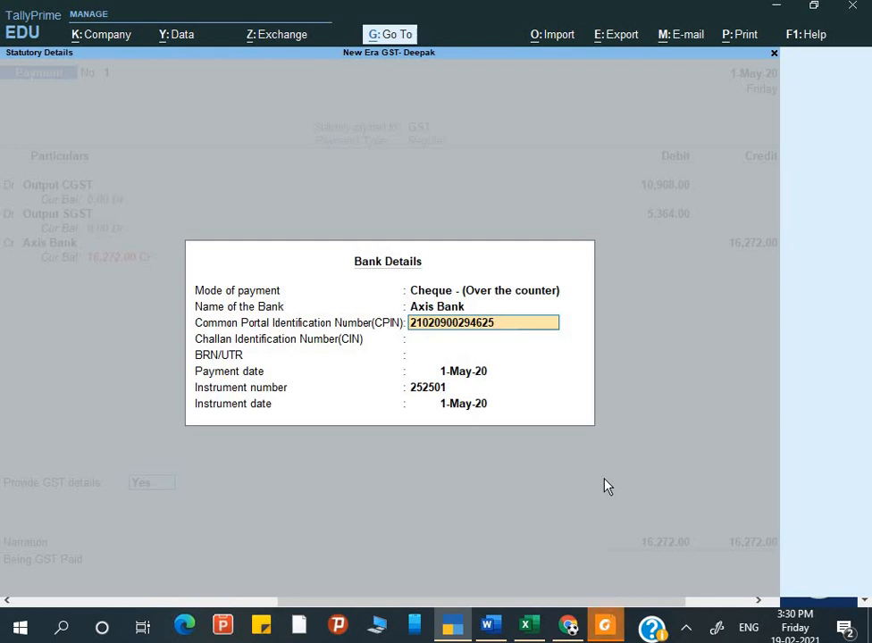
key(Return)
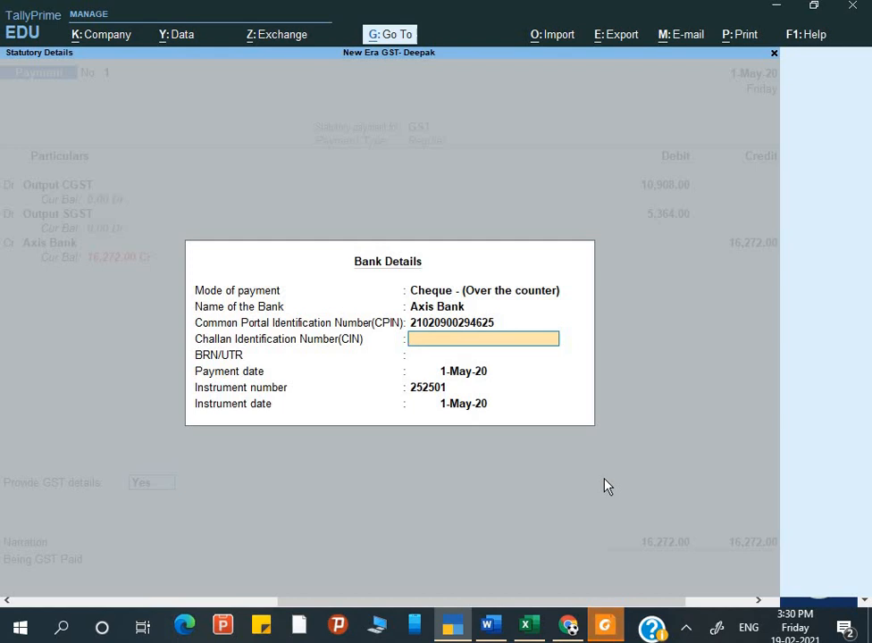
key(Return)
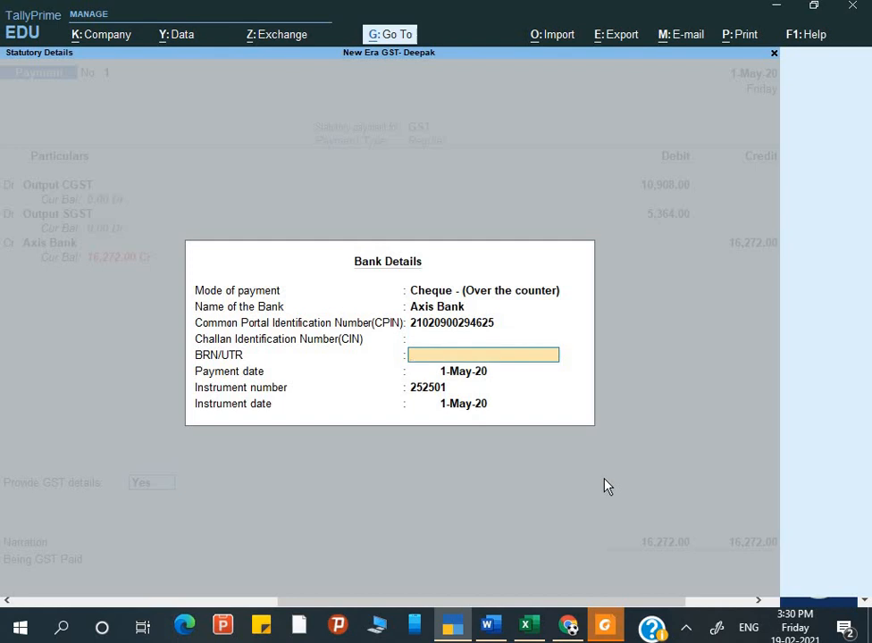
key(Return)
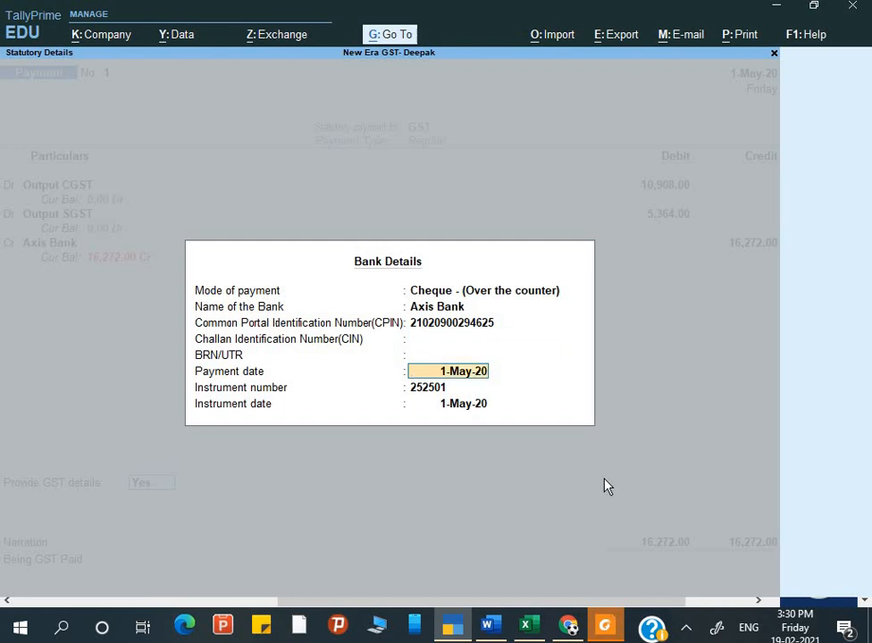
key(Return)
key(Return)
key(Return)
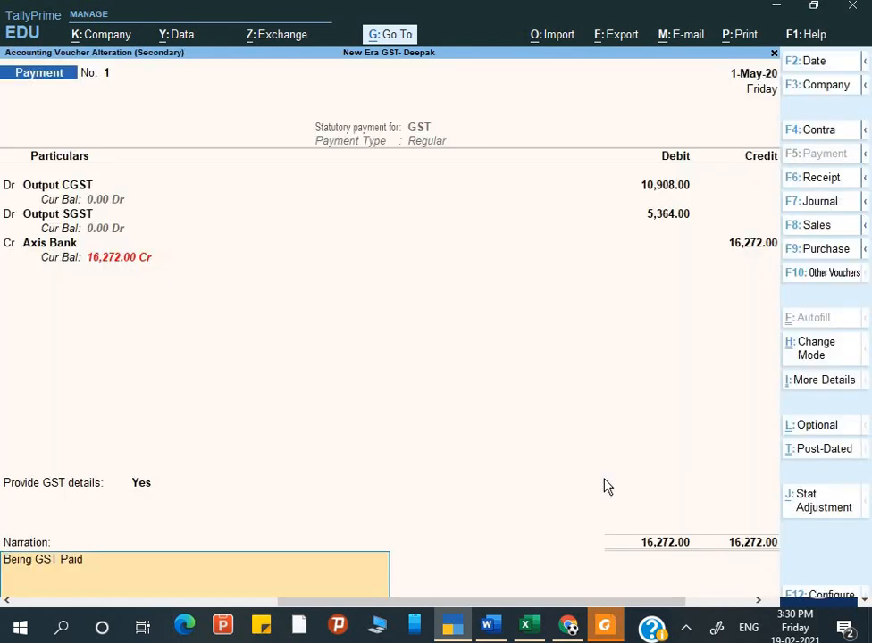
Save the payment voucher and return to the Gateway of Tally.
key(Return)
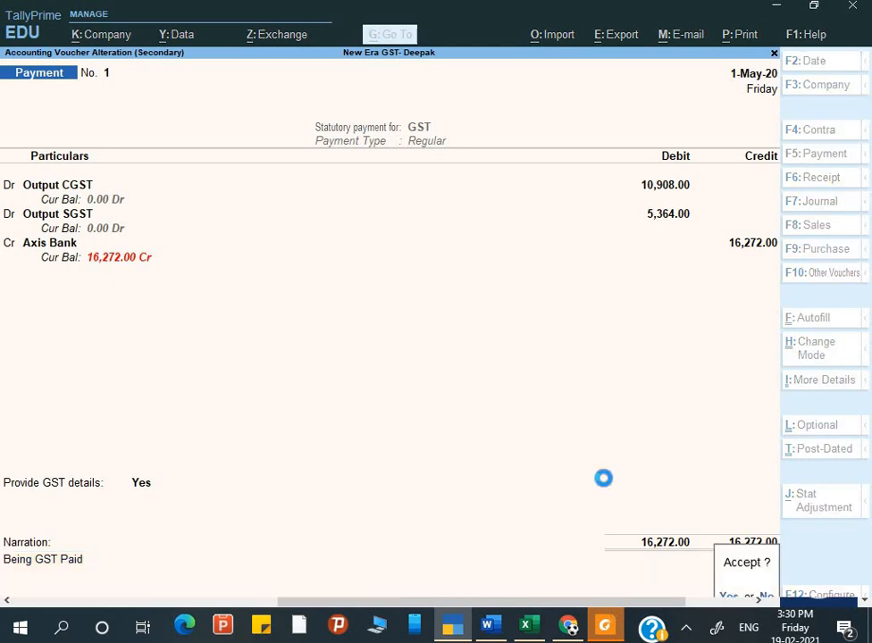
key(Return)
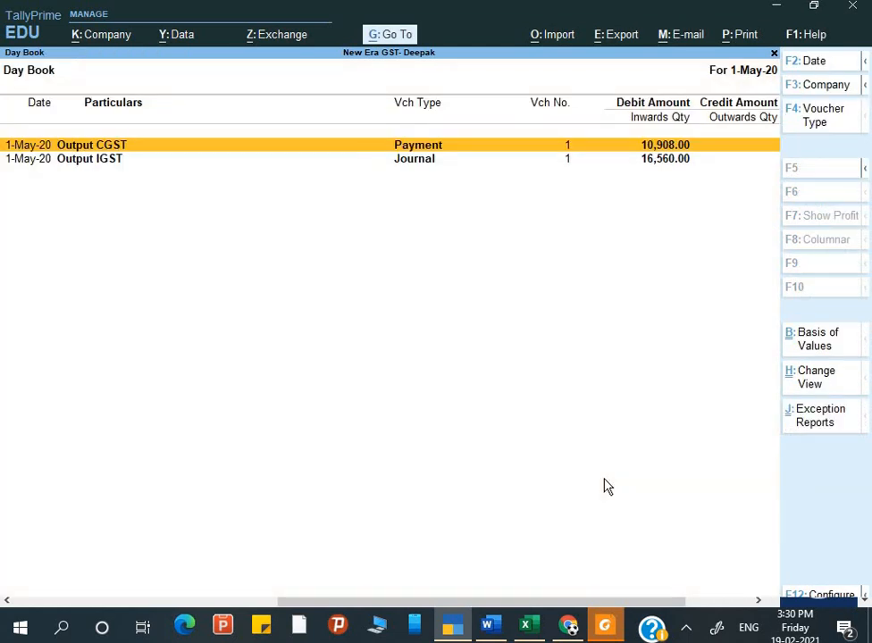
key(Escape)
key(Escape)
key(Escape)
key(Escape)
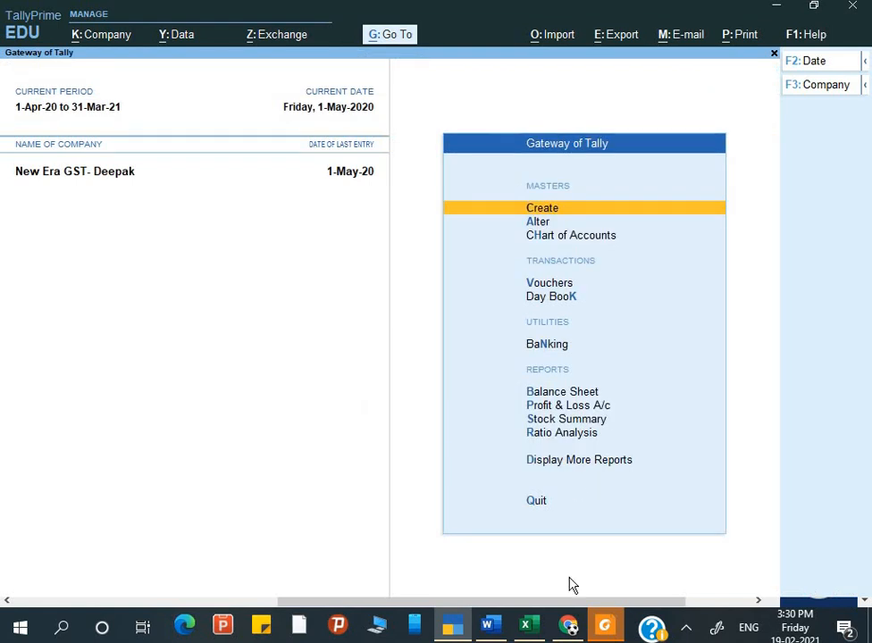
Maximize GST-CHALLAN (4).pdf in Foxit and review its CPIN, amounts and blank Paid Challan Information.
click(605, 626)
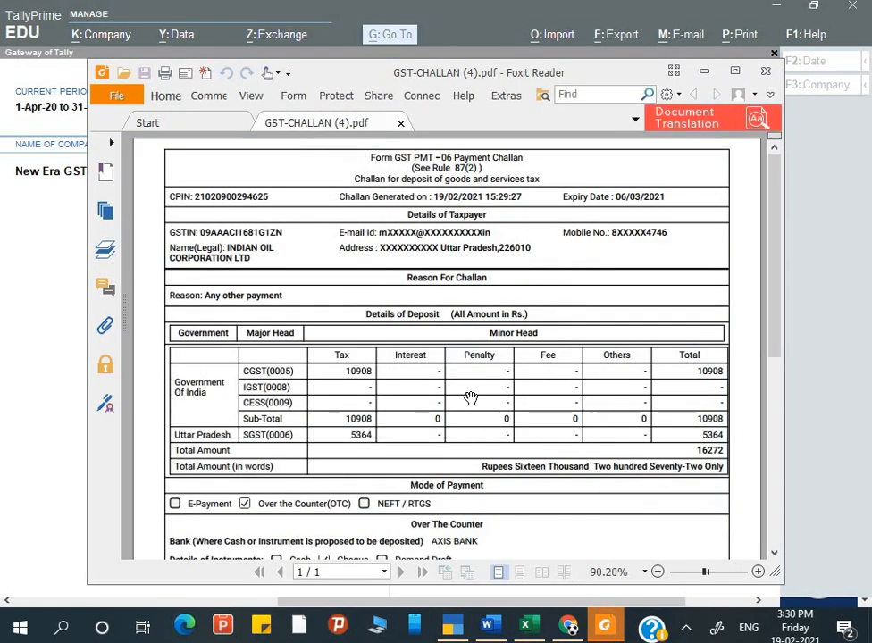
click(735, 70)
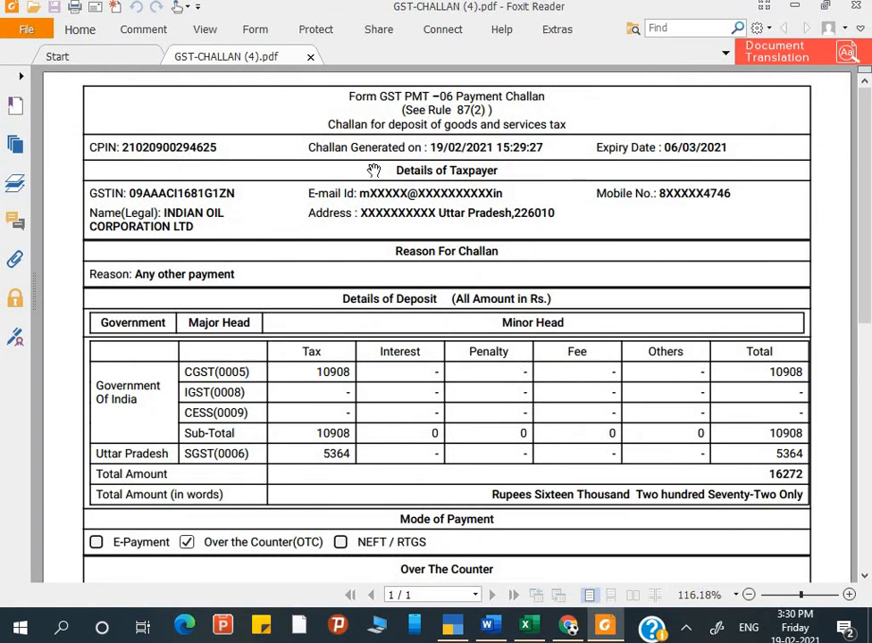
scroll(371, 457, down, 2)
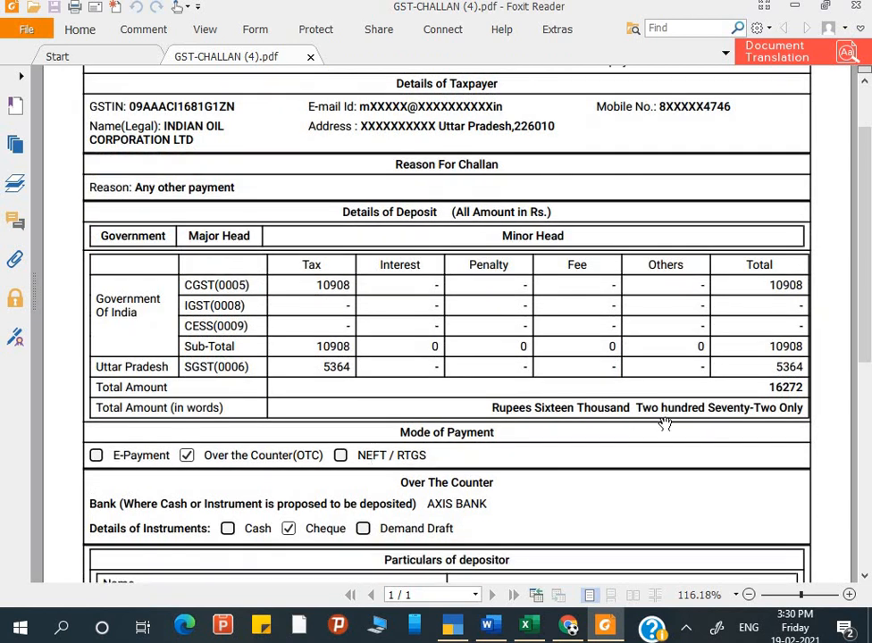
scroll(665, 424, down, 1)
scroll(665, 424, down, 1)
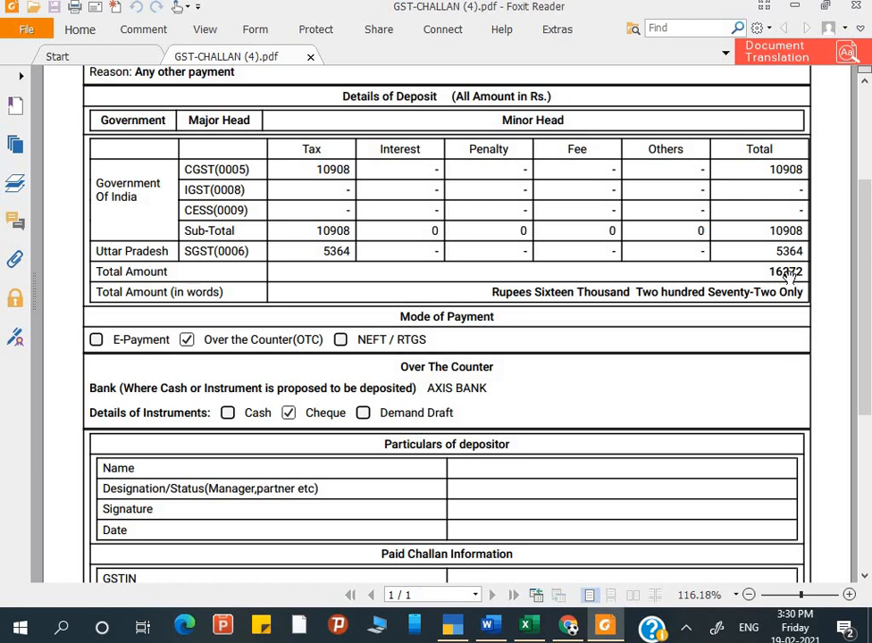
scroll(724, 326, up, 3)
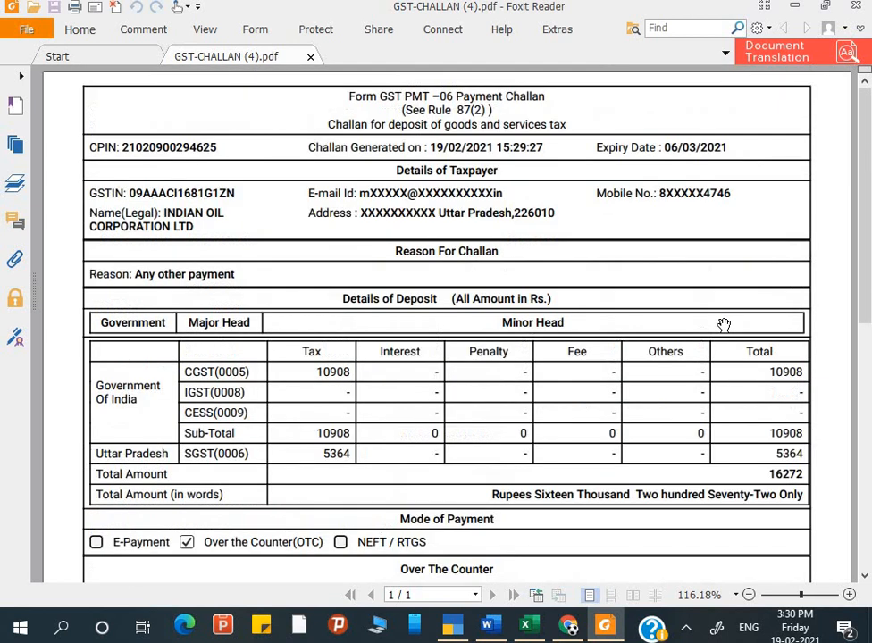
scroll(724, 325, down, 8)
scroll(722, 318, up, 1)
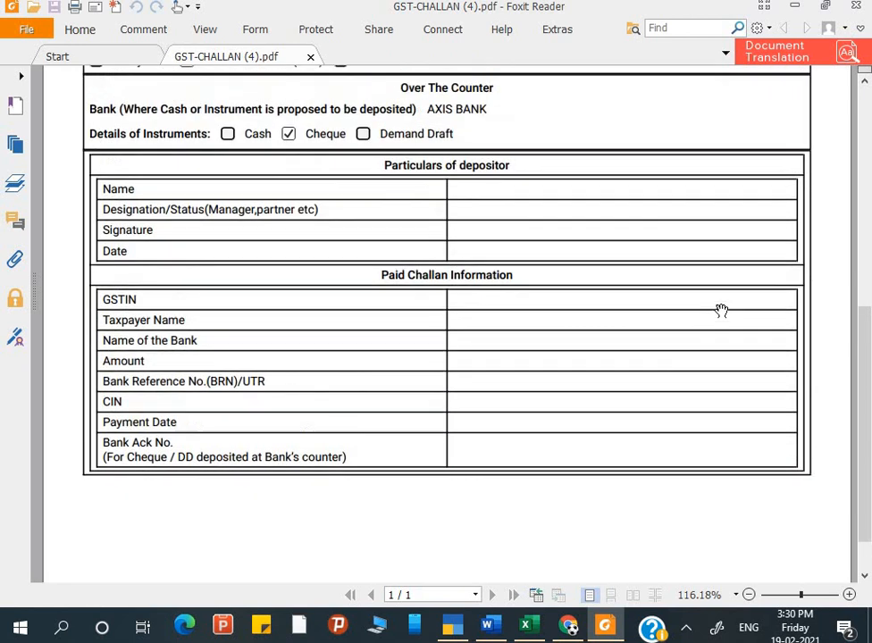
scroll(722, 310, up, 1)
scroll(722, 310, up, 1)
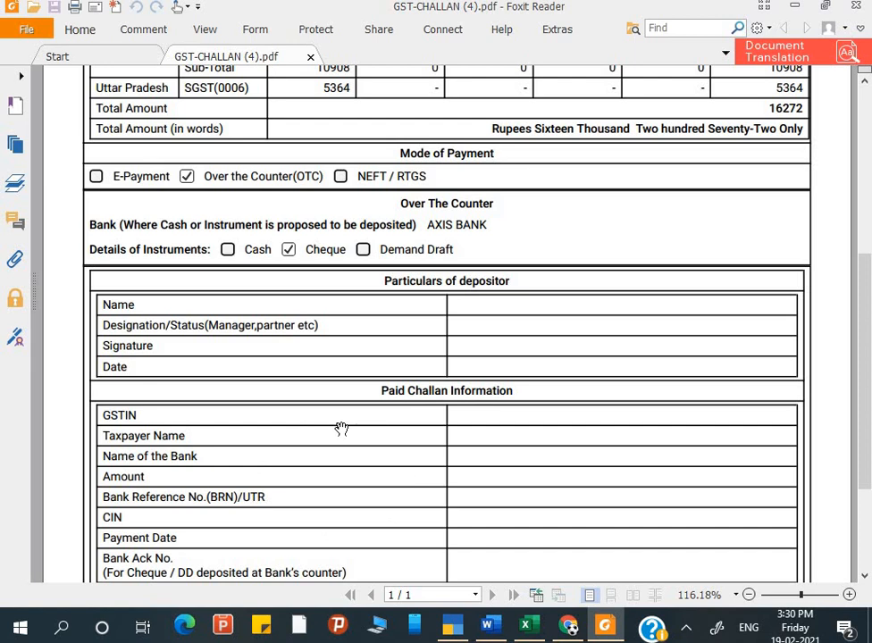
scroll(341, 429, up, 6)
scroll(342, 429, down, 9)
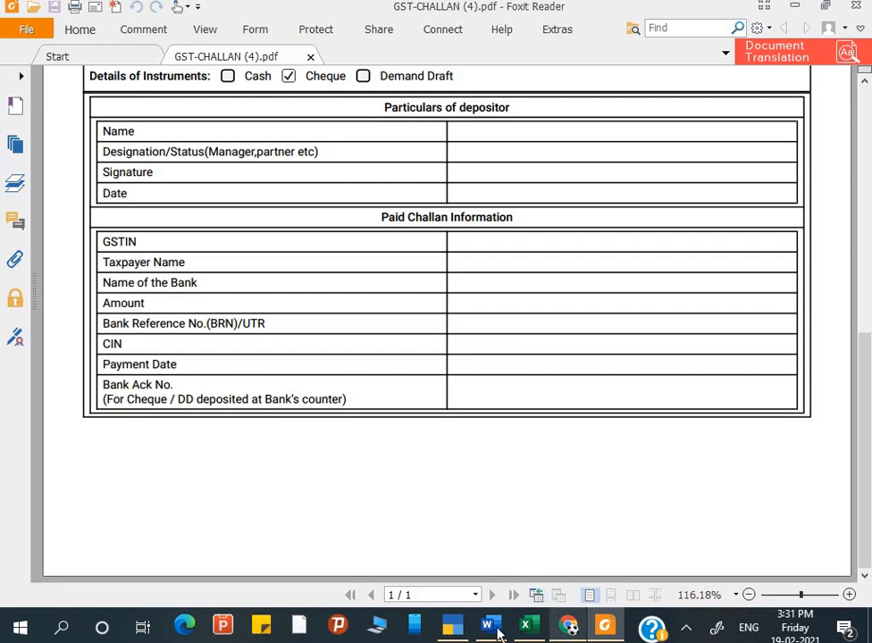
click(452, 628)
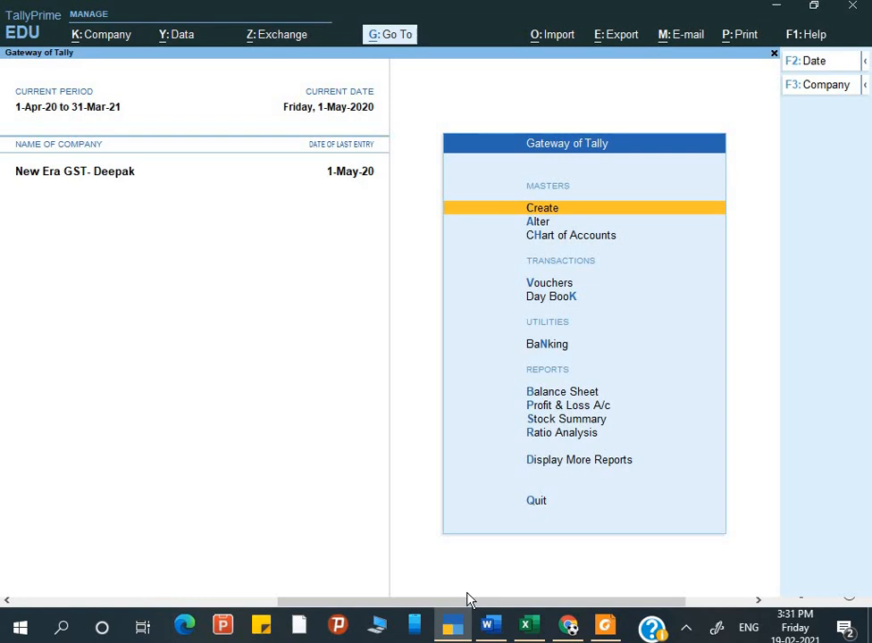
Open the GST Challan Reconciliation report via Display More Reports > GST Reports.
key(Escape)
key(Escape)
key(Down)
key(Down)
key(Down)
key(Down)
key(Down)
key(Down)
key(Down)
key(Down)
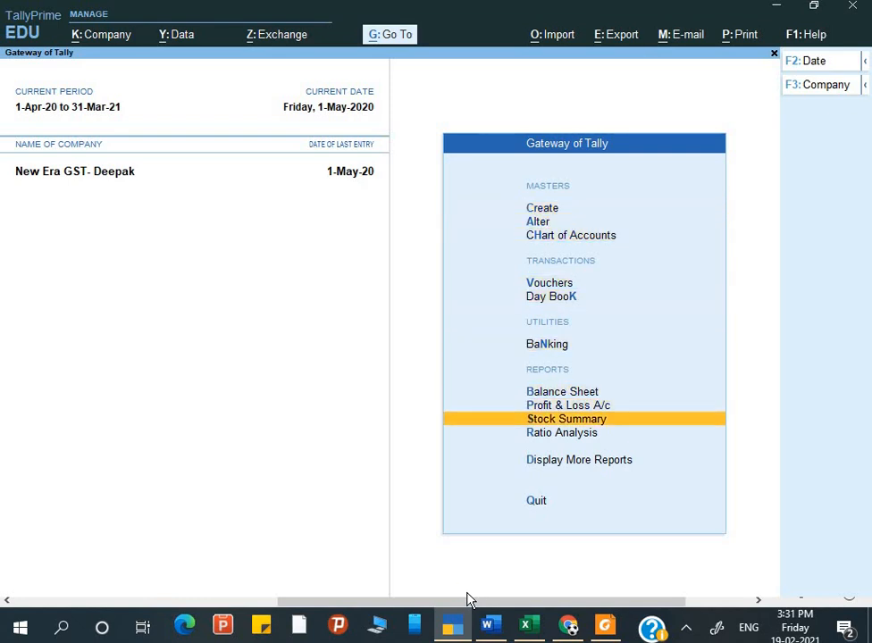
key(Down)
key(Down)
key(Return)
key(Down)
key(Down)
key(Down)
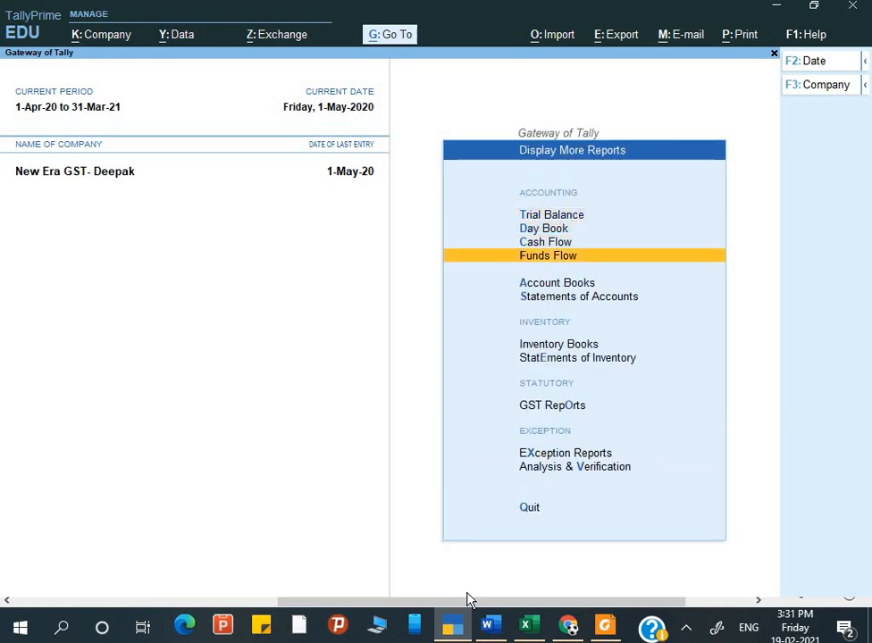
key(Down)
key(Down)
key(Down)
key(Down)
key(Down)
key(Return)
key(Down)
key(Down)
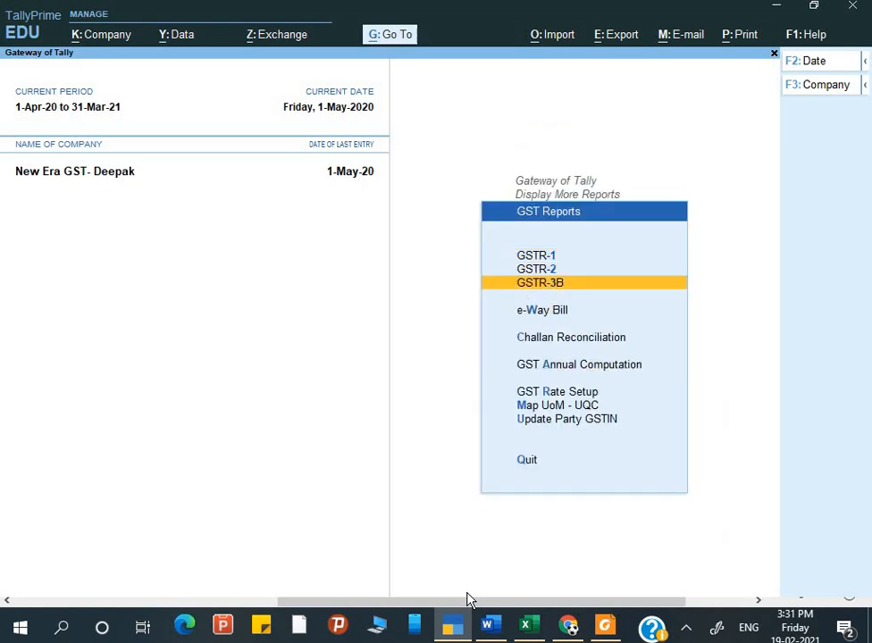
key(Down)
key(Down)
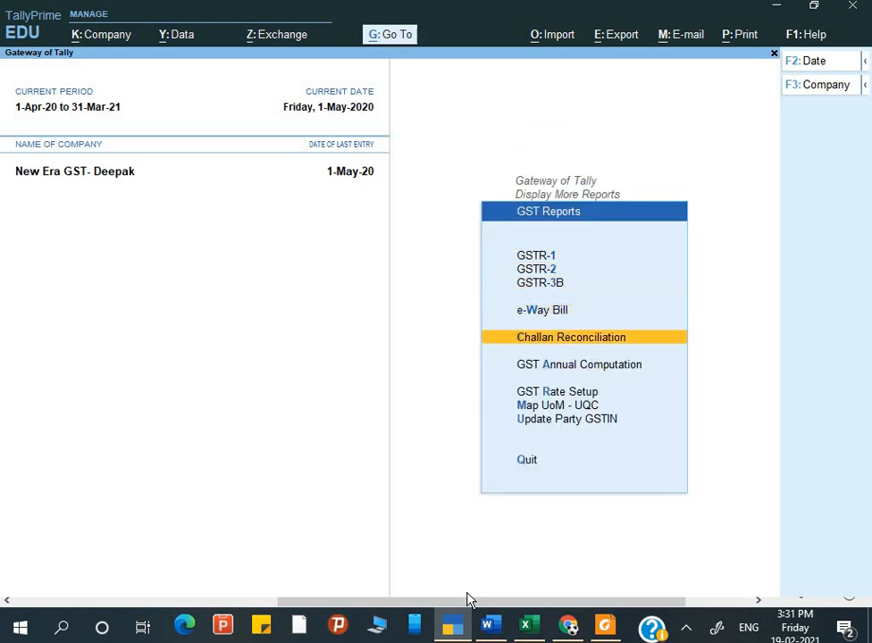
key(Return)
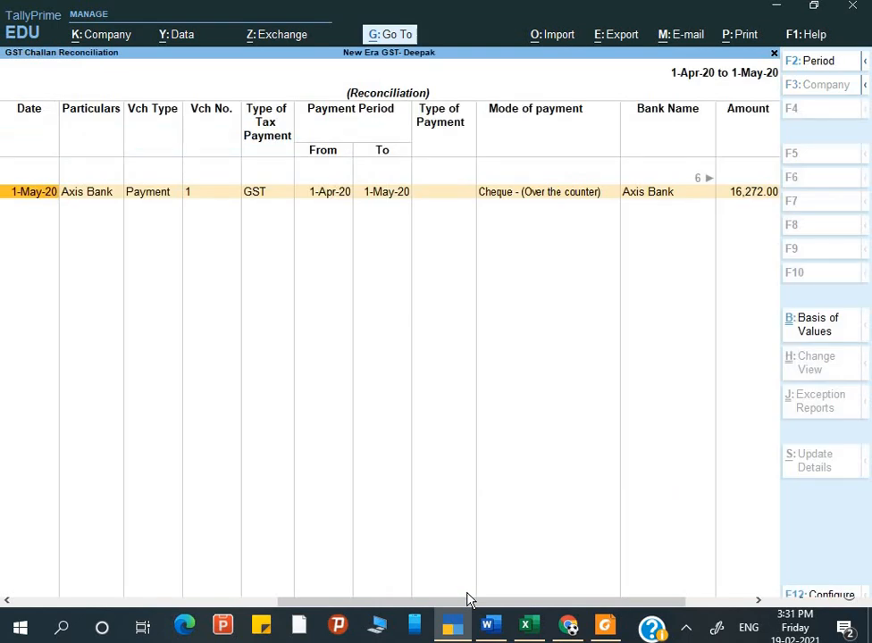
Check the Axis Bank payment's CPIN and blank CIN and BRN/UTR, then open Payment No. 1 for alteration.
key(Right)
key(Right)
key(Right)
key(Right)
key(Right)
key(Right)
key(Right)
key(Right)
key(Right)
key(Right)
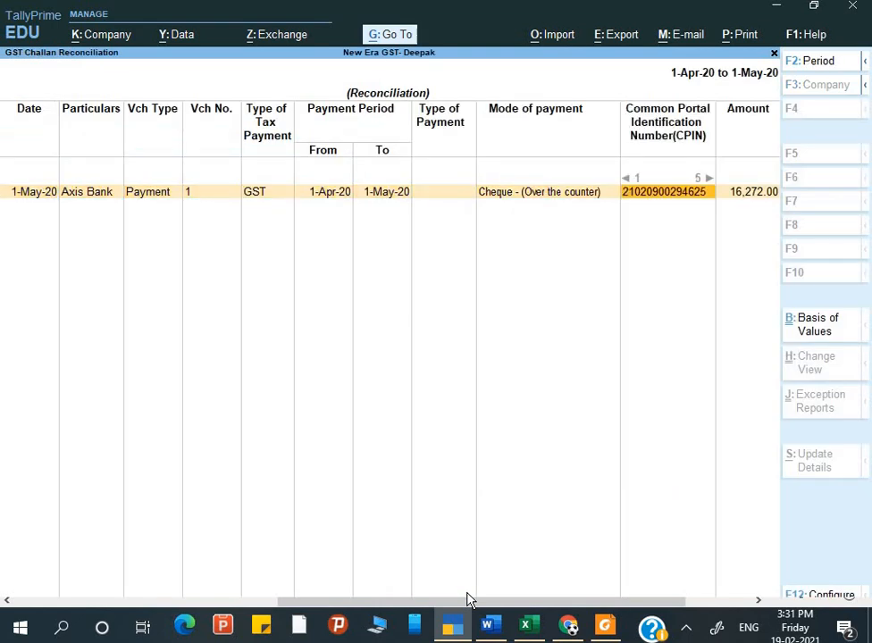
key(Right)
key(Left)
key(Right)
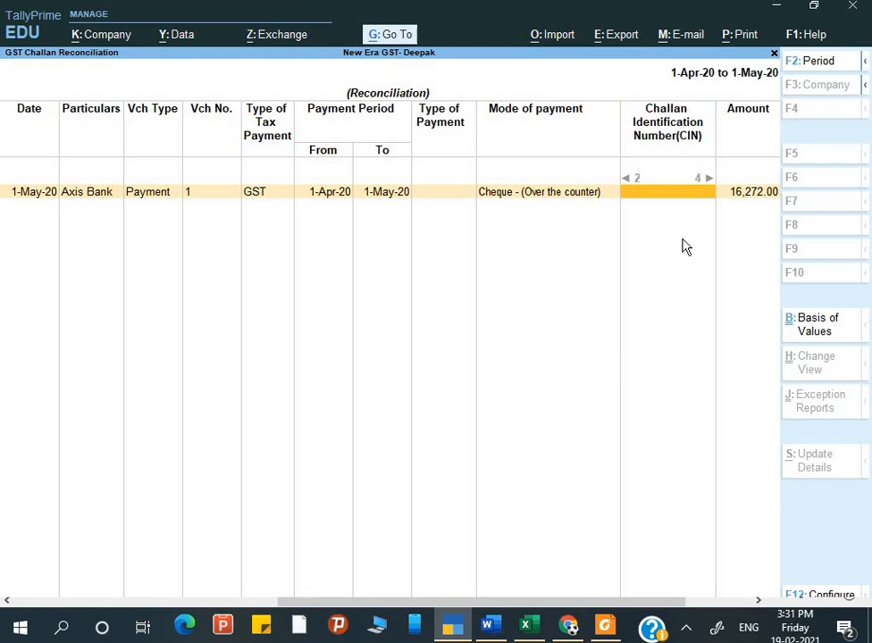
key(Right)
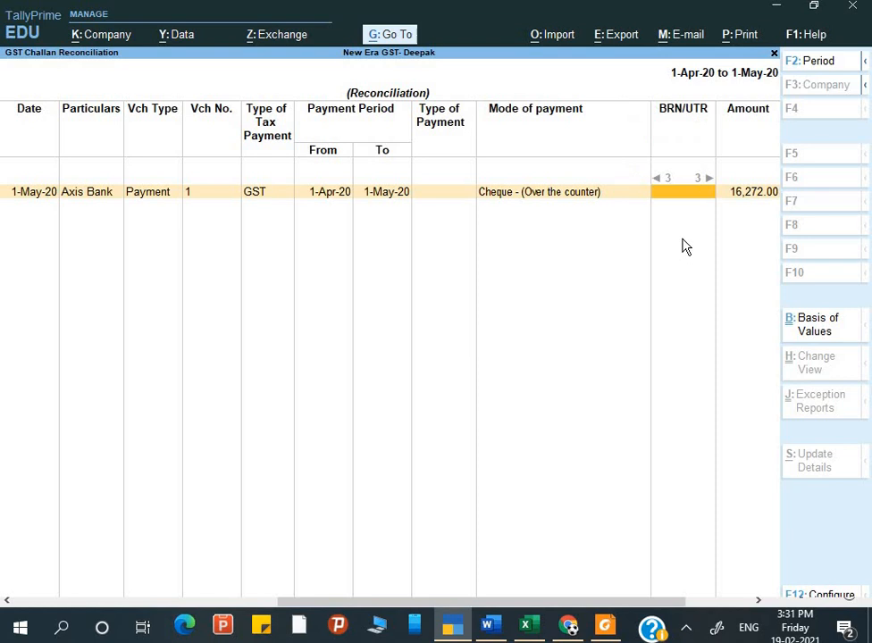
key(Right)
key(Right)
key(Right)
key(Right)
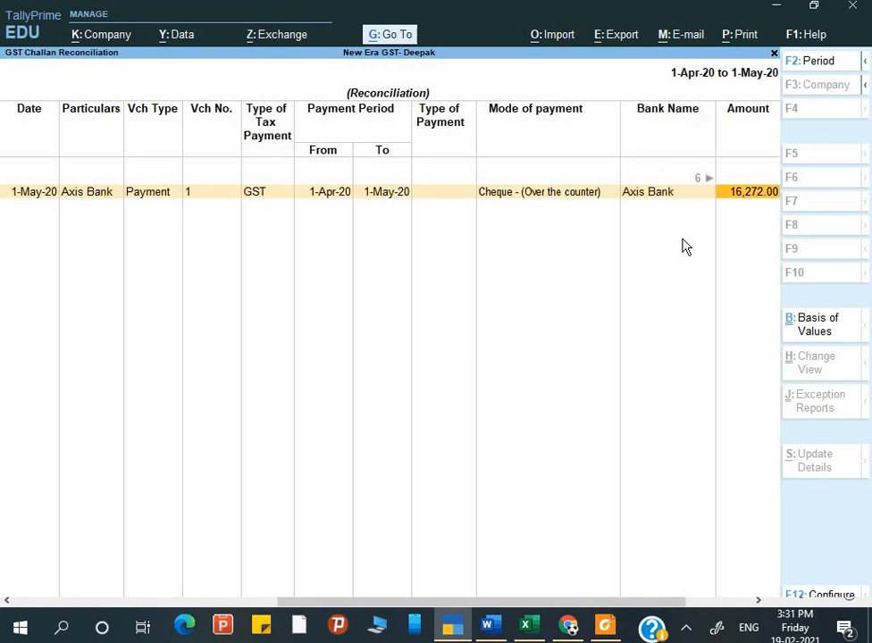
key(Left)
key(Left)
key(Left)
key(Left)
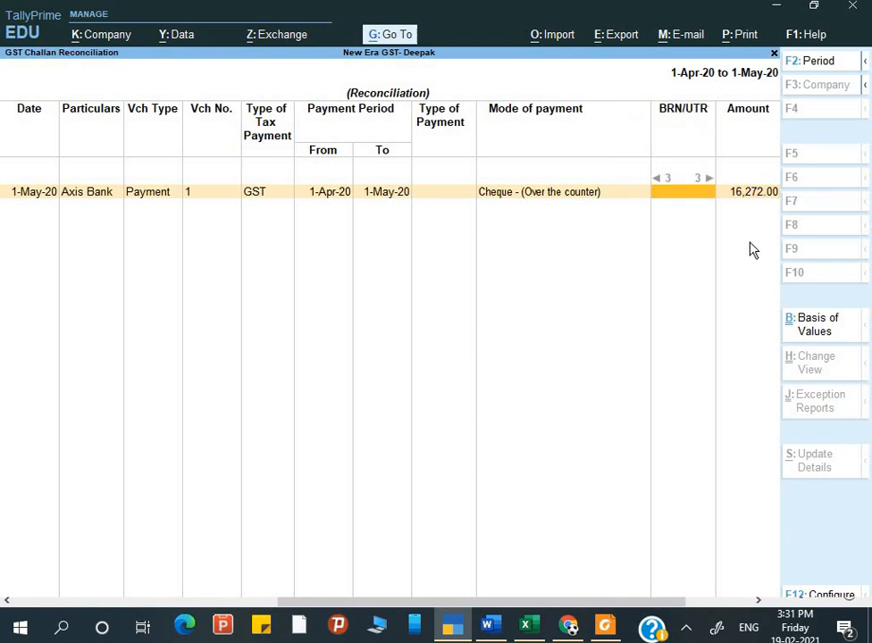
key(Return)
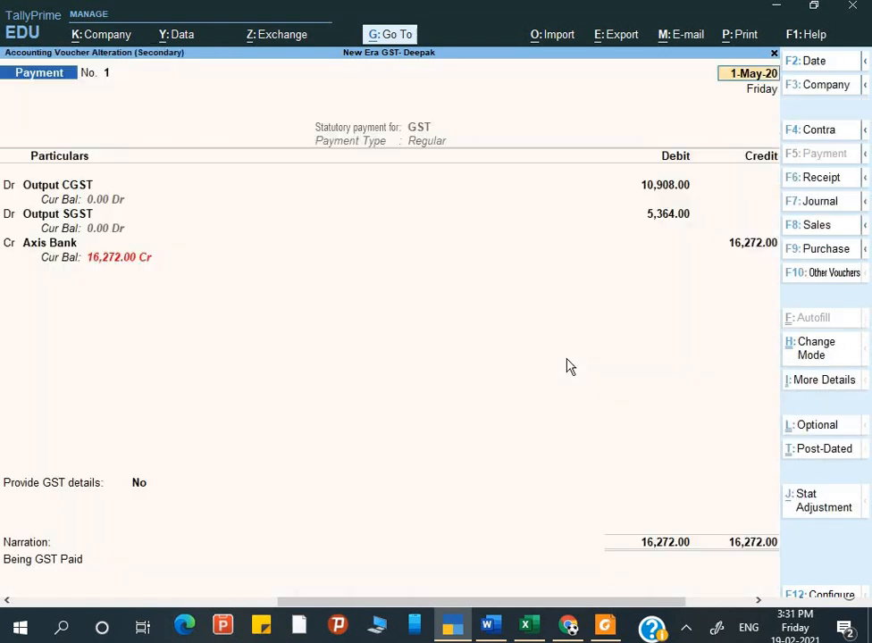
Add the challan's CIN and BRN/UTR to Payment No. 1's bank details and save the voucher.
key(Return)
key(Return)
key(Return)
key(Return)
key(Return)
key(Return)
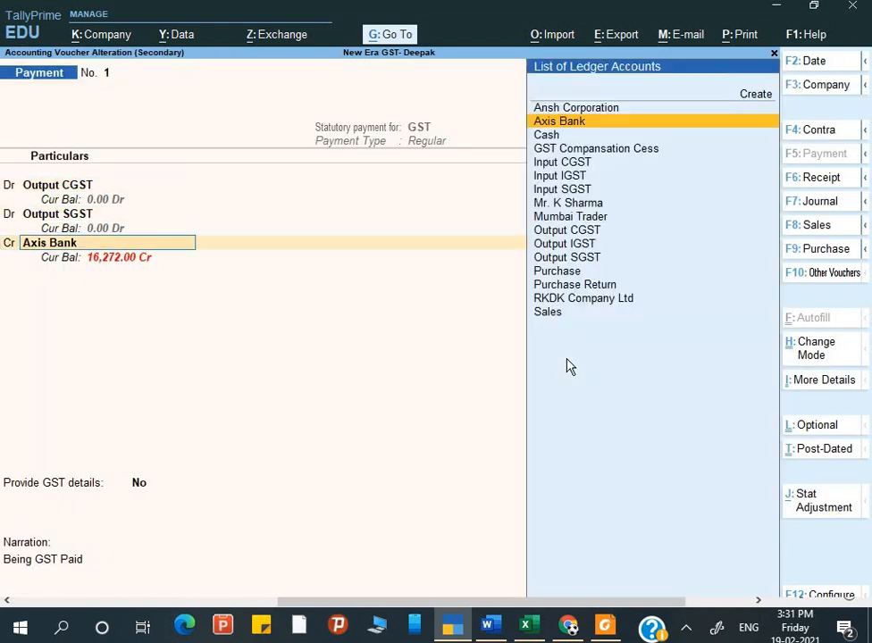
key(Return)
key(Return)
key(Return)
key(Return)
key(Return)
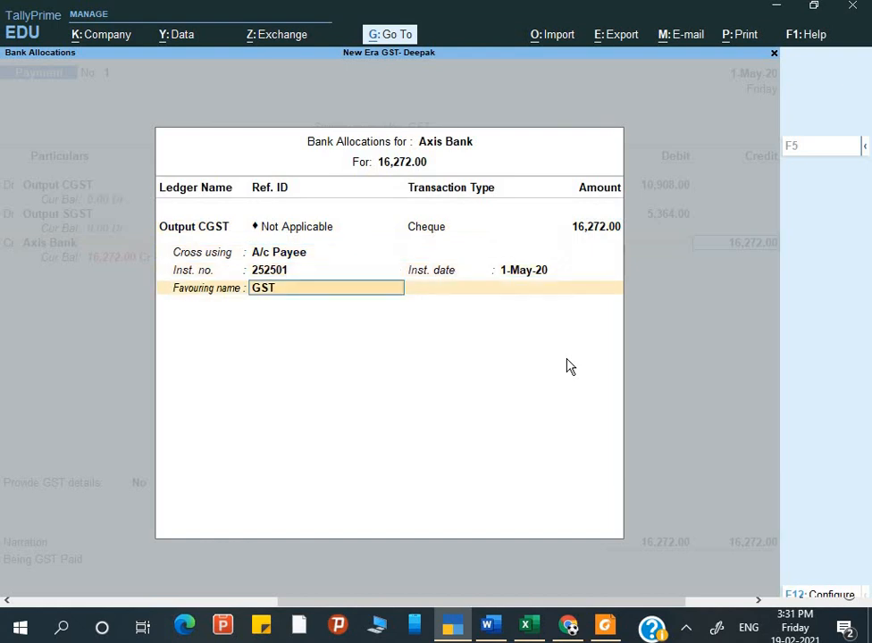
key(Down)
key(Return)
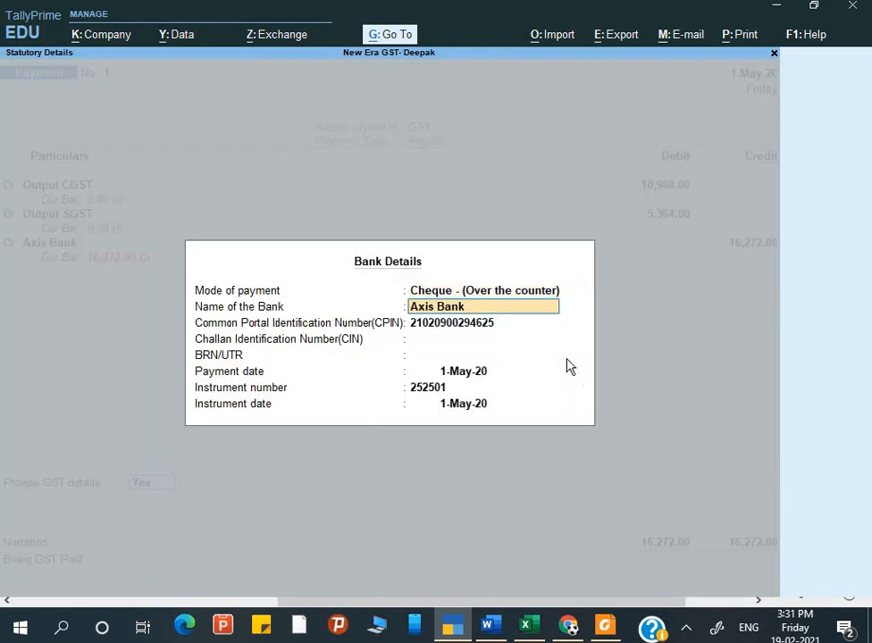
key(Return)
key(Return)
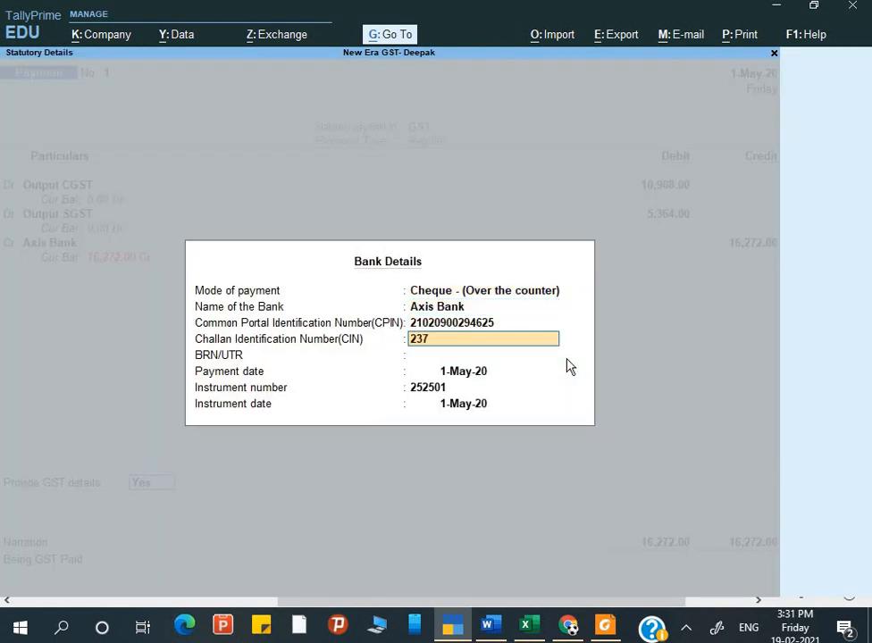
key(Return)
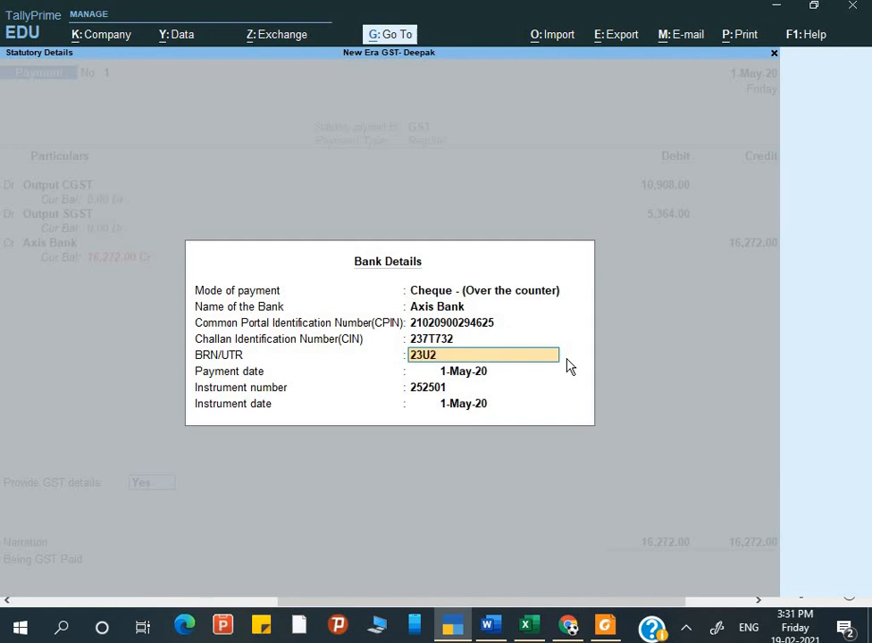
key(Return)
key(Return)
key(Return)
key(Return)
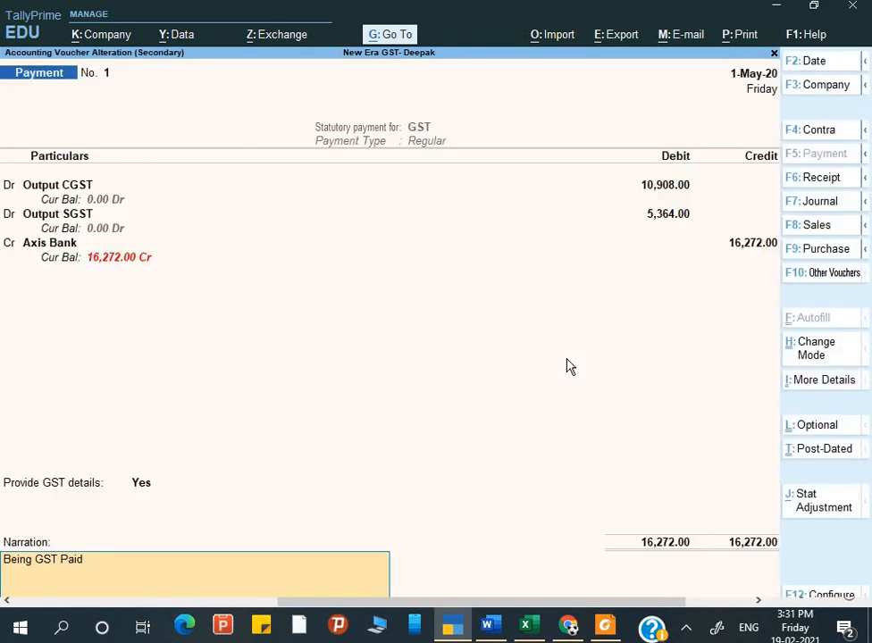
key(Return)
key(Return)
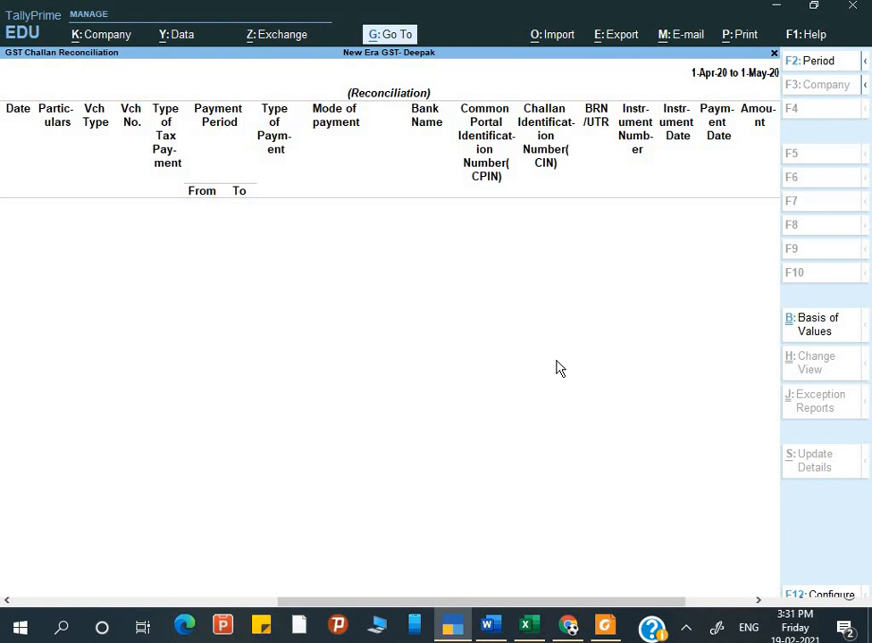
key(Escape)
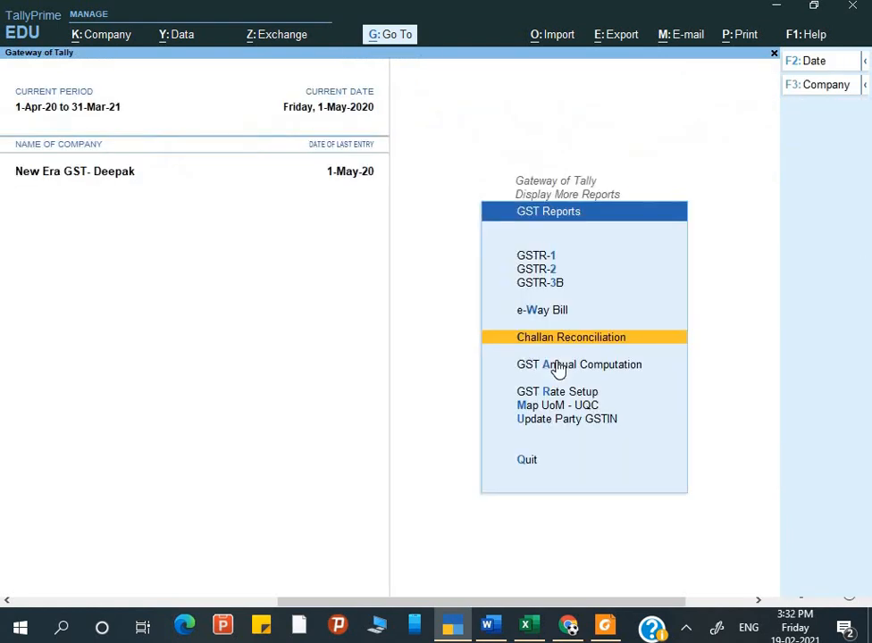
View the Profit & Loss A/c in detailed (Alt+F5) mode.
key(Escape)
key(Escape)
key(Escape)
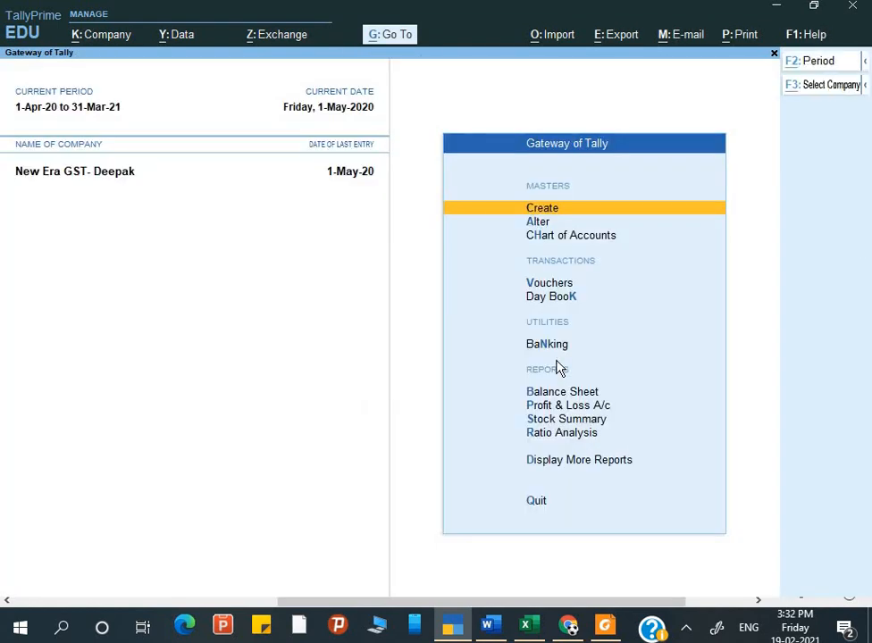
key(alt+Tab)
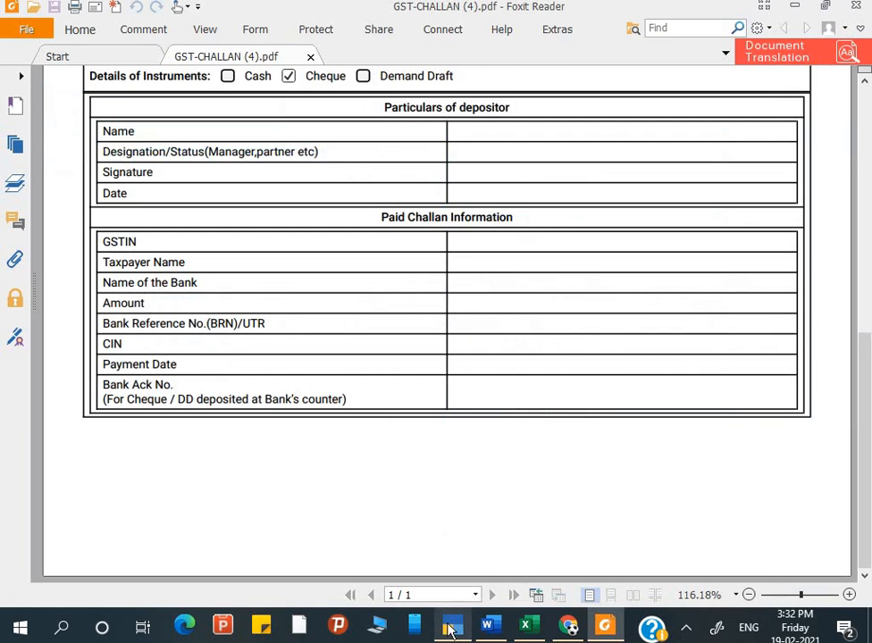
click(452, 631)
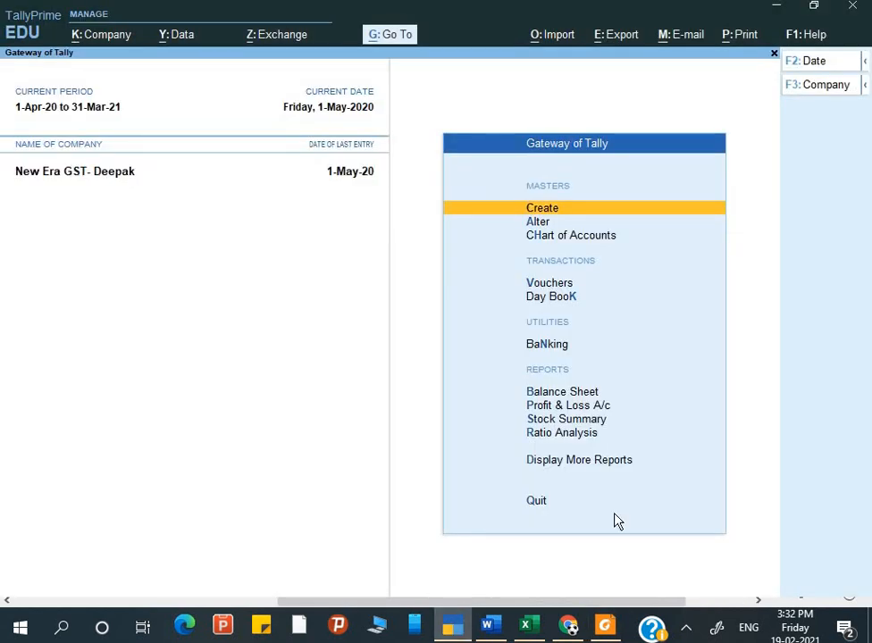
key(p)
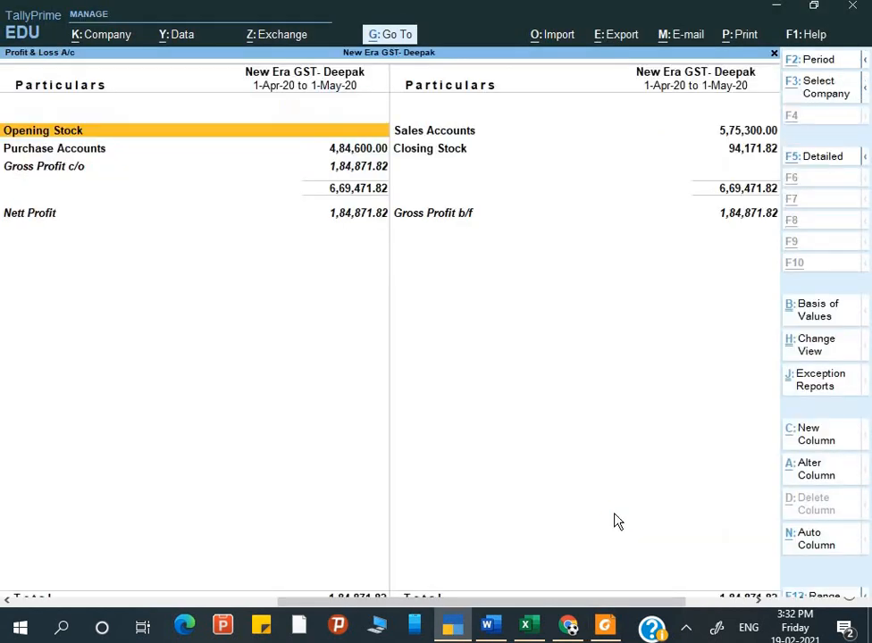
key(alt+F5)
key(Down)
key(Down)
key(Down)
key(Down)
key(Down)
key(Down)
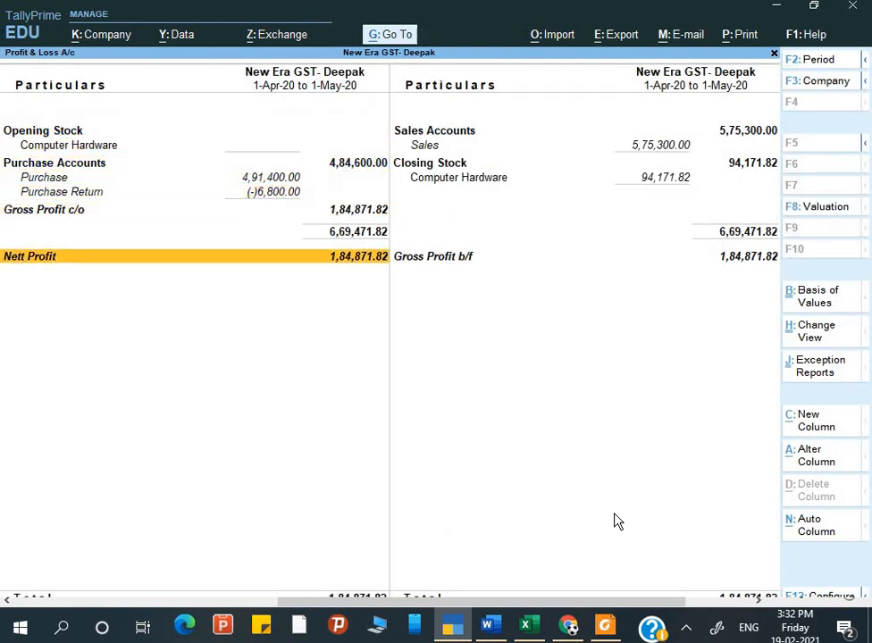
key(Escape)
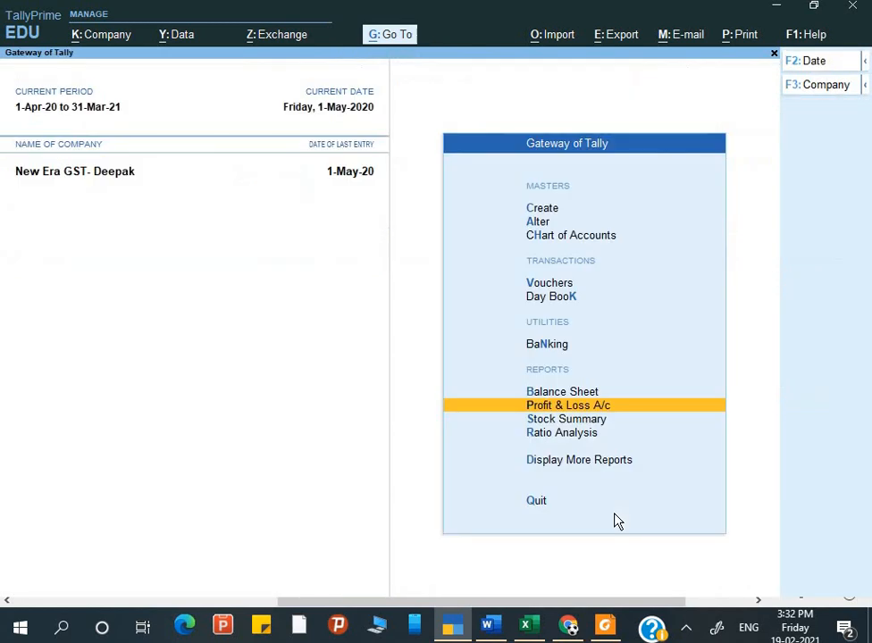
Check the detailed Balance Sheet: Duties & Taxes cleared, Bank Accounts at (-)16,272.00.
key(Up)
key(Return)
key(alt+F5)
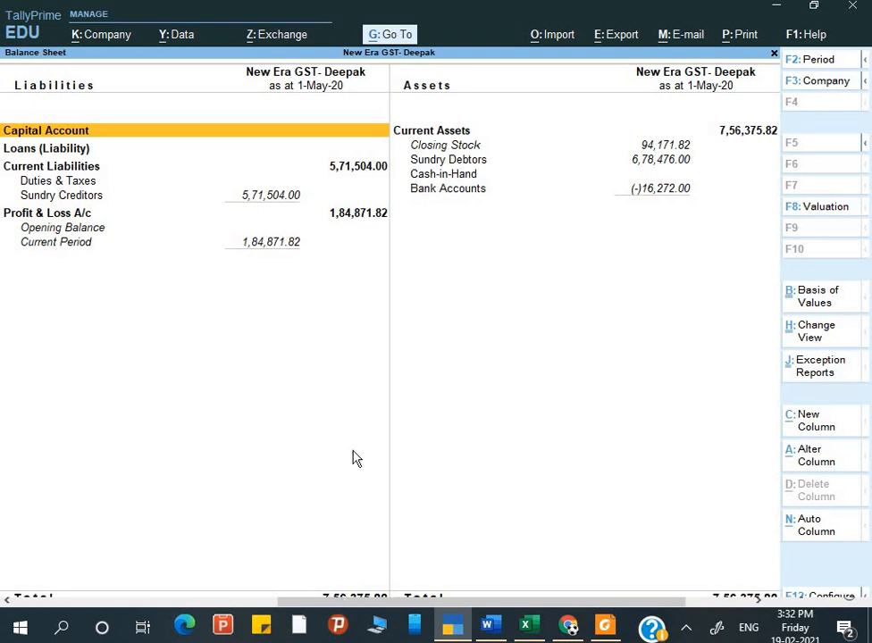
key(Escape)
key(Escape)
key(Escape)
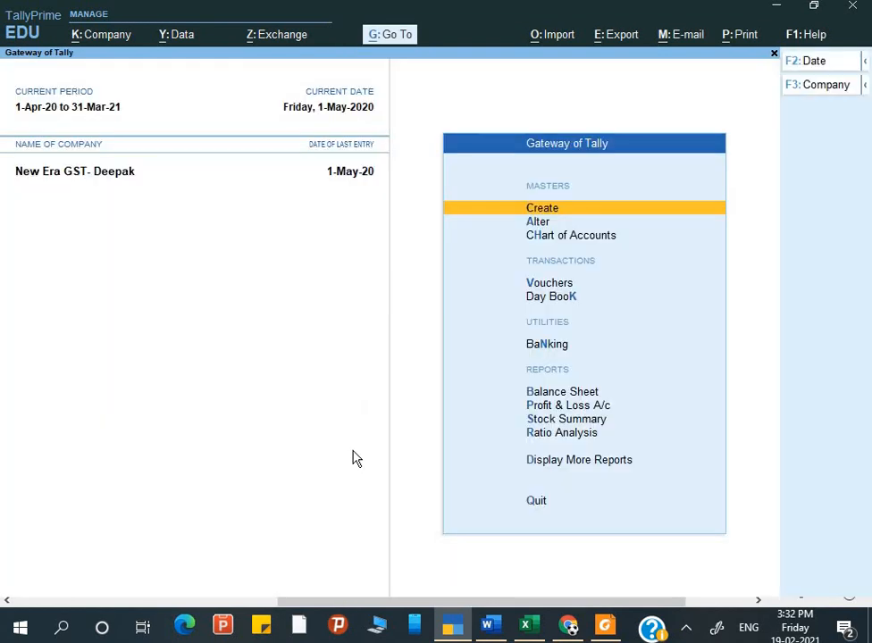